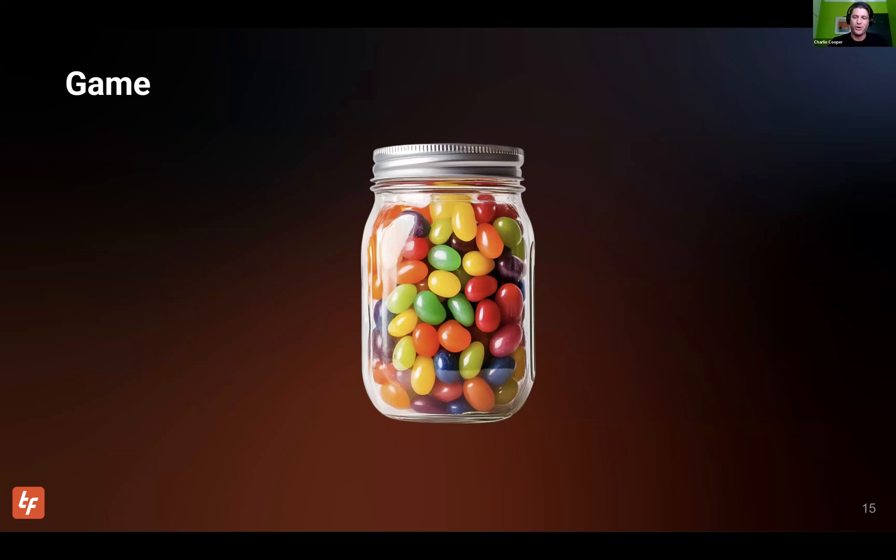
key(Right)
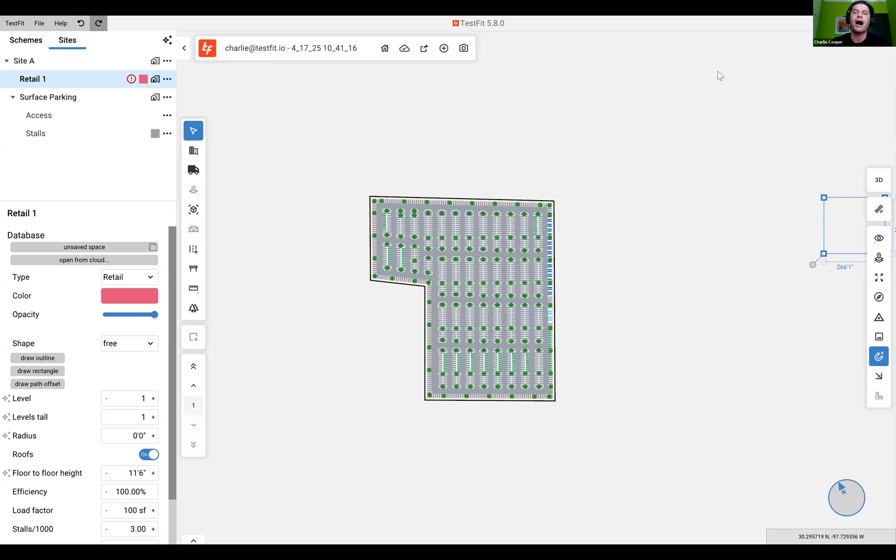
Move the Retail 1 building from outside the site into the upper part of Site A's parking lot
click(192, 542)
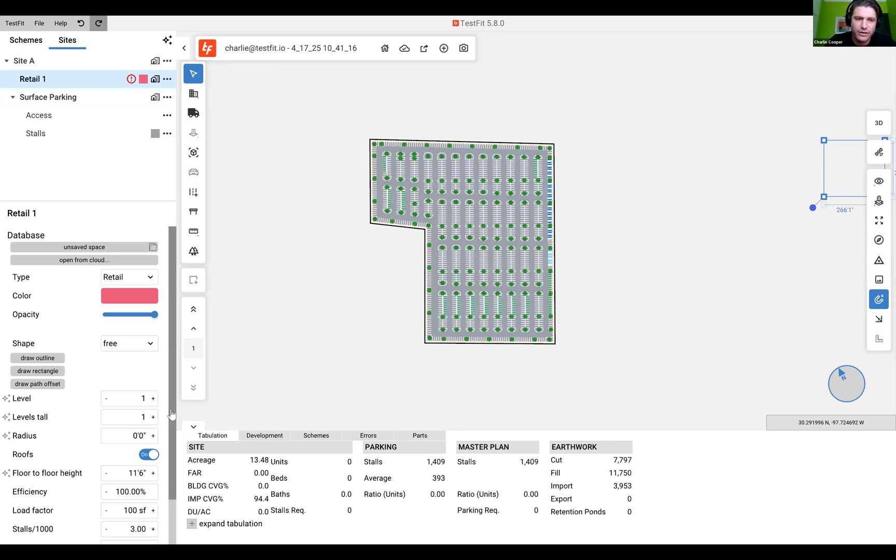
click(193, 426)
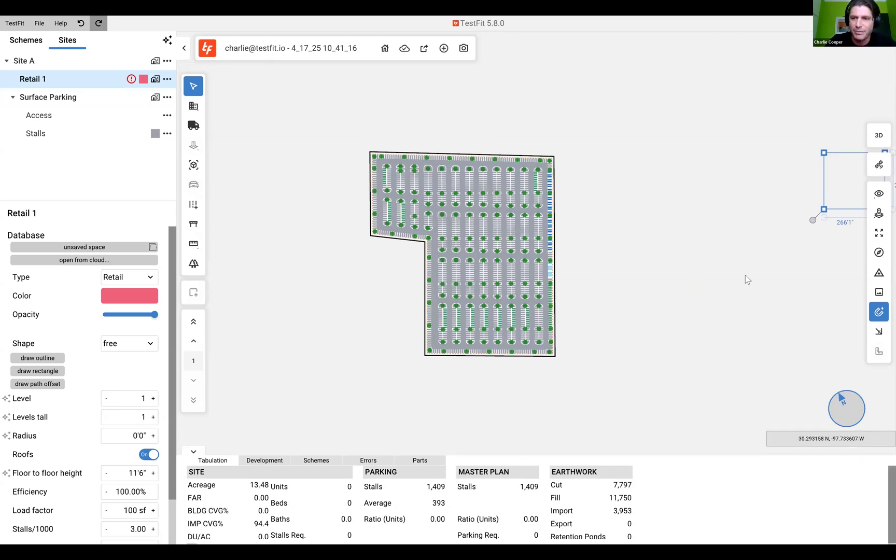
drag(812, 264, 449, 290)
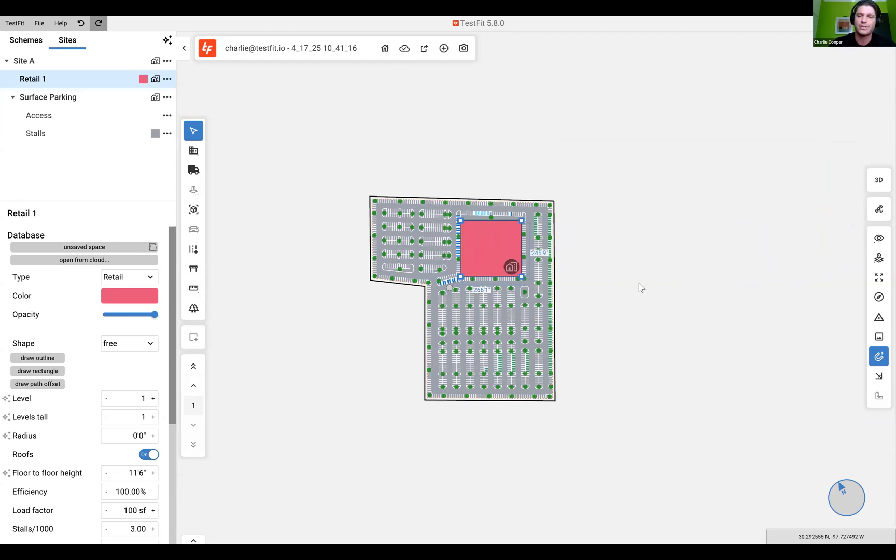
Make the base map visible and create an easement across Site A from the USA FEMA Flood Zones data map
mouse_move(881, 238)
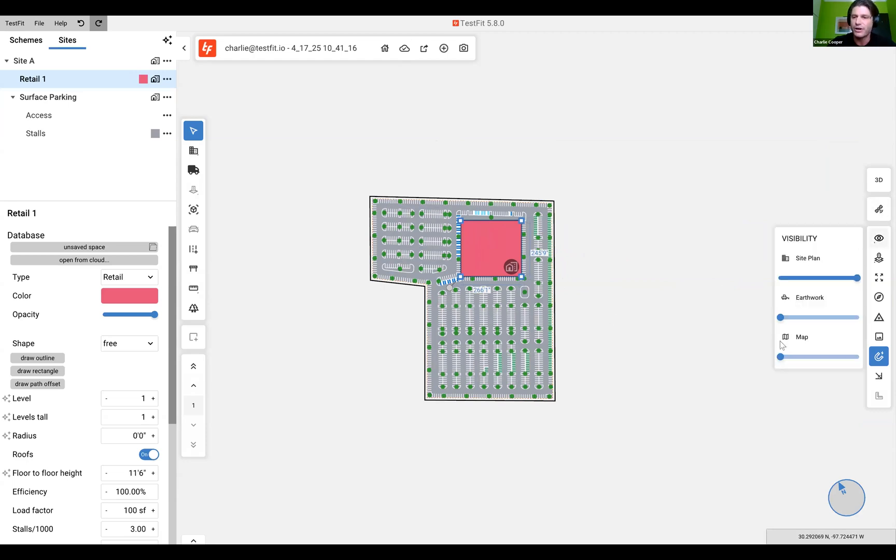
drag(781, 358, 818, 357)
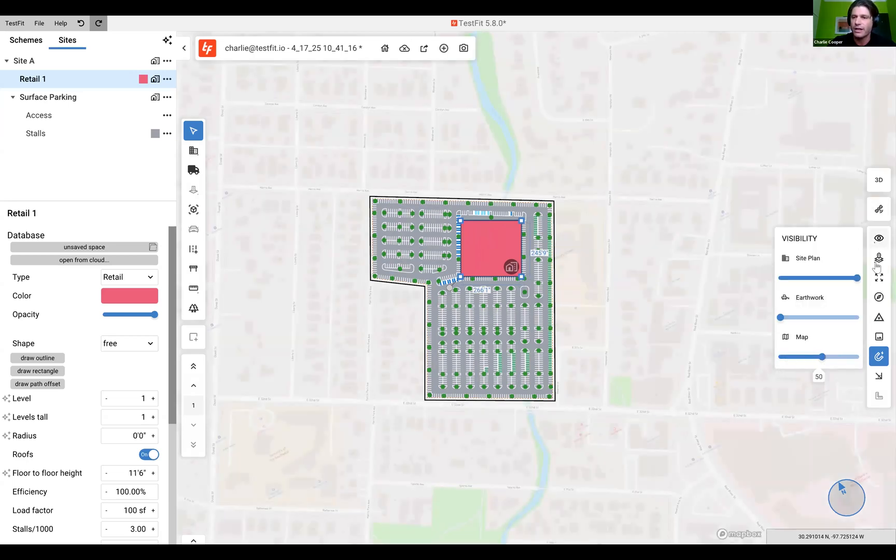
mouse_move(879, 258)
click(853, 338)
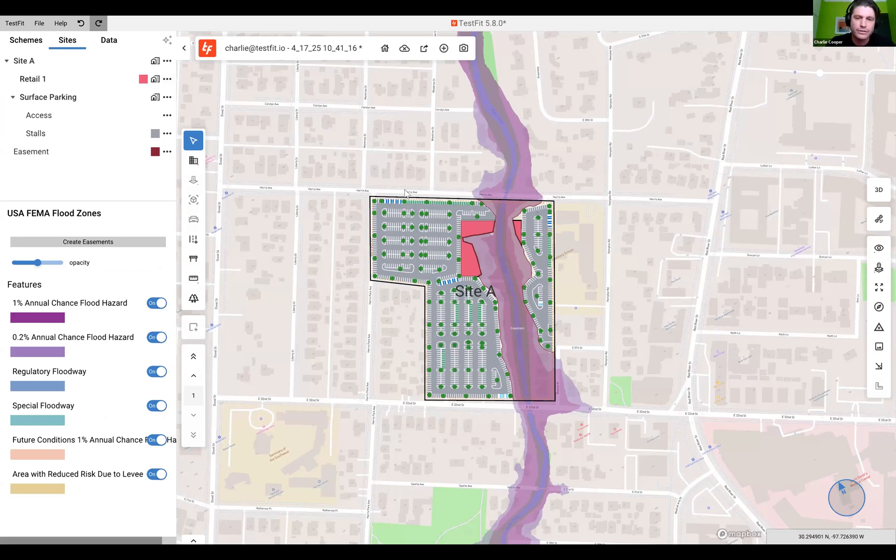
Turn off the USA FEMA Flood Zones data map
click(881, 249)
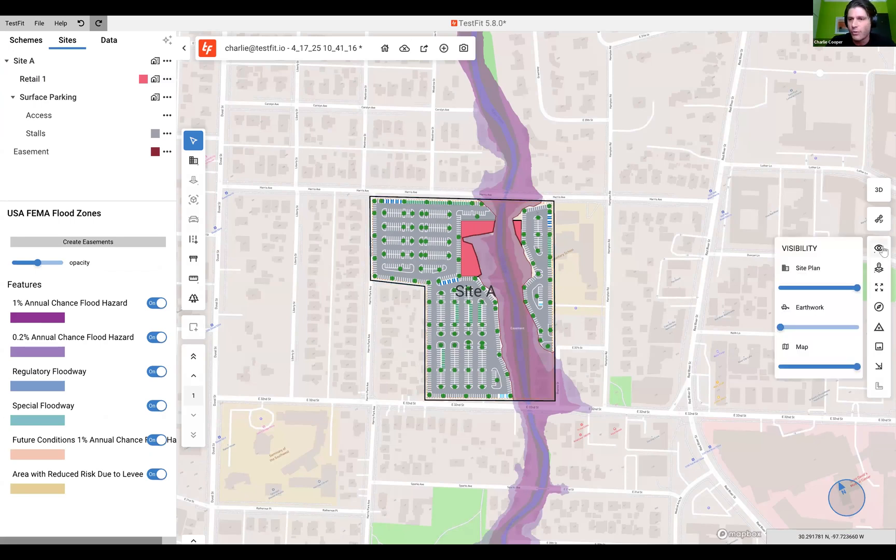
click(879, 268)
click(851, 348)
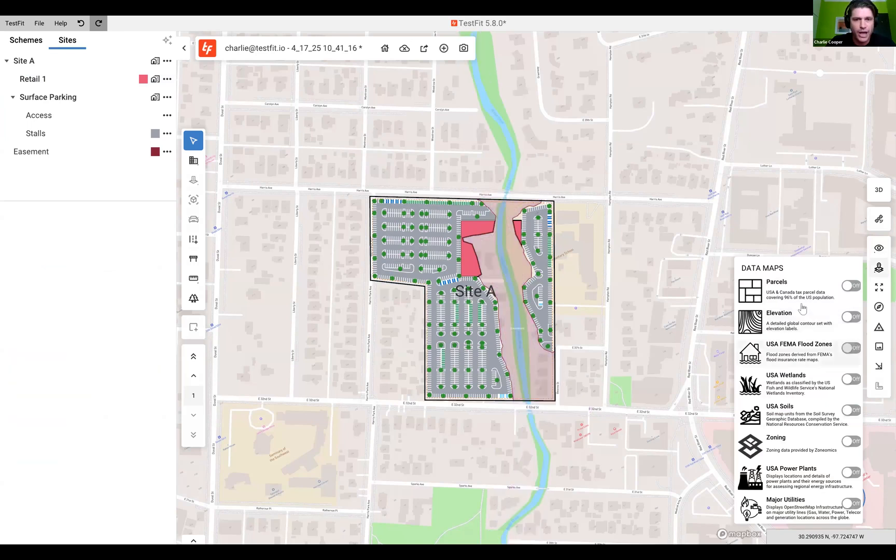
mouse_move(881, 268)
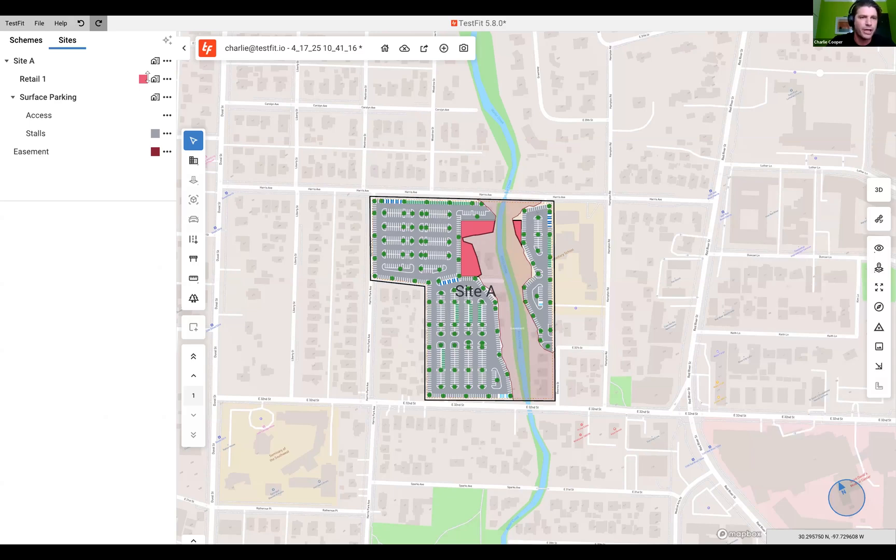
Delete Site A with its building and parking, and delete the remaining flood easement
click(167, 61)
click(189, 221)
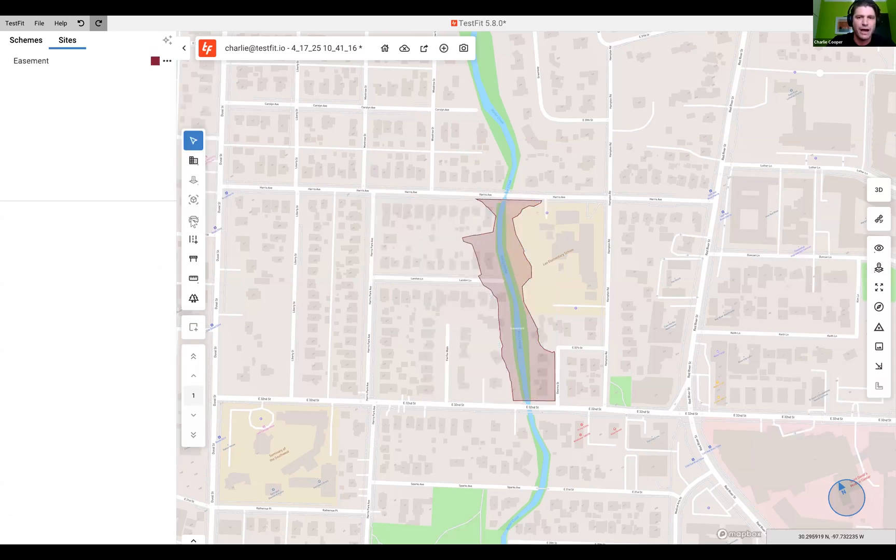
click(170, 61)
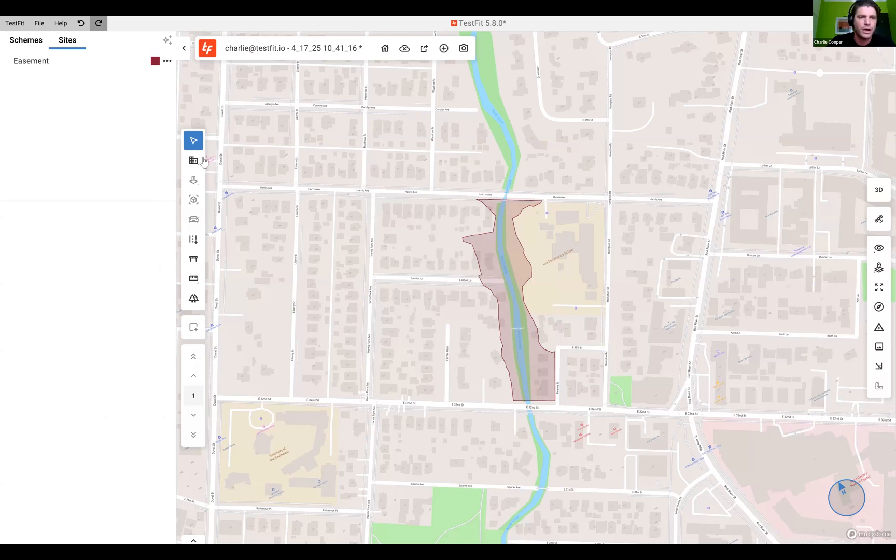
click(188, 126)
Hide the base map and draw a five-sided site boundary with a left edge about 479 ft and a bottom edge about 495 ft long
click(879, 248)
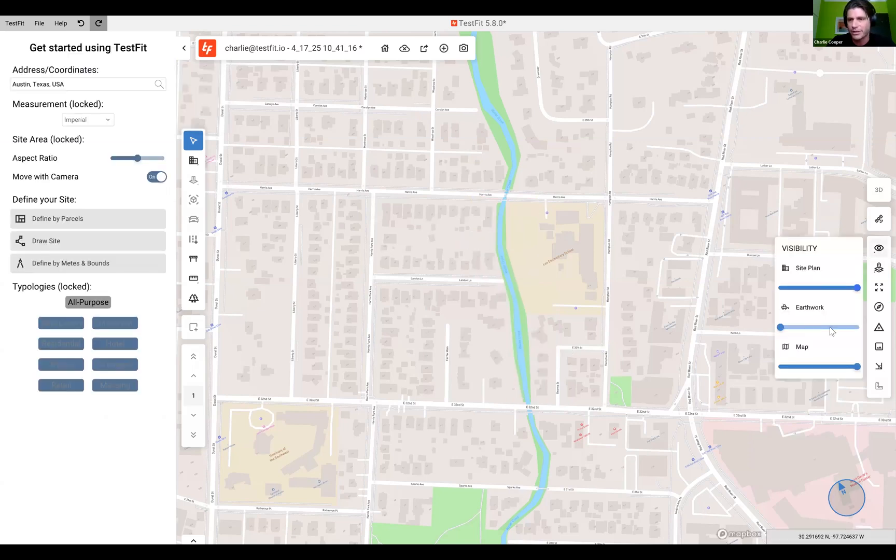
drag(855, 366, 782, 364)
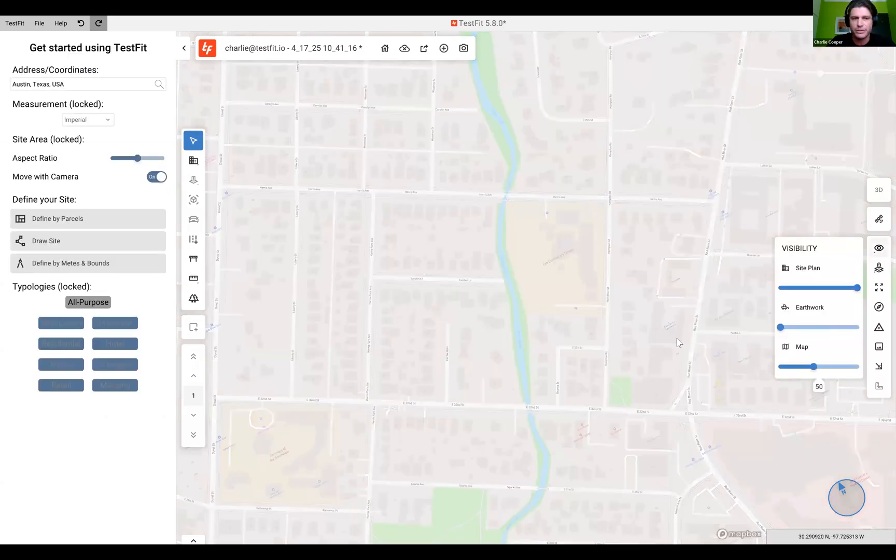
click(91, 242)
click(364, 215)
click(363, 324)
click(477, 326)
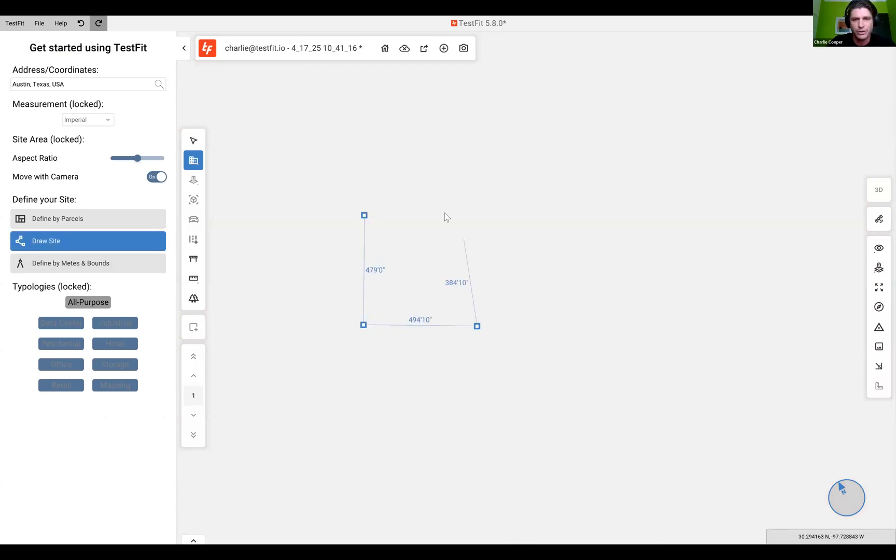
click(477, 227)
click(416, 201)
click(365, 215)
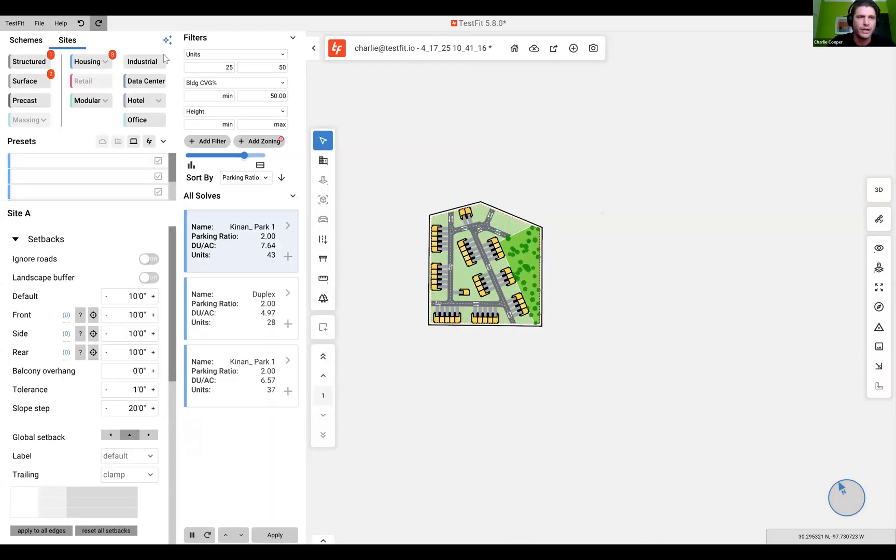
Fill the new Site A with the Surface Parking preset instead of running generative design
click(169, 42)
click(155, 63)
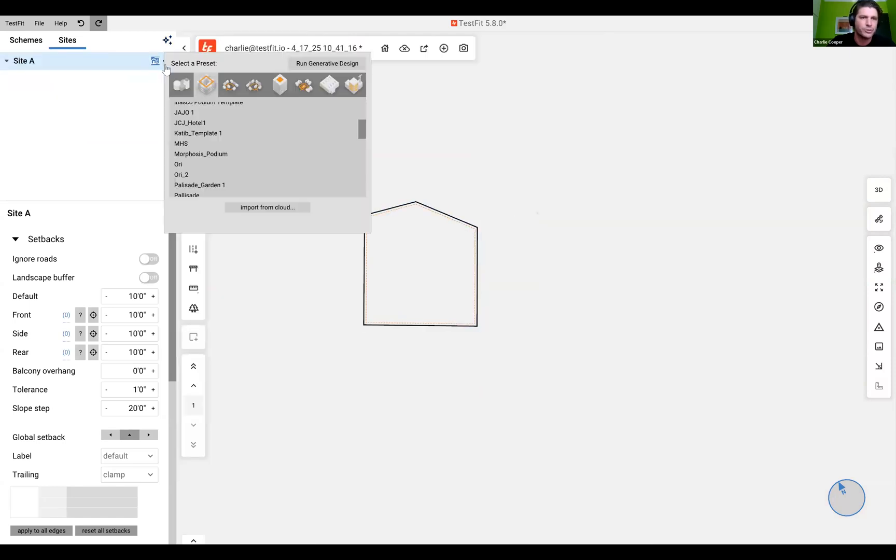
scroll(223, 155, down, 10)
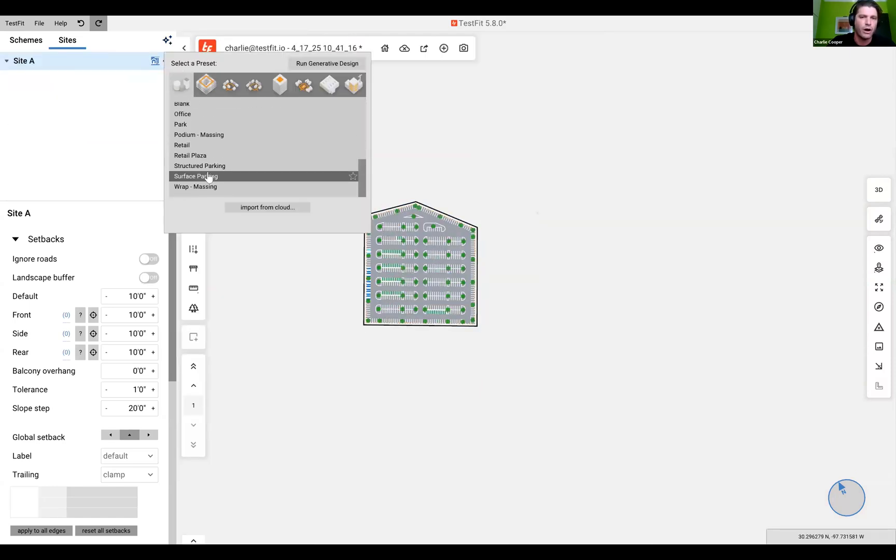
click(210, 177)
click(267, 278)
Enlarge Site A to about 11.4 acres by moving its upper-left and both lower corners outward, with the tabulation shown
click(442, 268)
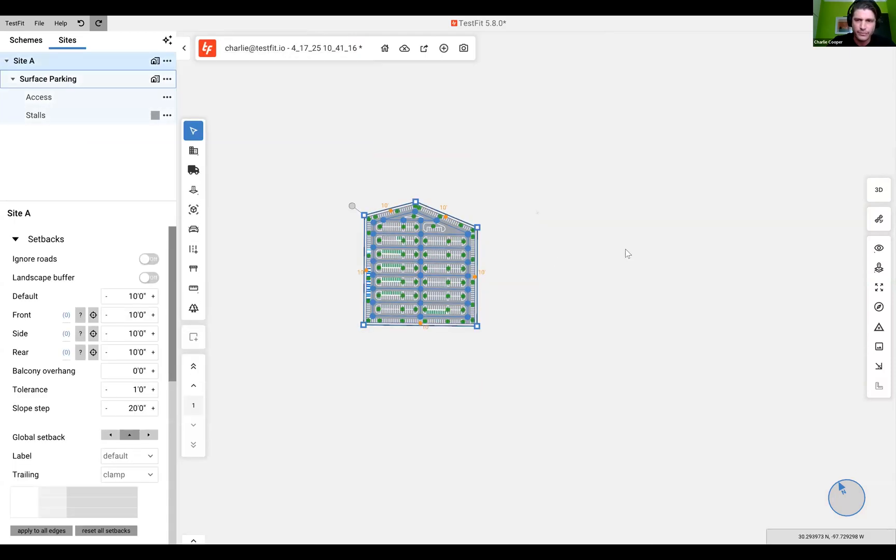
click(192, 541)
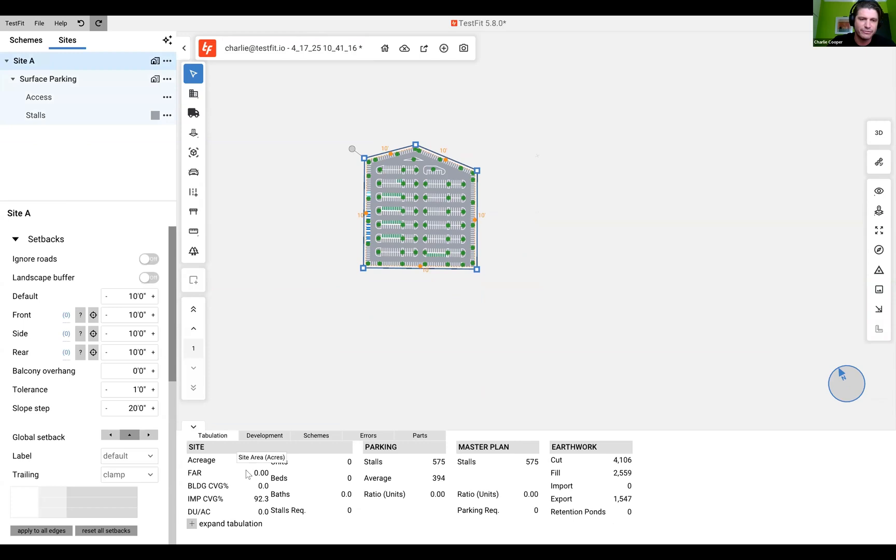
drag(364, 158, 305, 158)
drag(363, 268, 308, 302)
drag(477, 269, 499, 295)
Examine the parking lot in 3D along with its Surface Parking, Access and Stalls settings, and return to the 2D view
click(56, 78)
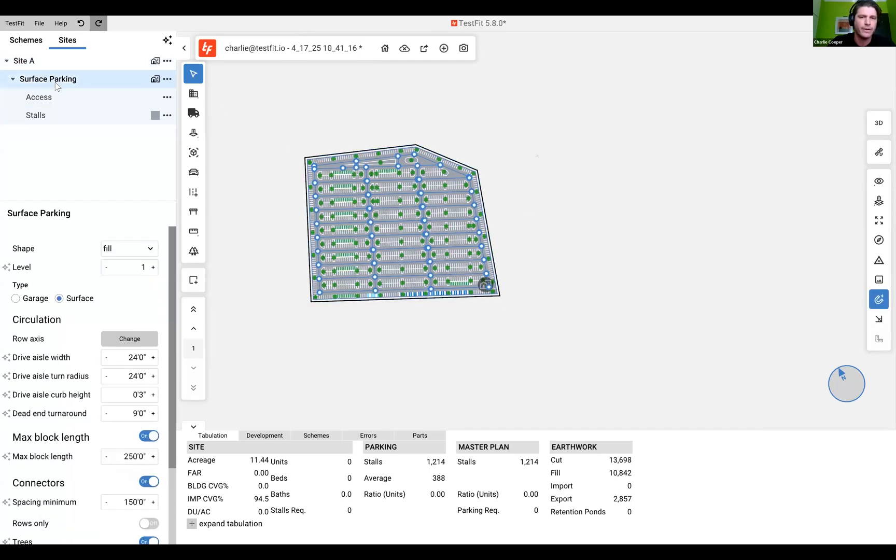
click(879, 123)
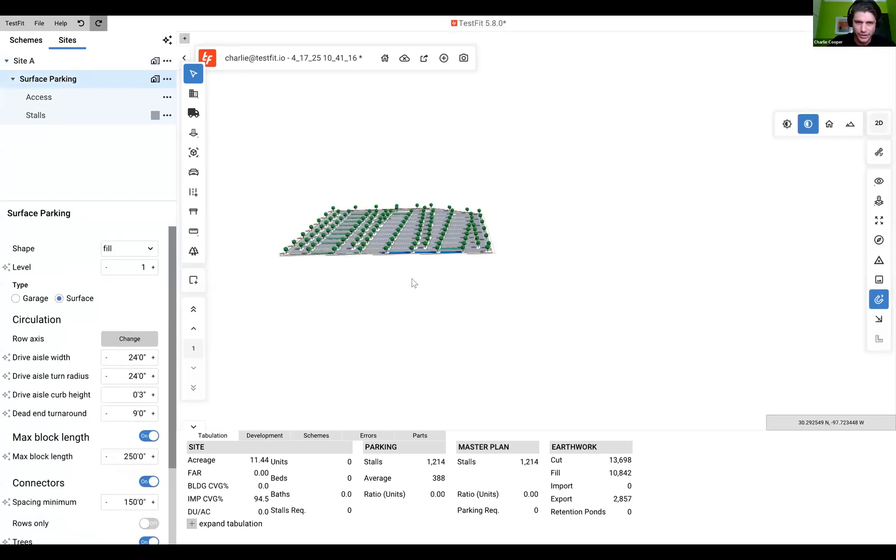
middle_drag(391, 312, 420, 326)
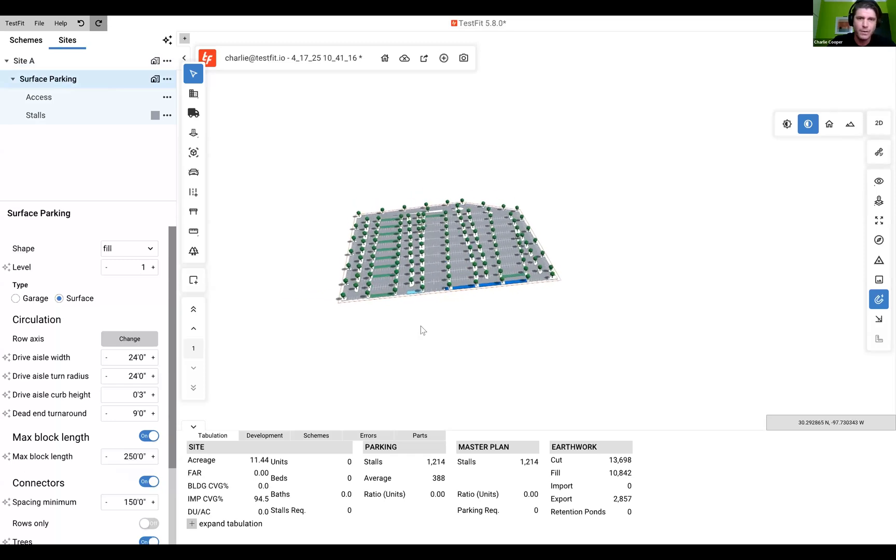
click(39, 98)
click(38, 116)
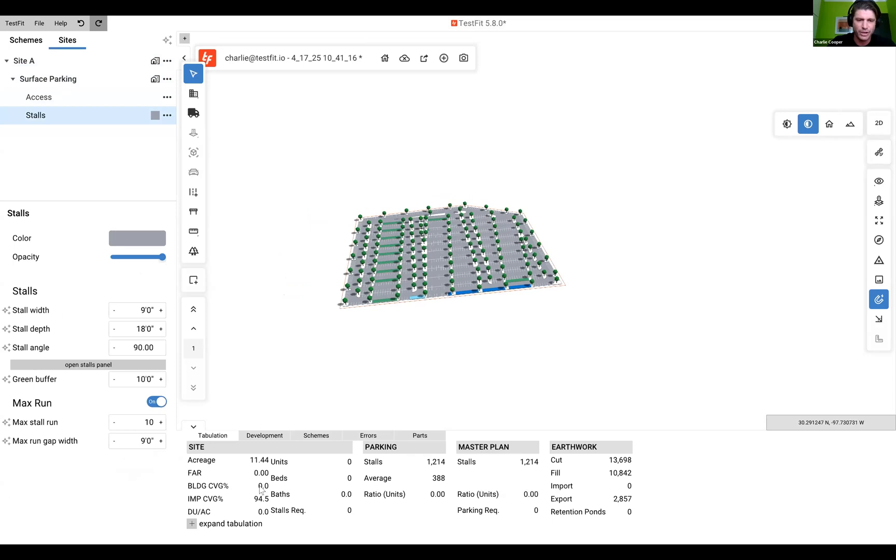
click(879, 123)
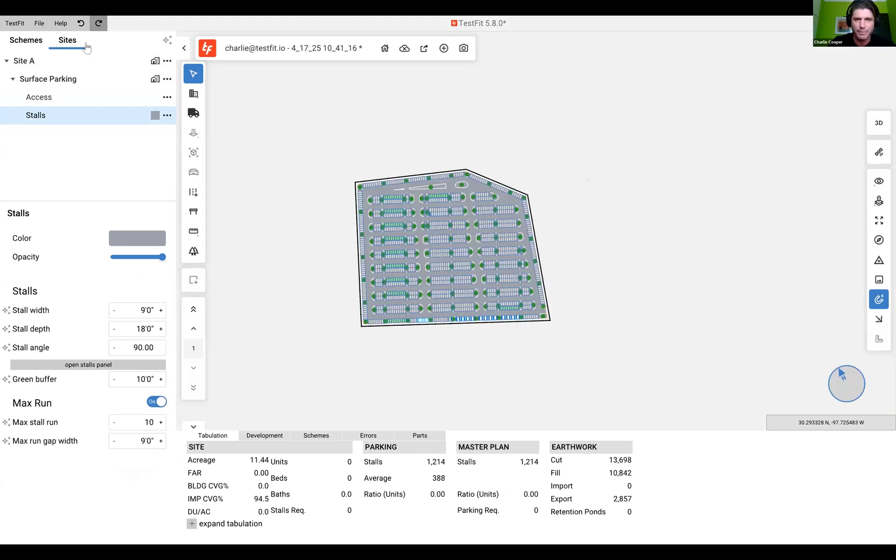
Reshape Site A at its upper-left corner to about 11 acres and widen the left edge's setback to about 27'9"
mouse_move(356, 182)
mouse_down()
mouse_move(348, 221)
mouse_move(366, 228)
mouse_move(443, 215)
mouse_move(413, 162)
mouse_move(346, 169)
mouse_move(346, 176)
mouse_up()
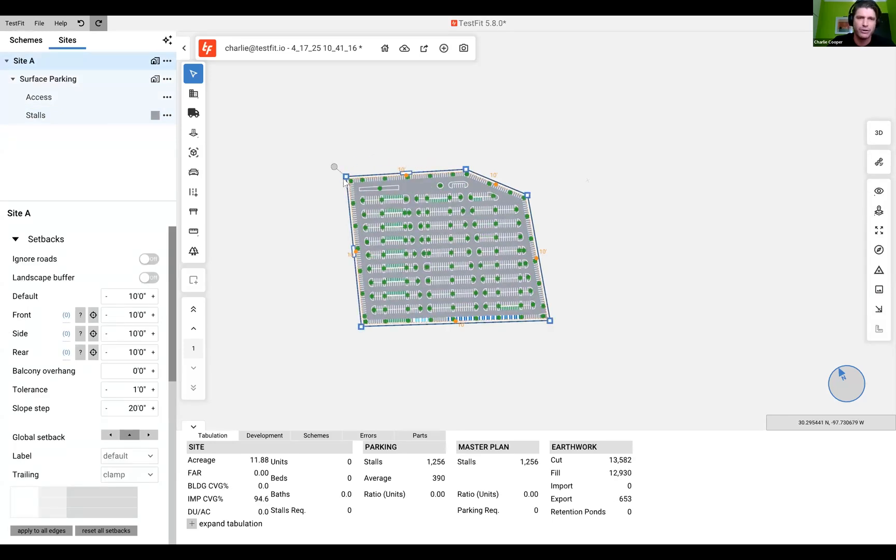
drag(329, 223, 371, 150)
scroll(340, 167, down, 8)
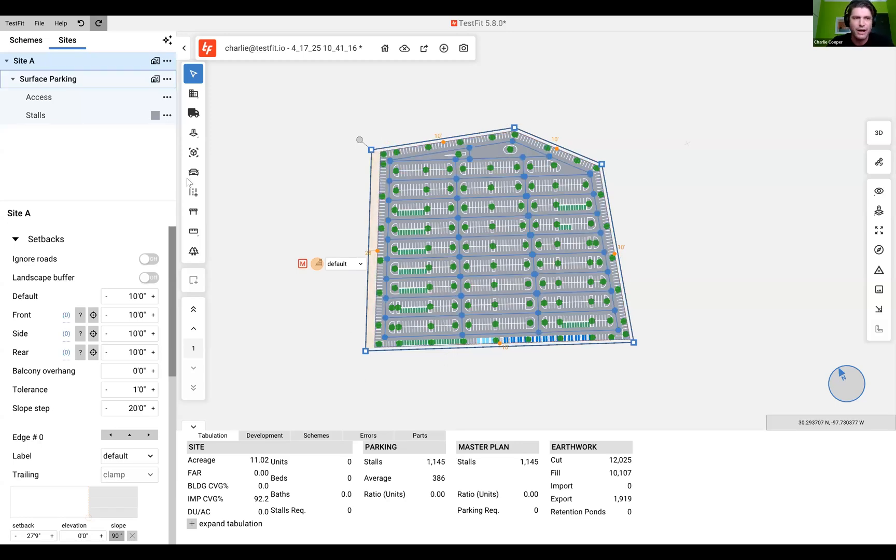
Review the Stalls and Surface Parking settings, and move Site A's upper-left corner to enlarge the site to about 11.4 acres
click(61, 115)
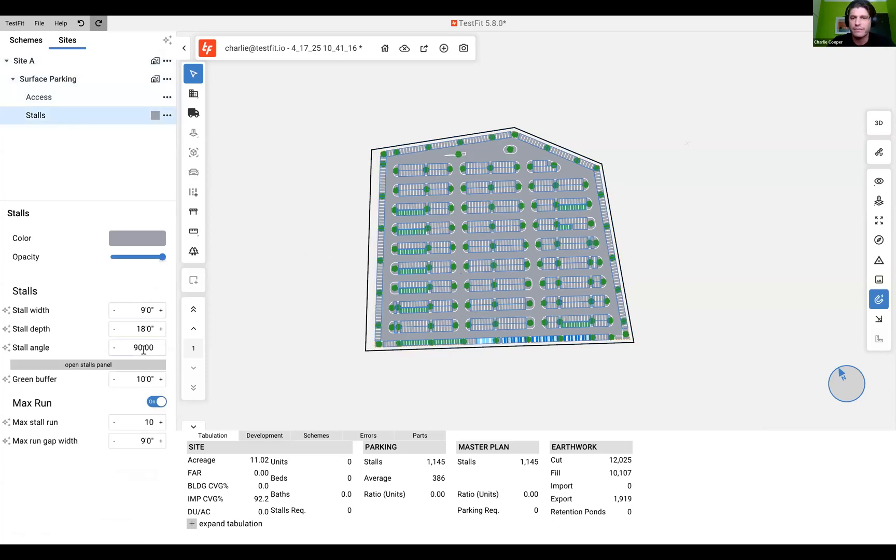
click(83, 79)
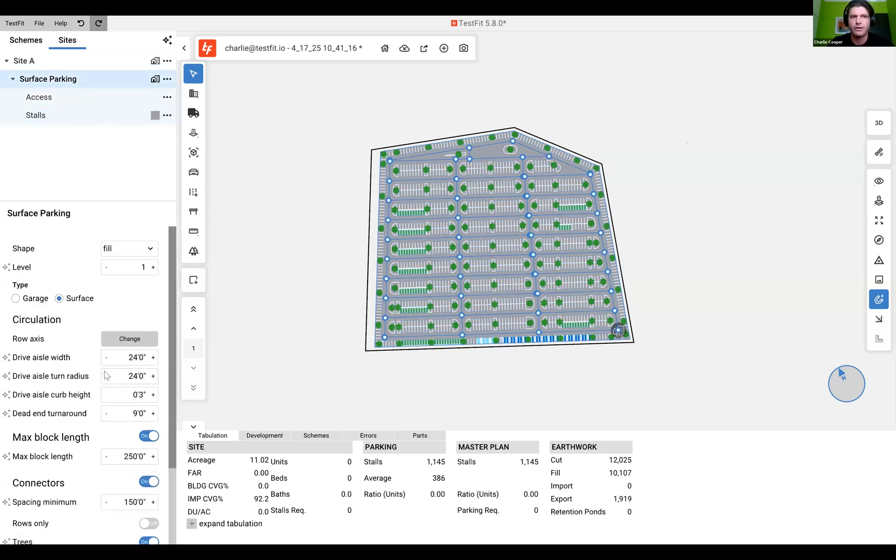
click(44, 60)
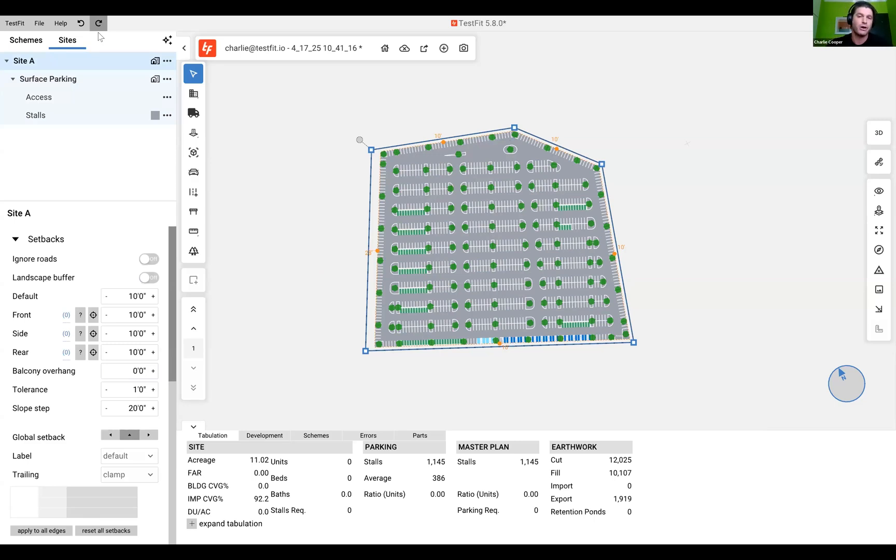
drag(371, 150, 361, 116)
drag(422, 178, 356, 149)
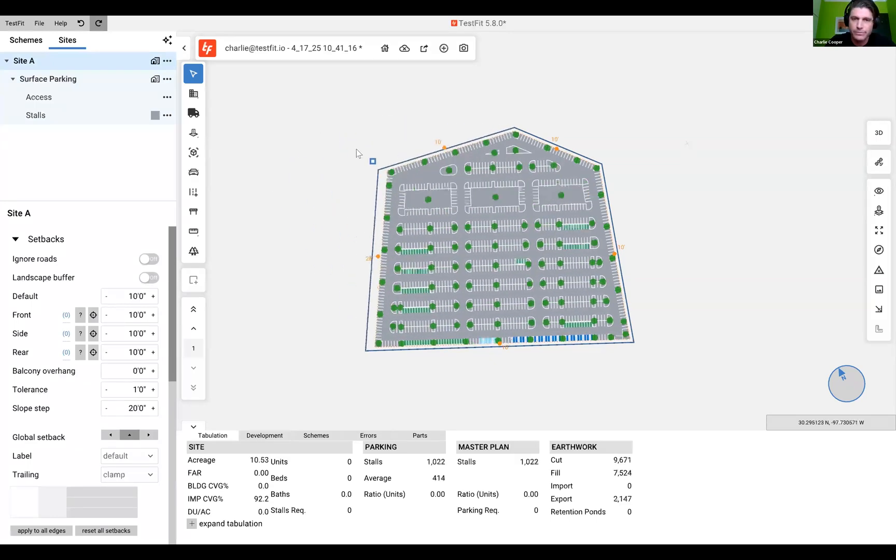
Set the parking stall width to 10'6" and the stall depth to 20'0"
click(71, 117)
click(161, 311)
click(161, 311)
click(161, 311)
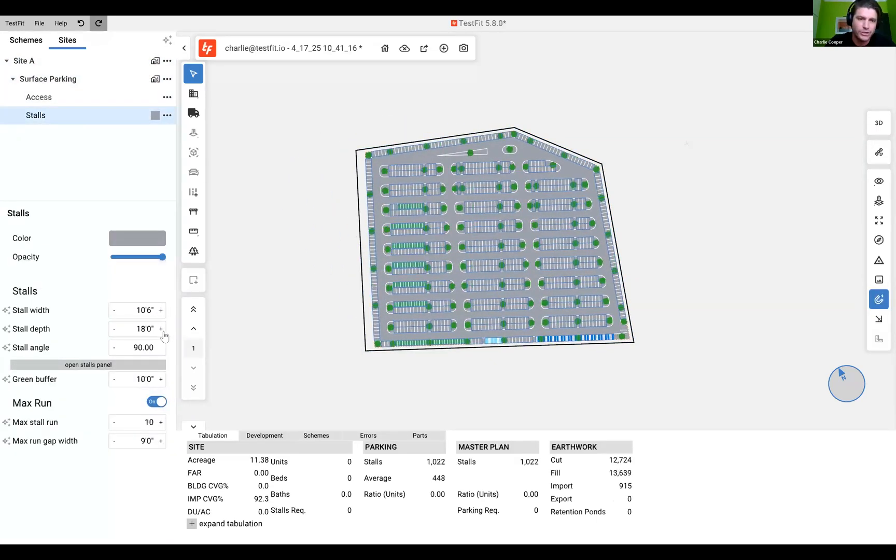
click(162, 330)
click(162, 331)
click(162, 330)
click(163, 330)
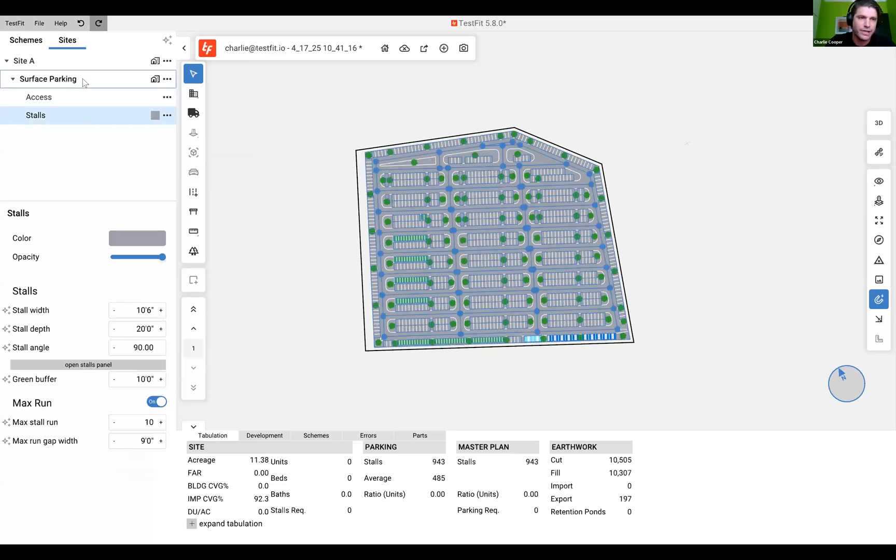
Change the surface parking's row axis so the rows run up and down the site, and turn off the maximum block length
click(85, 81)
click(125, 339)
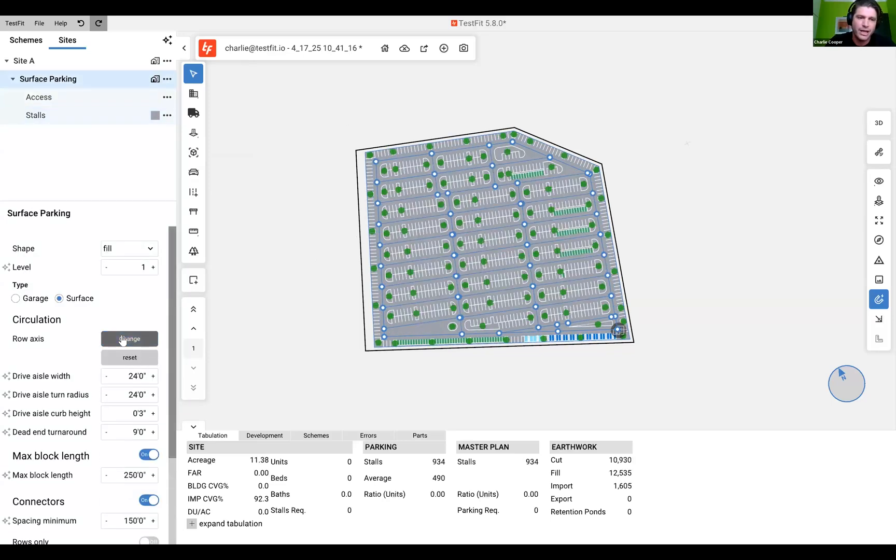
click(148, 454)
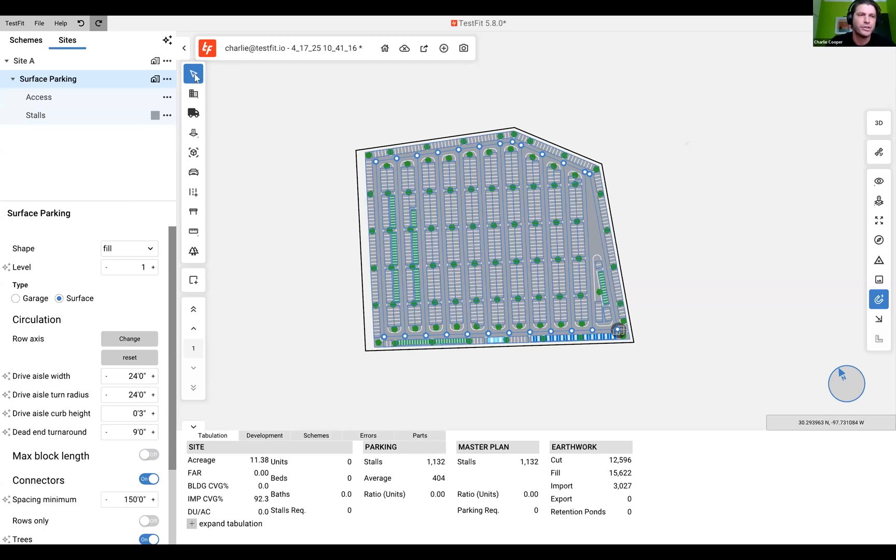
Add a space to Site A and load the fast food preset for it
click(117, 59)
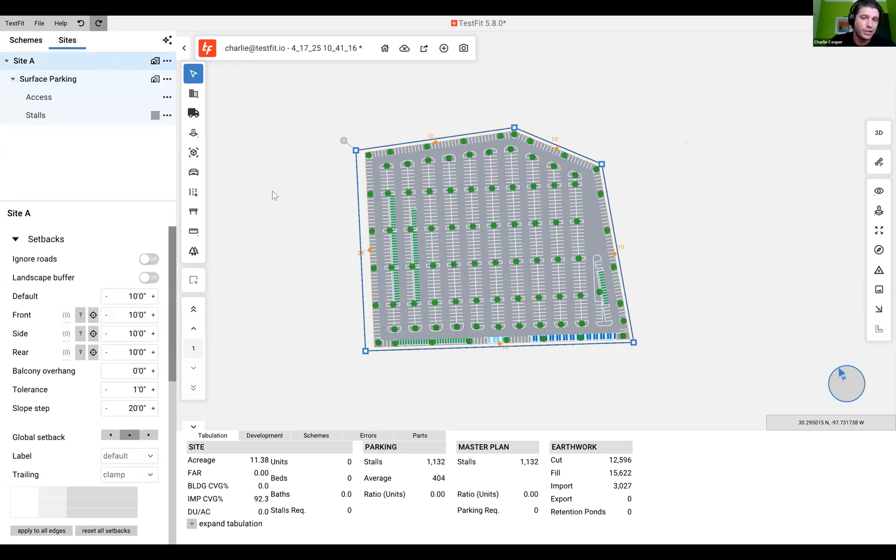
click(167, 62)
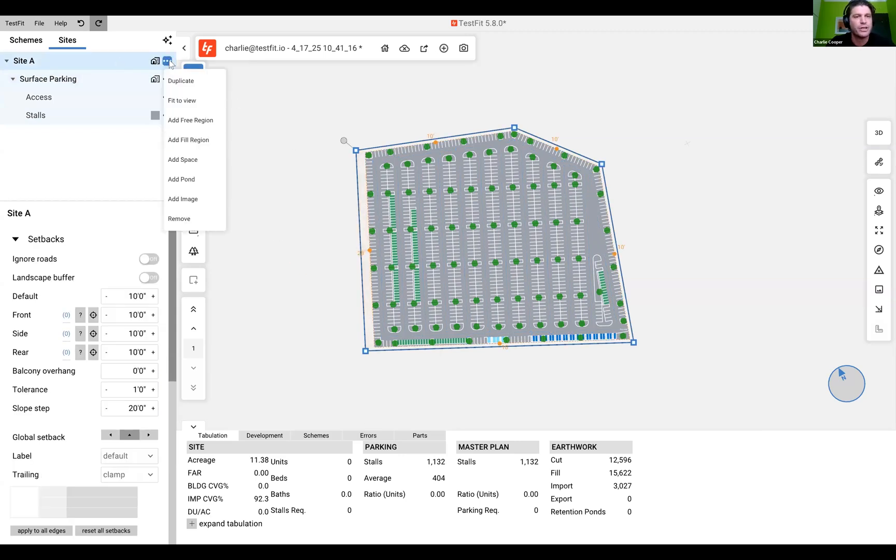
click(183, 158)
click(101, 254)
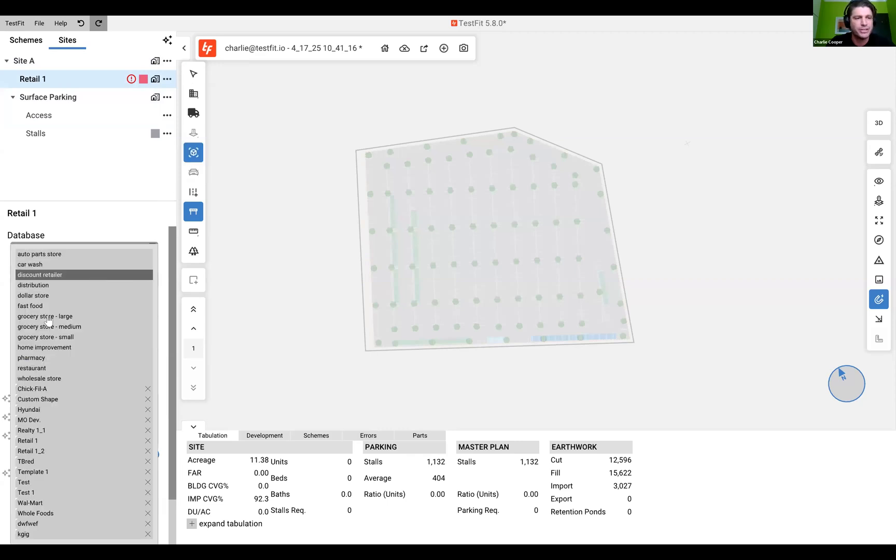
click(51, 305)
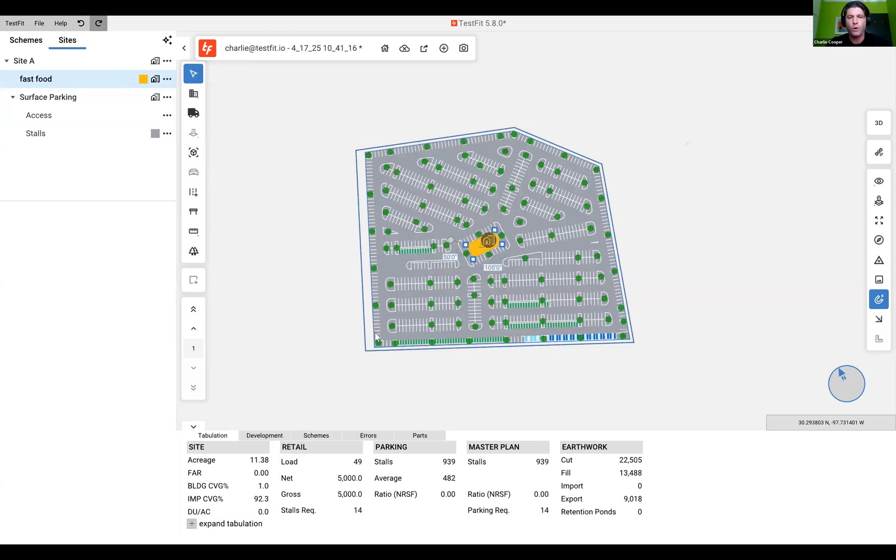
Reposition the fast food building west of the site's centre and stretch its shorter side to about 126'8"
scroll(546, 177, up, 6)
drag(611, 136, 480, 166)
right_click(480, 163)
click(542, 172)
drag(542, 172, 560, 148)
scroll(445, 177, down, 5)
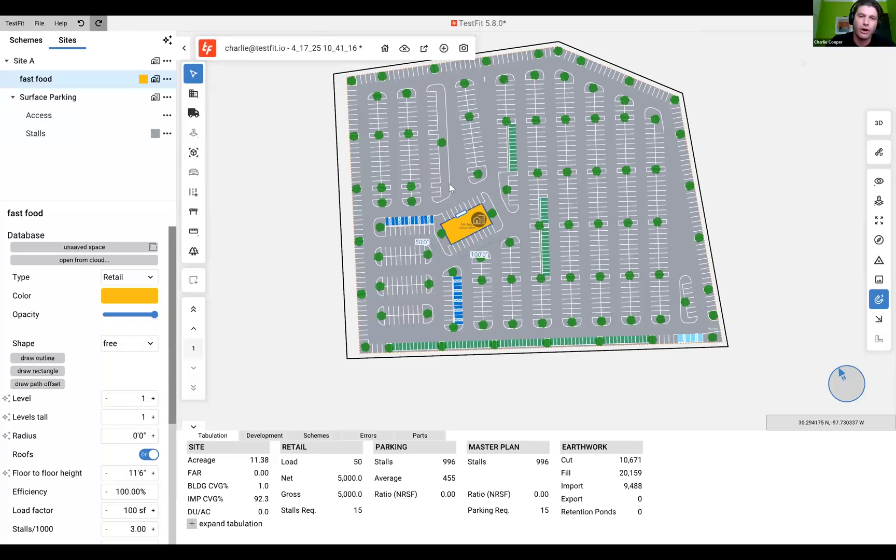
drag(463, 218, 447, 186)
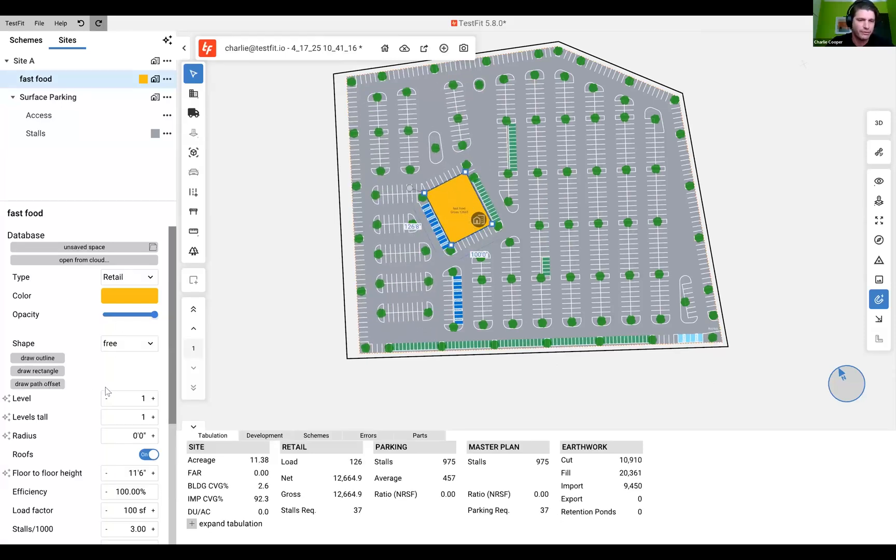
Show the model in 3D and make the fast food building 3 levels tall
scroll(107, 391, down, 1)
click(879, 123)
click(153, 355)
click(153, 354)
scroll(29, 337, down, 2)
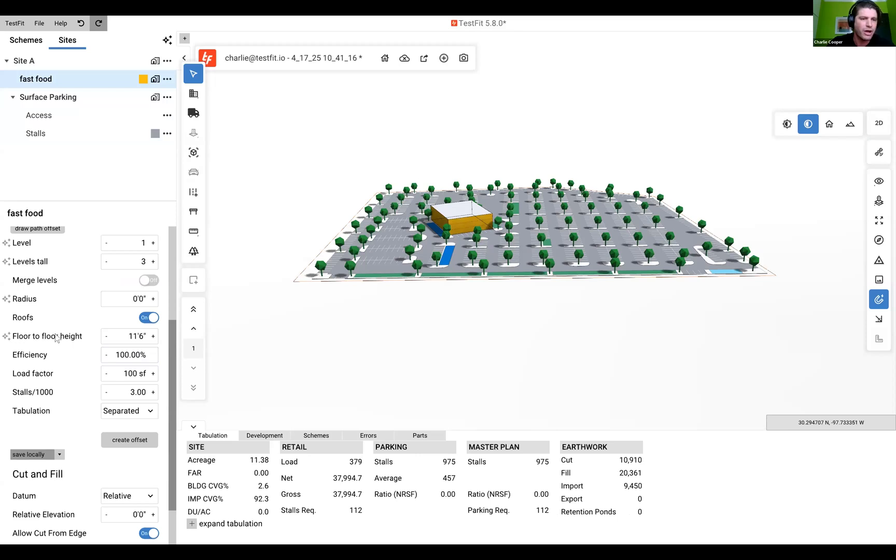
right_drag(329, 197, 371, 201)
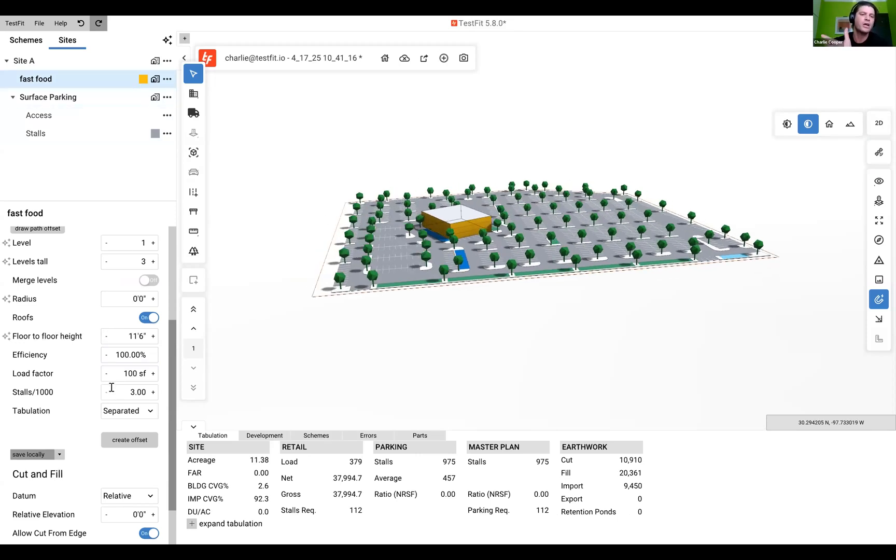
Set the fast food building's parking requirement to 6.00 stalls per 1000
click(152, 395)
click(152, 395)
click(152, 395)
click(106, 395)
click(105, 396)
click(106, 395)
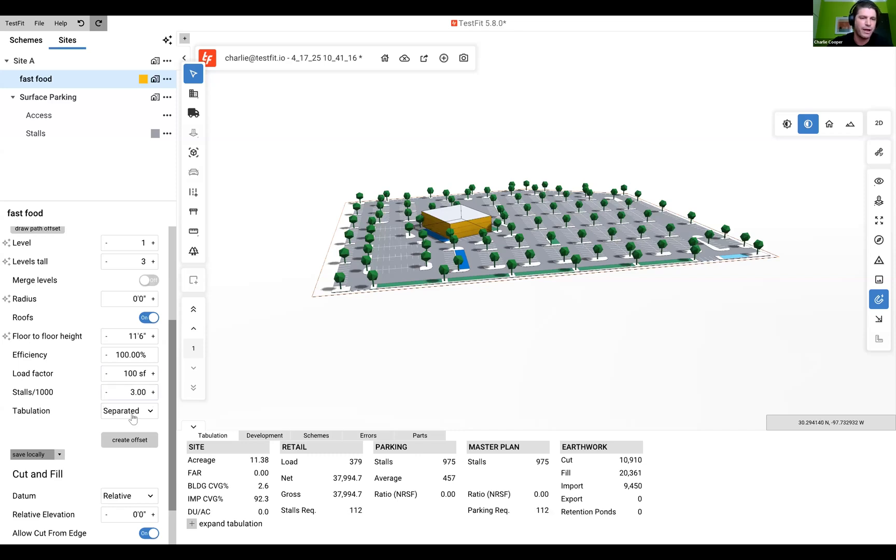
click(153, 392)
click(153, 392)
click(153, 392)
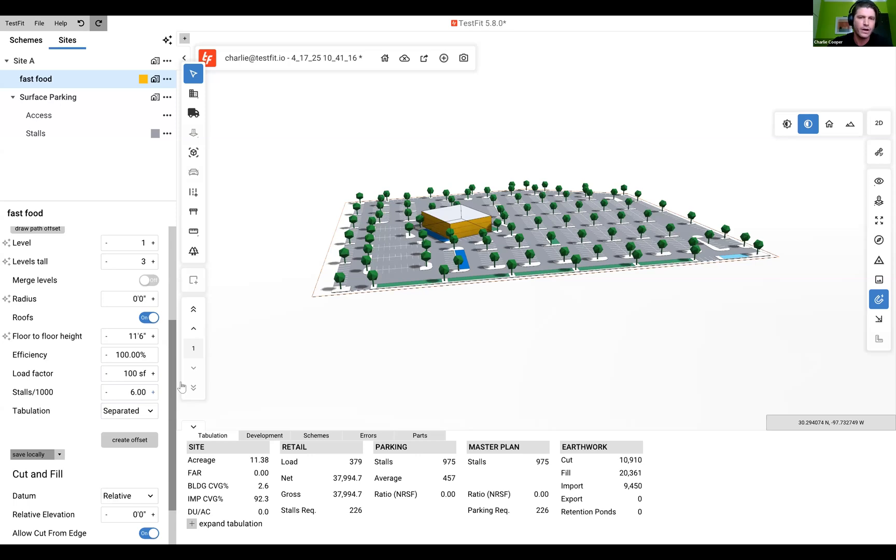
Return to the 2D view and enlarge the fast food building's footprint to about 325' by 292'
click(878, 123)
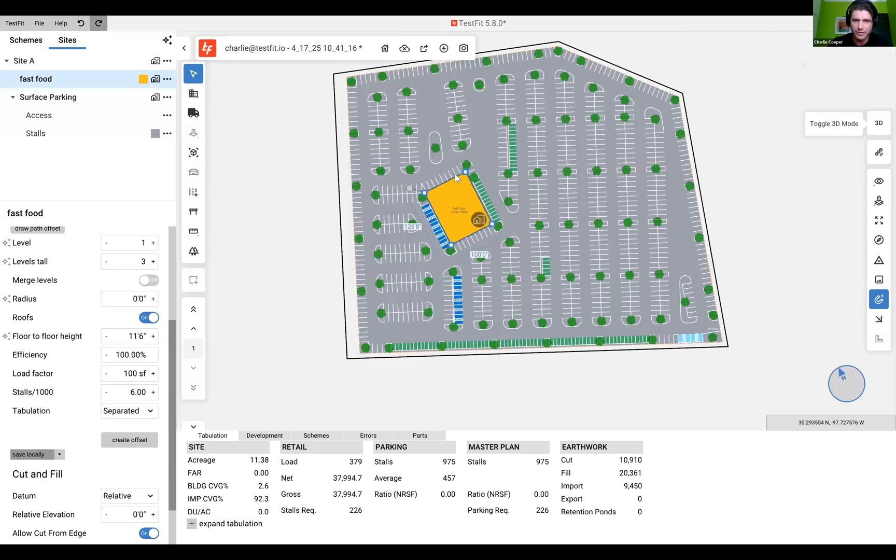
drag(479, 201, 459, 135)
drag(433, 206, 422, 212)
drag(502, 222, 525, 271)
drag(480, 177, 507, 173)
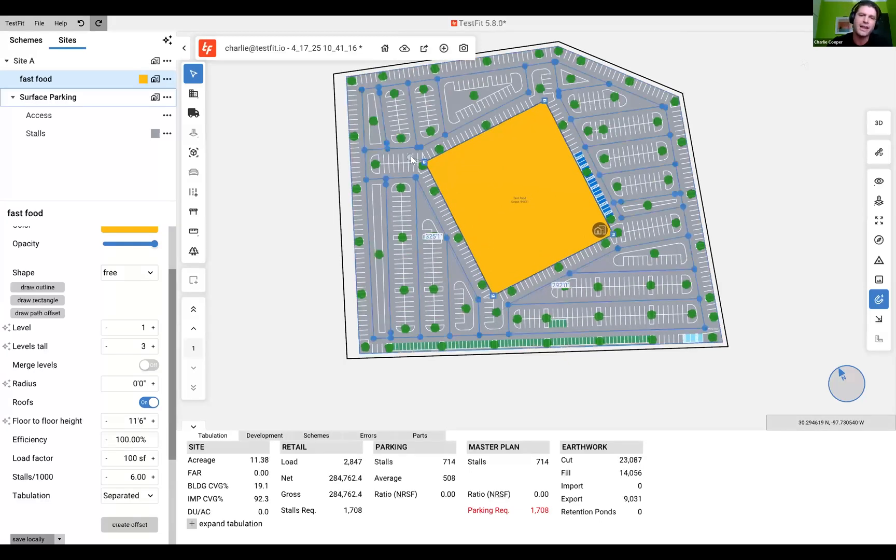
Shrink the fast food building's footprint to about 238' by 292' and shift it around the site to compare stall layouts
click(410, 156)
click(498, 181)
drag(497, 182, 570, 157)
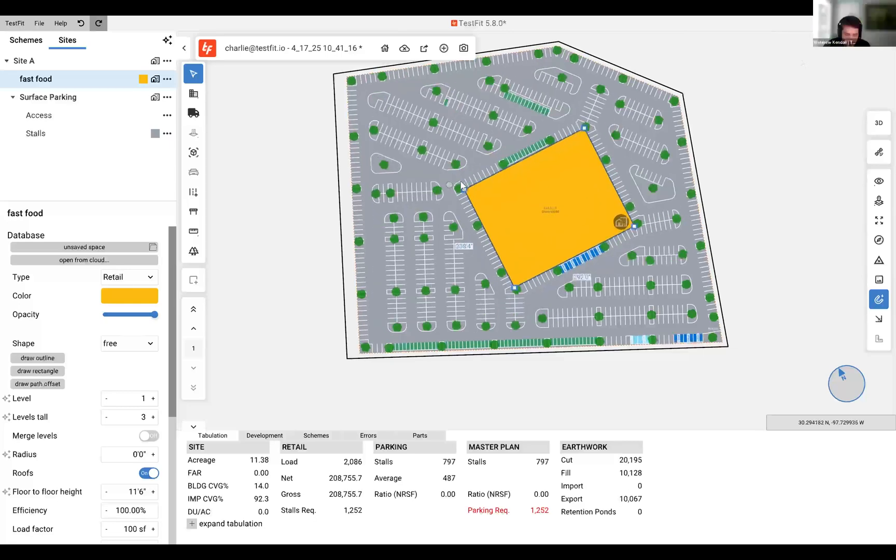
drag(499, 200, 488, 188)
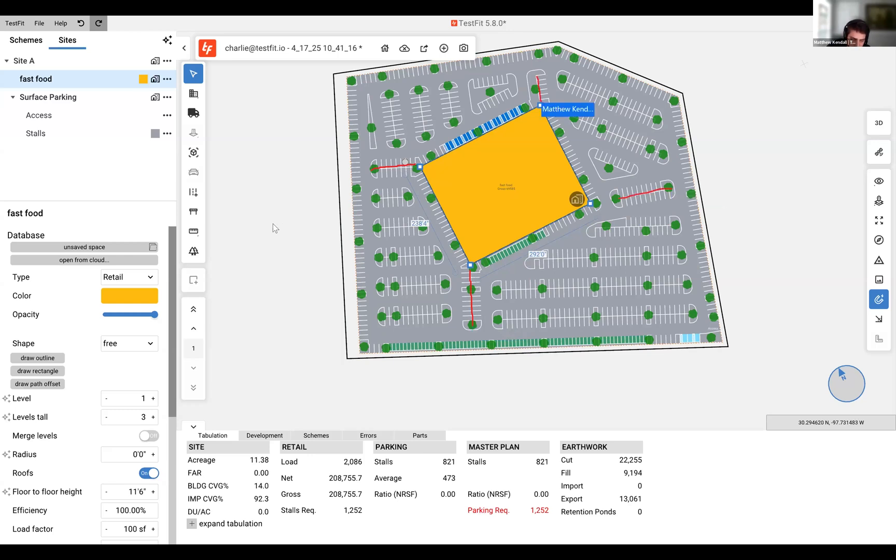
drag(495, 170, 499, 175)
click(498, 175)
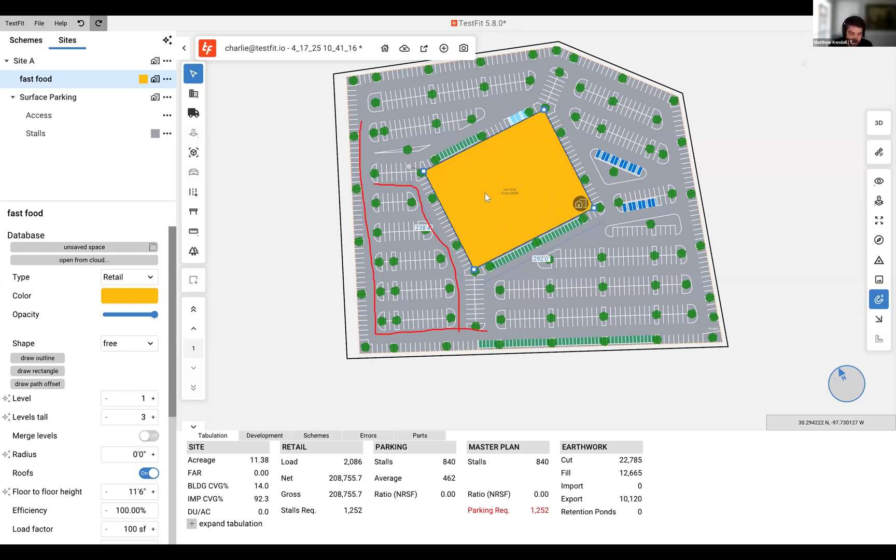
drag(509, 176, 522, 190)
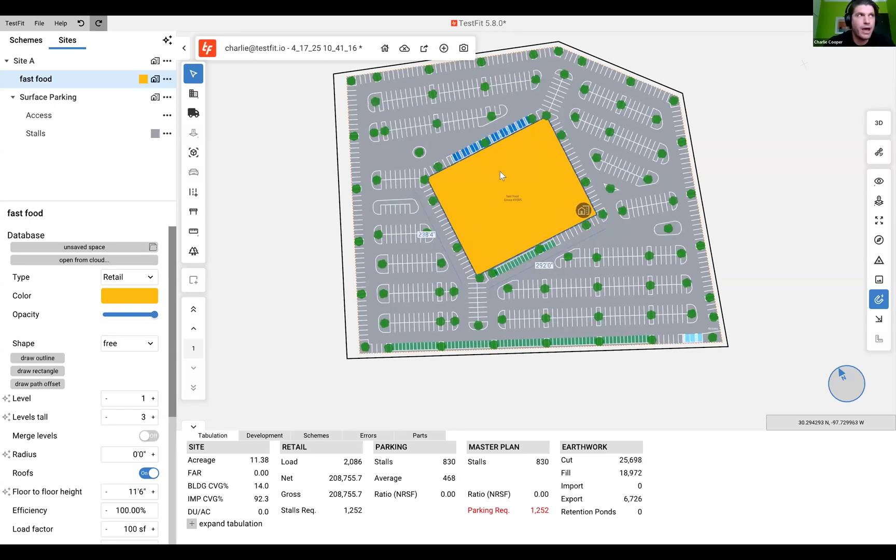
mouse_move(501, 179)
mouse_down()
mouse_move(495, 205)
mouse_move(508, 187)
mouse_up()
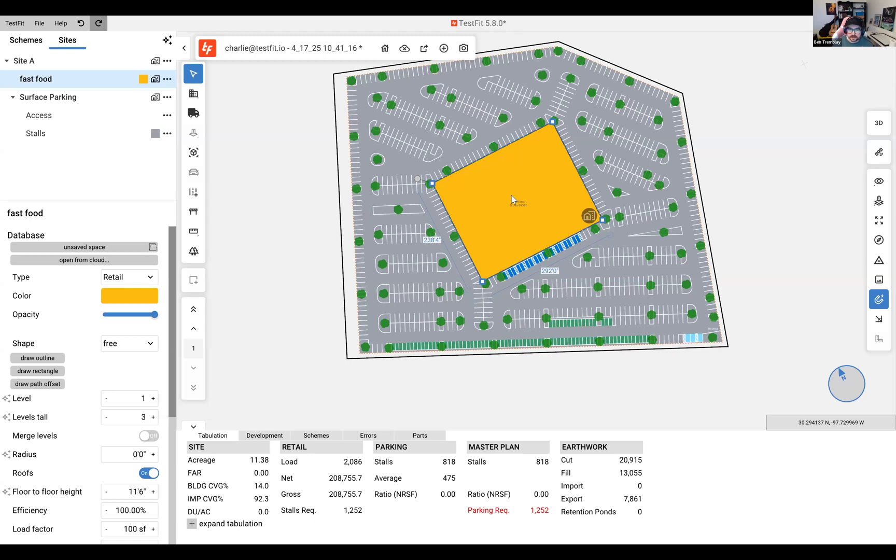
Save the project and remove the fast food building from Site A
key(ctrl+s)
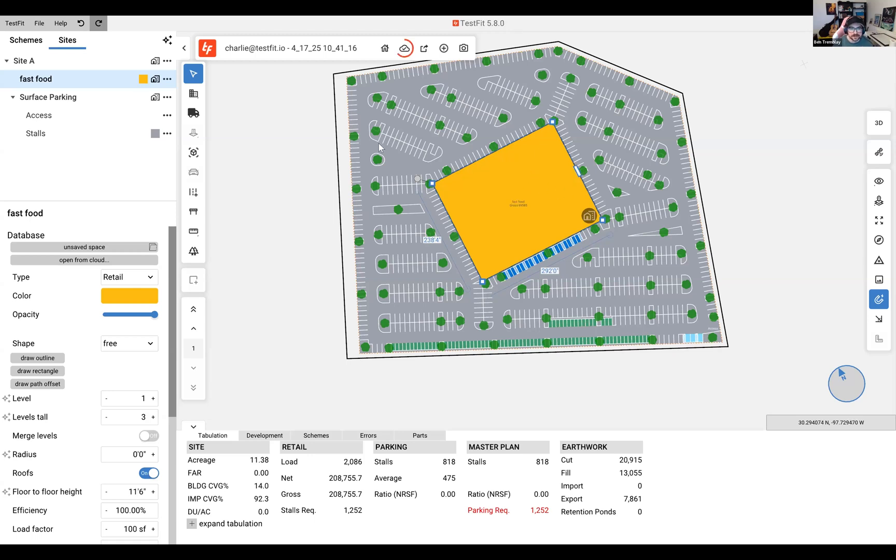
click(167, 97)
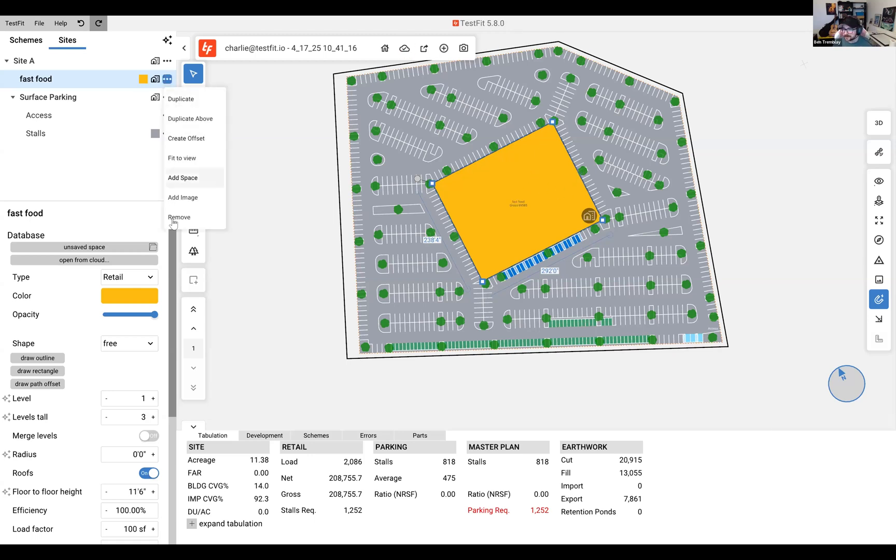
click(236, 216)
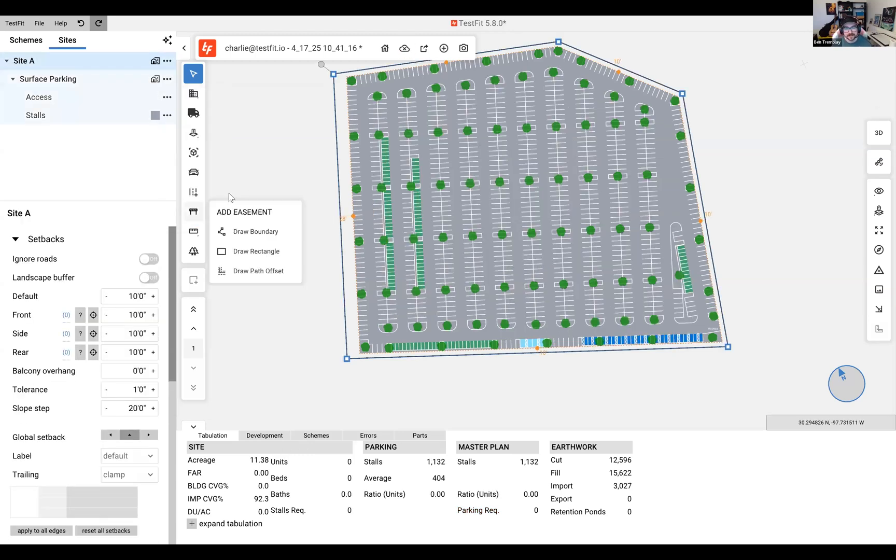
Change the surface parking's row axis so the rows run parallel to the site's long upper edge
click(62, 79)
click(129, 340)
click(129, 339)
click(129, 339)
click(130, 339)
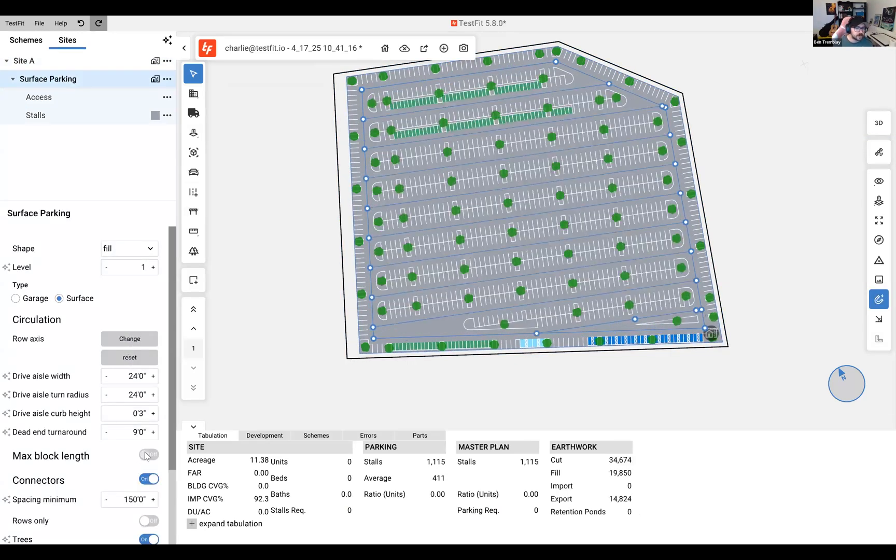
Try the 260'0" maximum block length on the surface parking and turn it off again
click(149, 455)
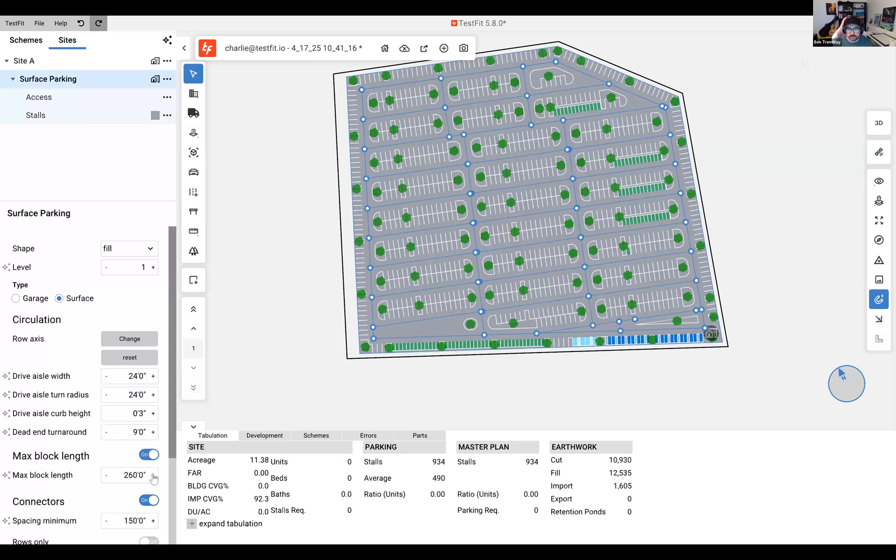
click(149, 455)
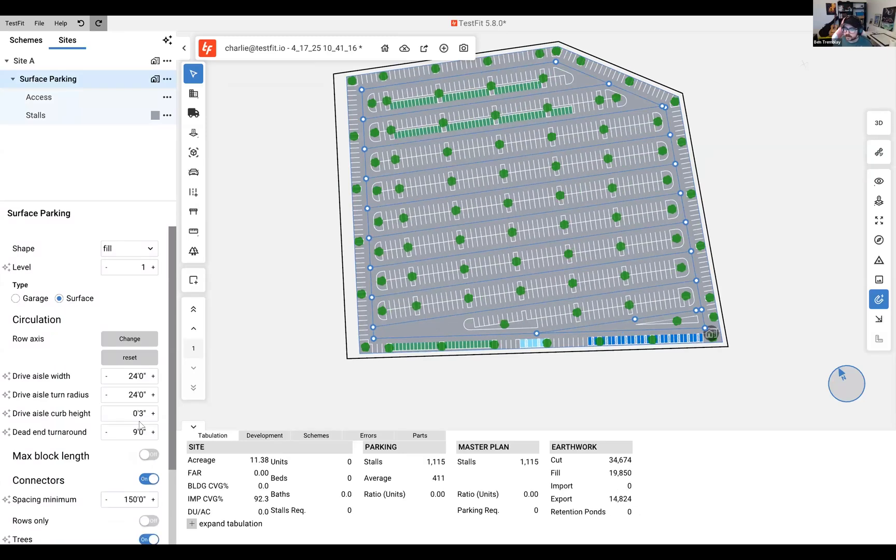
scroll(130, 409, down, 2)
scroll(123, 376, up, 2)
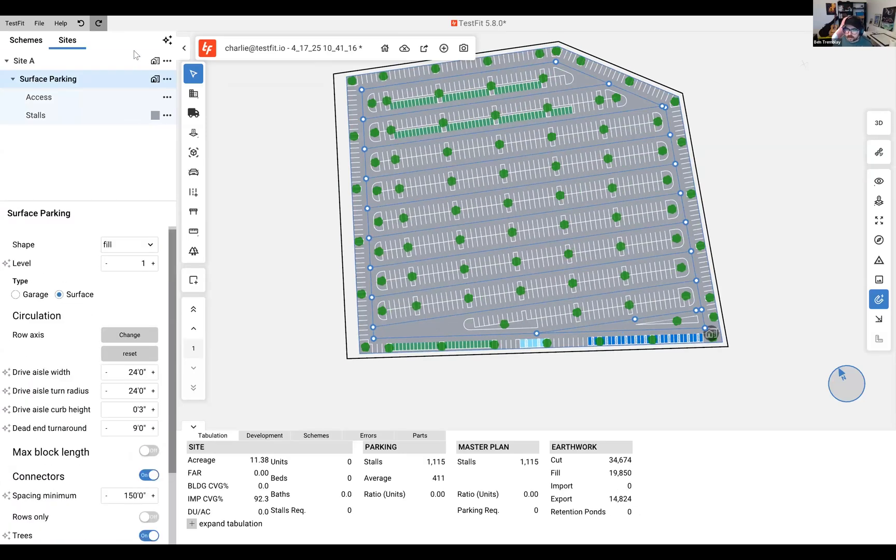
Draw a six-sided easement boundary over Site A's lower-left corner and pull its diagonal edge further into the site
click(192, 223)
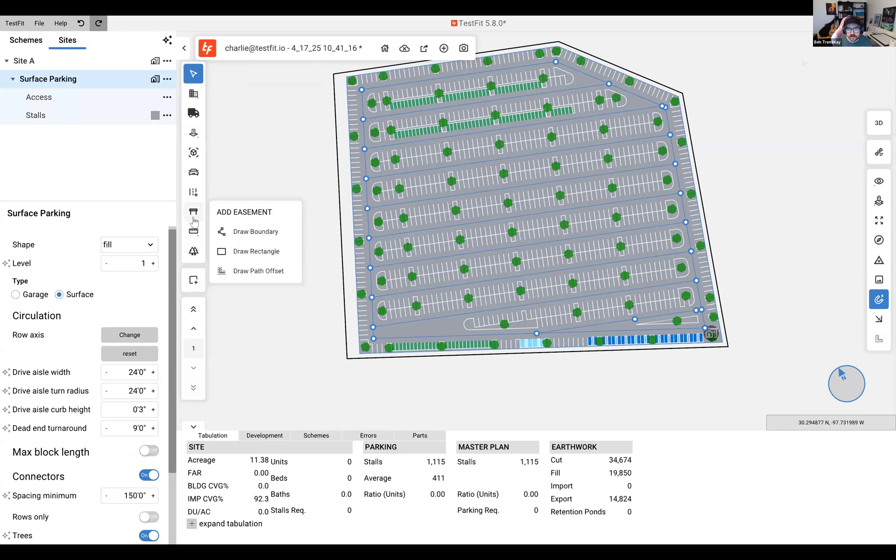
mouse_move(194, 213)
click(239, 231)
click(413, 230)
click(491, 306)
click(474, 376)
click(346, 378)
click(320, 311)
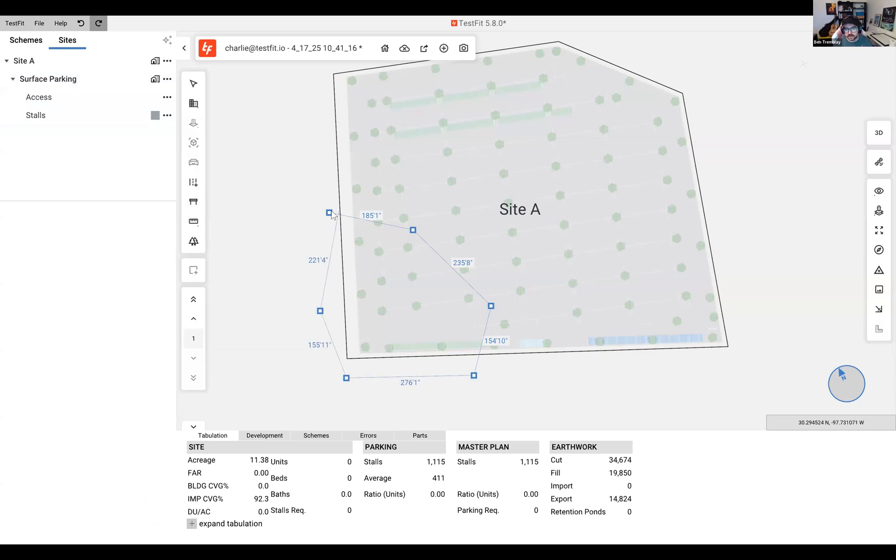
click(329, 213)
drag(452, 267, 487, 233)
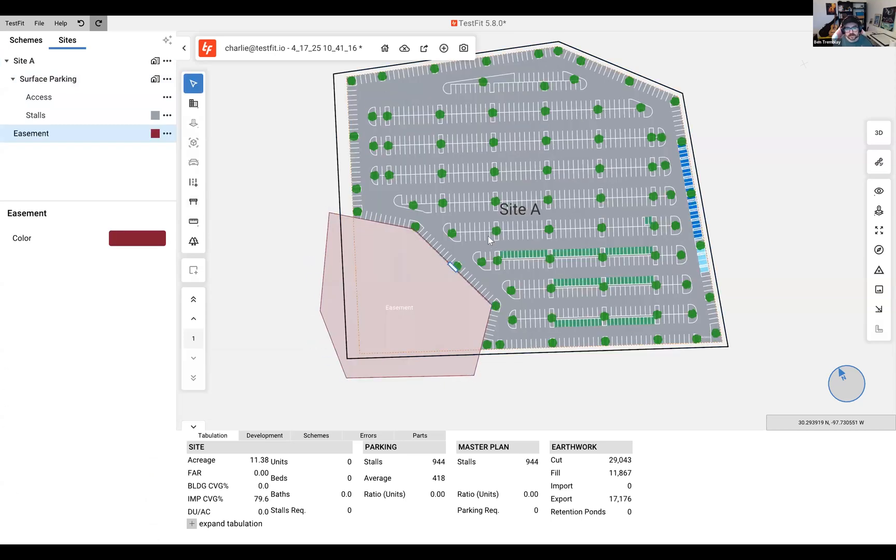
Set the surface parking's drive aisle width to 29'0"
click(76, 82)
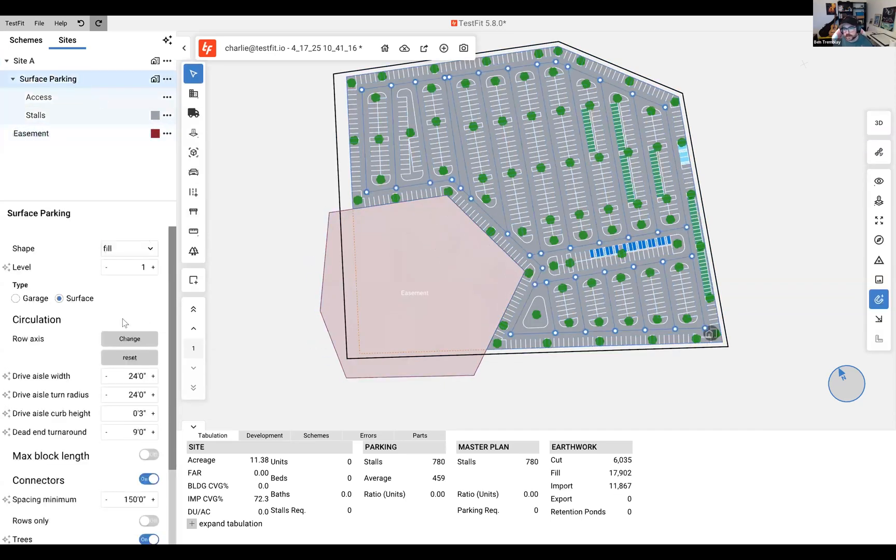
click(152, 377)
click(152, 376)
click(152, 377)
click(152, 376)
click(153, 376)
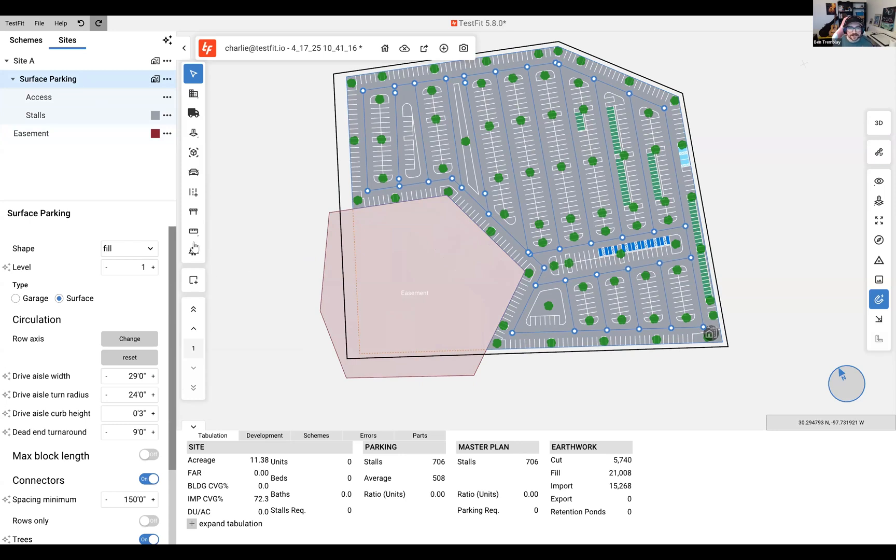
Try a 60-degree stall angle and restore it to 90 degrees
click(82, 116)
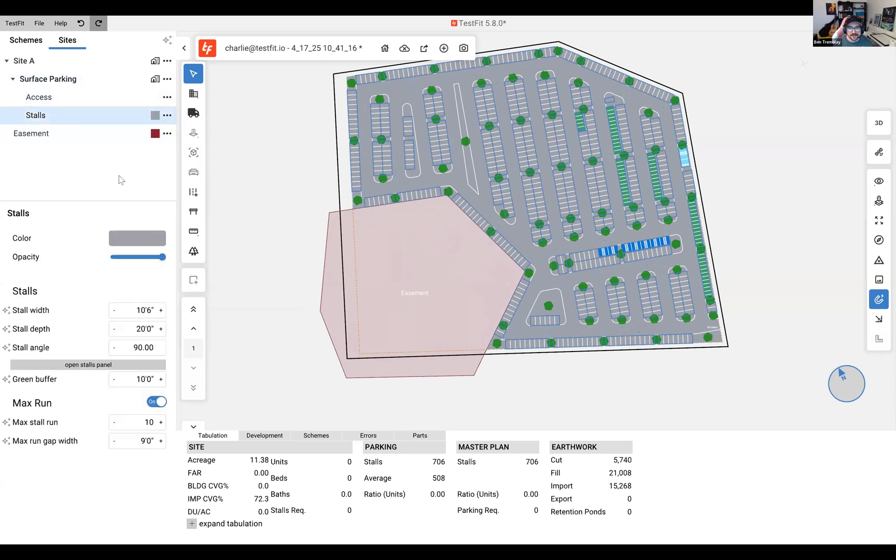
click(114, 349)
click(114, 348)
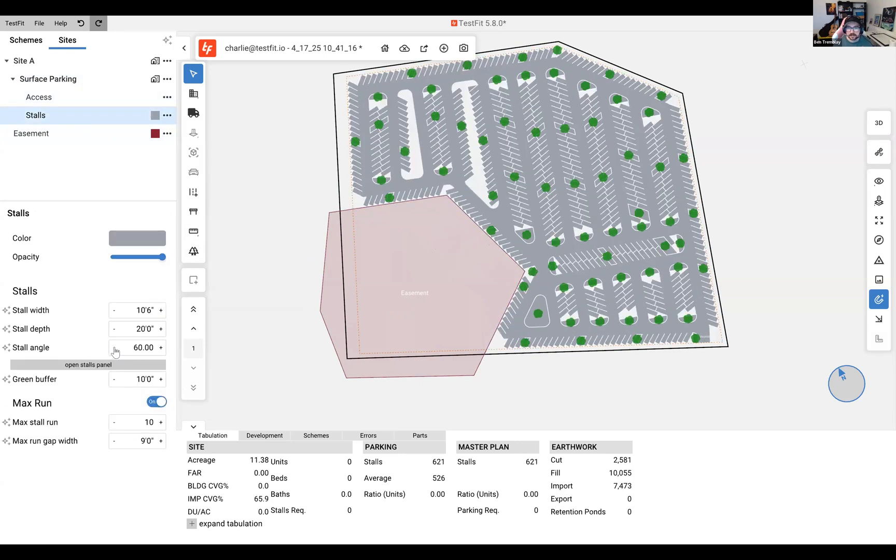
click(161, 348)
click(161, 348)
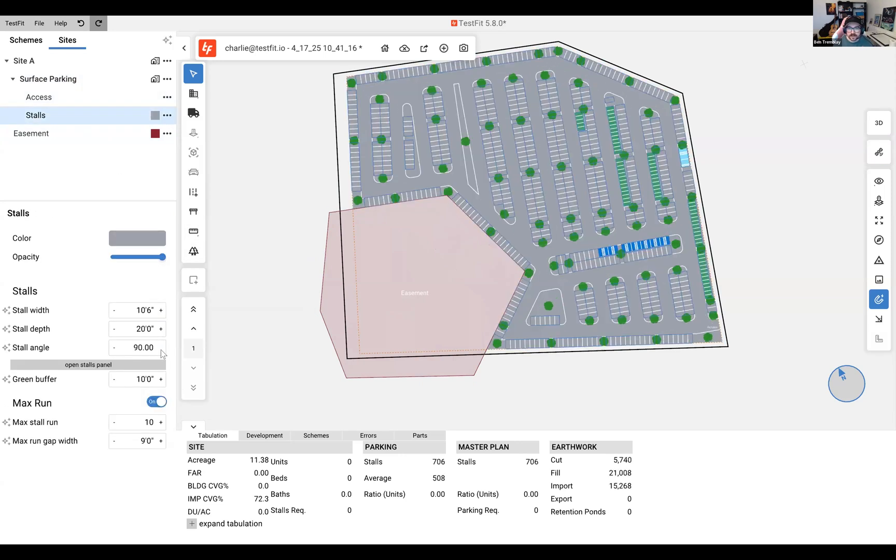
Remove the easement and stretch Site A's upper-left corner outward to enlarge the site to about 13.8 acres
click(167, 133)
click(179, 193)
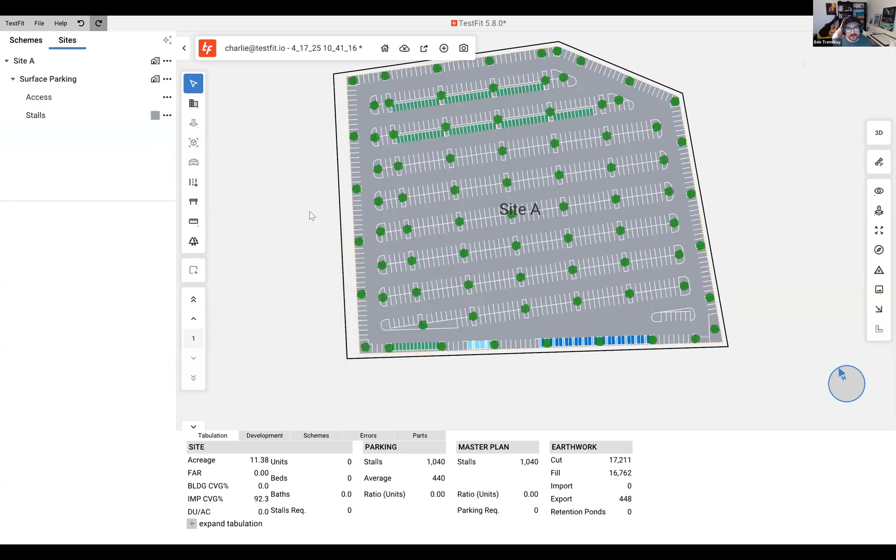
click(586, 196)
scroll(590, 194, down, 3)
middle_drag(717, 150, 668, 178)
drag(360, 139, 284, 120)
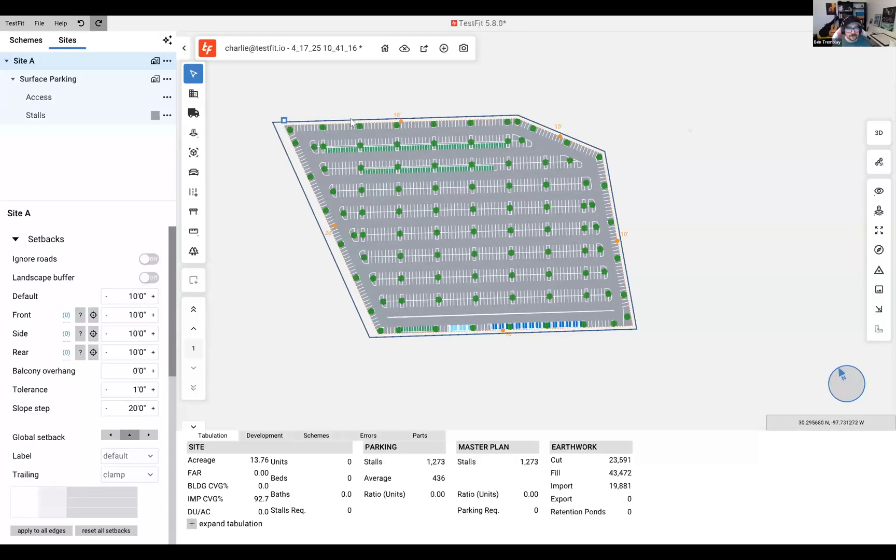
drag(351, 122, 352, 117)
drag(340, 345, 306, 343)
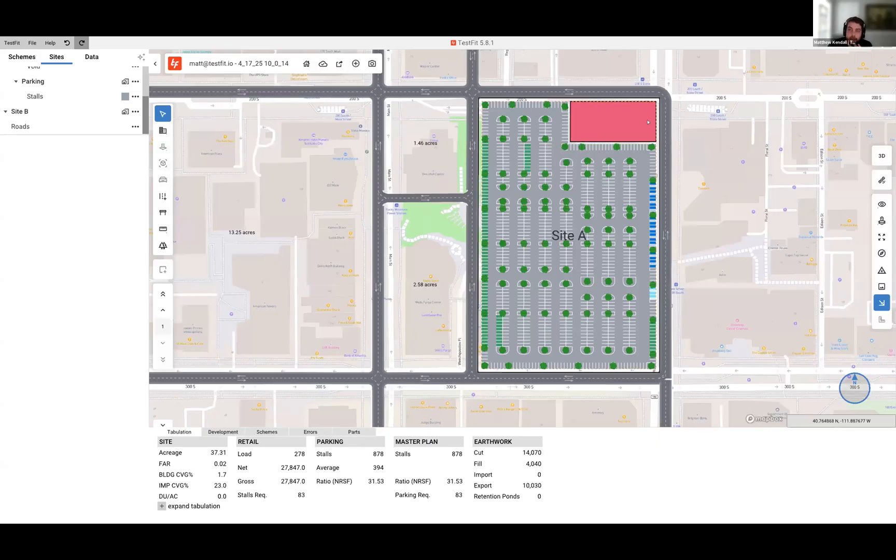
Duplicate the retail building from Site A's upper-right corner and place the copy in the site's lower-left corner
click(643, 122)
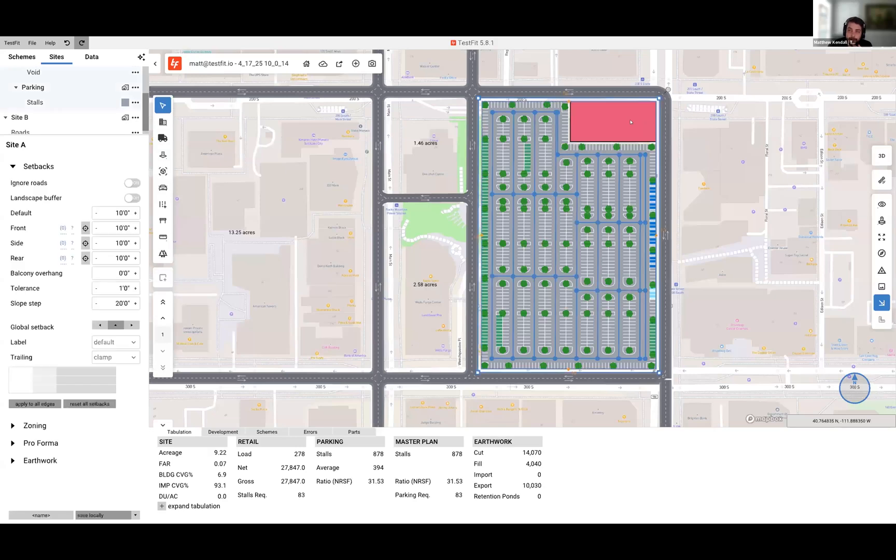
click(600, 125)
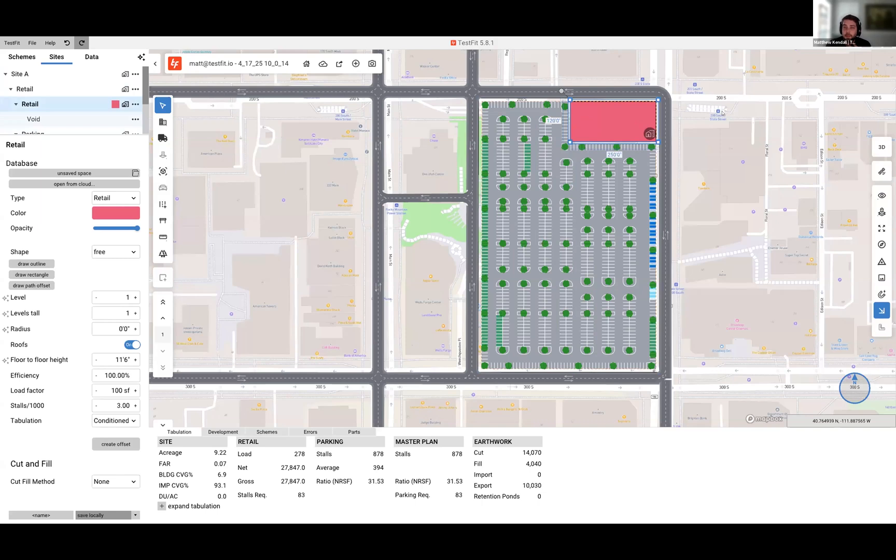
right_click(612, 129)
click(612, 132)
drag(612, 133, 520, 342)
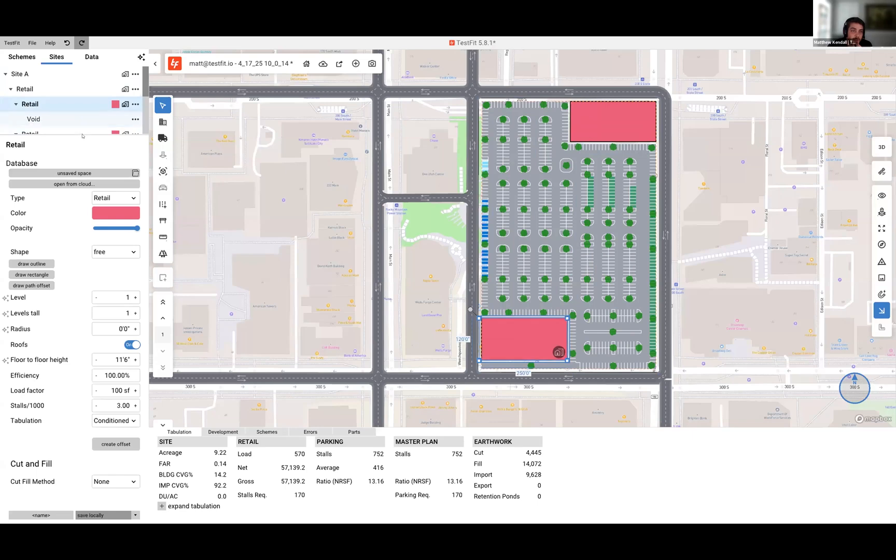
Select Site A's surface parking stalls and examine where the ADA and compact stalls are placed
drag(81, 131, 109, 258)
click(106, 180)
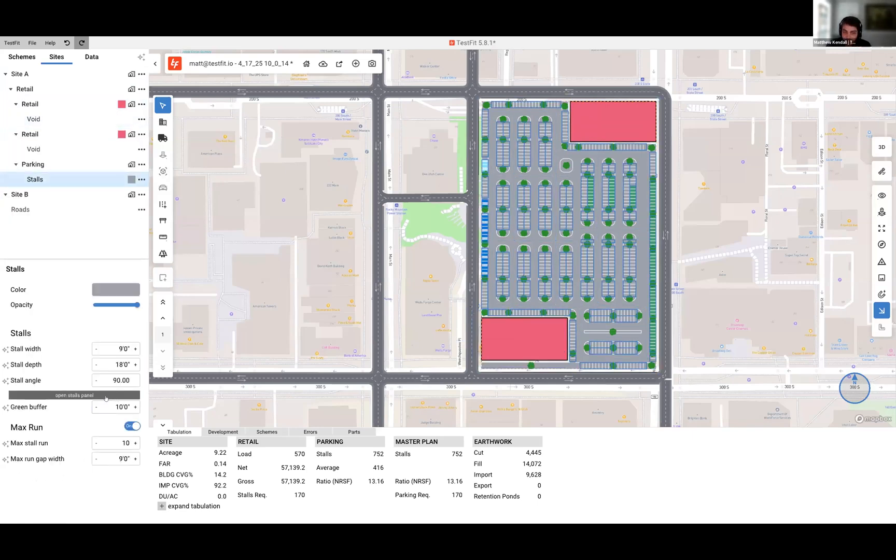
scroll(624, 205, up, 3)
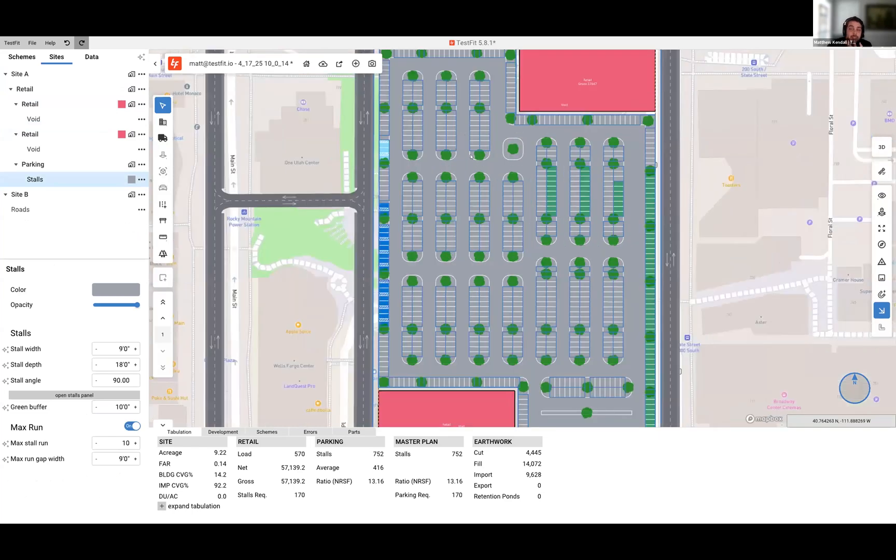
scroll(471, 157, up, 5)
scroll(482, 183, down, 4)
scroll(259, 287, up, 3)
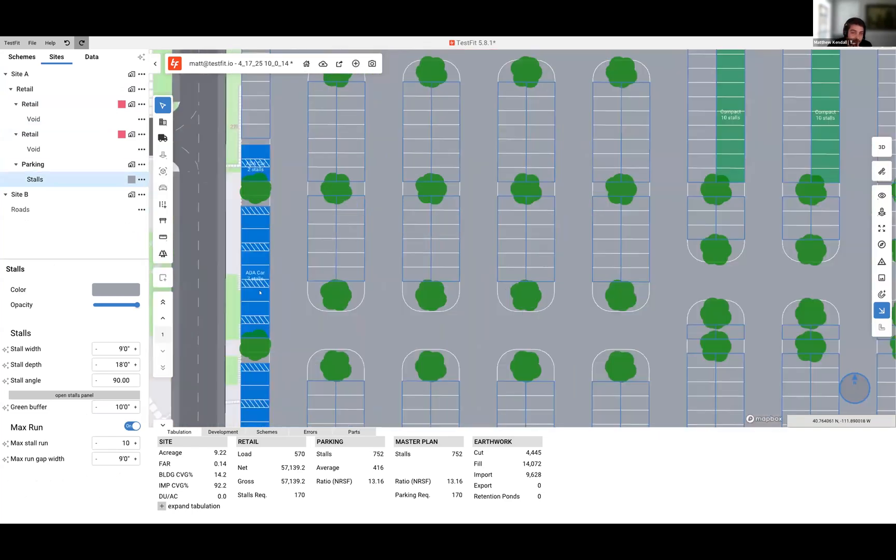
scroll(276, 164, down, 5)
scroll(628, 269, up, 4)
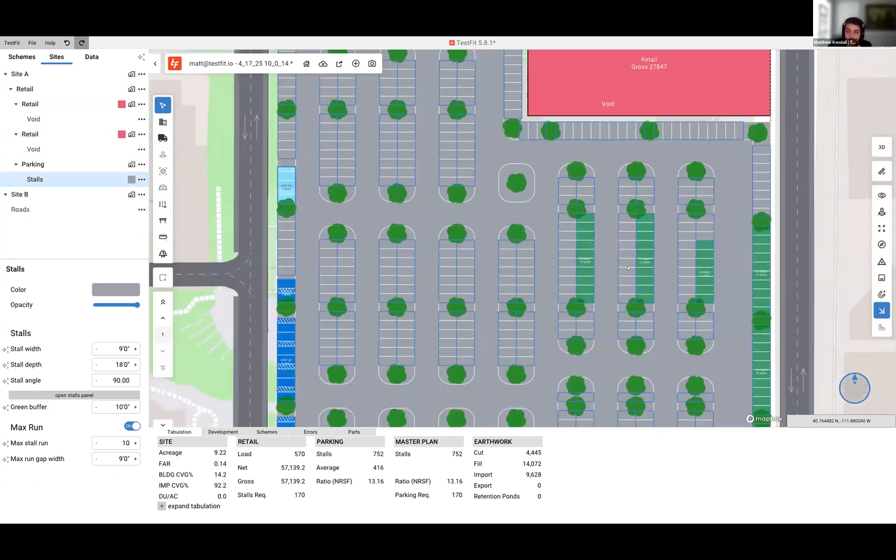
scroll(584, 266, up, 4)
scroll(540, 266, down, 3)
Review the parking stall types and the ADA Table, and close both
click(102, 397)
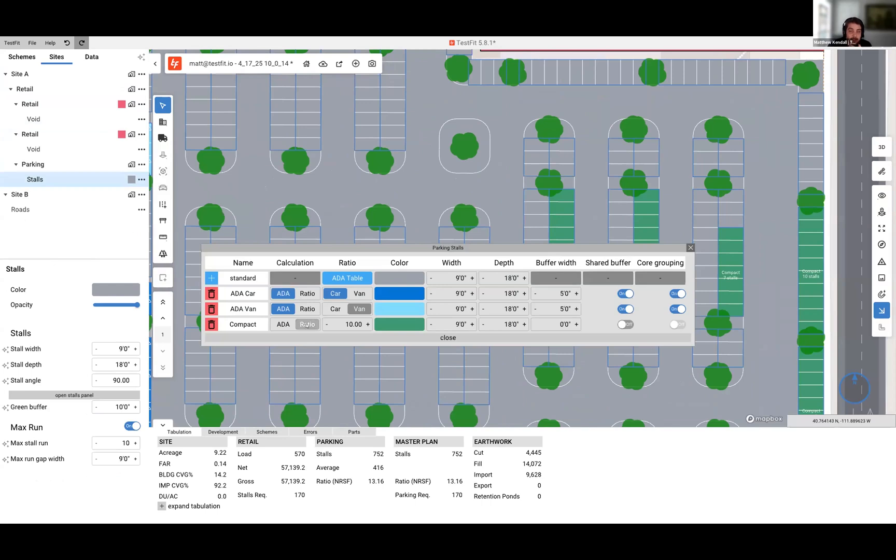
click(282, 293)
drag(396, 237, 237, 93)
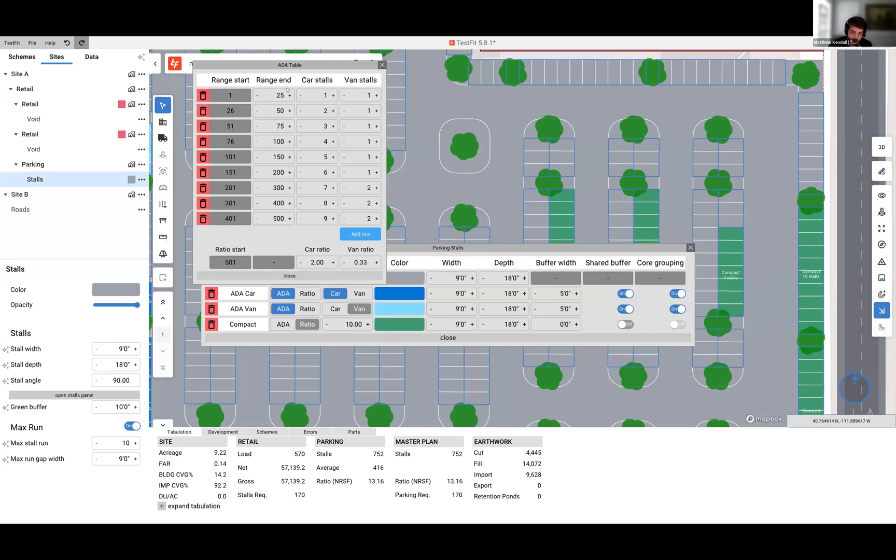
click(381, 66)
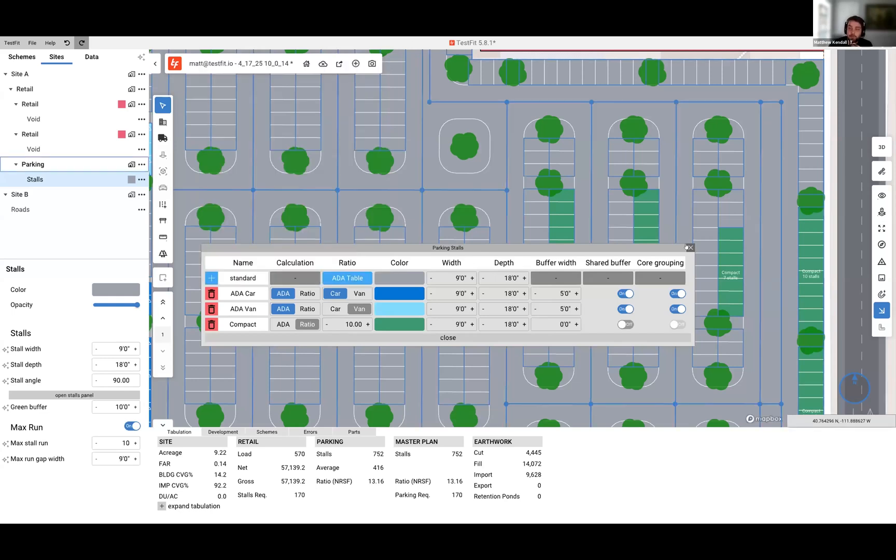
click(691, 247)
Reduce the upper retail building's depth to about 113' and shift the lower retail building down against Site A's bottom boundary
scroll(574, 146, down, 5)
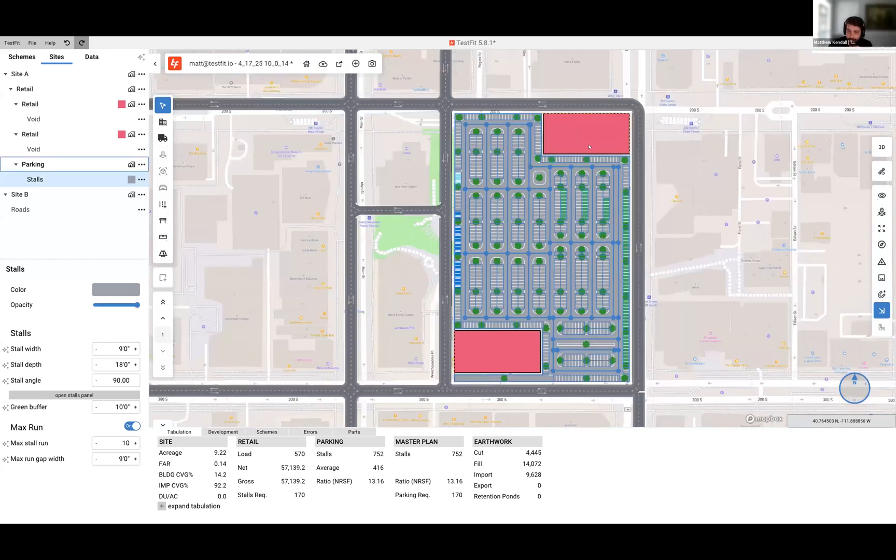
click(581, 187)
mouse_move(586, 154)
mouse_down()
mouse_move(586, 221)
mouse_move(585, 153)
mouse_up()
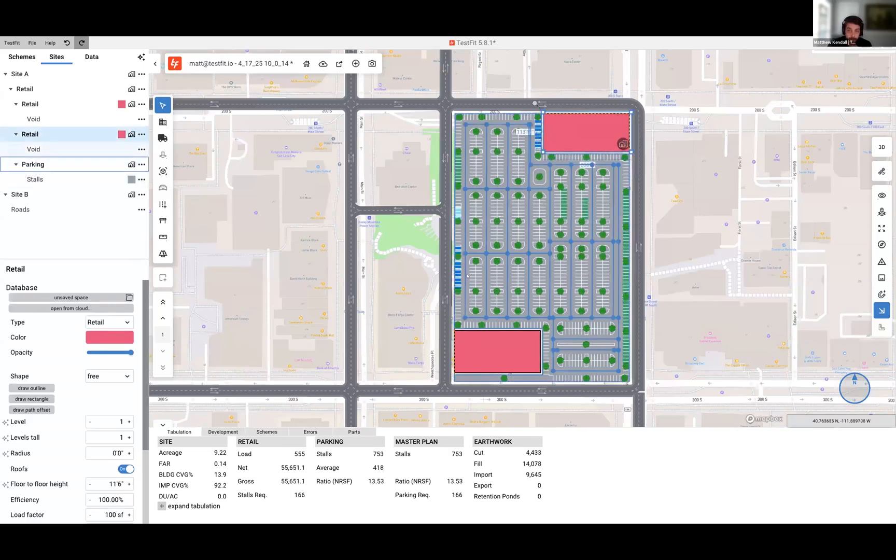
click(498, 353)
click(782, 287)
Add the 2.58-acre parcel as Site C and try a high-density housing filter in its generative design
click(392, 273)
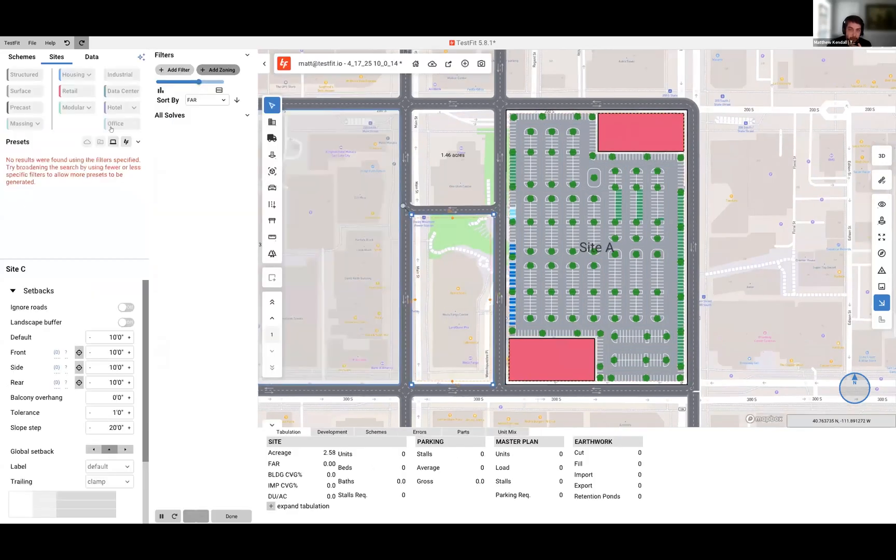
click(89, 75)
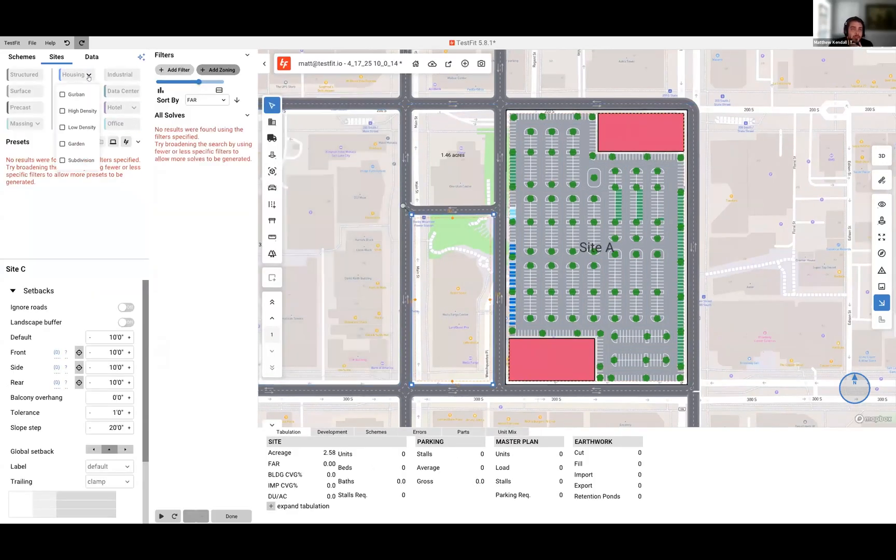
click(78, 110)
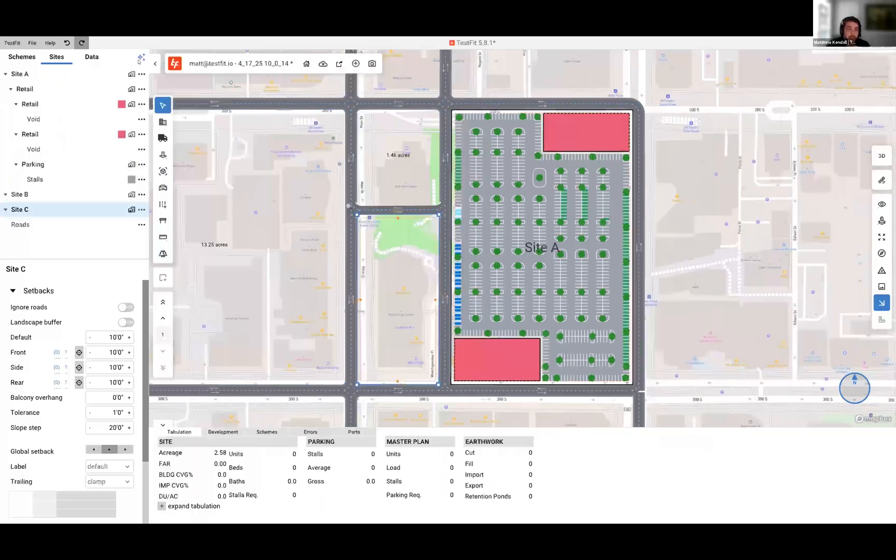
click(141, 56)
Apply the Wrap preset to Site C and check the building in 3D
click(130, 210)
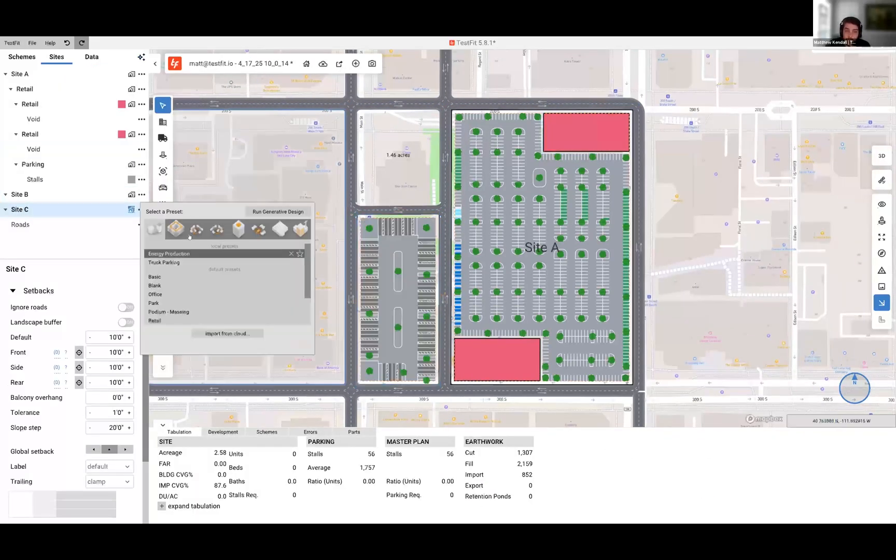
scroll(190, 291, down, 3)
click(184, 316)
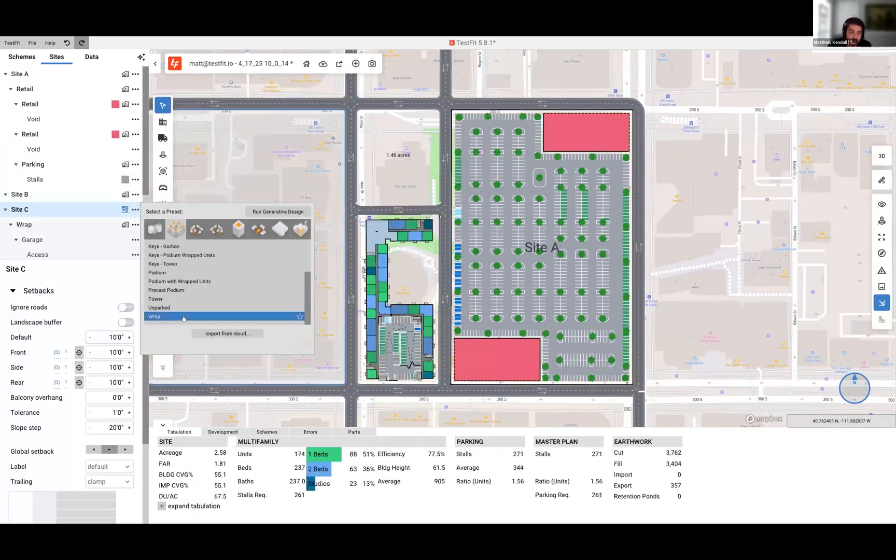
click(881, 155)
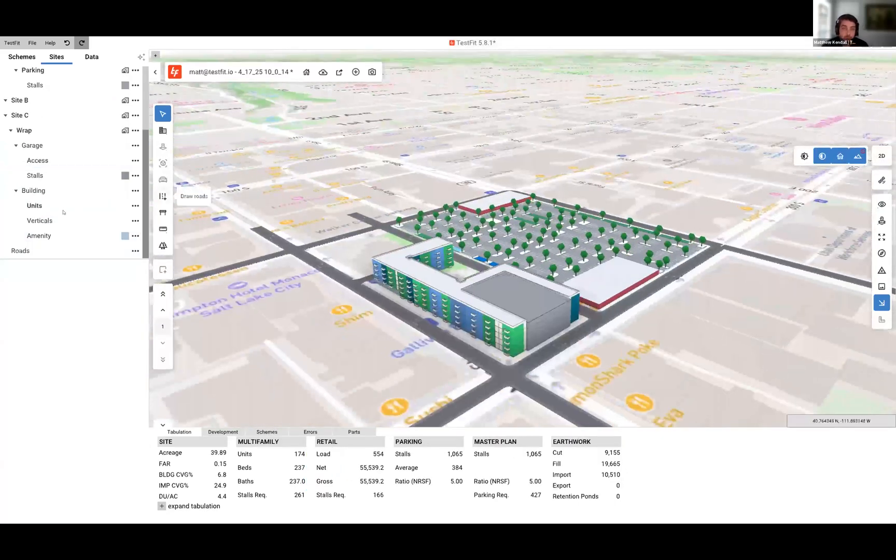
click(881, 155)
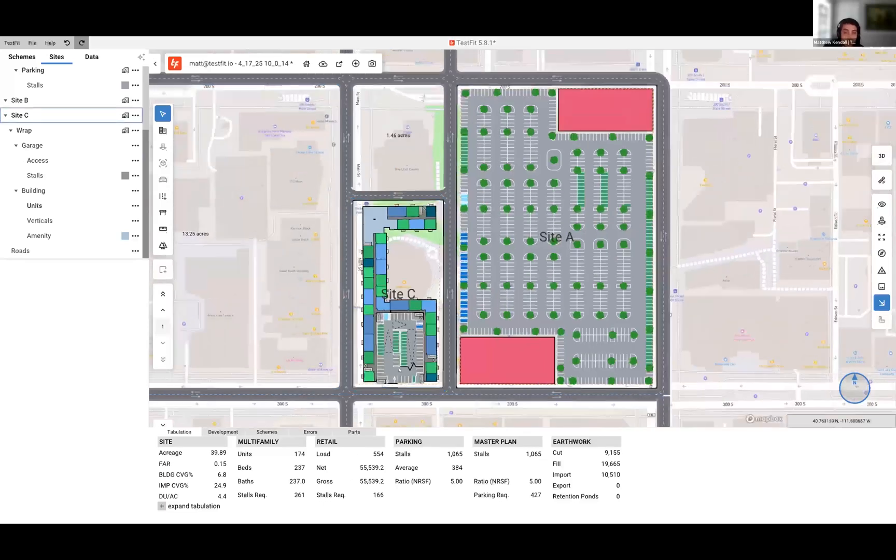
Switch the vehicle access of Site C's garage from its south side to its east side
scroll(397, 361, up, 5)
click(414, 345)
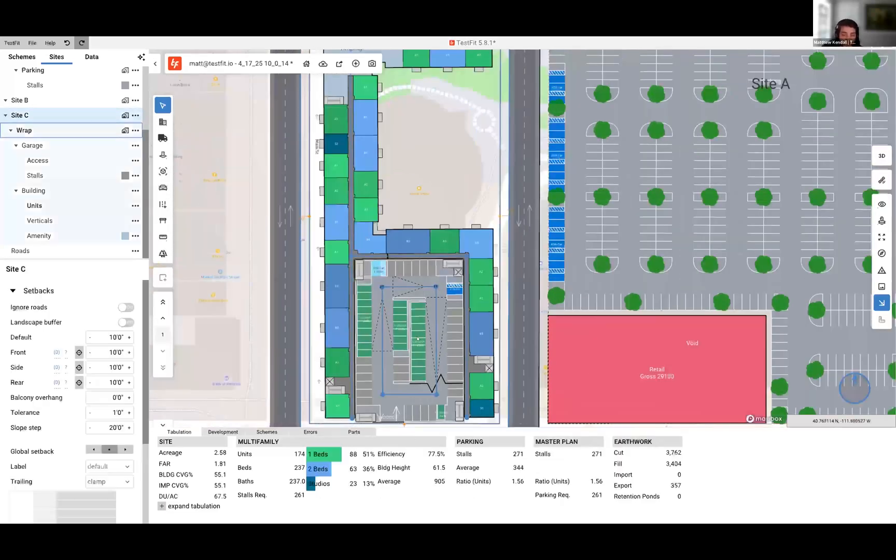
scroll(427, 332, up, 3)
scroll(423, 332, down, 2)
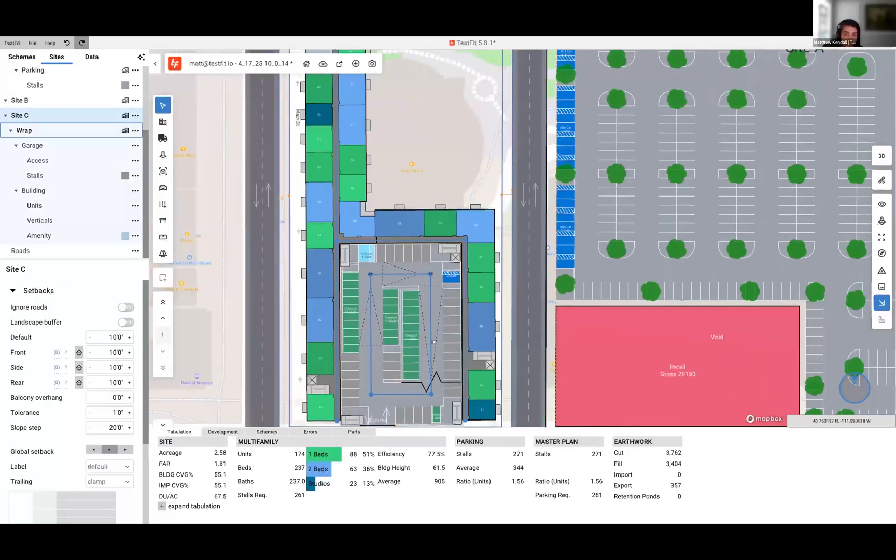
click(433, 341)
click(386, 341)
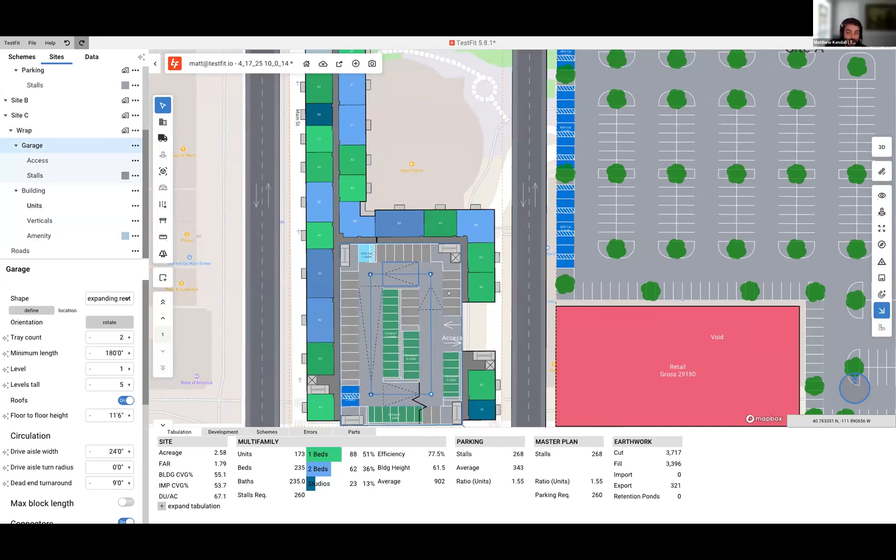
Slide the garage's vehicle access along its east wall toward the southern end
click(449, 338)
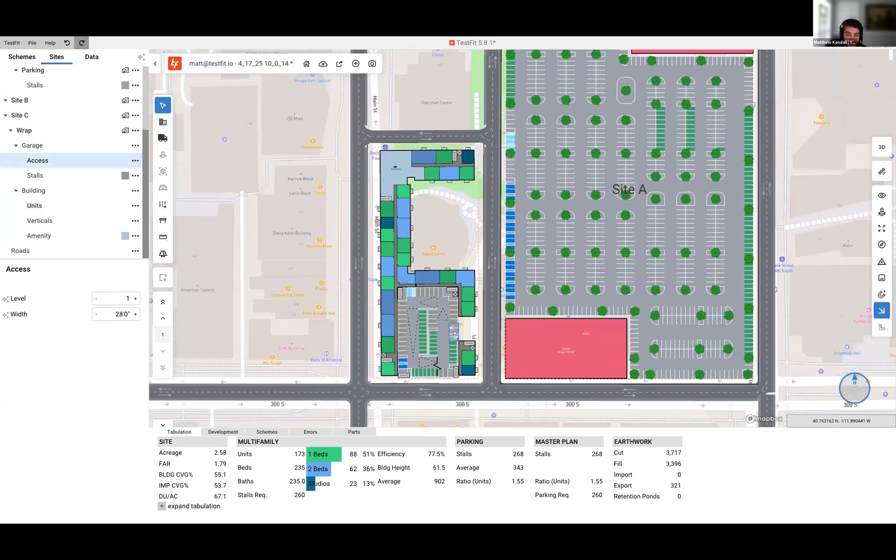
drag(452, 345, 454, 376)
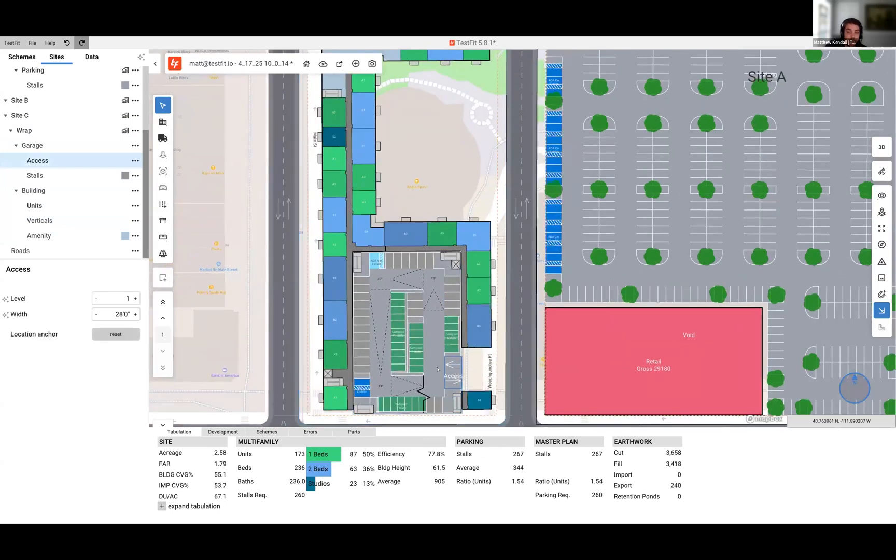
scroll(441, 362, down, 2)
drag(451, 375, 450, 364)
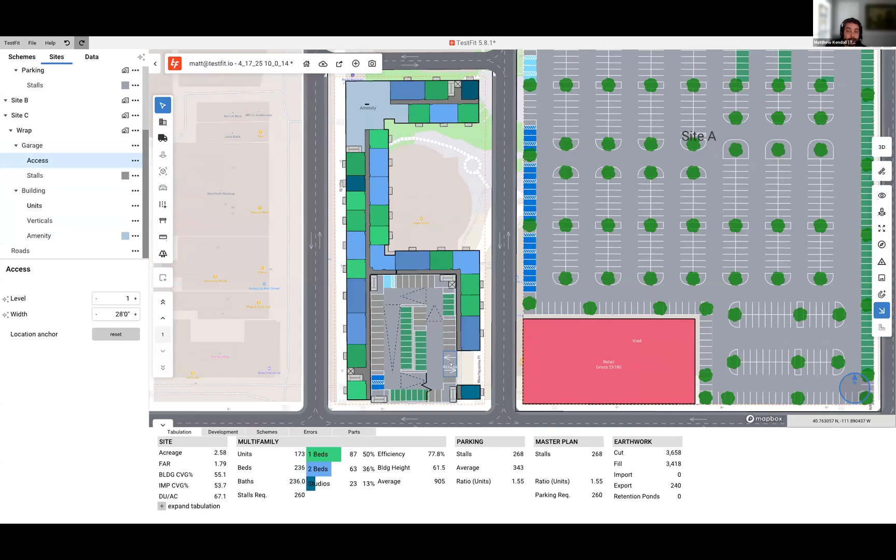
Try a parking ratio of 3.50 for all of the wrap building's unit types and restore it to 1.50
click(55, 177)
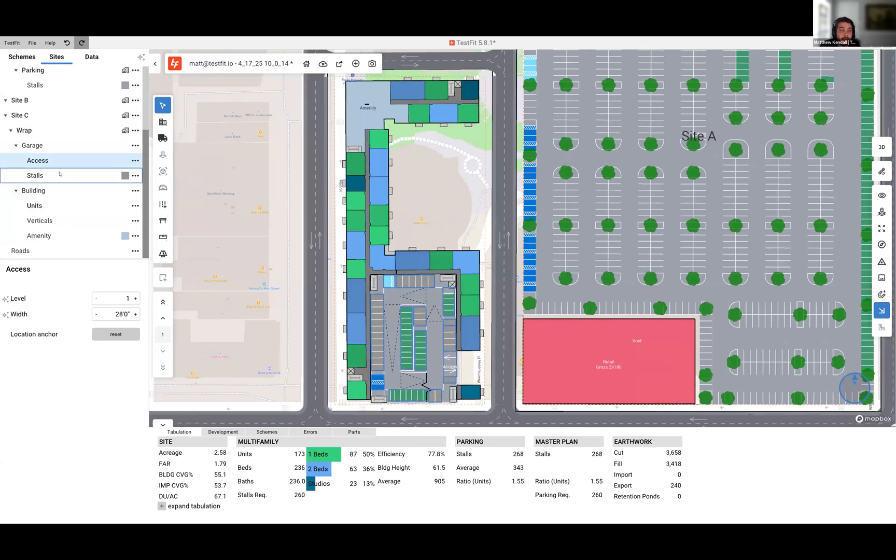
click(65, 207)
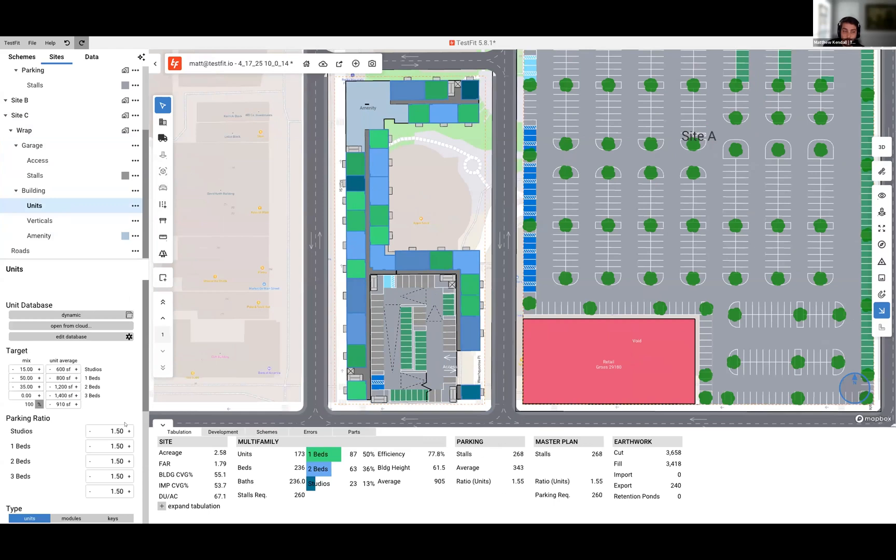
scroll(47, 430, down, 1)
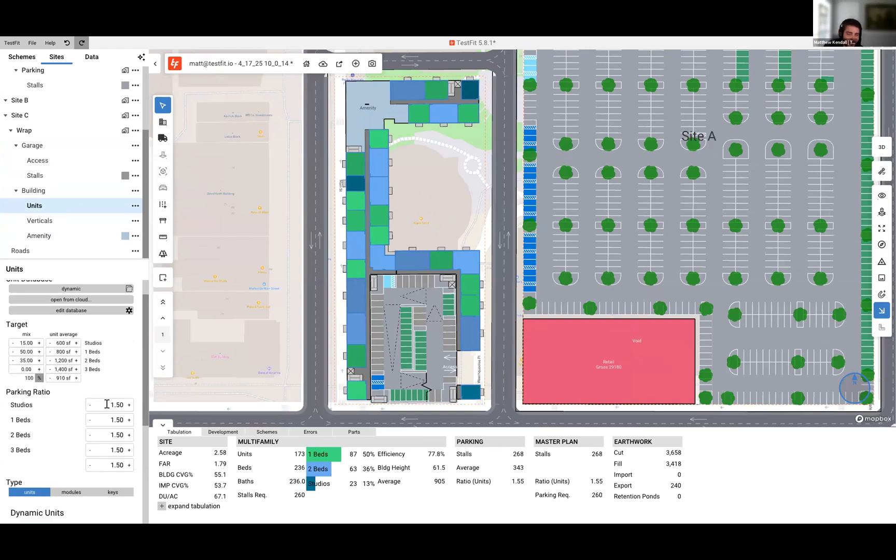
click(127, 466)
click(127, 466)
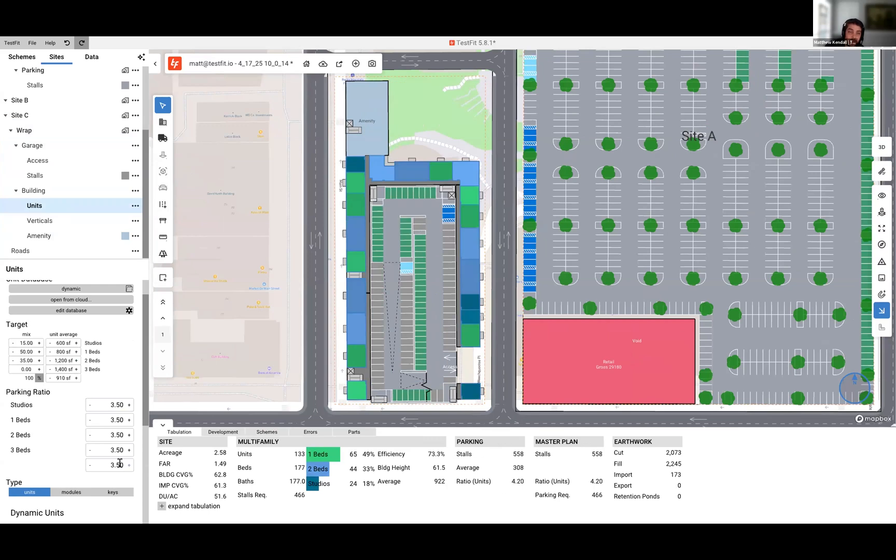
click(90, 465)
click(91, 465)
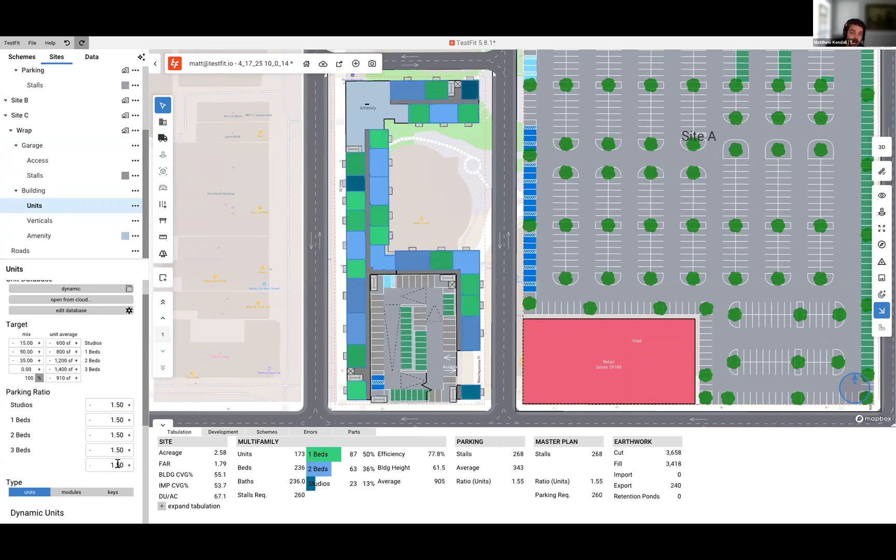
Set the parking ratios to 1.00 for studios and 1 beds, 2.00 for 2 beds and 3.00 for 3 beds
click(128, 465)
double_click(114, 405)
text(1)
key(Return)
double_click(114, 420)
text(1)
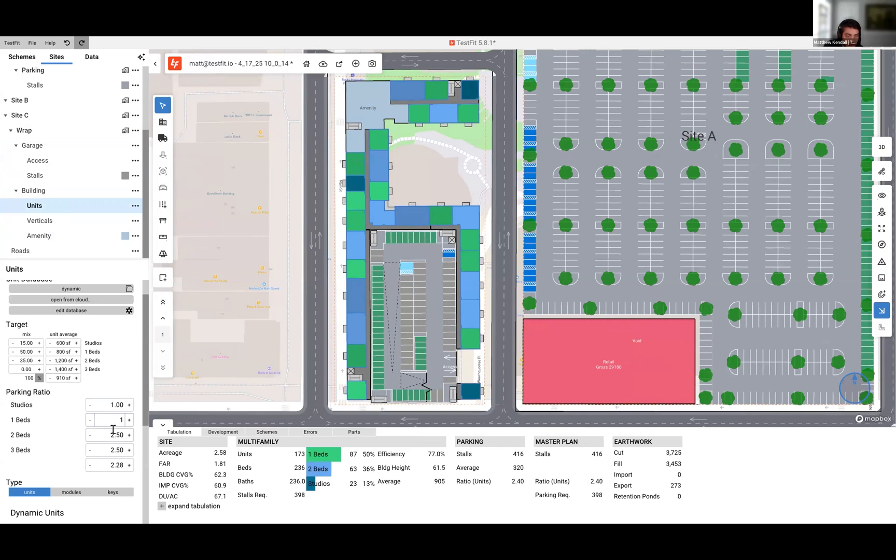
key(Return)
double_click(114, 435)
text(2)
key(Return)
double_click(114, 449)
text(3)
key(Return)
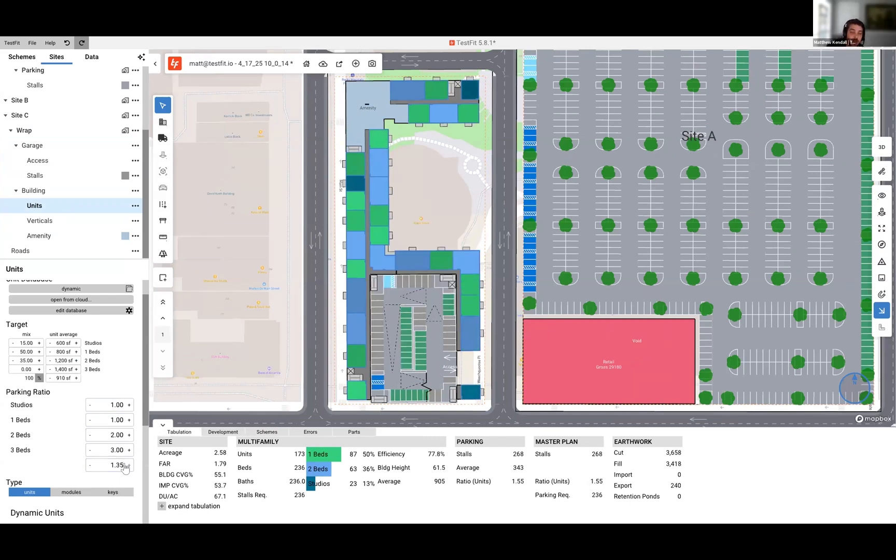
Raise the parking ratios together to 2.00 for studios and 1 beds, 3.00 for 2 beds and 4.00 for 3 beds, and select the garage
click(127, 466)
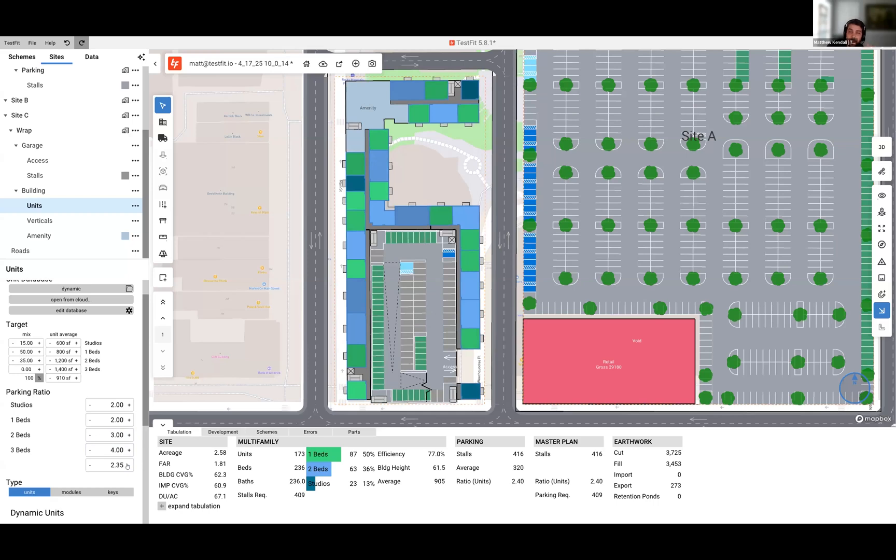
click(127, 466)
click(90, 465)
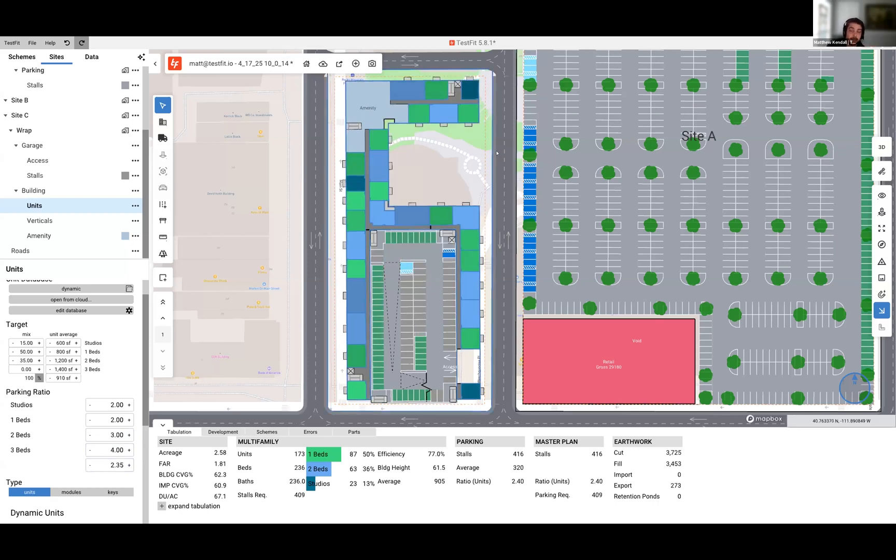
scroll(445, 259, down, 2)
click(445, 257)
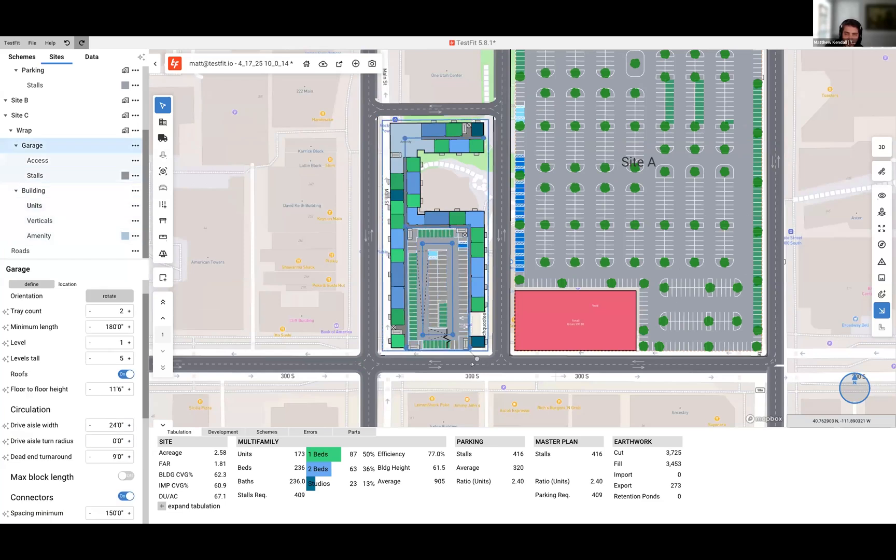
Move the wrap building's garage to the northern part of Site C and place its vehicle access on the north wall
drag(471, 332, 488, 283)
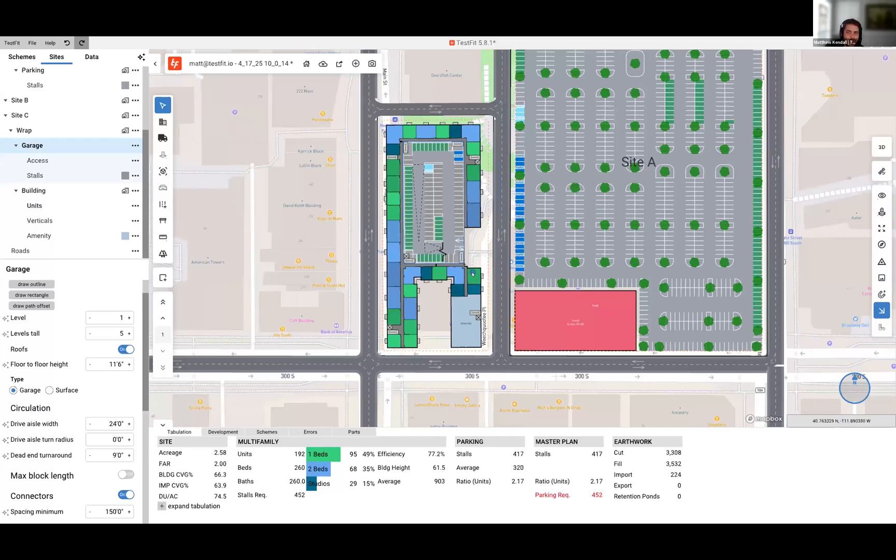
click(458, 243)
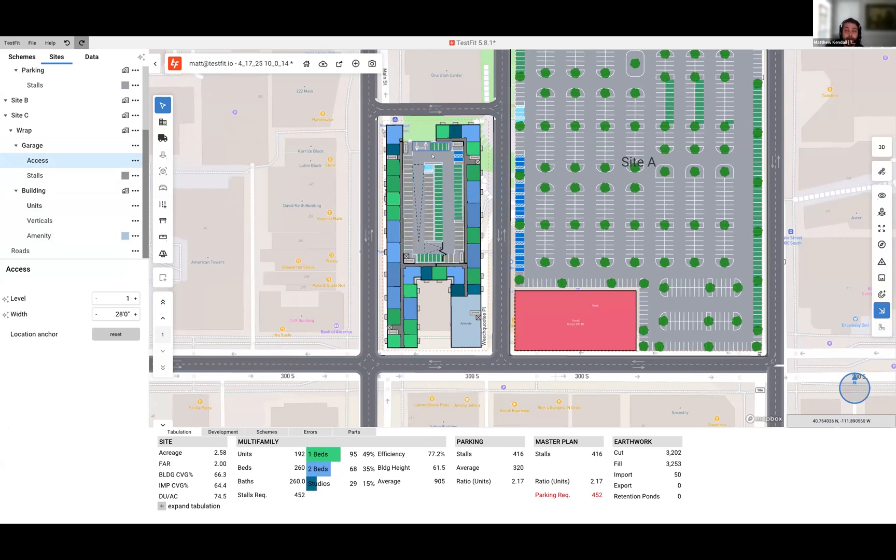
Examine the wrap building and its garage in 3D from around the site and return to the 2D plan
scroll(433, 156, up, 2)
scroll(643, 150, down, 2)
click(881, 148)
middle_drag(327, 180, 581, 252)
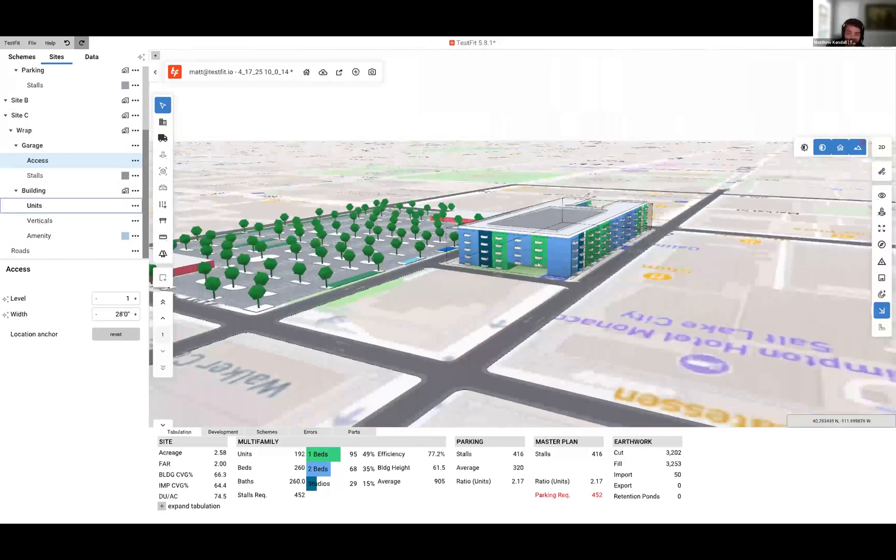
scroll(538, 265, up, 3)
scroll(538, 264, down, 3)
middle_drag(423, 166, 726, 176)
click(882, 148)
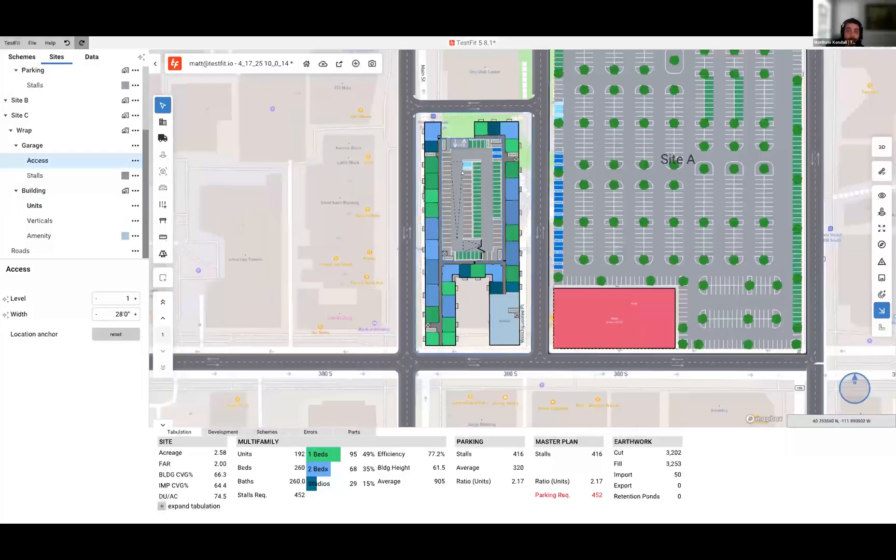
Create a new site from the 13.25-acre block west of Site C
click(322, 213)
scroll(357, 210, down, 5)
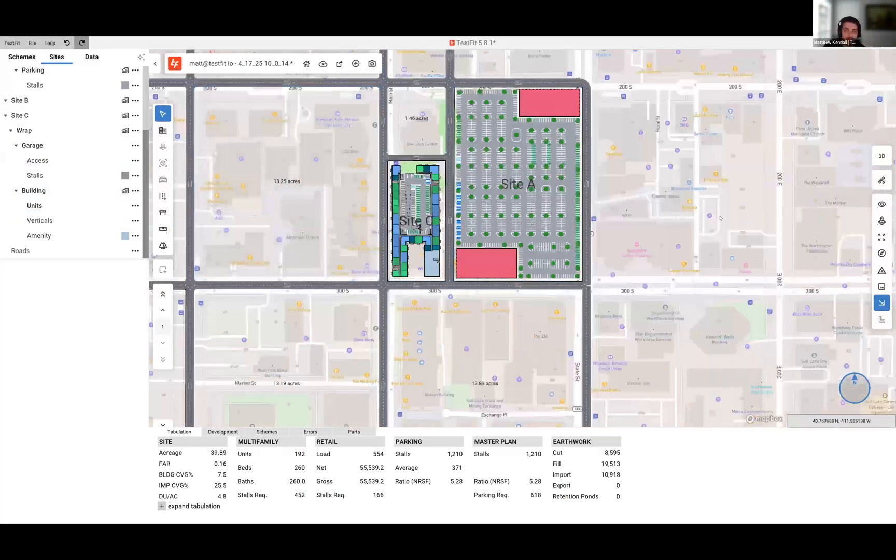
middle_drag(736, 289, 816, 338)
double_click(373, 223)
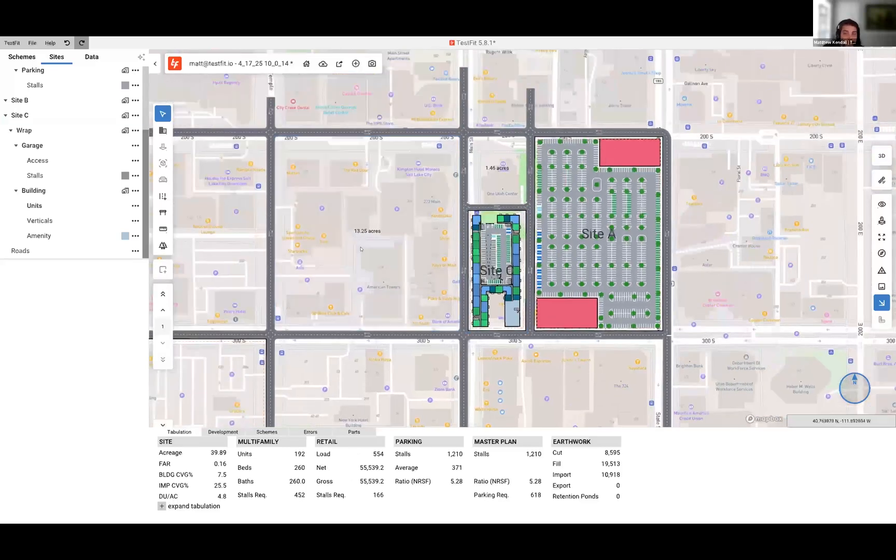
Leave generative design and apply the default Garden preset to Site D
click(113, 140)
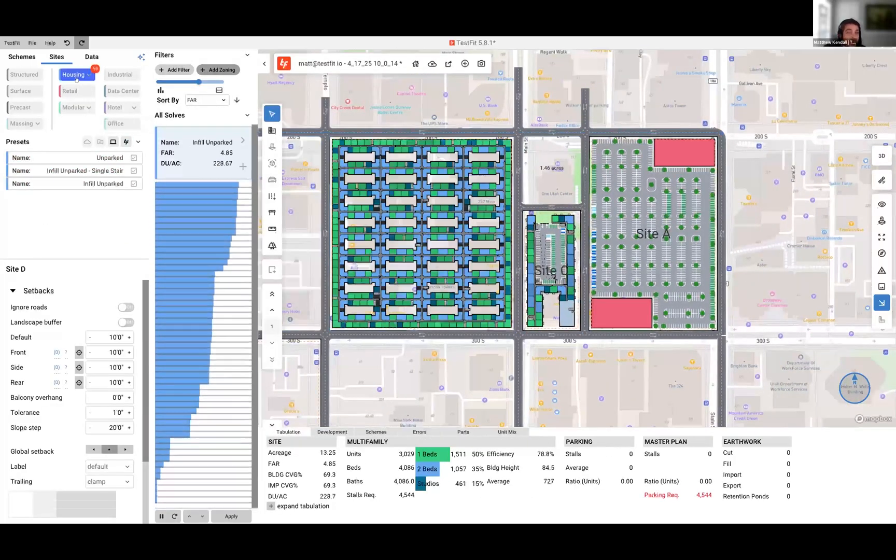
click(142, 57)
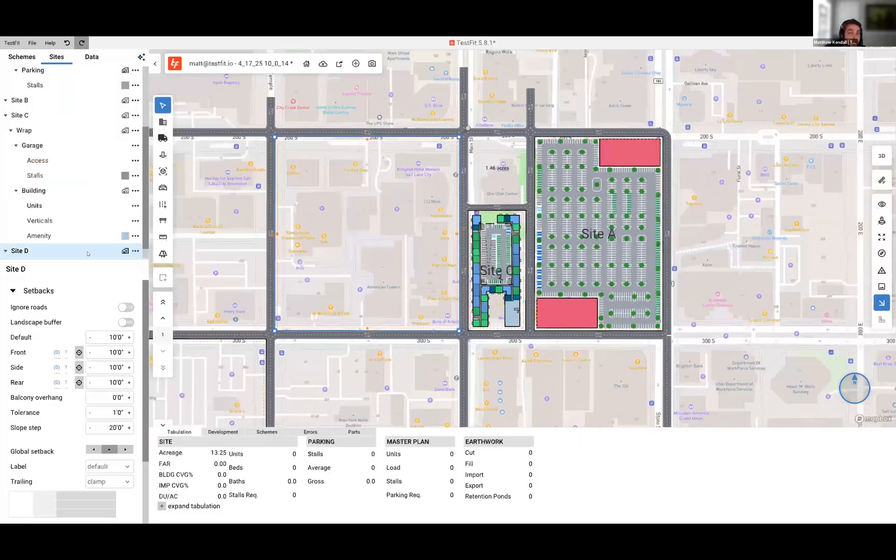
click(125, 250)
click(252, 275)
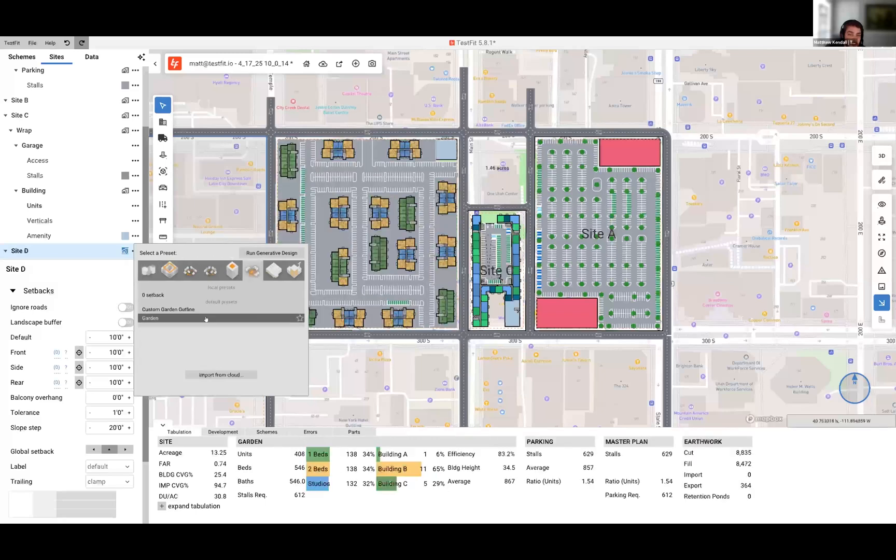
click(332, 199)
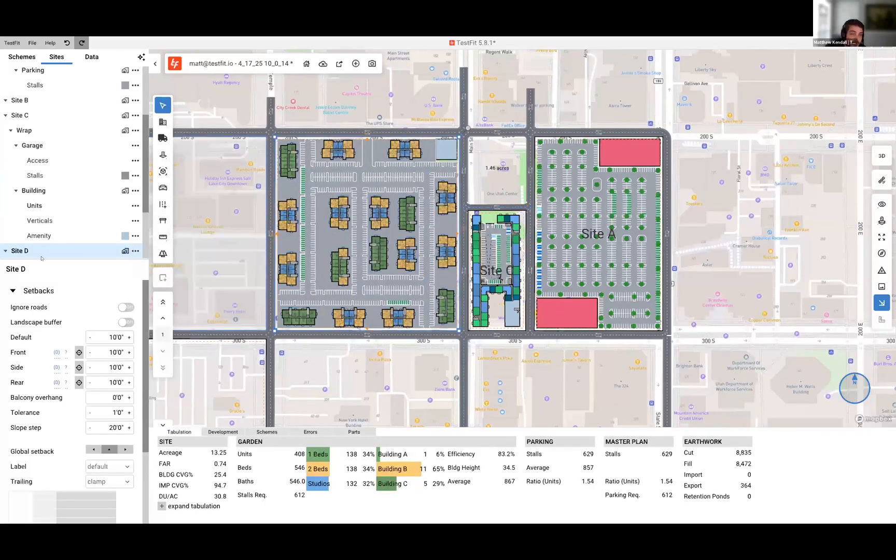
Enable filling gaps with green space for Site D's Garden layout
scroll(339, 218, up, 3)
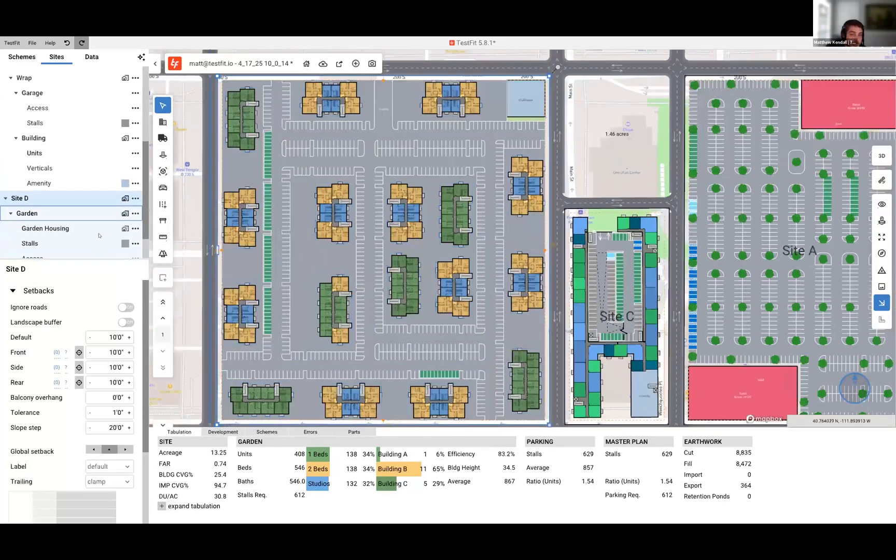
scroll(77, 232, down, 1)
scroll(67, 217, down, 1)
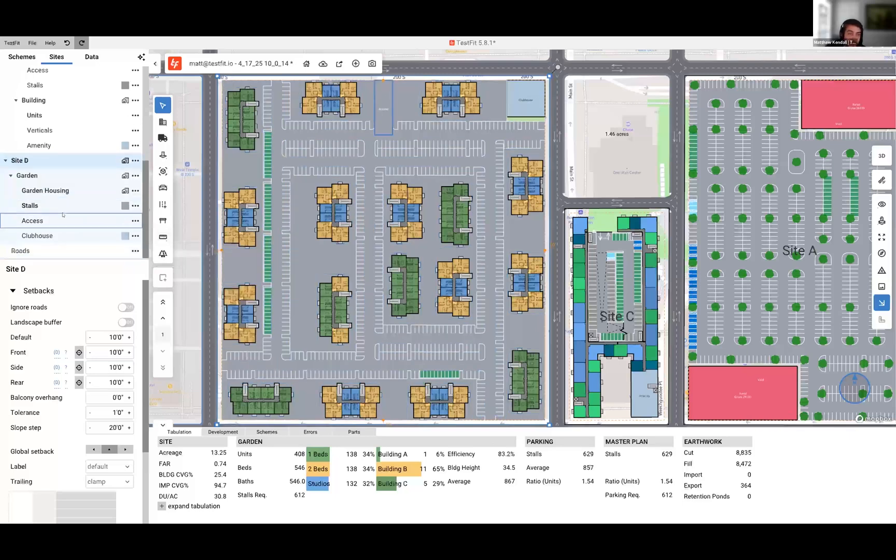
click(65, 206)
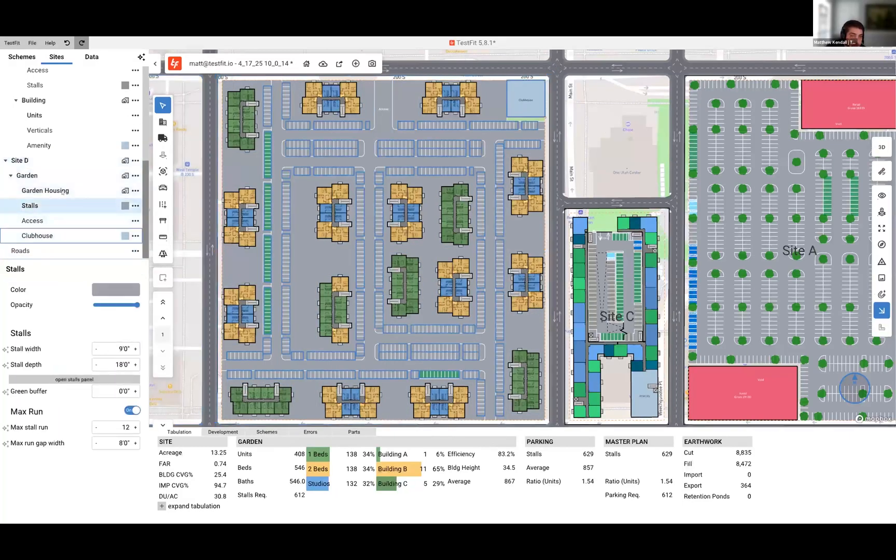
click(77, 176)
scroll(109, 394, down, 2)
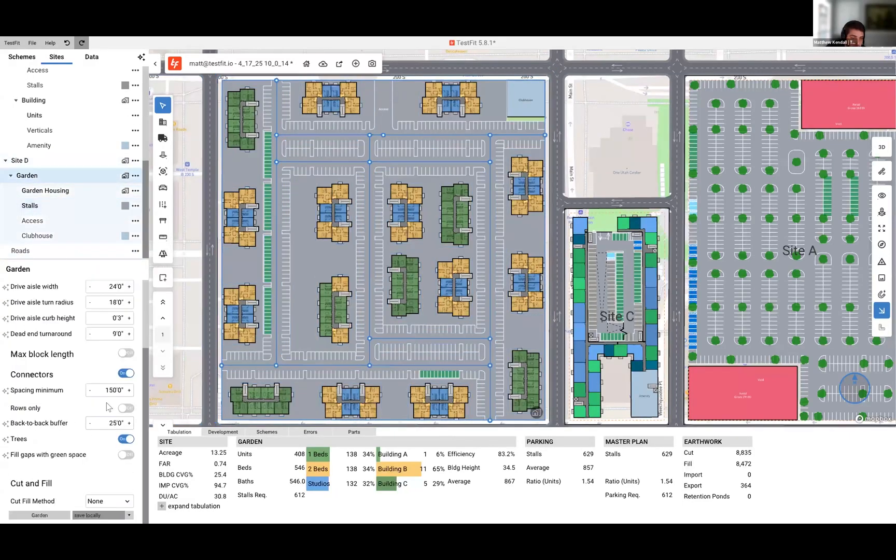
click(125, 455)
Set the max stall run of the Garden's stalls to 20
scroll(301, 193, up, 3)
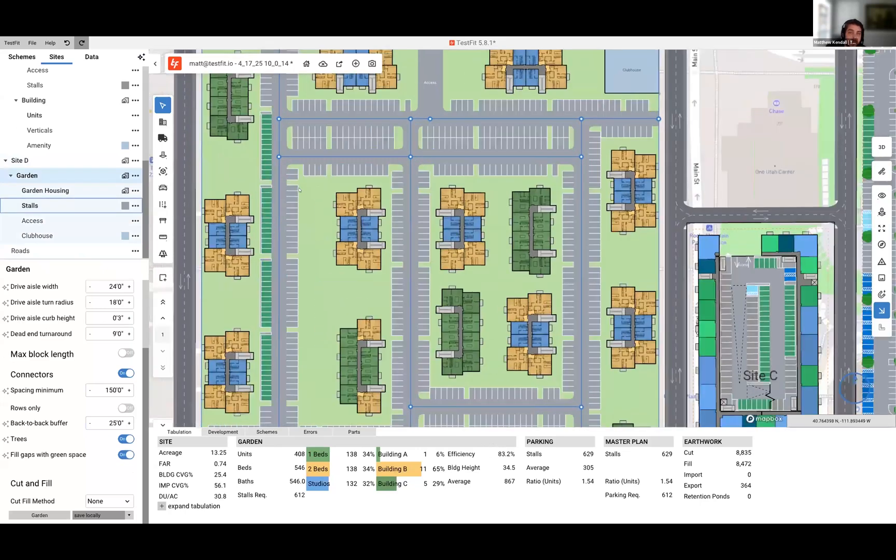
scroll(301, 192, down, 4)
scroll(345, 121, up, 4)
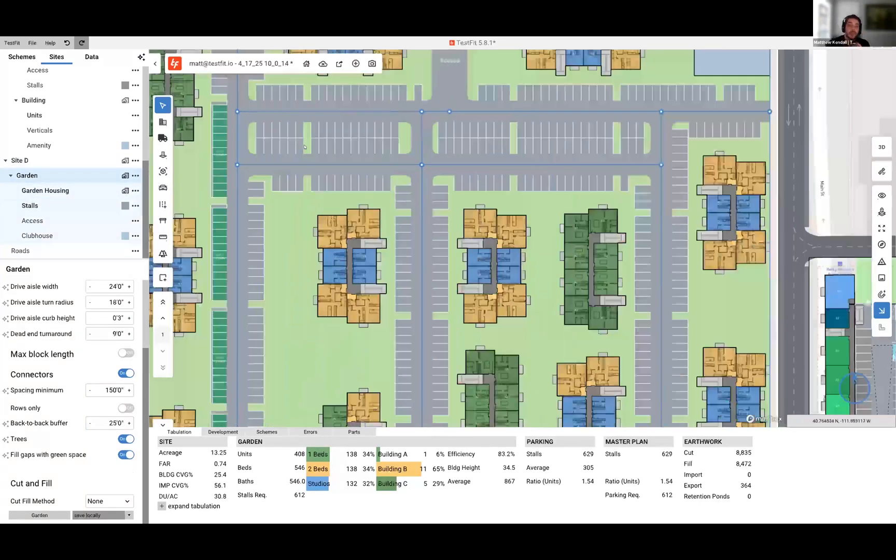
scroll(345, 122, down, 4)
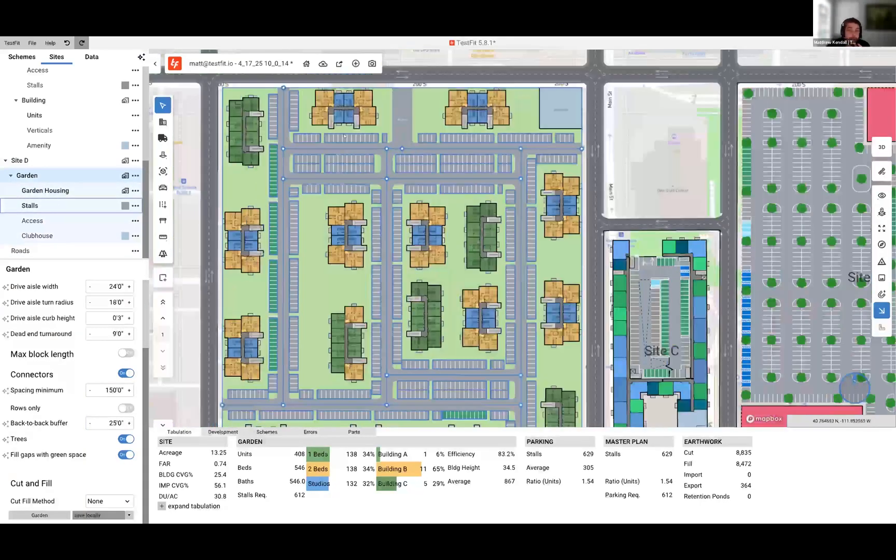
scroll(366, 253, up, 3)
click(78, 205)
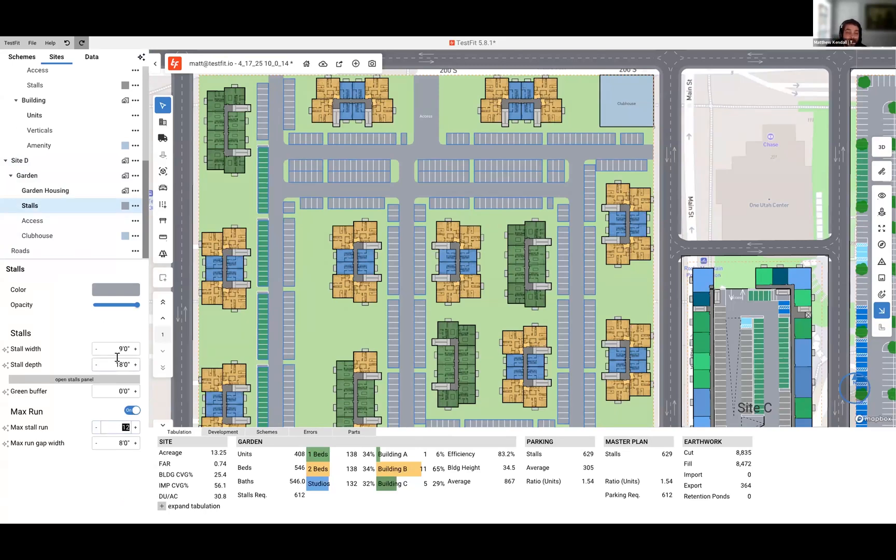
key(Return)
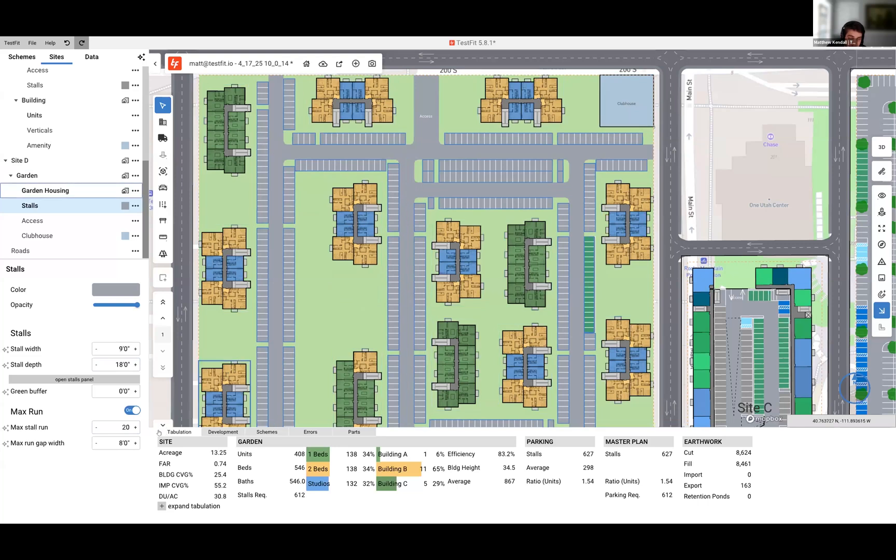
Increase the max run gap width of the Garden's stalls to 20'0"
click(134, 446)
click(134, 446)
click(134, 446)
click(134, 446)
click(134, 446)
click(135, 446)
click(134, 446)
click(134, 446)
click(134, 446)
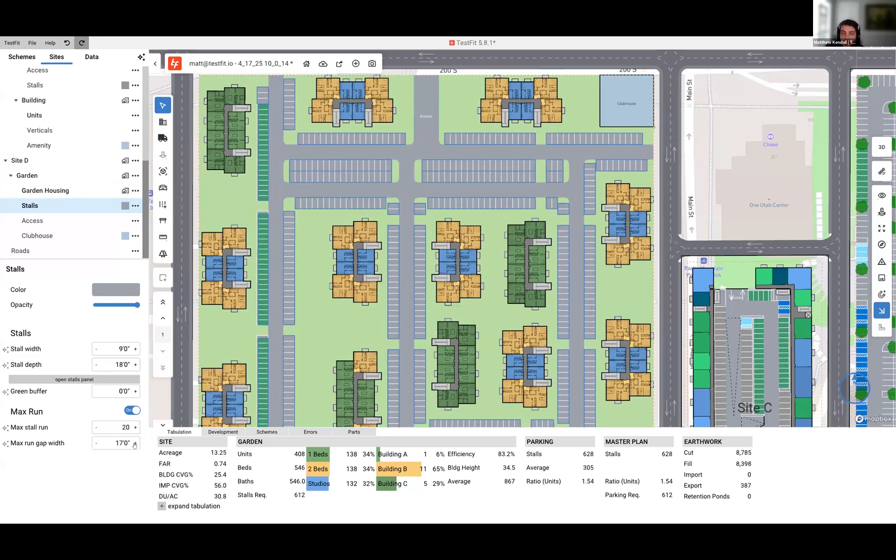
click(134, 446)
click(135, 446)
click(135, 446)
Set the max stall run of the Garden's stalls back to 12
scroll(439, 286, down, 3)
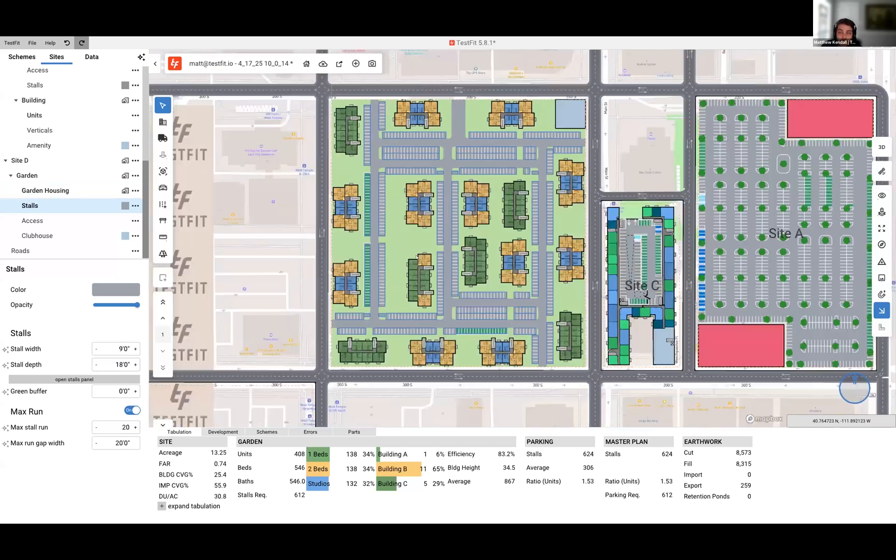
scroll(438, 286, up, 2)
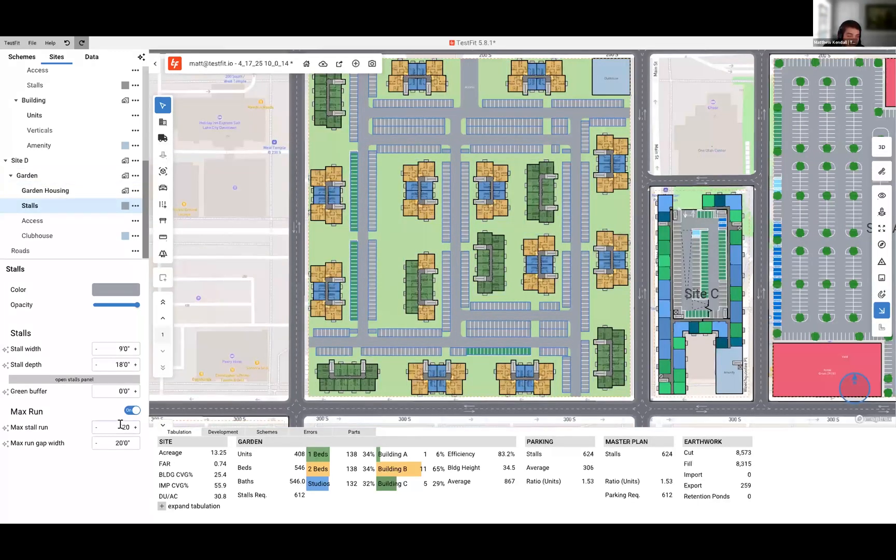
text(12)
key(Return)
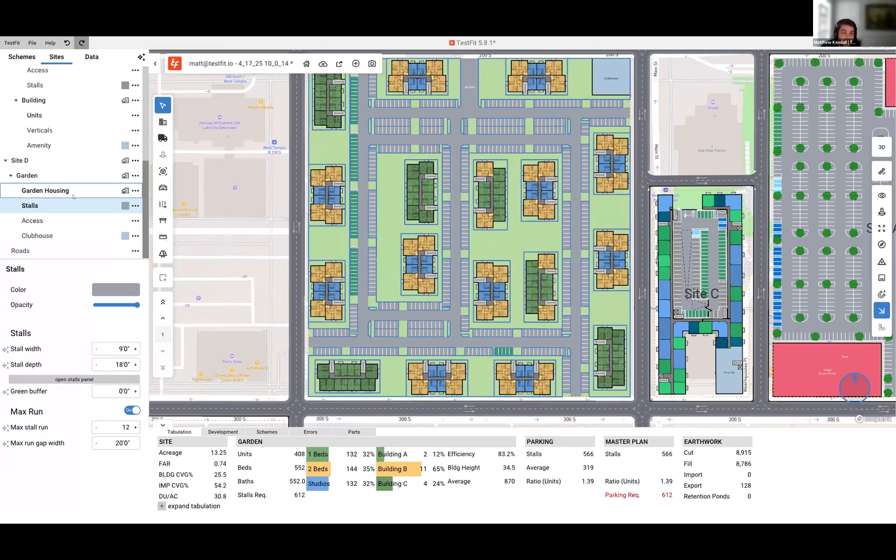
Try parking ratios of 0.50, 2.50 and 3.50 for all garden housing unit types and restore them to 1.50
click(45, 190)
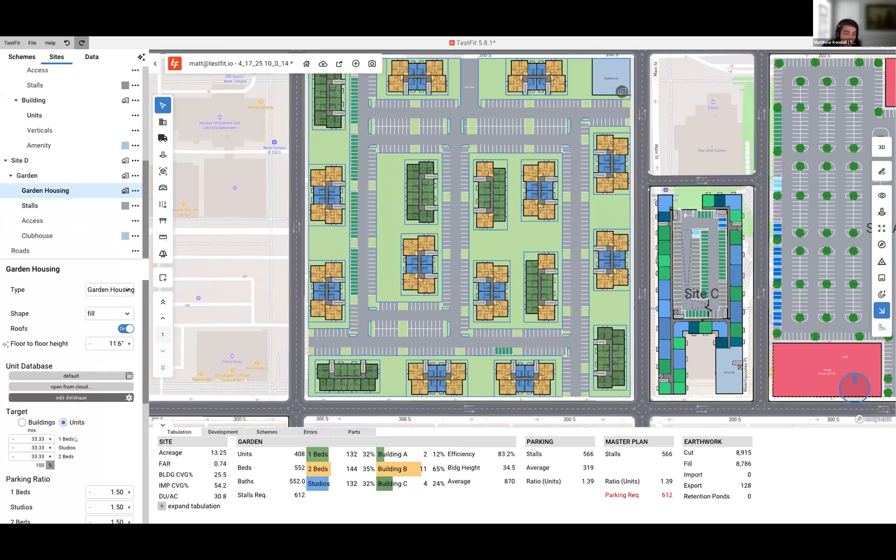
scroll(107, 449, down, 1)
scroll(107, 448, down, 1)
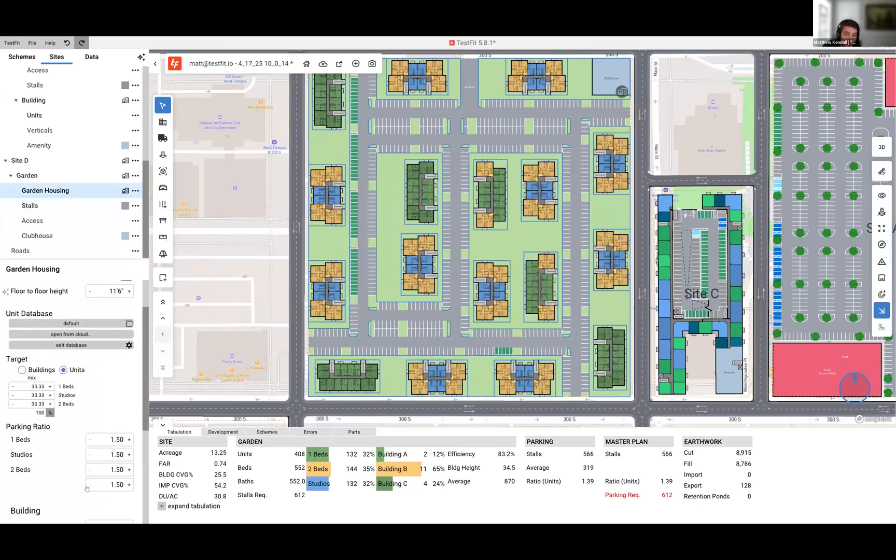
scroll(455, 190, down, 1)
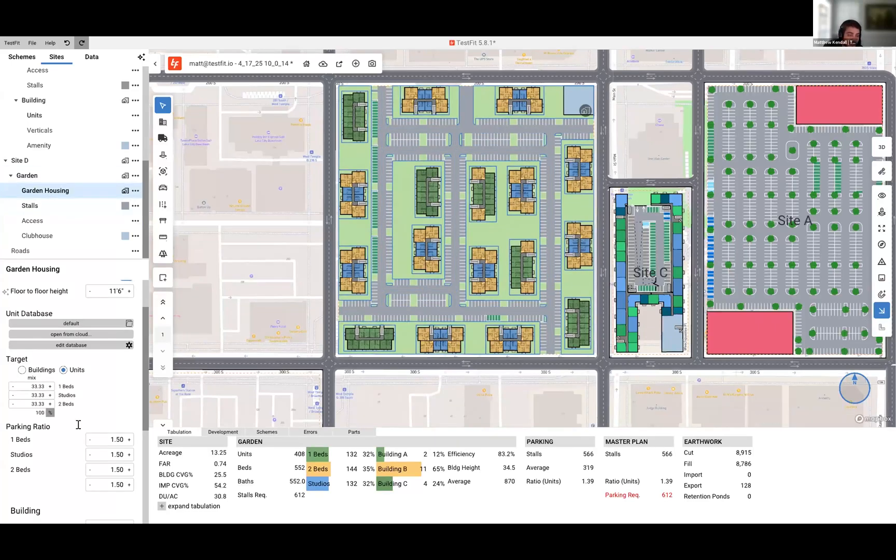
click(87, 486)
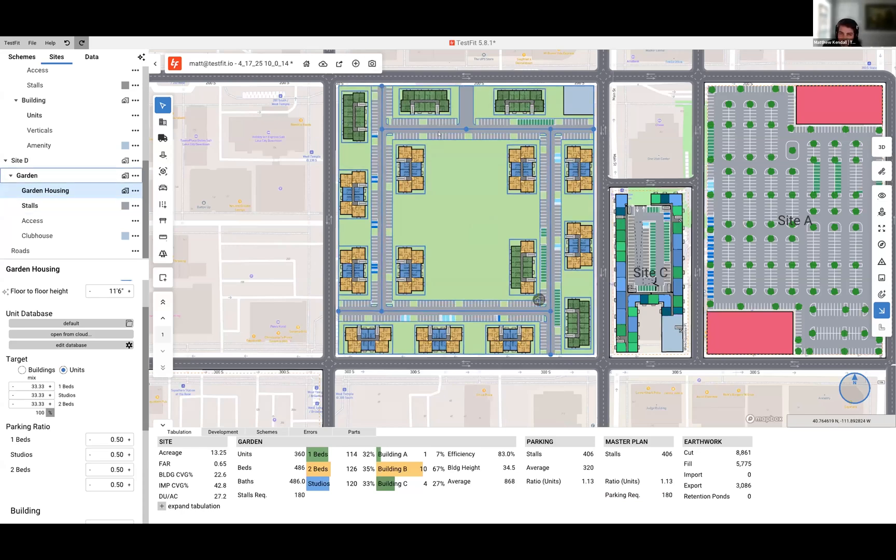
click(128, 485)
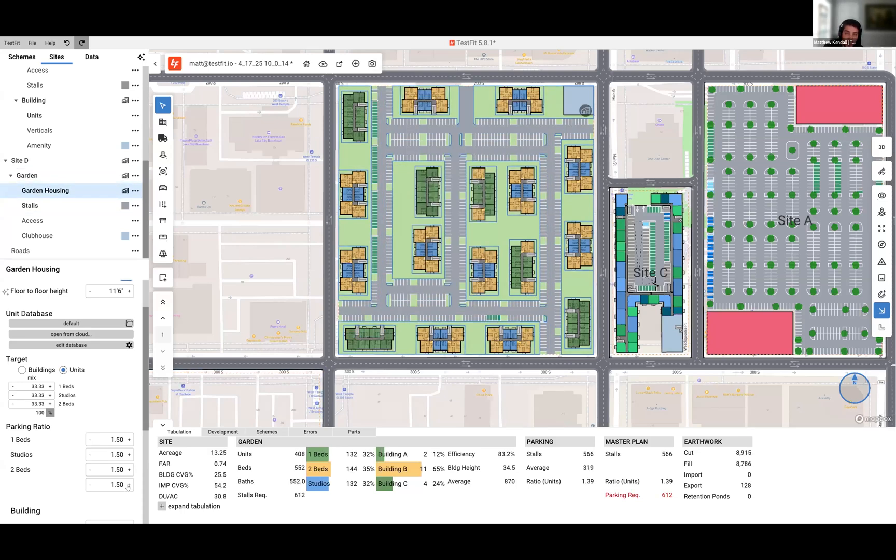
click(128, 485)
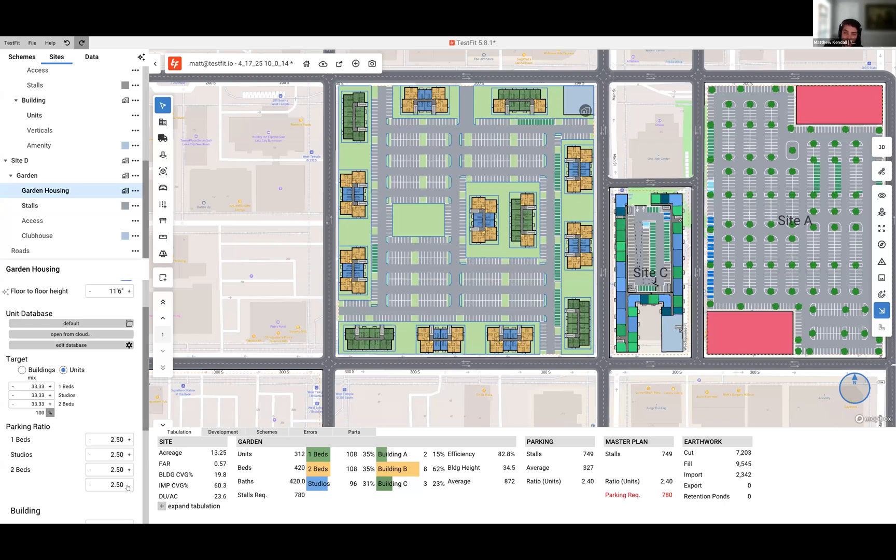
click(128, 485)
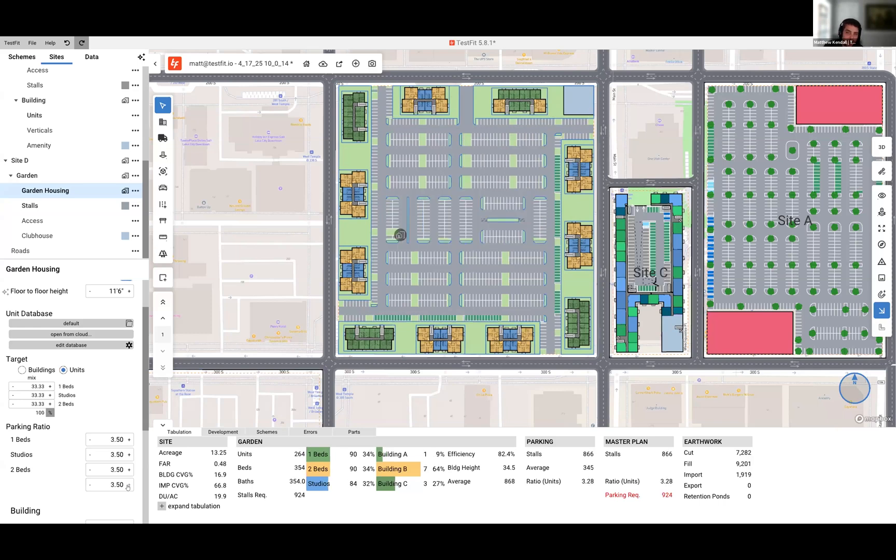
click(91, 485)
click(91, 485)
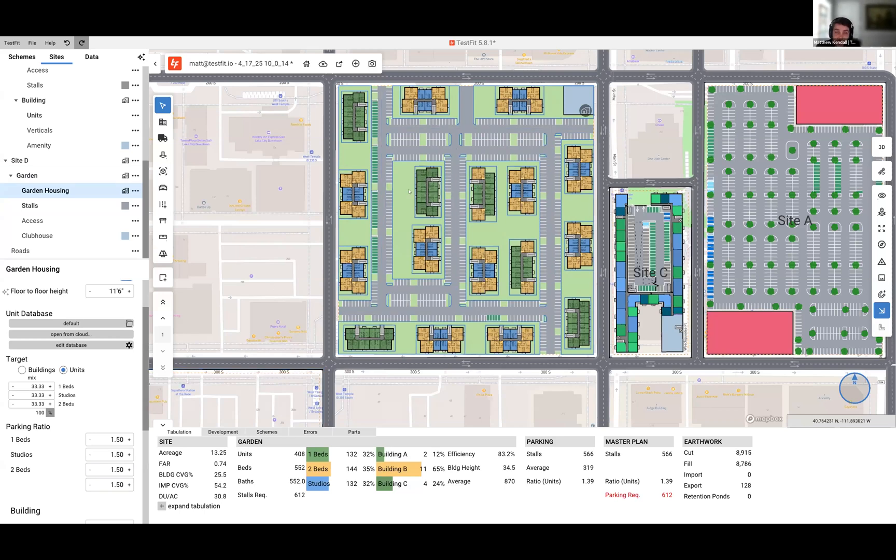
Delete the central north-south drive aisle between the garden buildings on Site D
scroll(388, 223, up, 2)
click(470, 187)
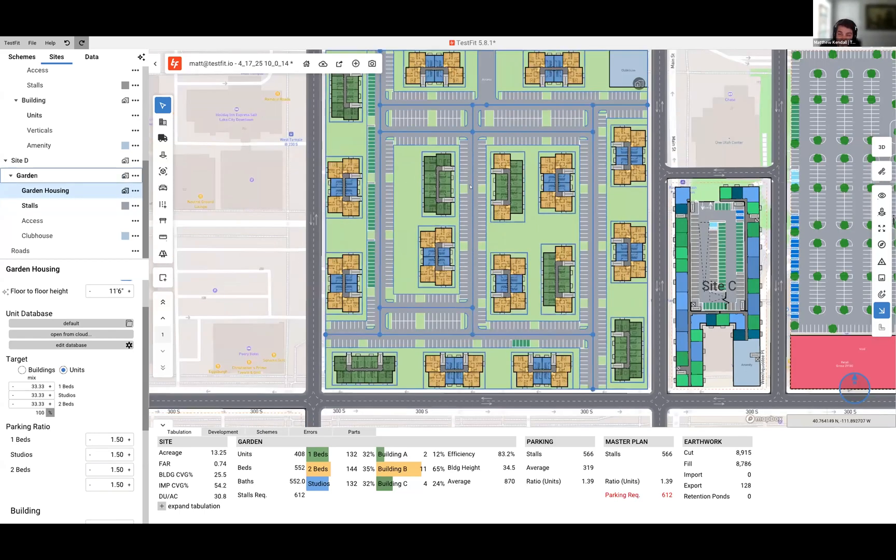
click(446, 186)
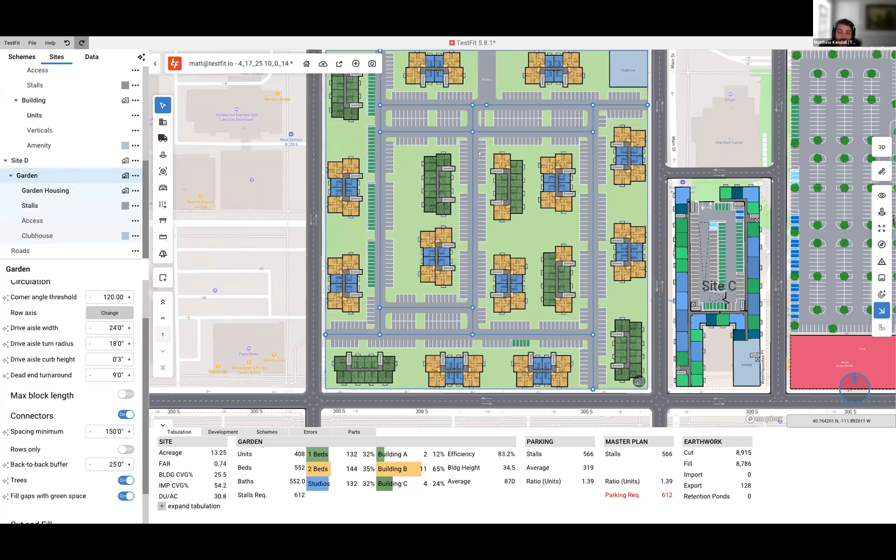
click(470, 215)
key(Delete)
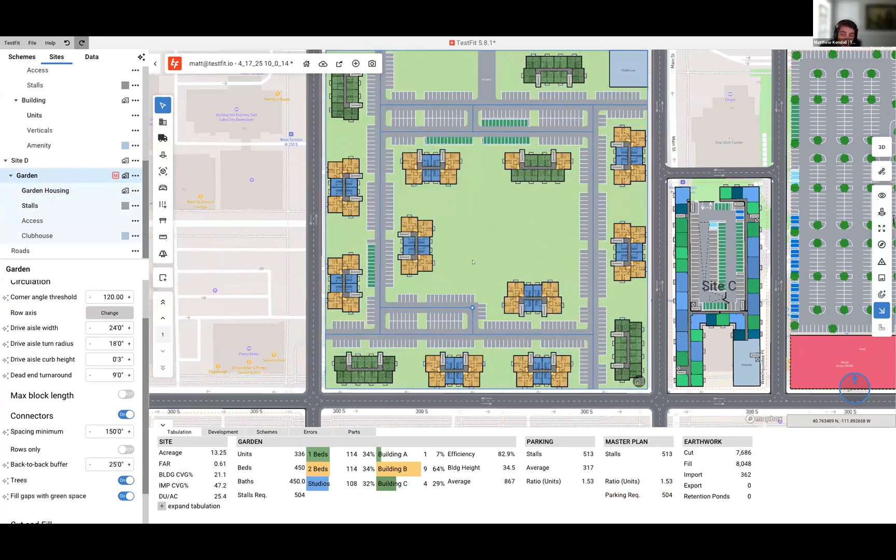
Redraw the central north-south drive aisle between the garden buildings on Site D
key(a)
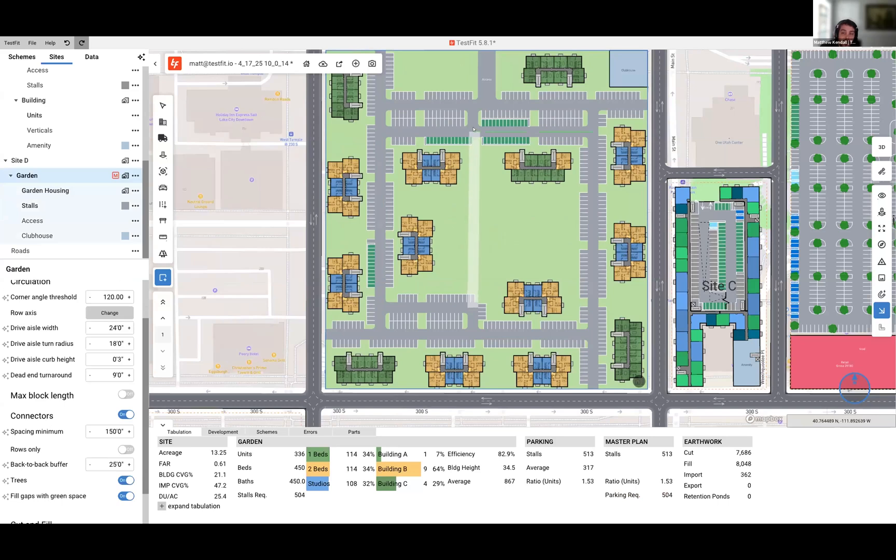
click(472, 131)
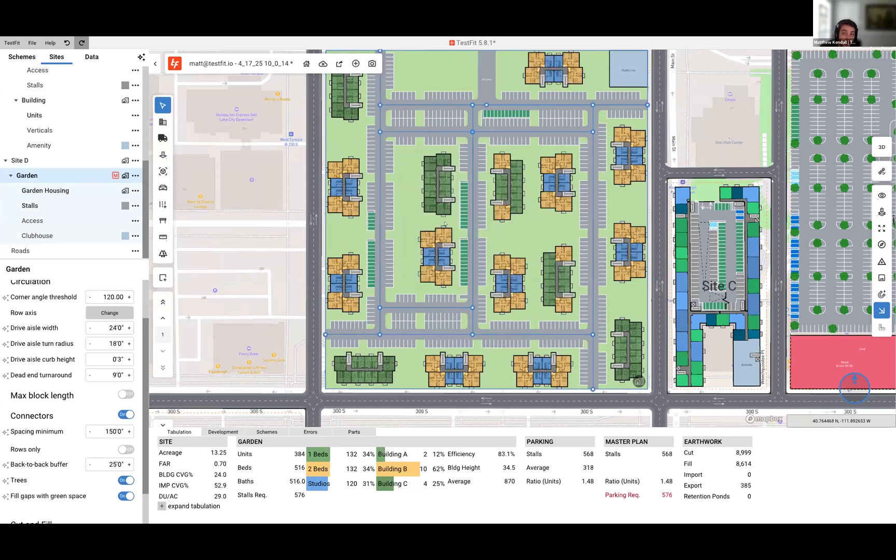
Try an east-west drive aisle at two positions across Site D's western interior block and undo the manual aisle edits
key(a)
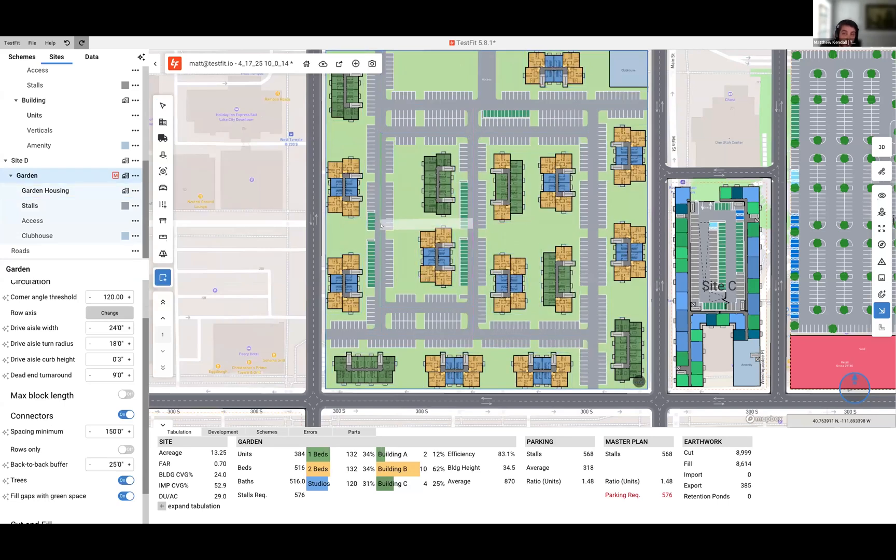
click(381, 224)
key(ctrl+z)
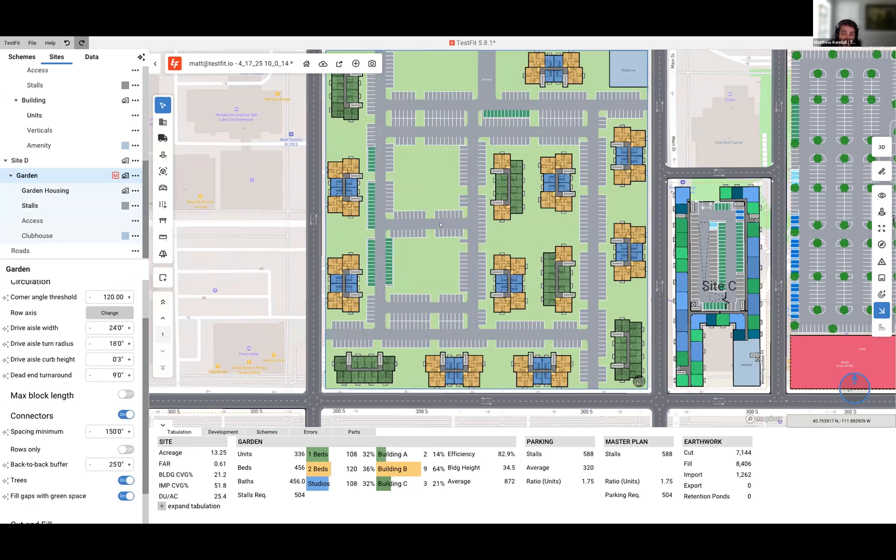
key(a)
click(441, 270)
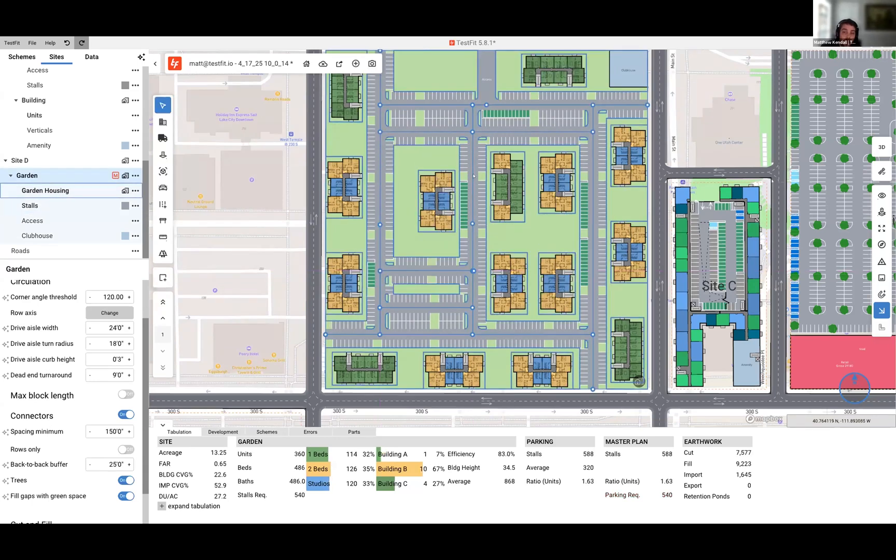
key(ctrl+z)
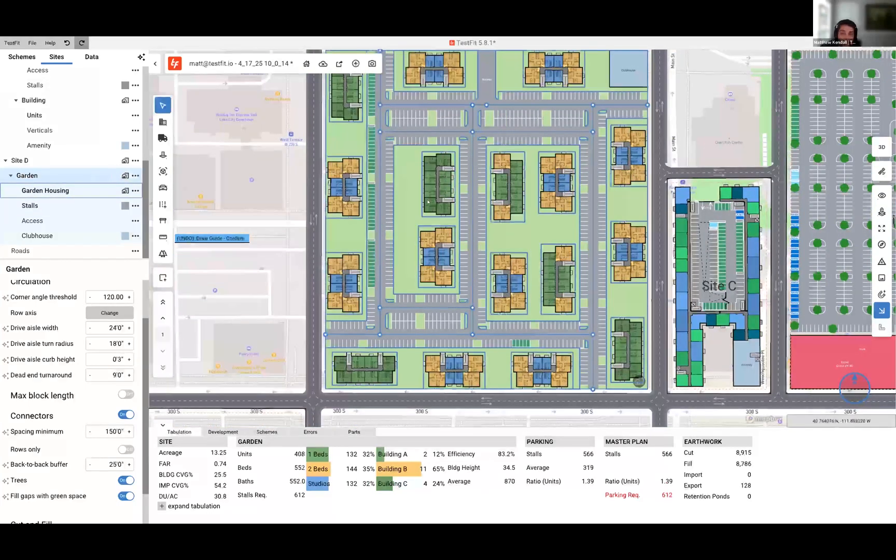
Show the model in 3D and populate the empty Site E south of Site D with the Gurban preset
scroll(424, 197, down, 5)
click(546, 96)
click(546, 96)
middle_drag(546, 95, 587, 58)
click(500, 314)
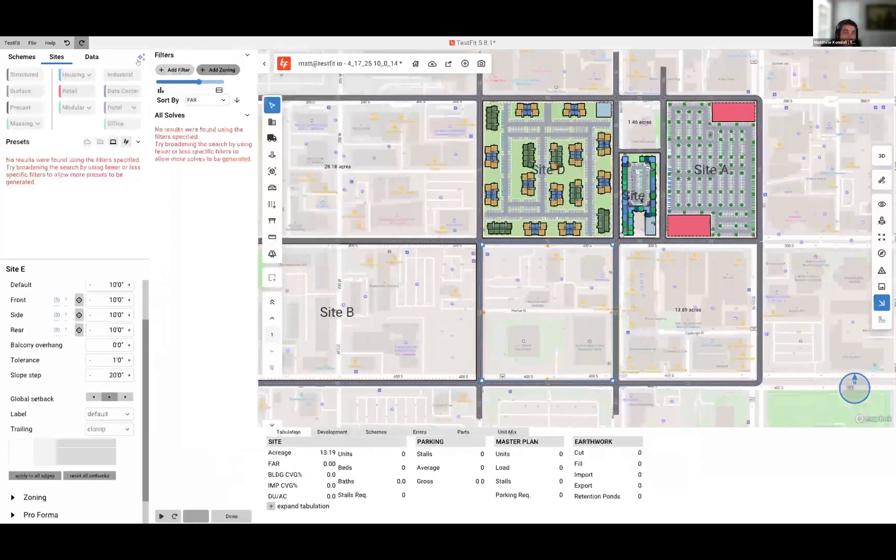
scroll(668, 125, up, 2)
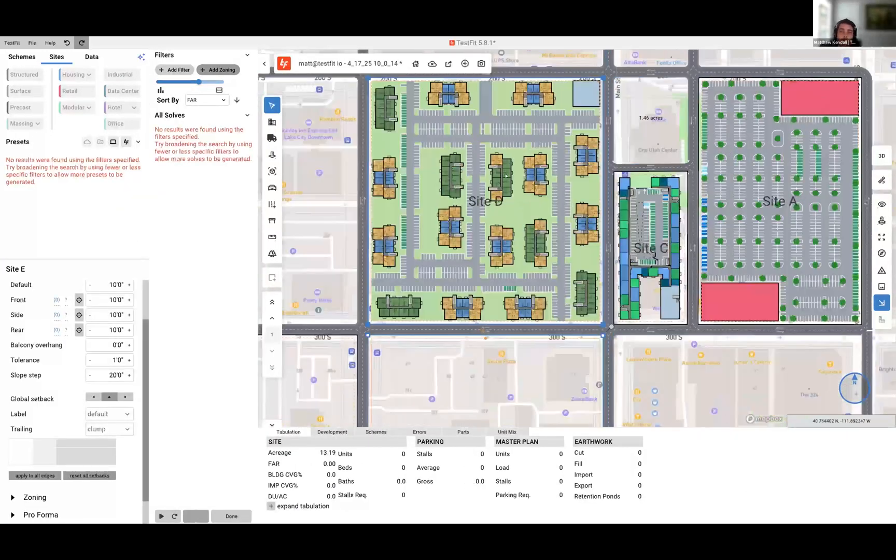
click(881, 155)
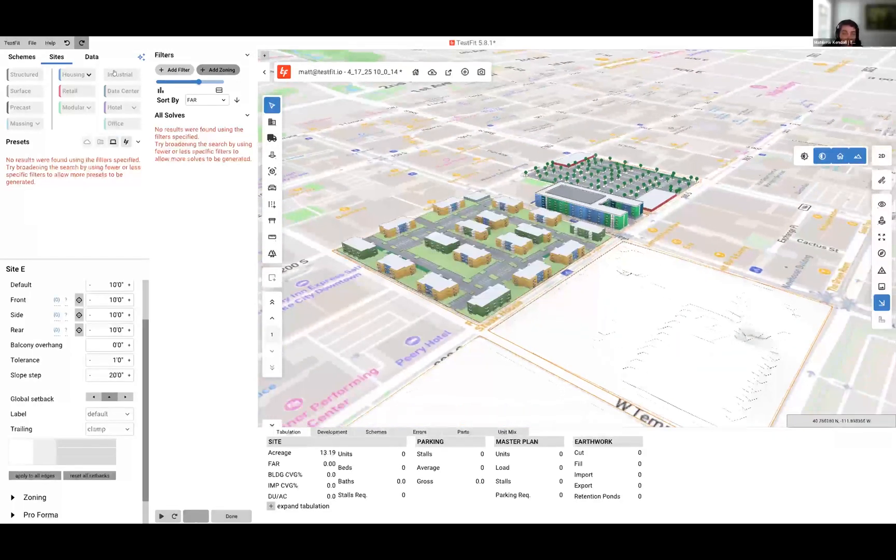
click(141, 57)
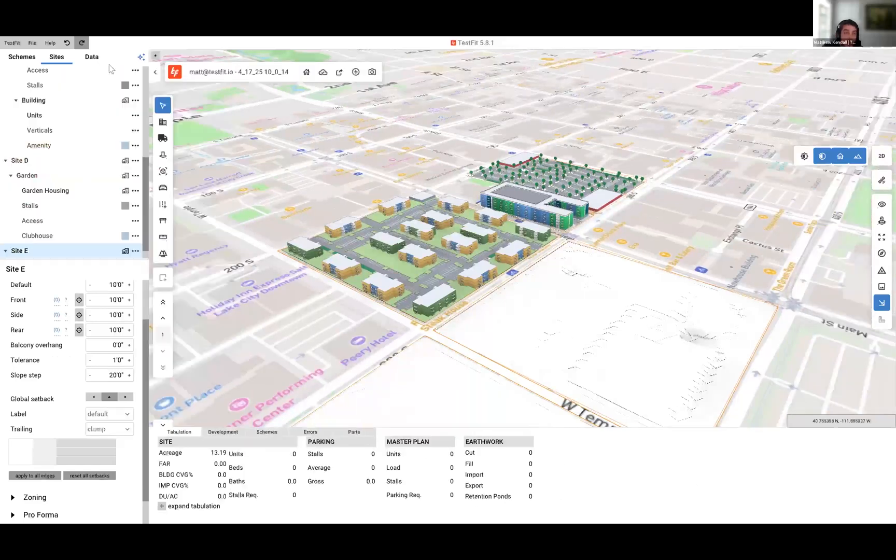
click(125, 251)
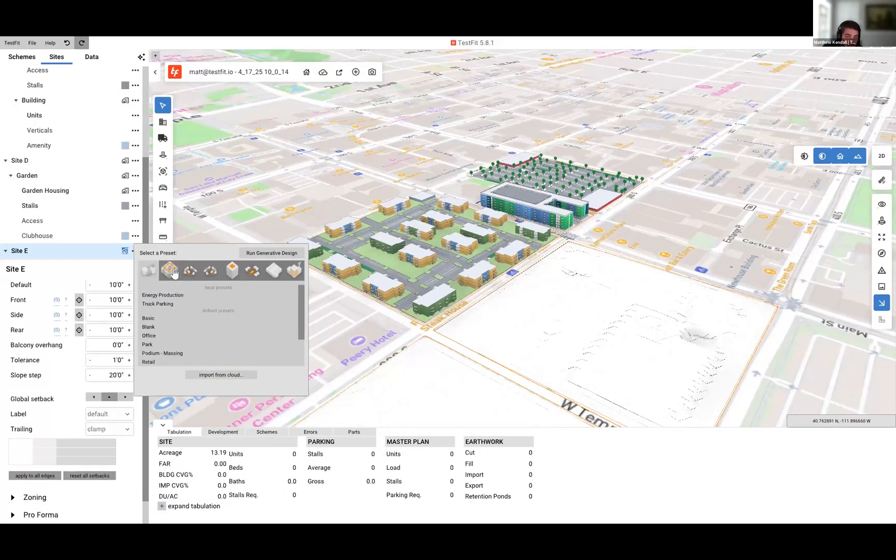
click(173, 272)
Examine the Gurban buildings on Site E from several angles in 3D and return to the 2D plan
drag(745, 252, 713, 235)
drag(550, 414, 480, 374)
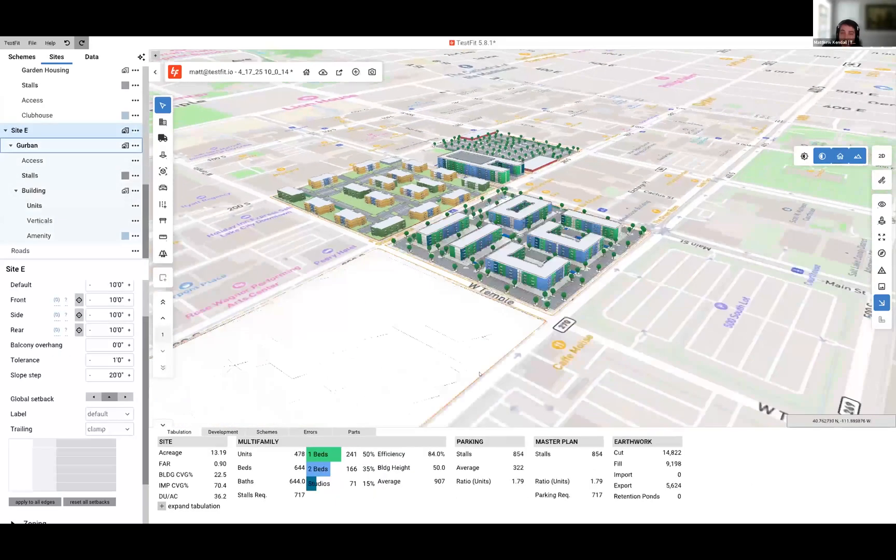
scroll(518, 233, up, 5)
right_drag(622, 342, 635, 358)
right_drag(311, 280, 864, 160)
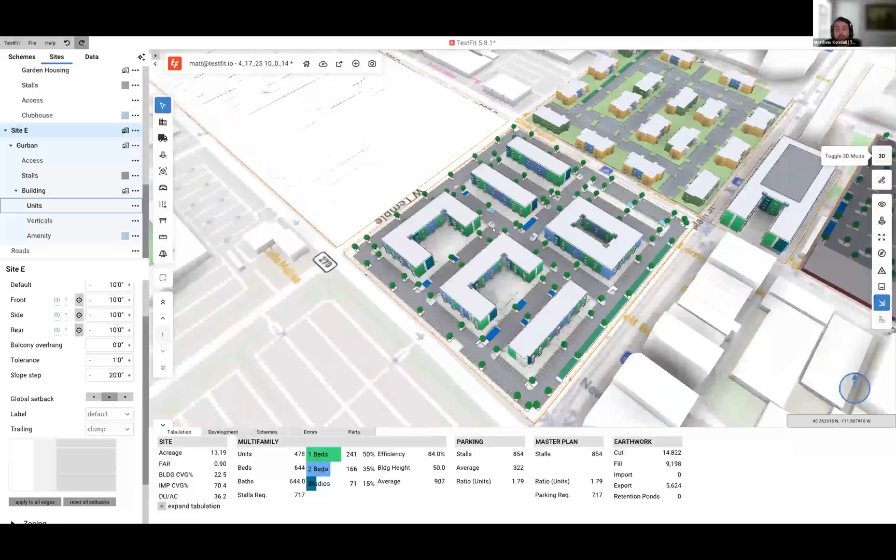
click(882, 155)
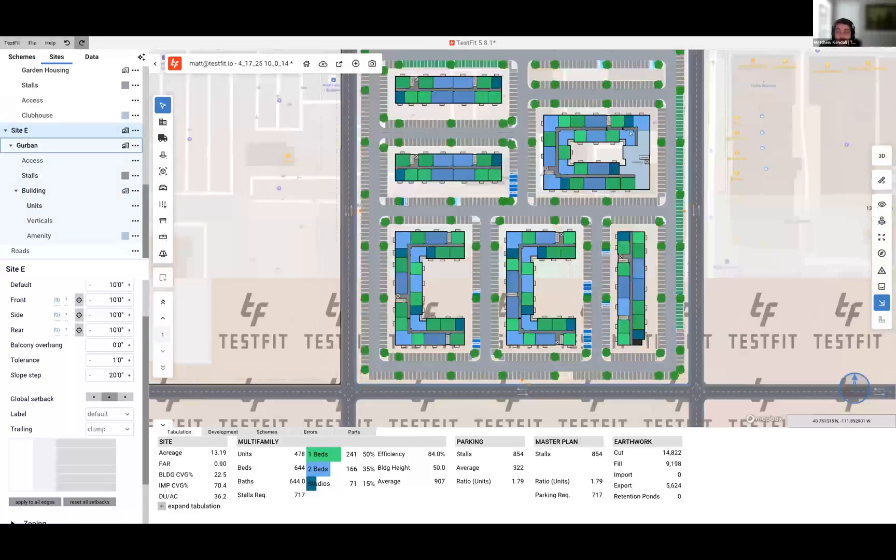
Delete the Gurban's two northern east-west drive aisles and the upper part of the north-south aisle between them
click(584, 165)
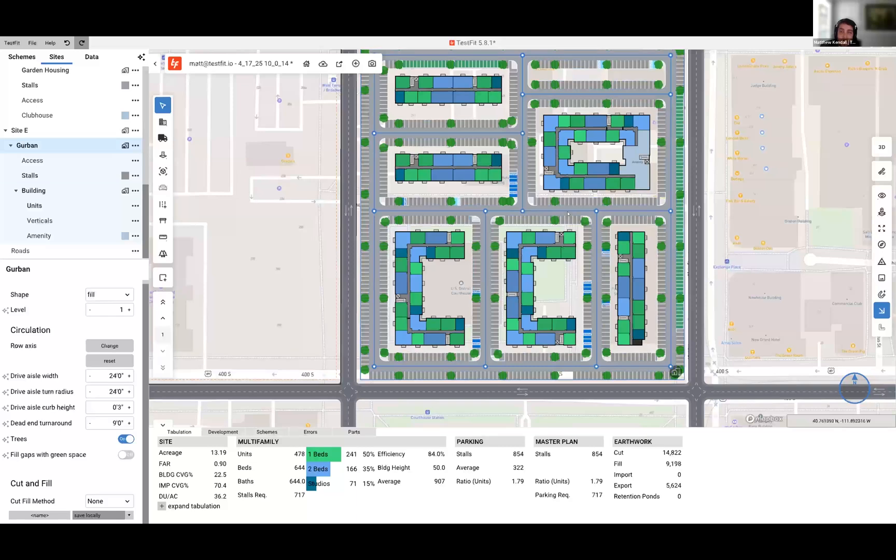
middle_drag(727, 218, 720, 252)
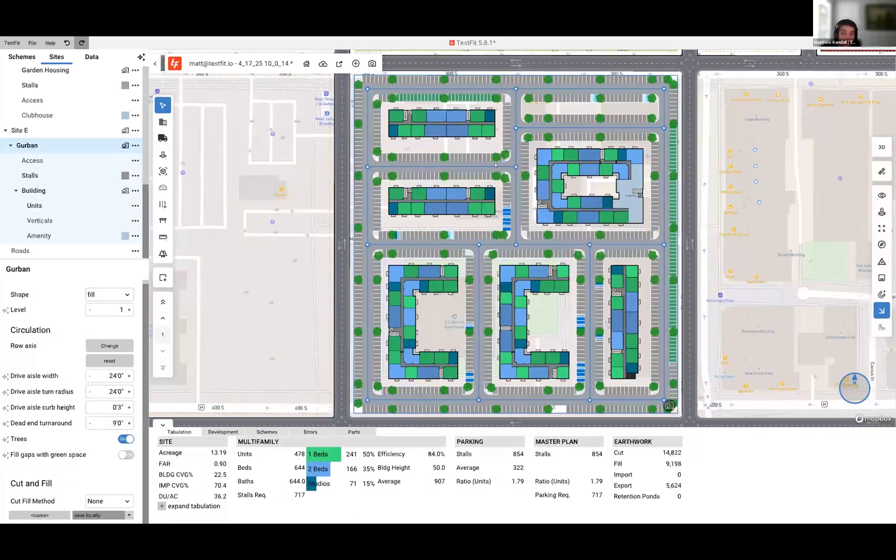
scroll(677, 213, down, 3)
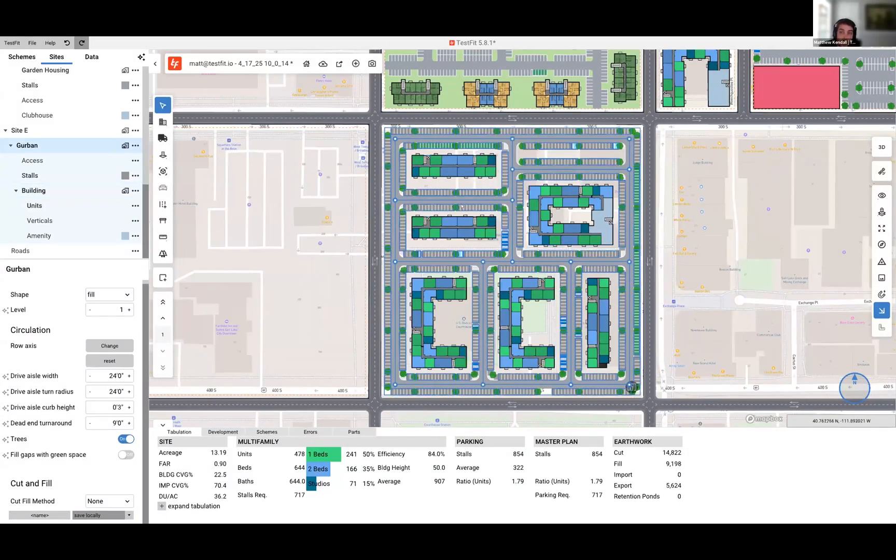
click(464, 199)
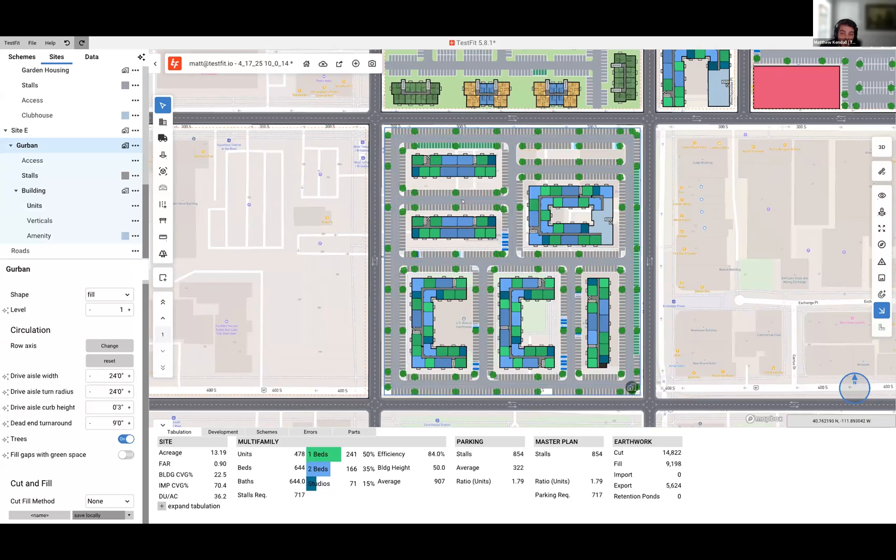
click(570, 168)
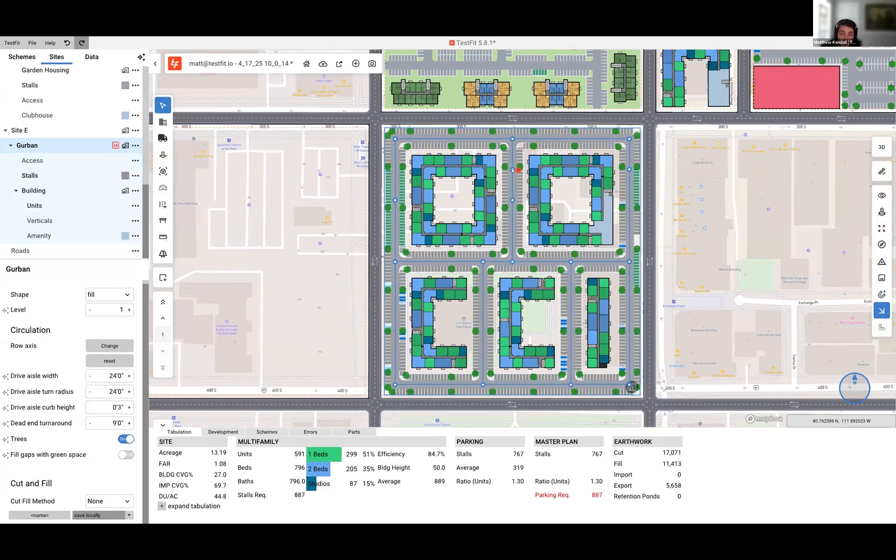
click(513, 170)
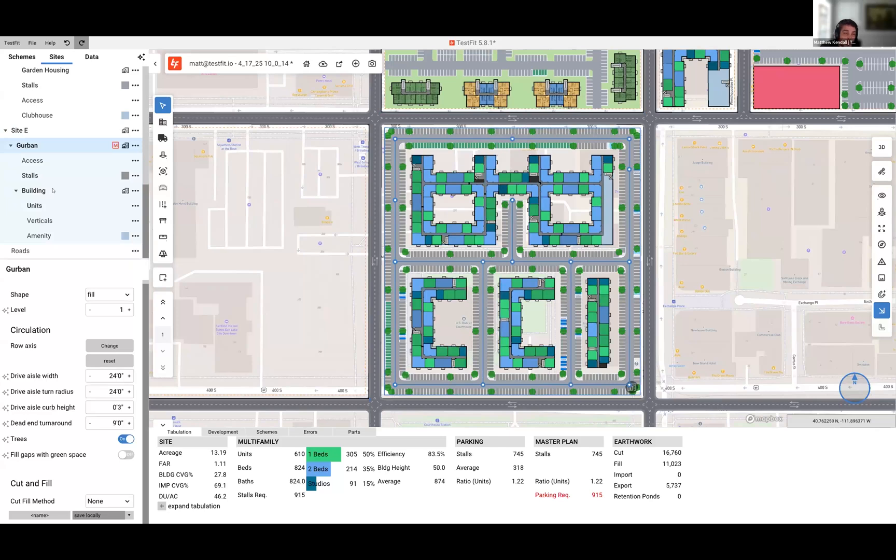
Try a different configuration option for the Gurban's buildings on Site E
click(34, 190)
scroll(60, 495, down, 2)
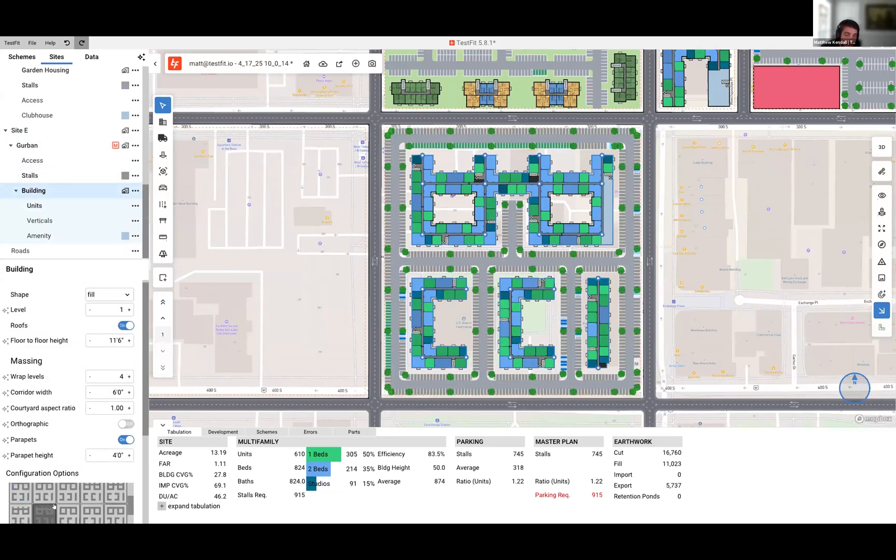
click(46, 492)
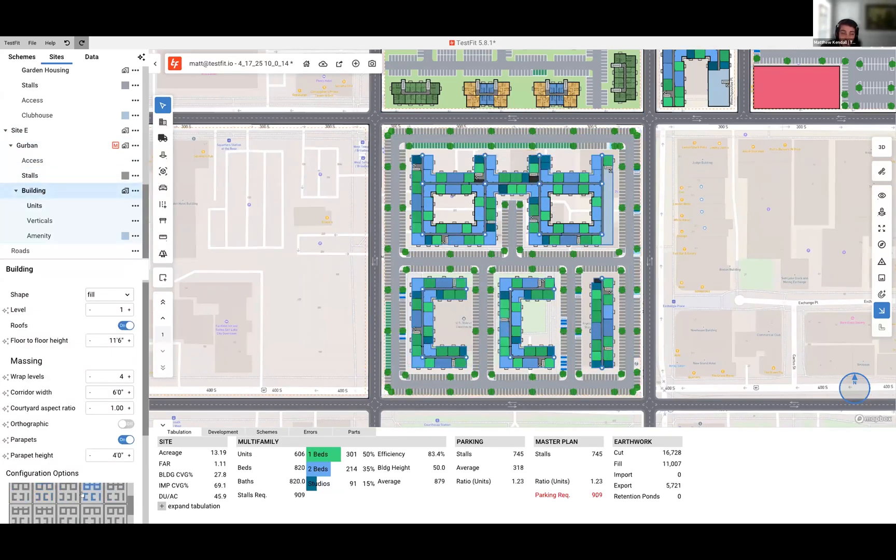
Reset the Gurban's manual aisle edits and delete only the short east-west drive aisle in the northeastern block
click(115, 146)
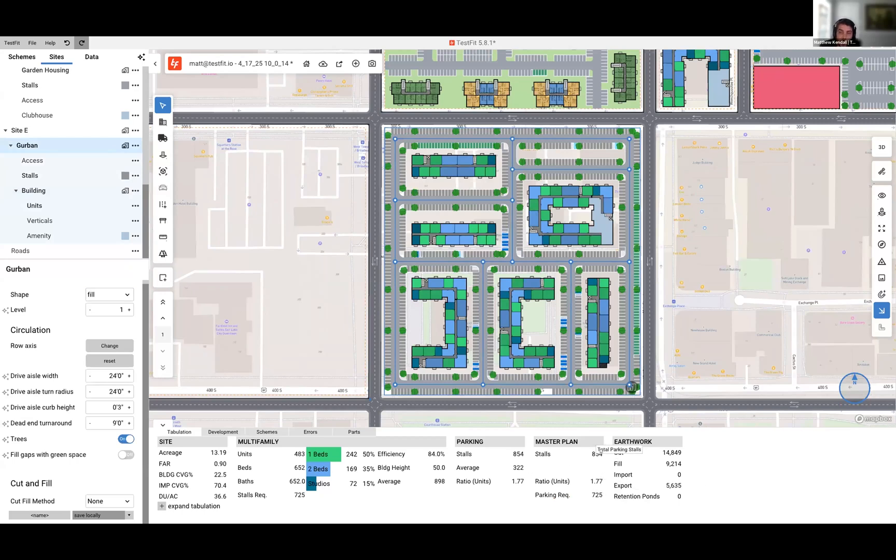
drag(558, 190, 580, 168)
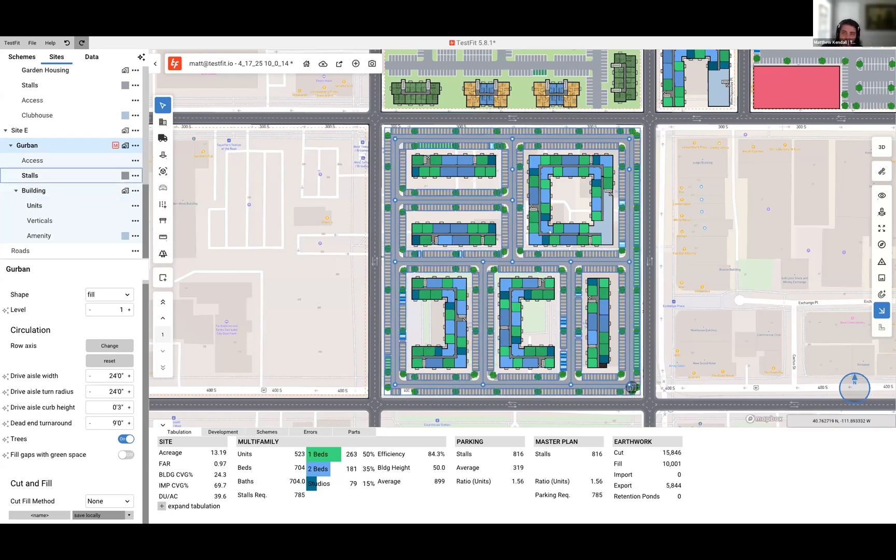
Populate the empty Site B with the industrial preset Cross-Loaded, Max Building
scroll(515, 291, down, 3)
click(468, 398)
drag(468, 397, 620, 417)
drag(243, 303, 345, 281)
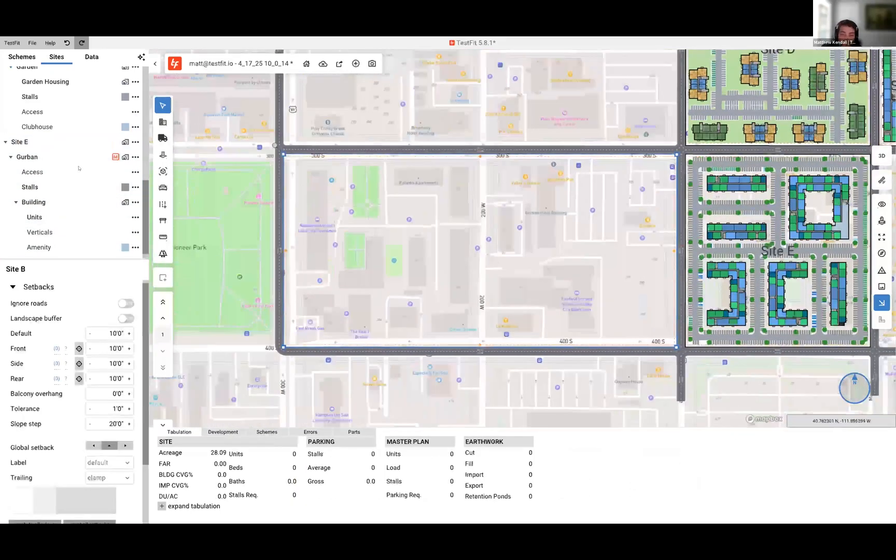
click(125, 161)
click(267, 180)
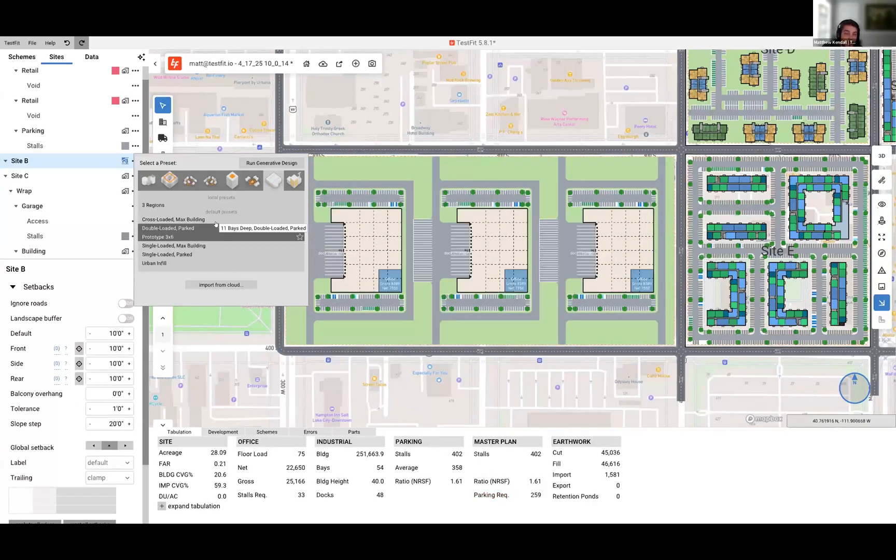
click(222, 221)
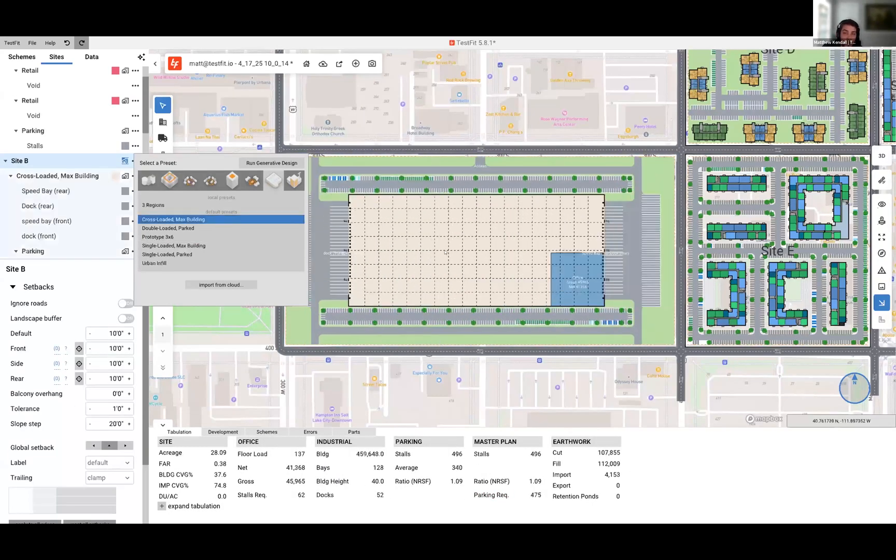
Move the office inside Site B's cross-loaded warehouse from its southeast corner to near the middle of the north side
click(446, 252)
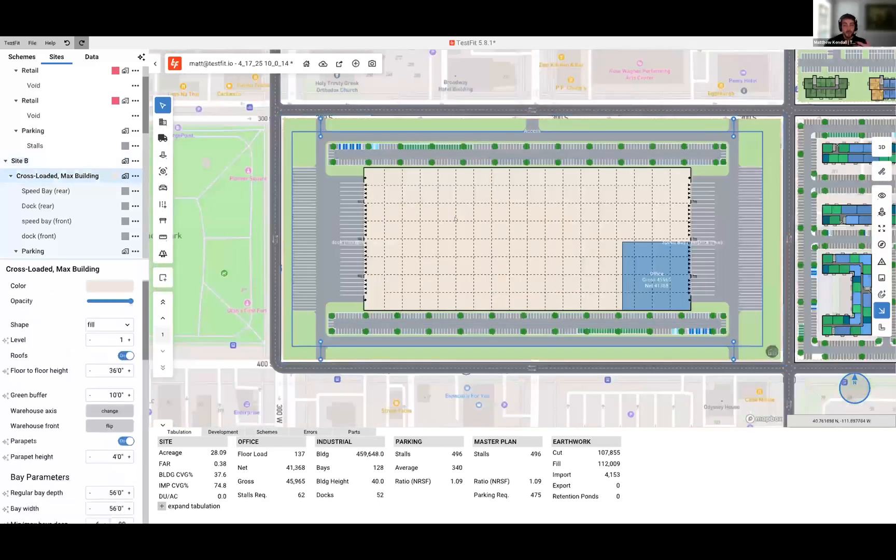
click(91, 253)
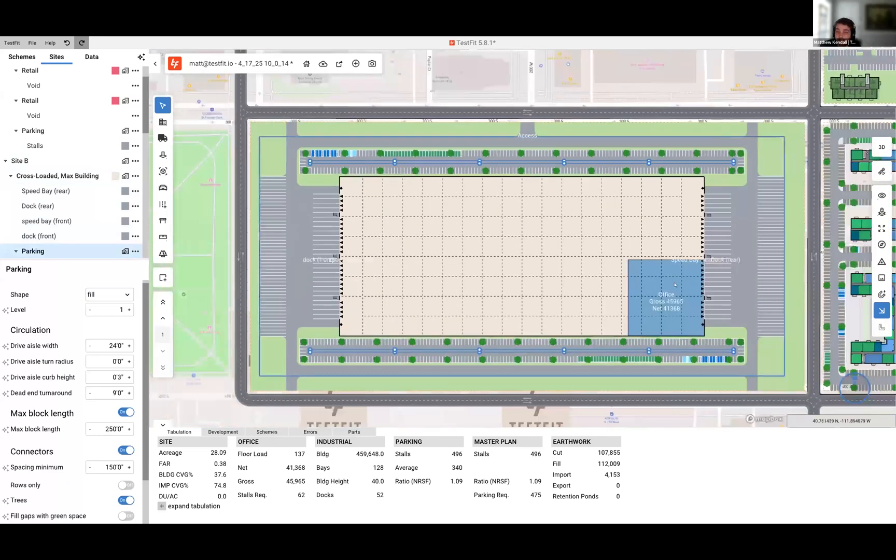
click(676, 285)
click(675, 284)
drag(675, 285, 467, 161)
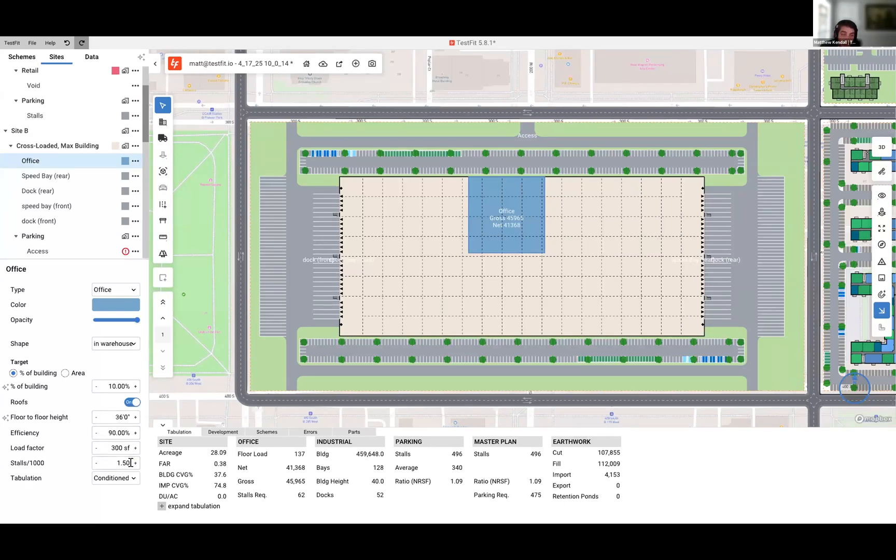
Reduce the freight stalls per dock door of Site B's warehouse to 1.50, 1.00 and finally 0.00
click(62, 239)
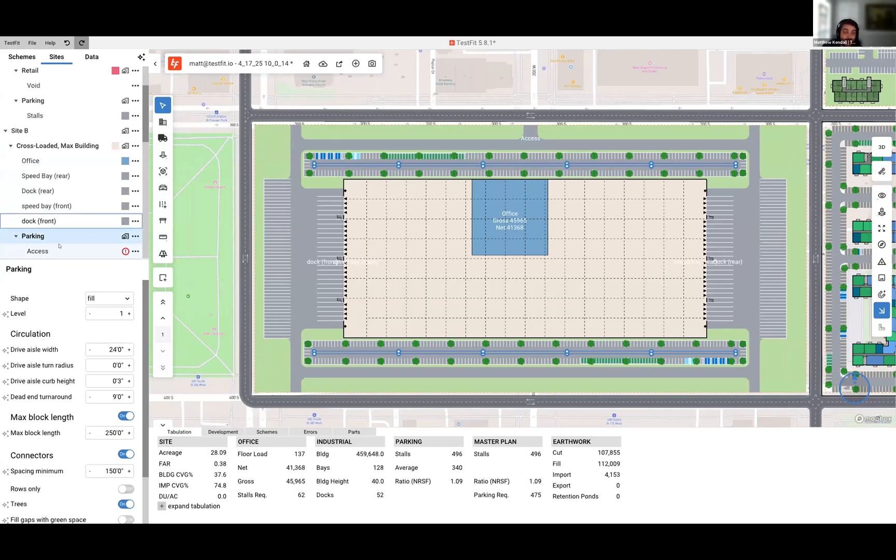
click(57, 146)
scroll(62, 404, down, 8)
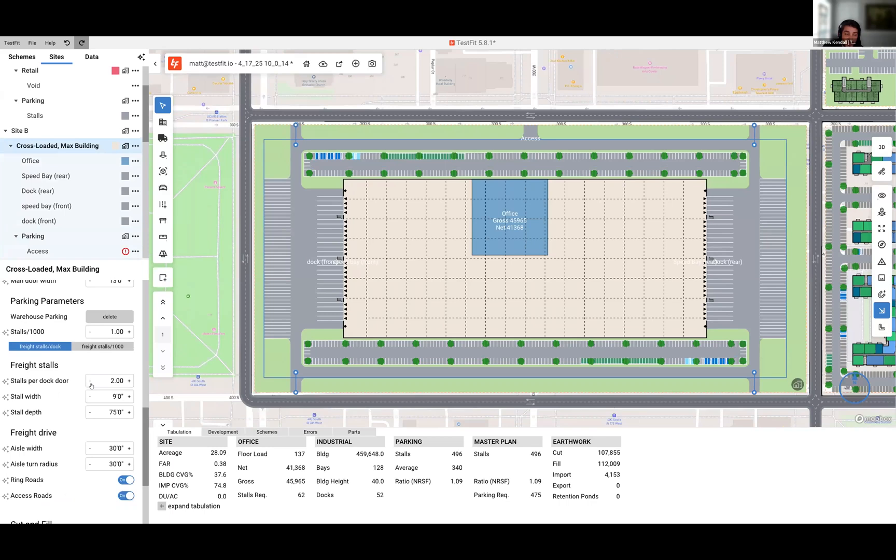
click(90, 384)
click(90, 384)
click(91, 384)
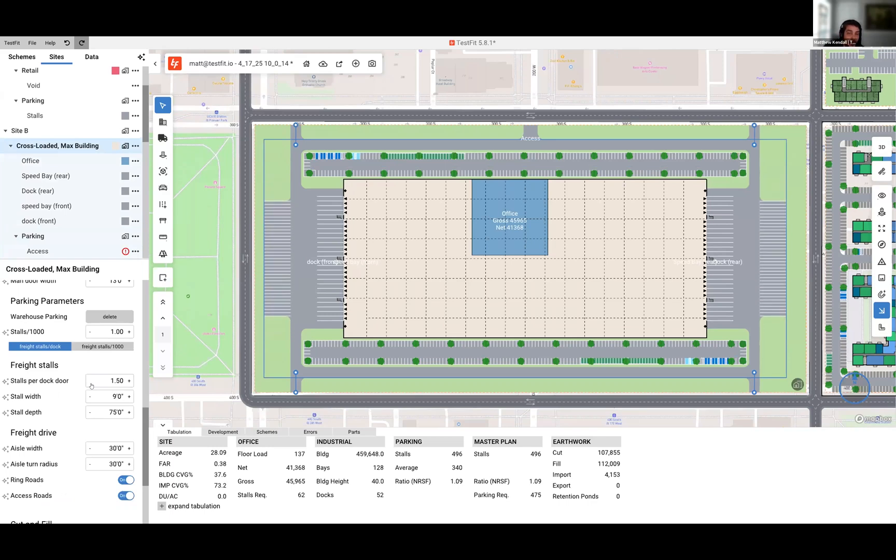
click(91, 384)
click(91, 384)
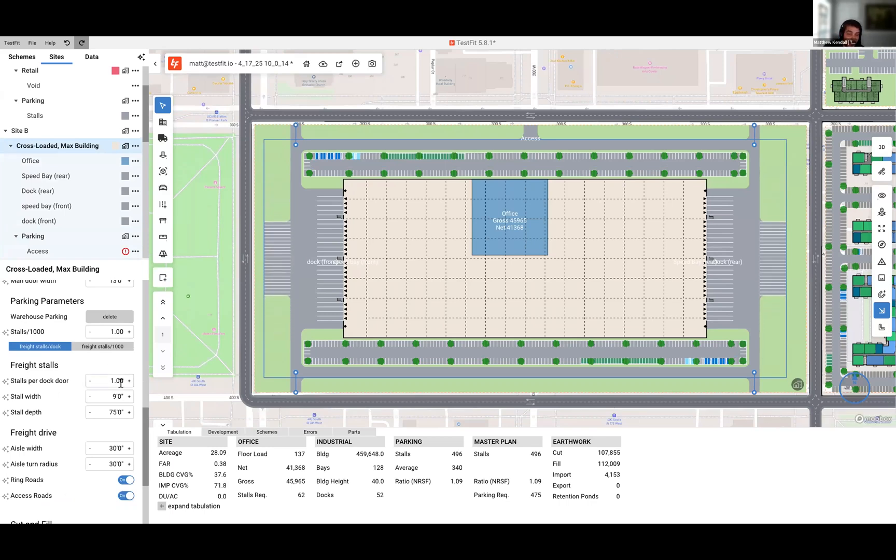
key(Return)
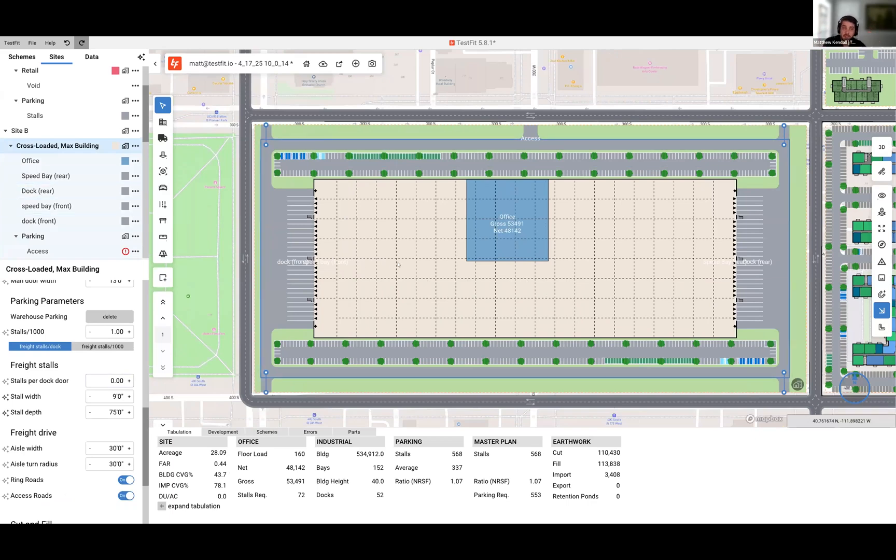
Raise the freight stalls per dock door of Site B's warehouse to 2.50
click(128, 382)
click(128, 382)
click(127, 382)
click(128, 382)
click(128, 382)
click(128, 383)
click(128, 382)
click(127, 382)
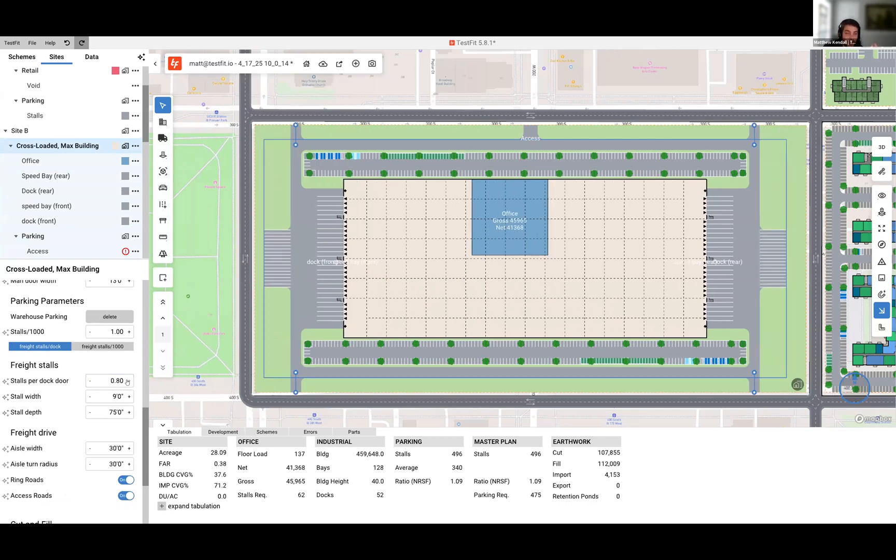
click(128, 383)
click(127, 383)
click(128, 382)
click(128, 382)
click(127, 382)
click(127, 382)
click(128, 383)
click(127, 382)
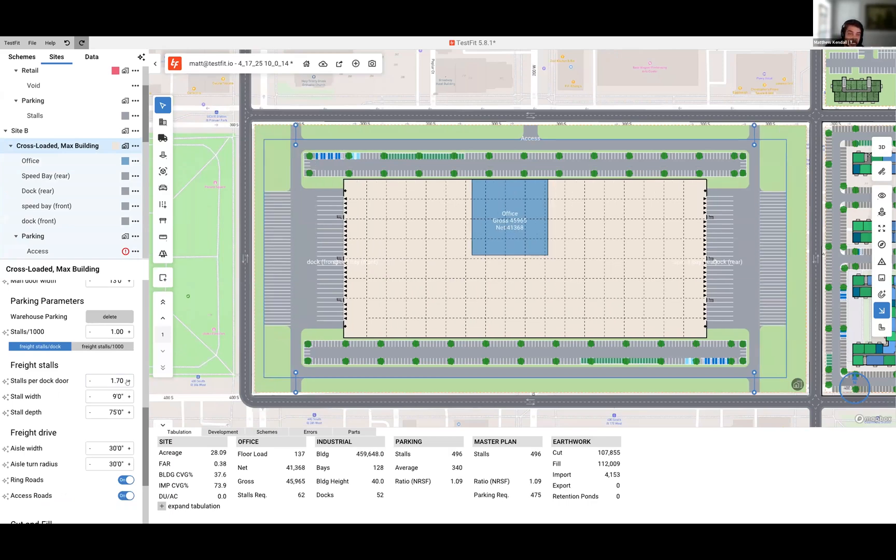
click(128, 383)
click(127, 382)
click(127, 382)
click(128, 382)
click(127, 383)
click(127, 382)
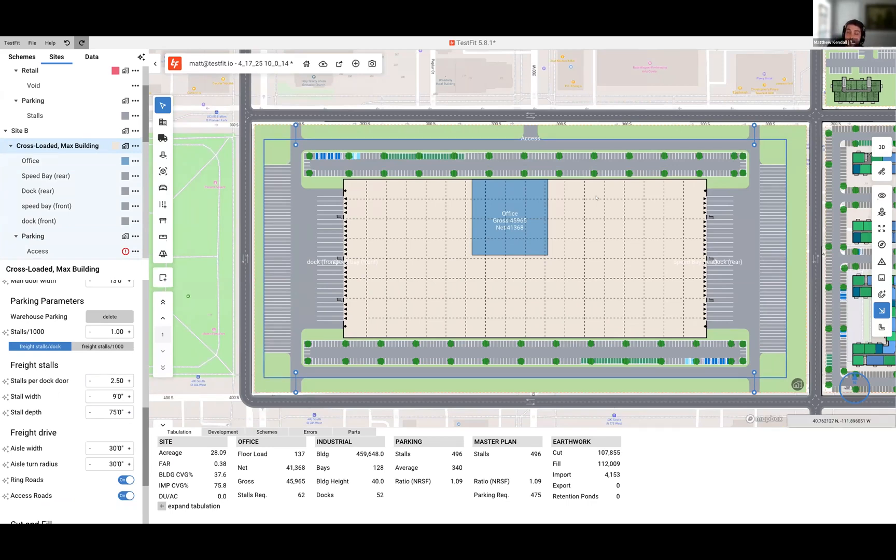
Deselect the warehouse and examine the overall master plan with its sites, roads and combined tabulation
scroll(615, 199, down, 5)
middle_drag(741, 52, 429, 177)
scroll(428, 177, down, 3)
key(Escape)
scroll(438, 267, up, 5)
middle_drag(439, 266, 391, 303)
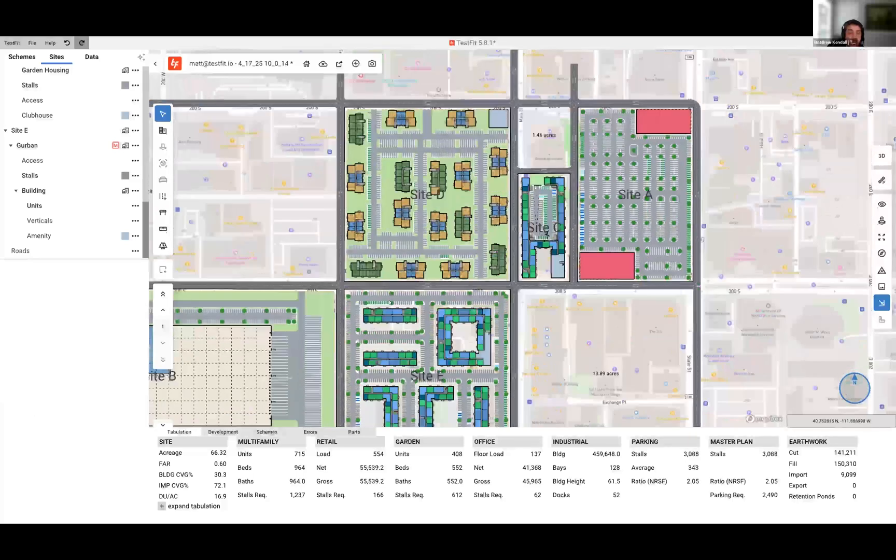
scroll(390, 303, down, 3)
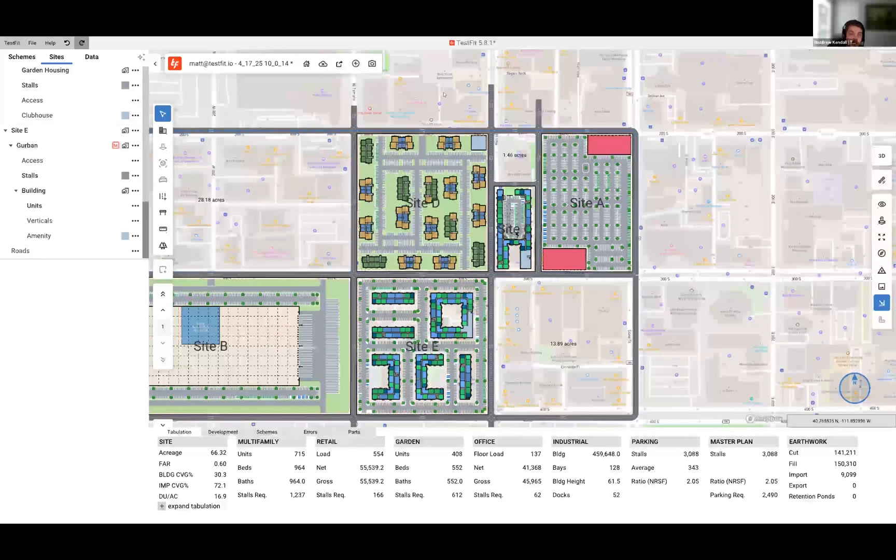
middle_drag(444, 95, 484, 87)
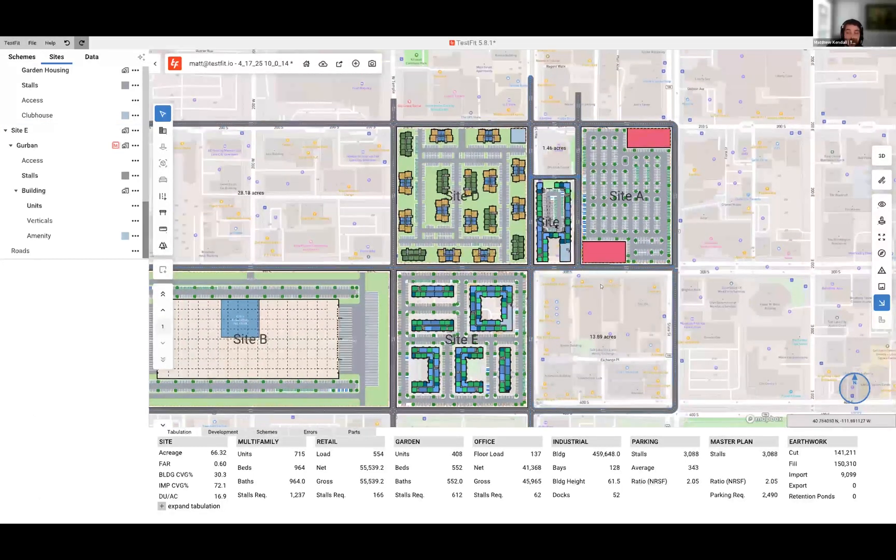
scroll(564, 223, up, 2)
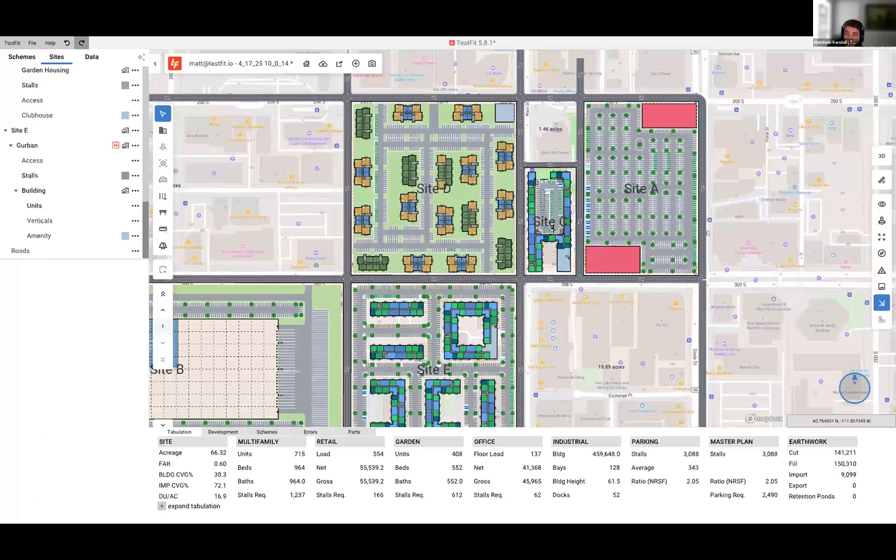
Inspect the master plan in 3D with the surrounding buildings and terrain switched off, and return to the 2D plan
click(881, 156)
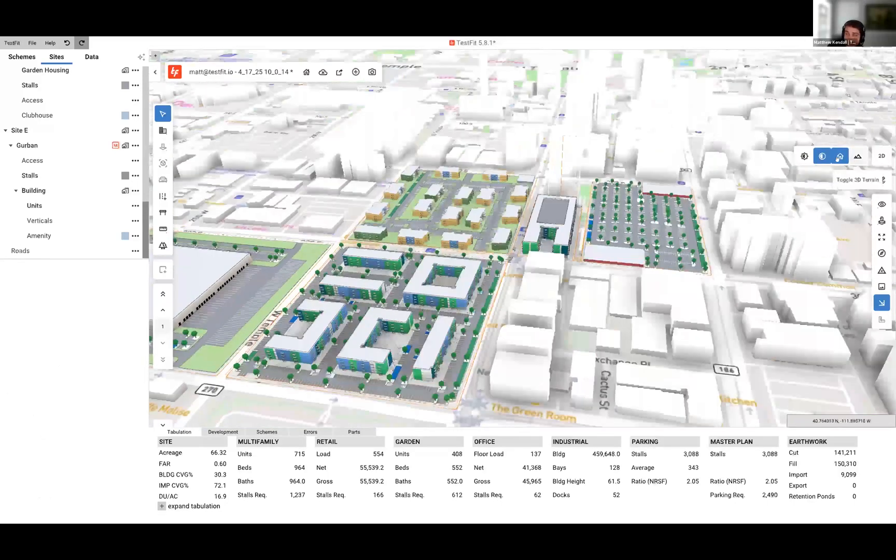
click(839, 157)
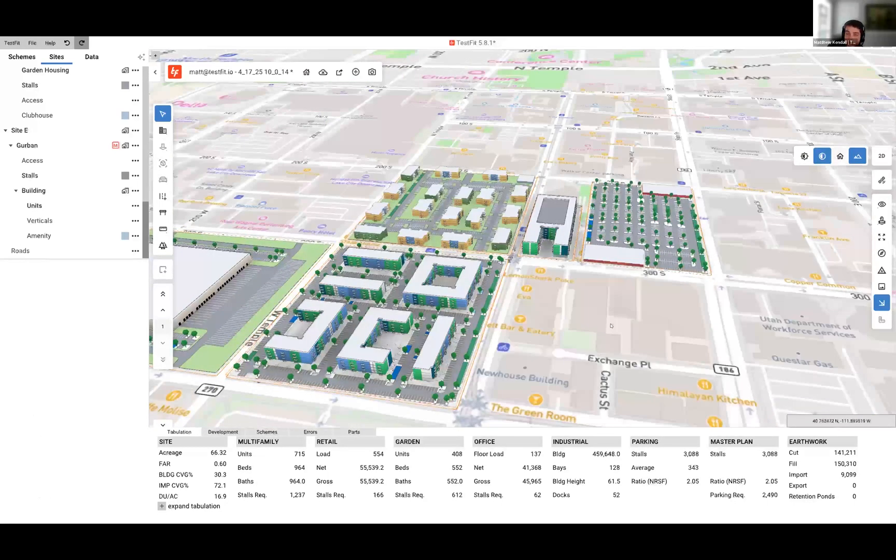
click(863, 158)
click(860, 158)
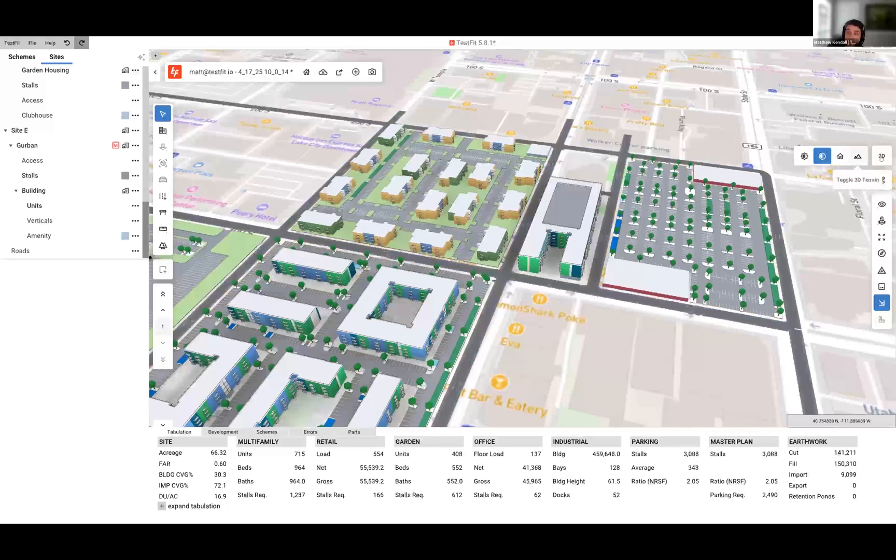
click(882, 155)
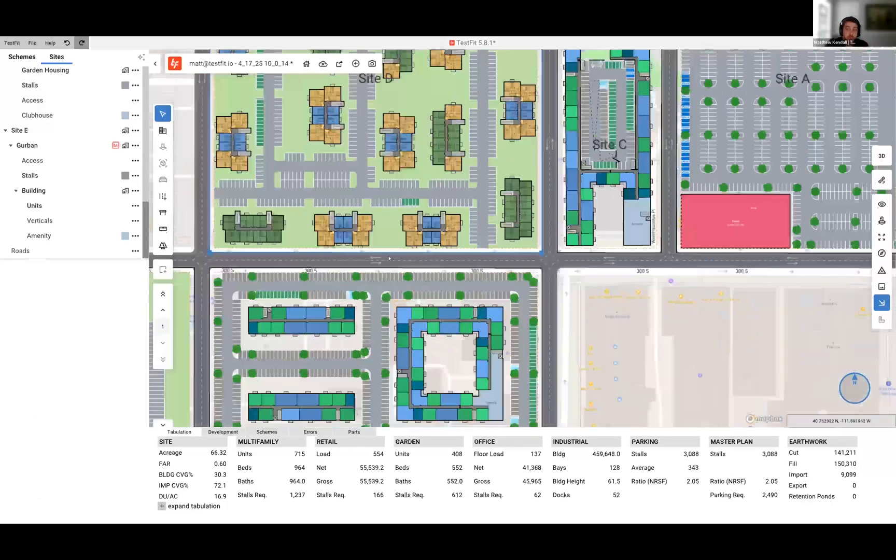
Open the new urbanist road database in the road editor and display the 04 Avenue section's settings
click(59, 251)
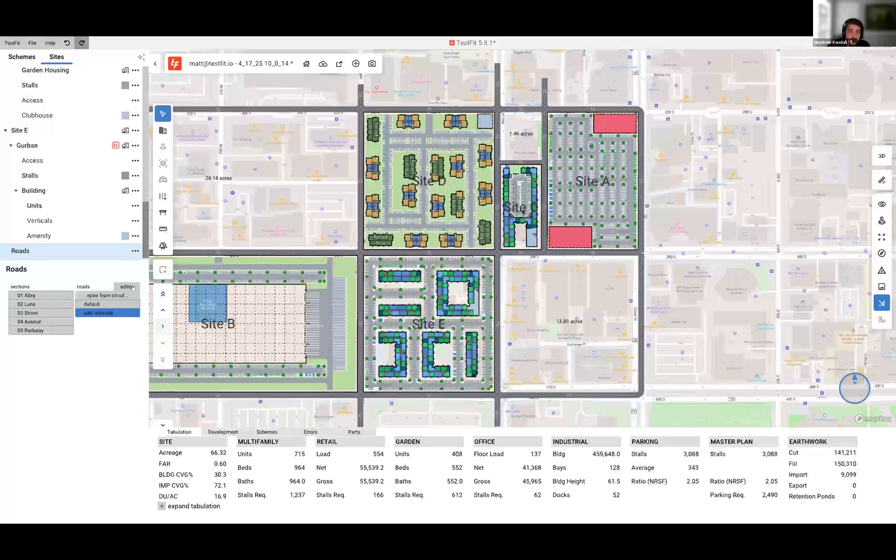
click(127, 287)
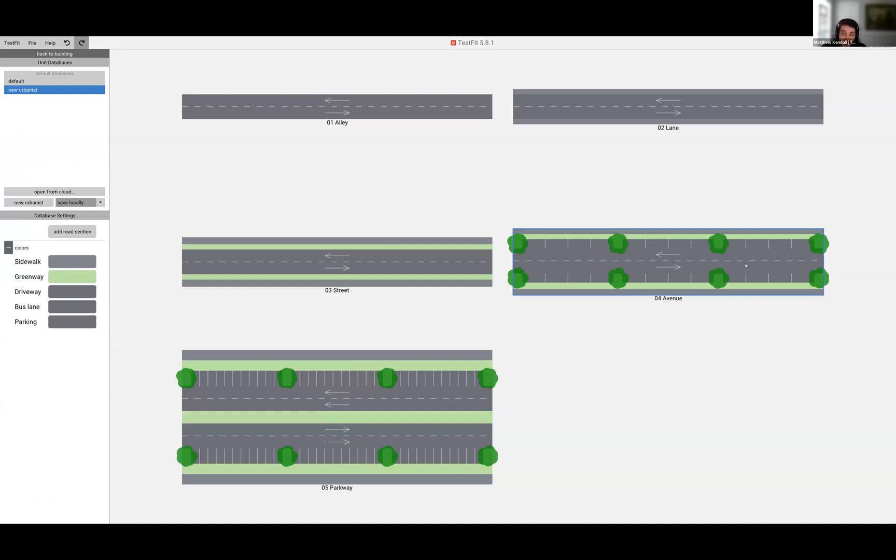
click(676, 257)
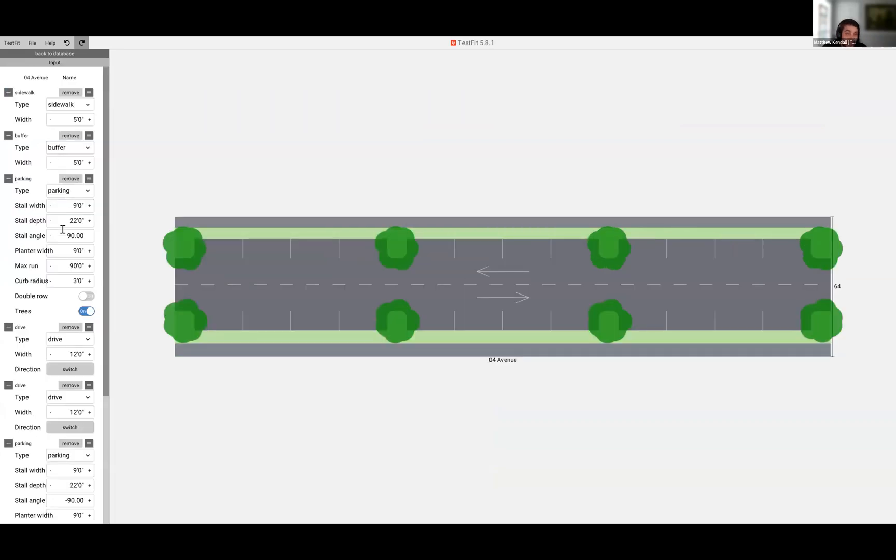
Try stall angles of 0.00, 21.00 and -6.00 on 04 Avenue's first parking strip, undo the changes and leave the section
click(80, 233)
text(0)
key(Return)
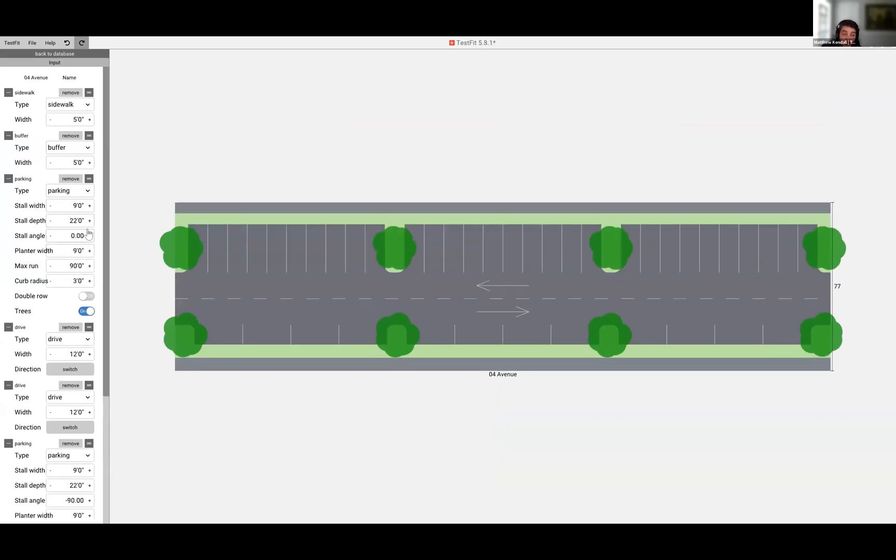
scroll(88, 236, up, 20)
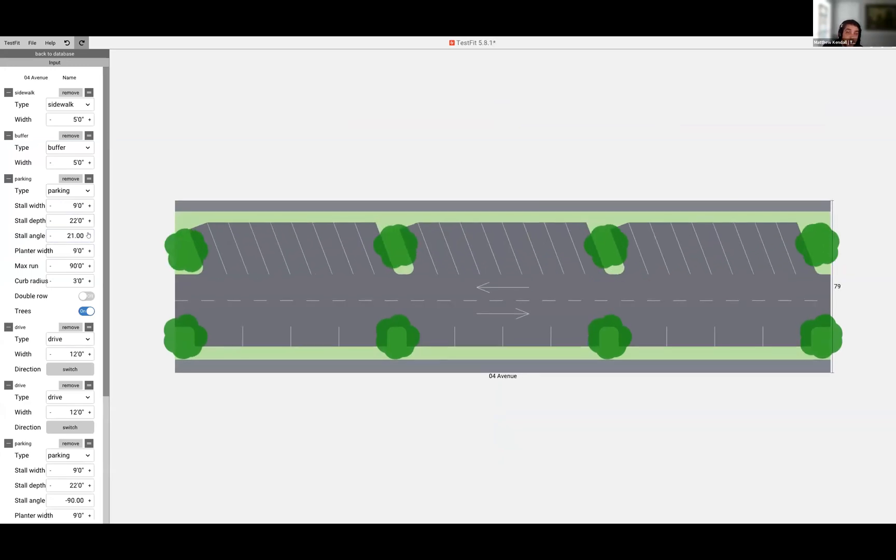
click(50, 236)
drag(50, 236, 209, 186)
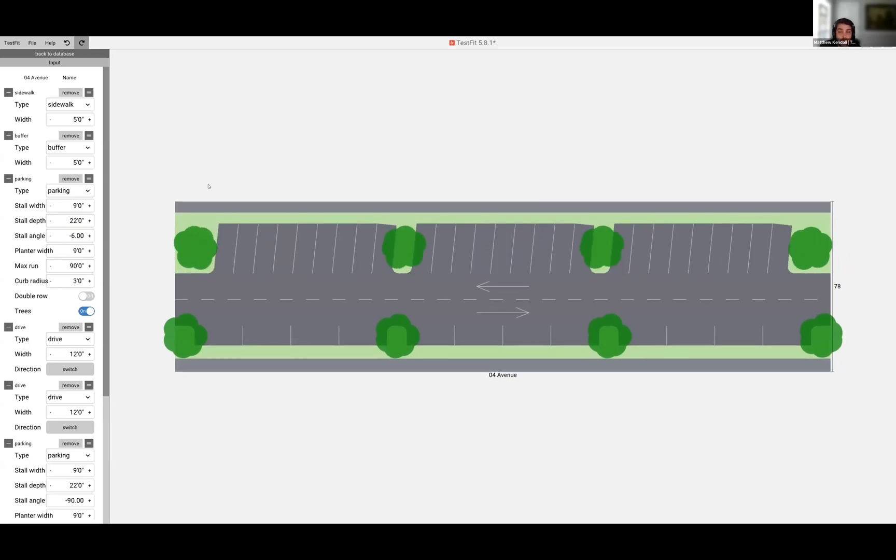
key(ctrl+z)
click(70, 54)
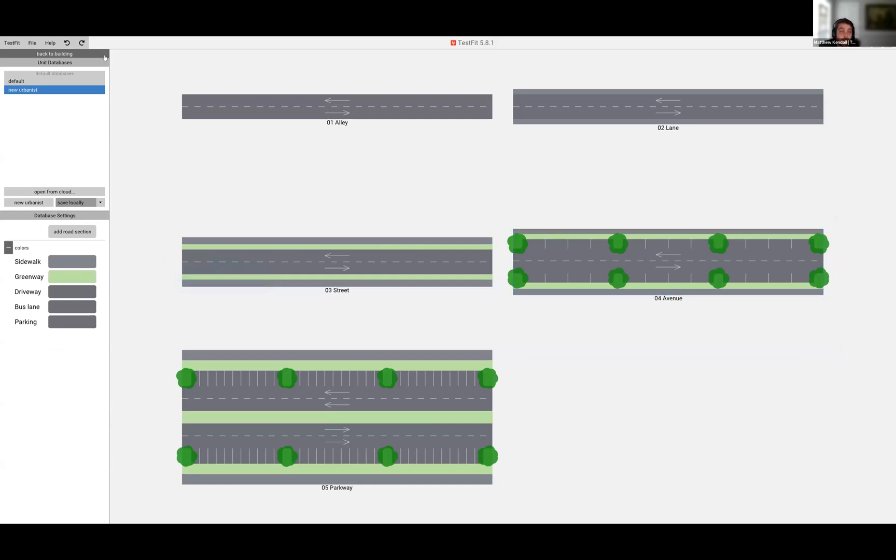
Change the east-west 300 S road between Site D and Site E to the 04 Avenue section with parallel parking and trees
scroll(373, 266, up, 2)
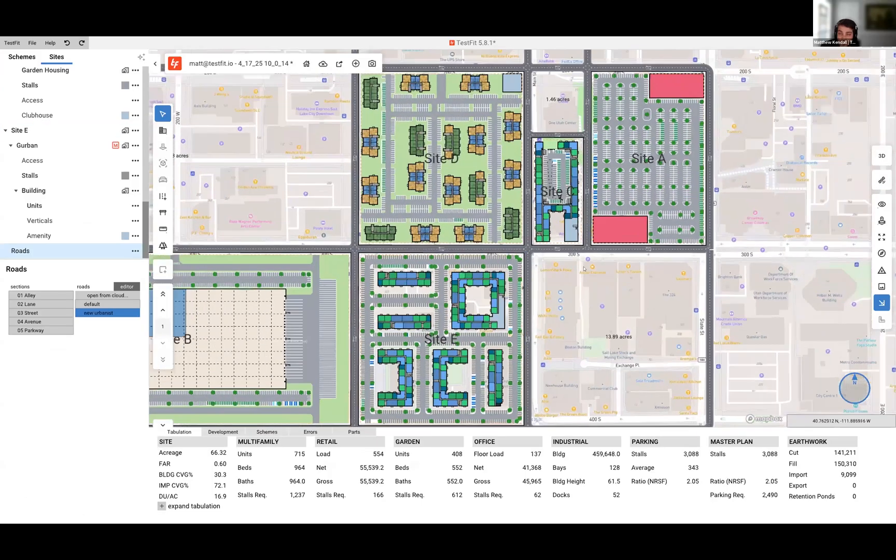
scroll(465, 253, up, 3)
click(490, 296)
click(490, 295)
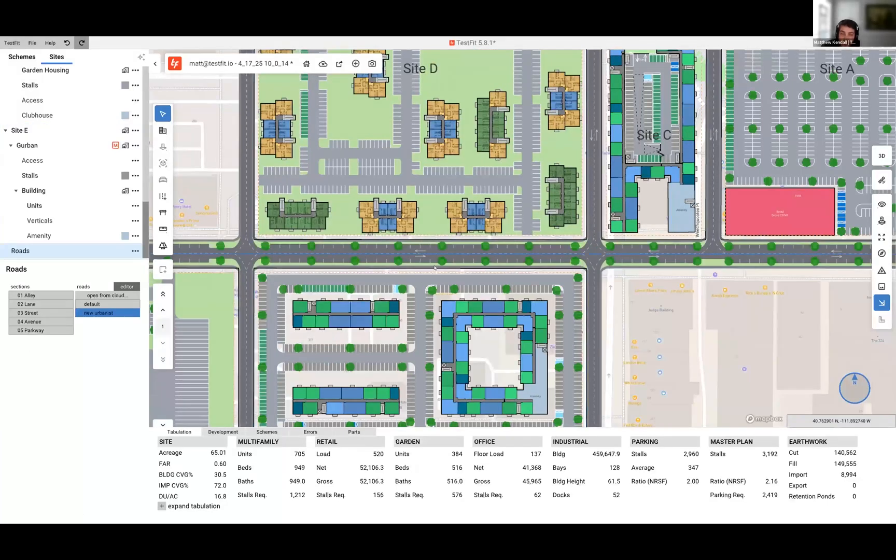
scroll(437, 255, down, 2)
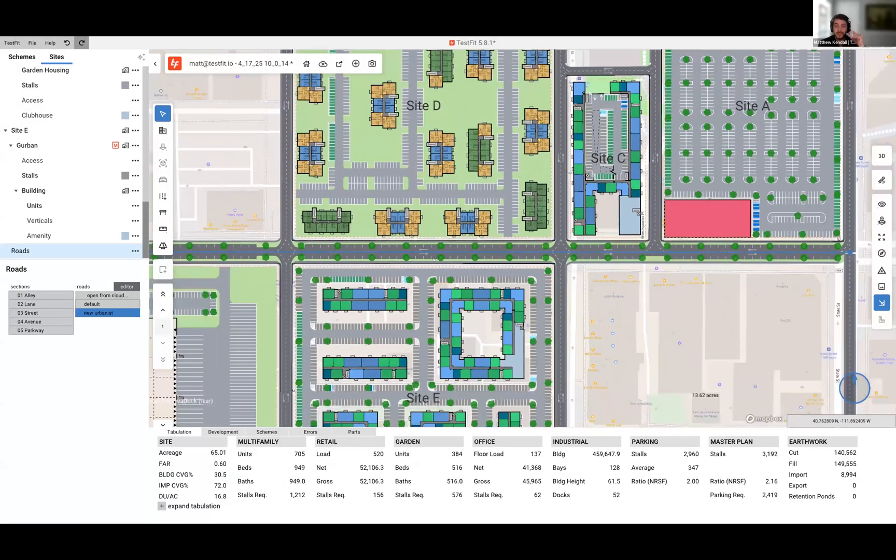
scroll(433, 259, up, 2)
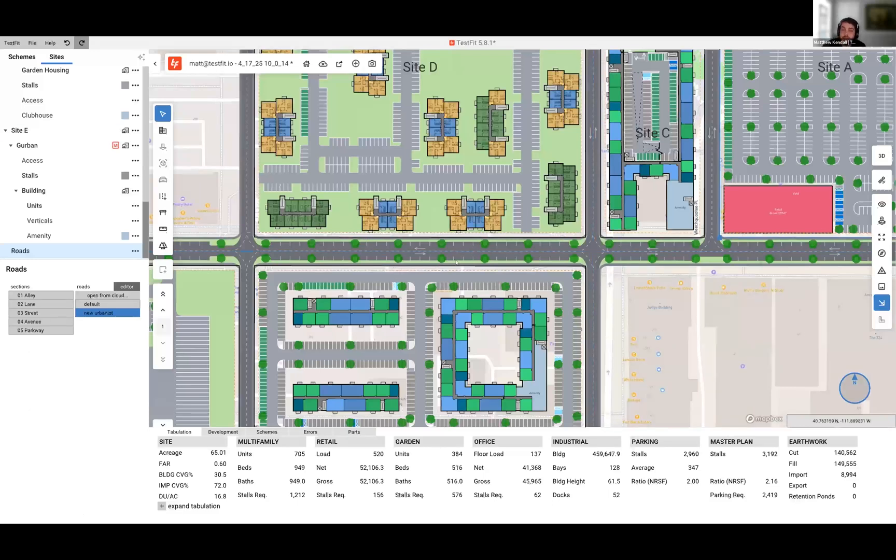
Undo and redo the 300 S road section change to compare its effect on the parking tabulation
click(520, 239)
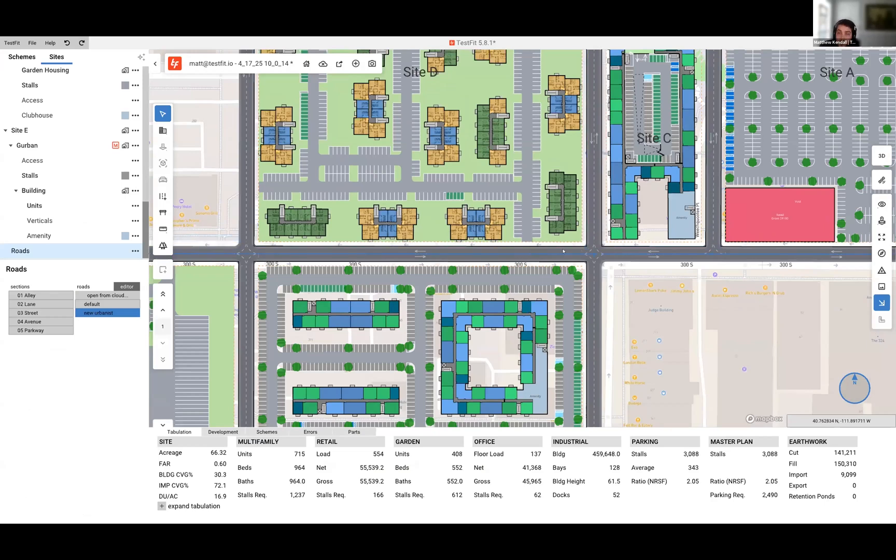
key(ctrl+y)
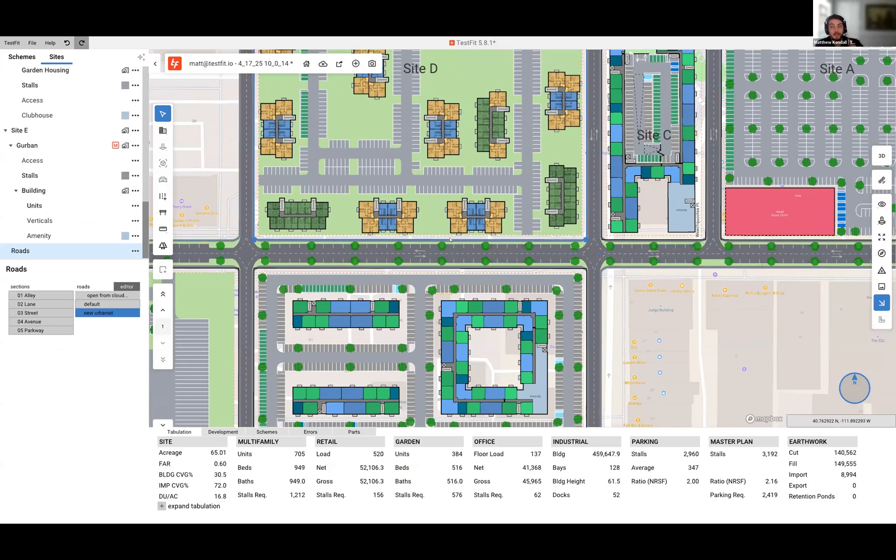
scroll(457, 246, down, 3)
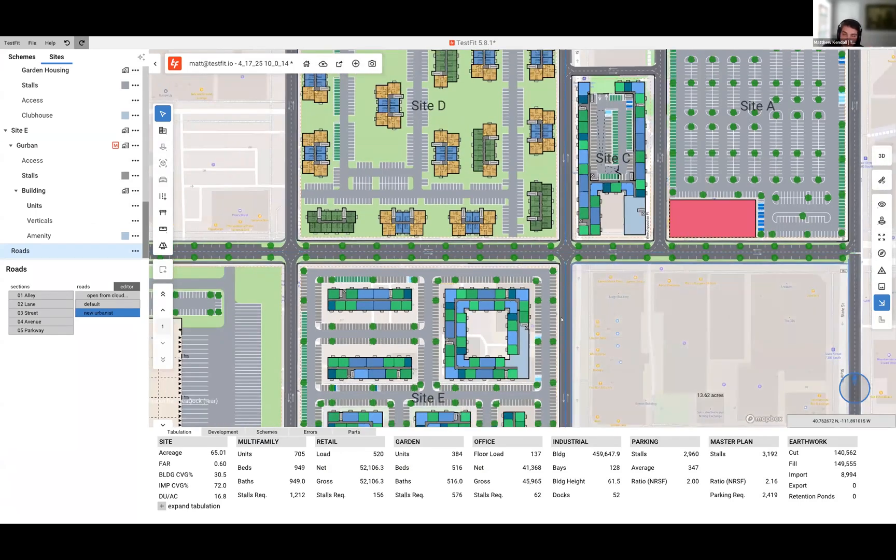
Reset the manual edits of Site E's Gurban so its buildings and parking regenerate, and deselect the site
click(479, 330)
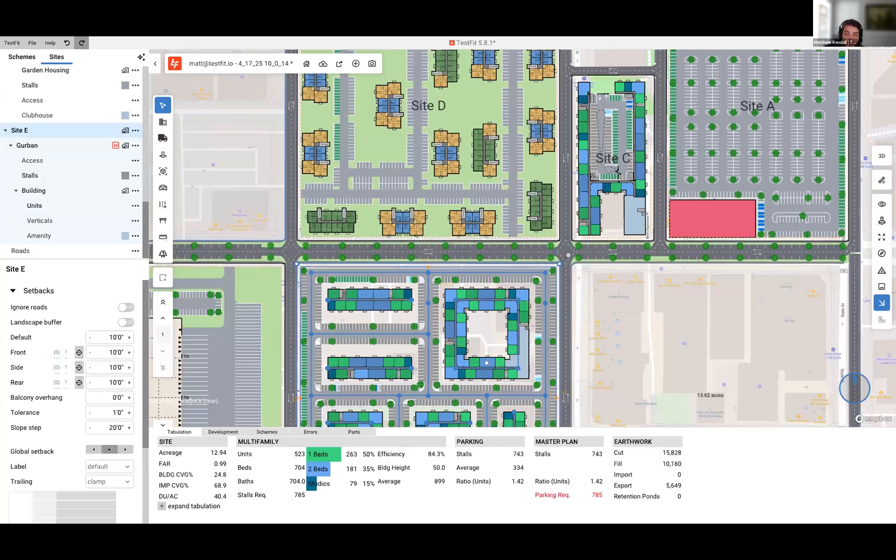
click(668, 352)
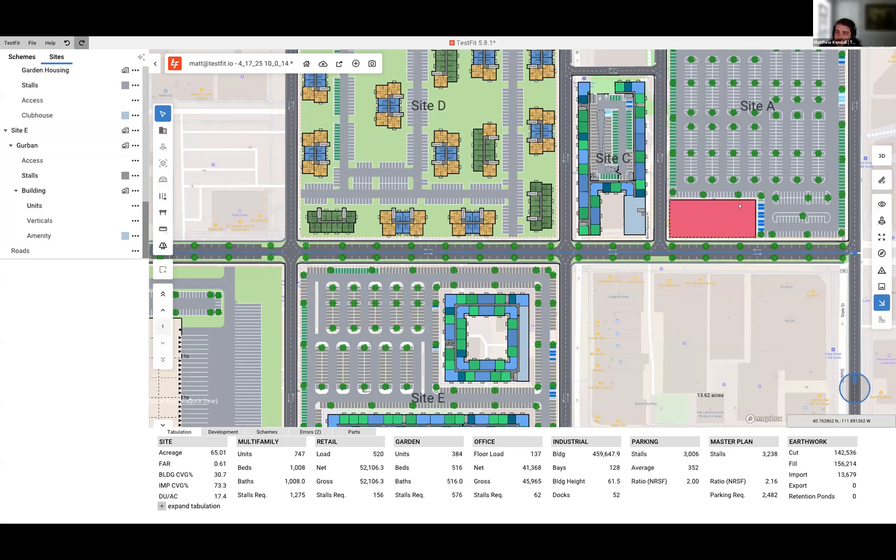
scroll(542, 247, down, 3)
middle_drag(829, 321, 782, 263)
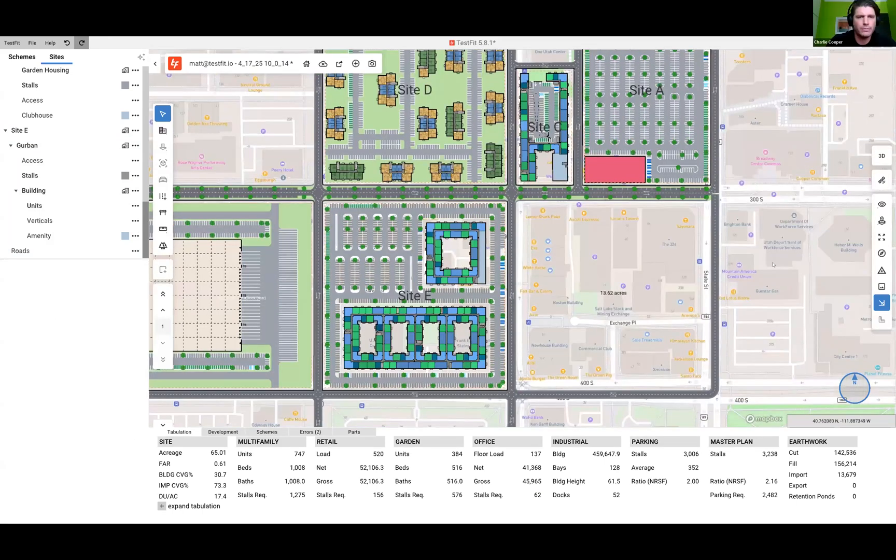
Start adding an easement to the master plan with the Draw Path Offset option
middle_drag(751, 161, 740, 261)
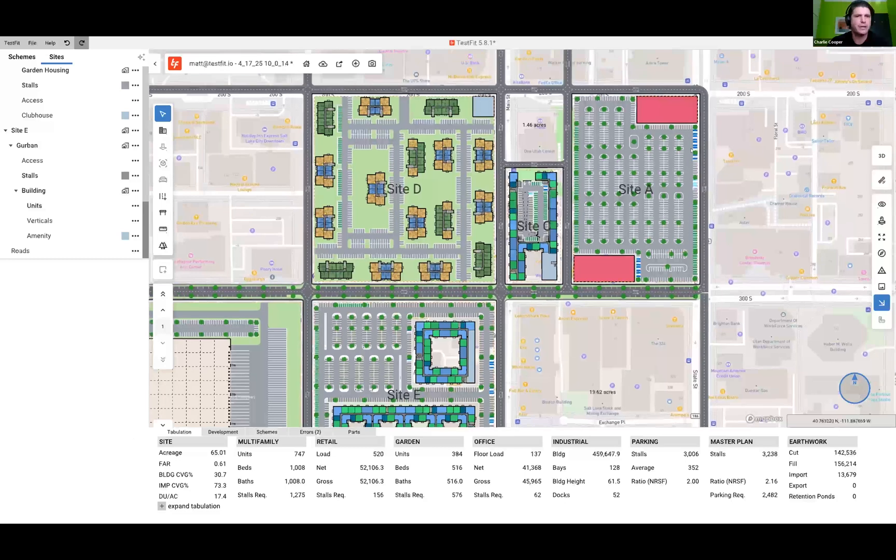
scroll(711, 125, up, 3)
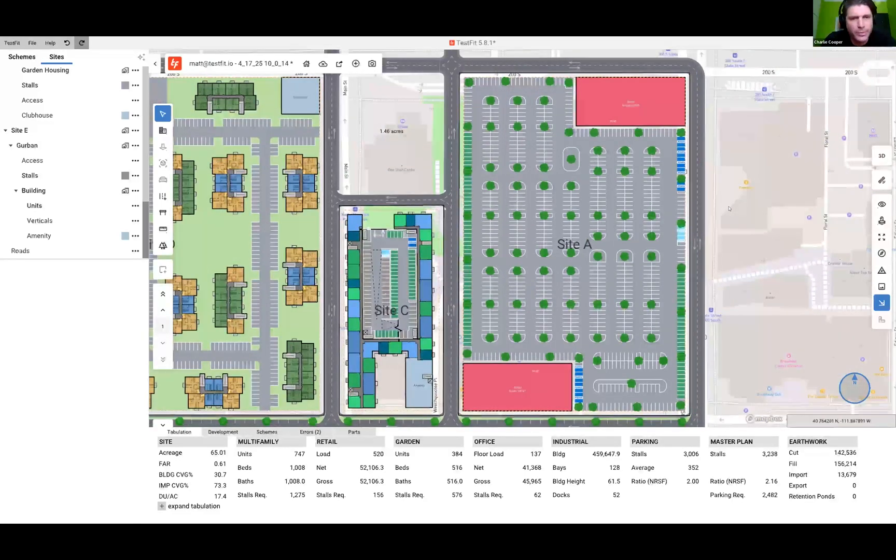
scroll(728, 208, down, 2)
scroll(726, 211, down, 2)
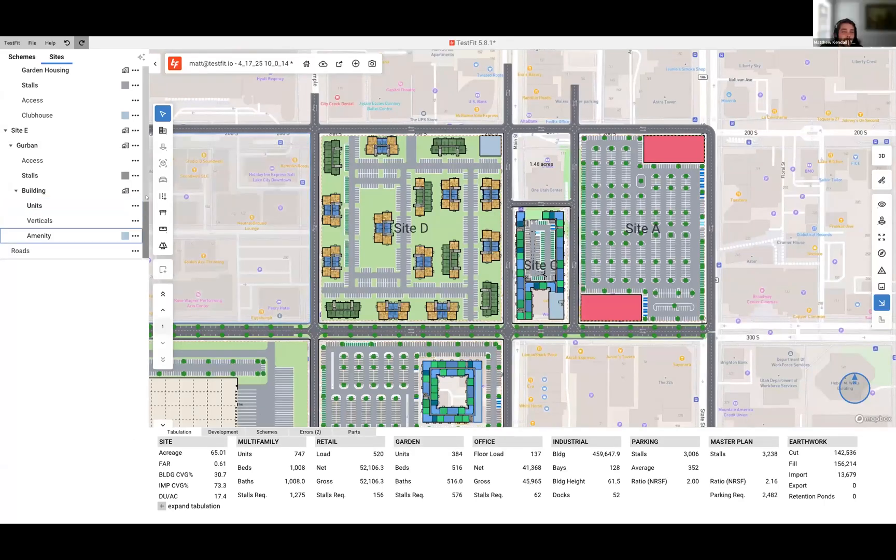
mouse_move(162, 213)
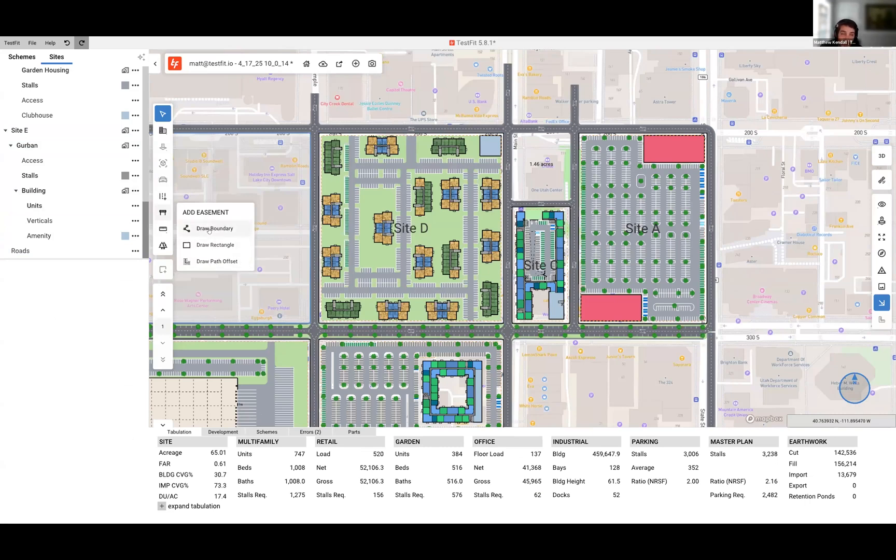
click(227, 263)
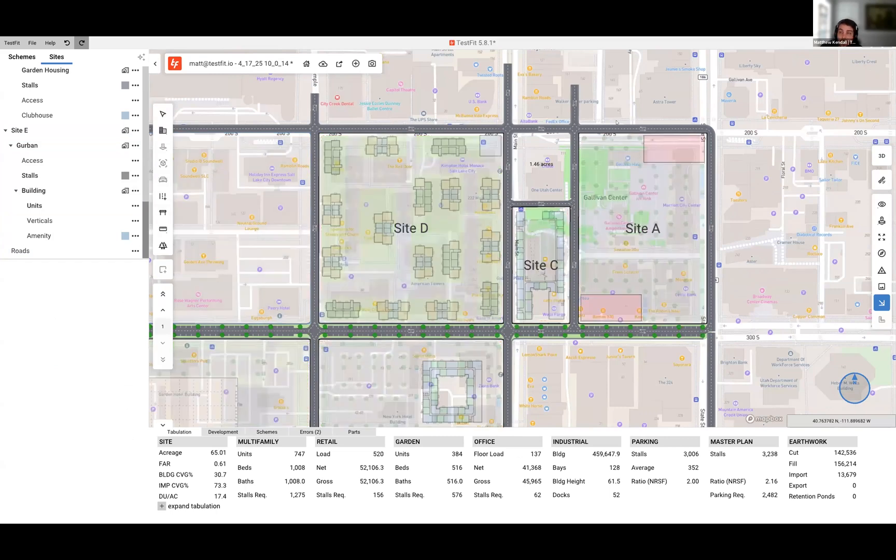
Draw an easement about 46' wide running south through Site A and bending southeast past its east boundary, and select it
click(615, 125)
click(617, 215)
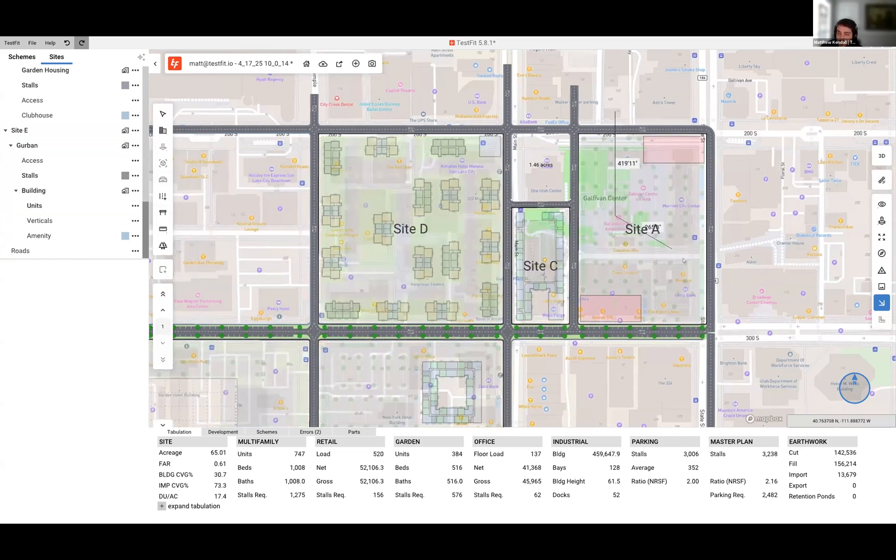
click(734, 284)
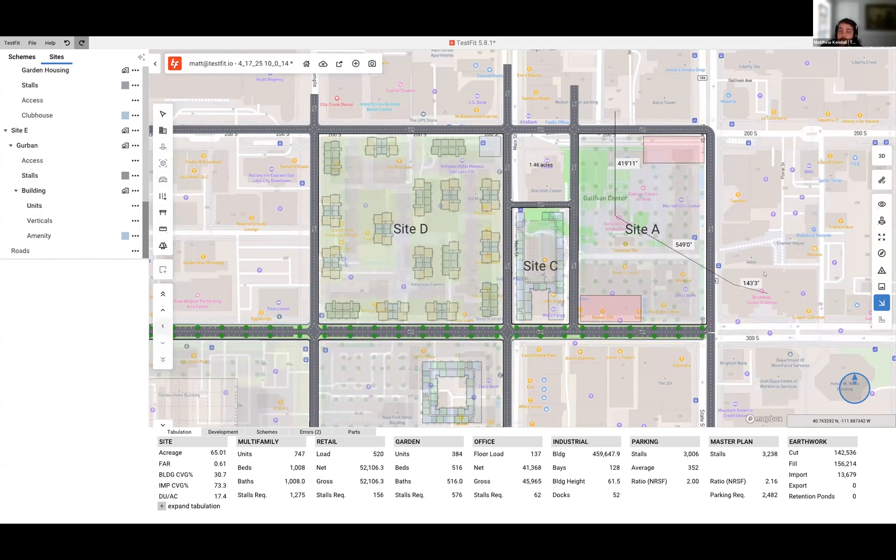
double_click(766, 285)
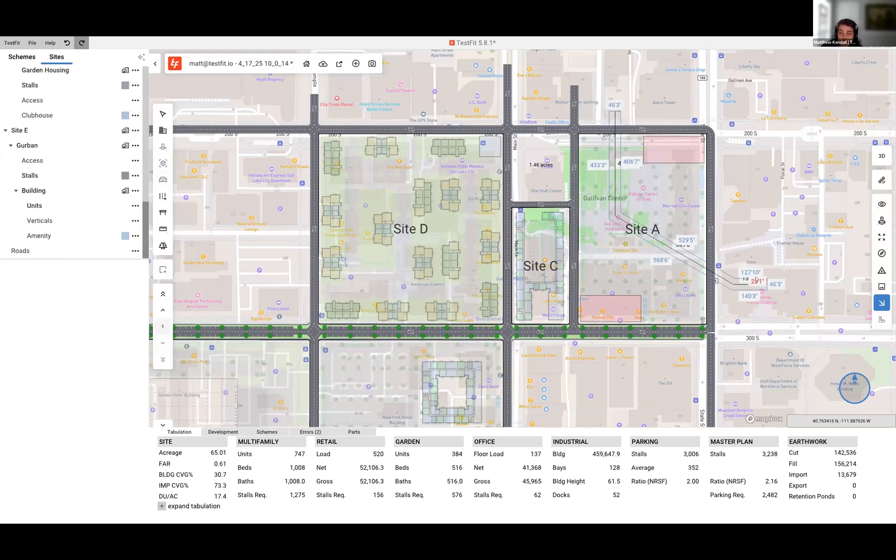
click(758, 282)
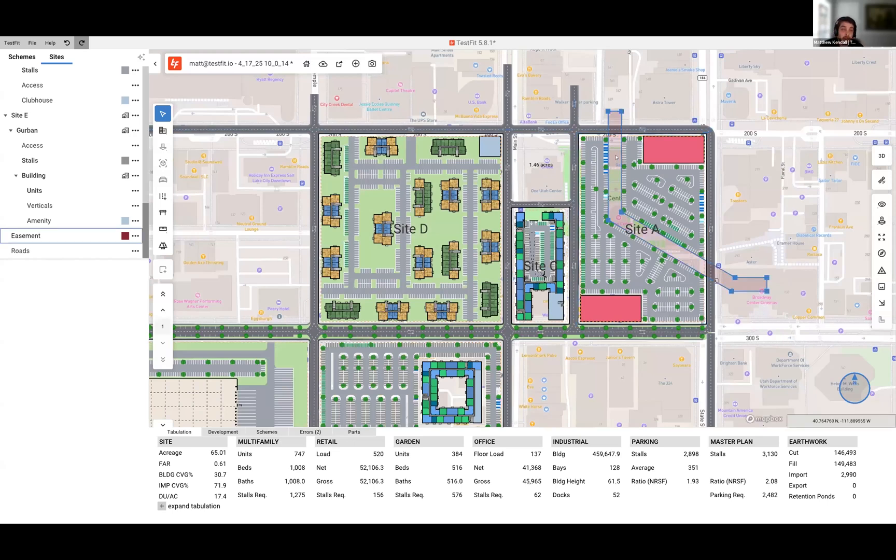
click(78, 236)
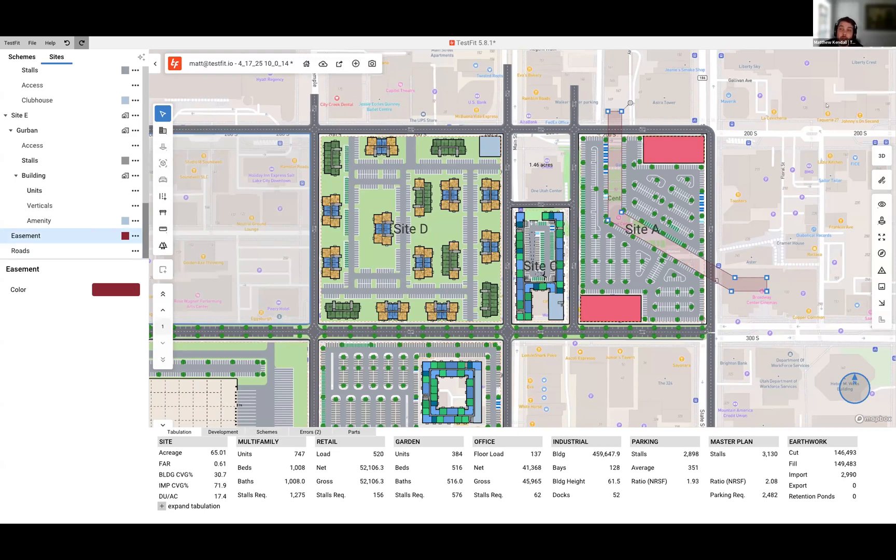
Add a drive aisle to Site A's parking that crosses the northern stretch of the easement
scroll(629, 152, up, 3)
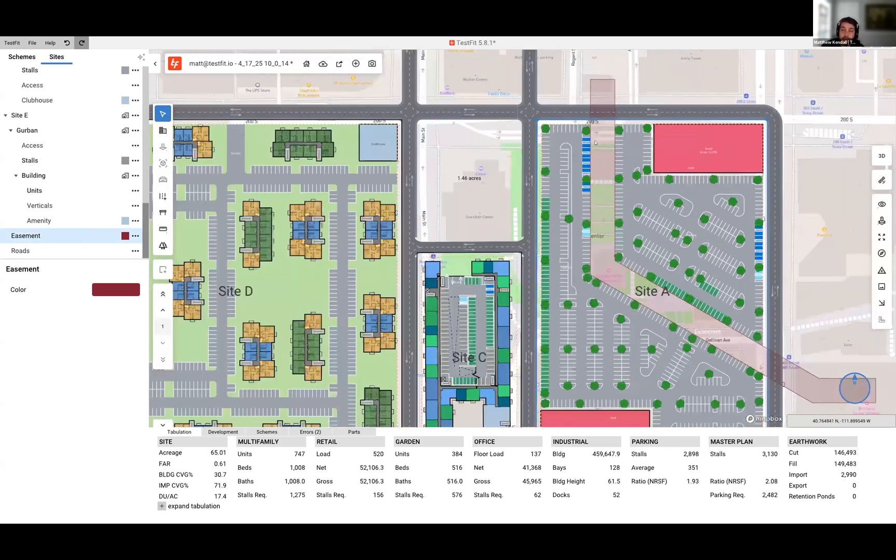
click(593, 148)
click(601, 96)
click(629, 179)
click(629, 178)
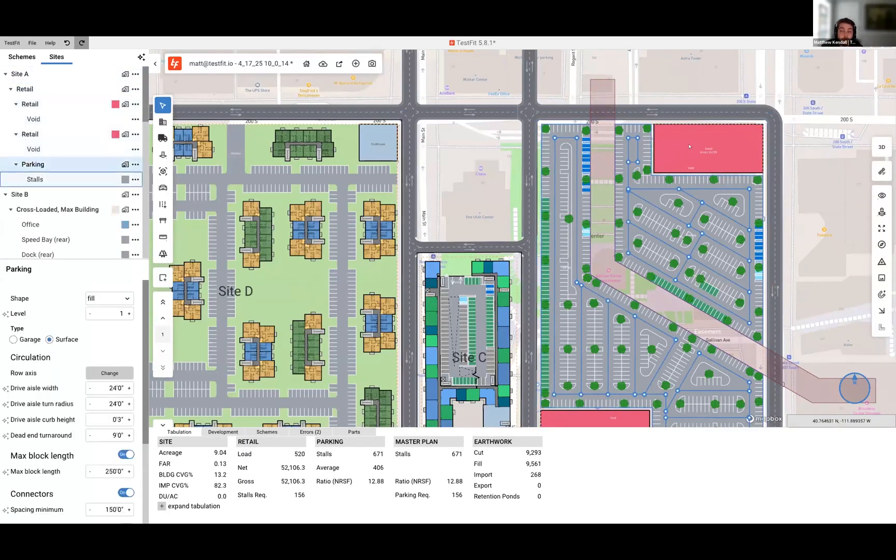
key(a)
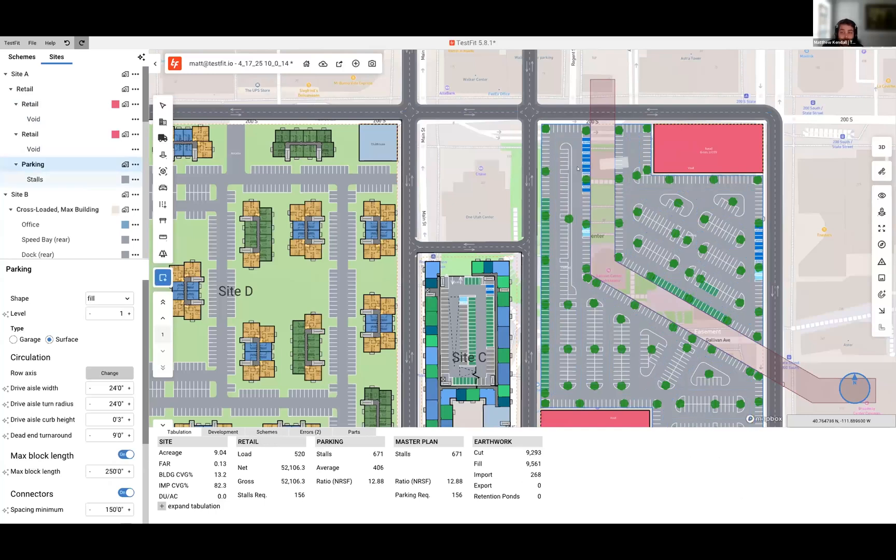
click(575, 162)
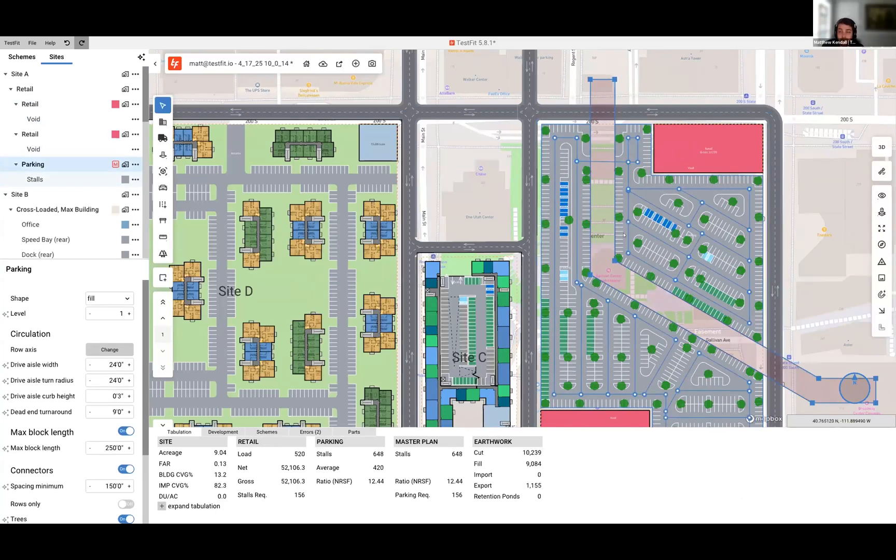
Delete the easement crossing Site A
click(799, 381)
click(582, 80)
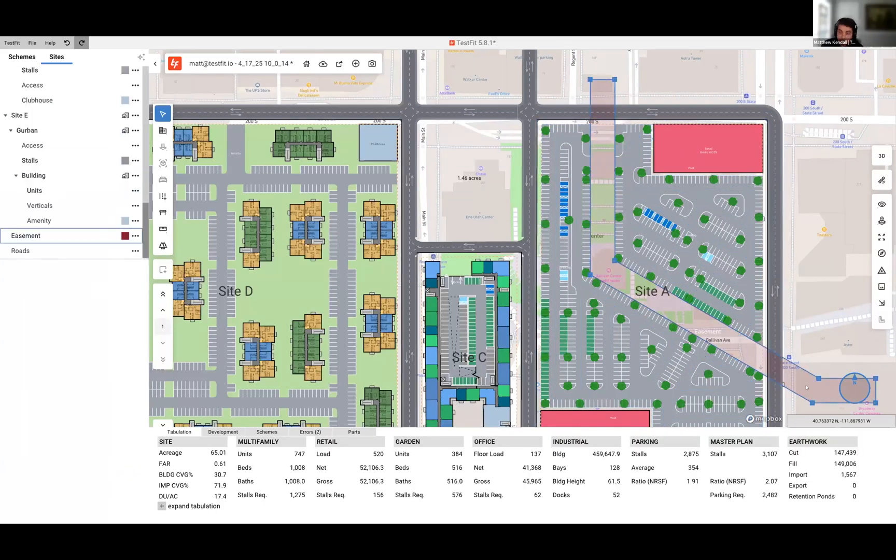
click(606, 90)
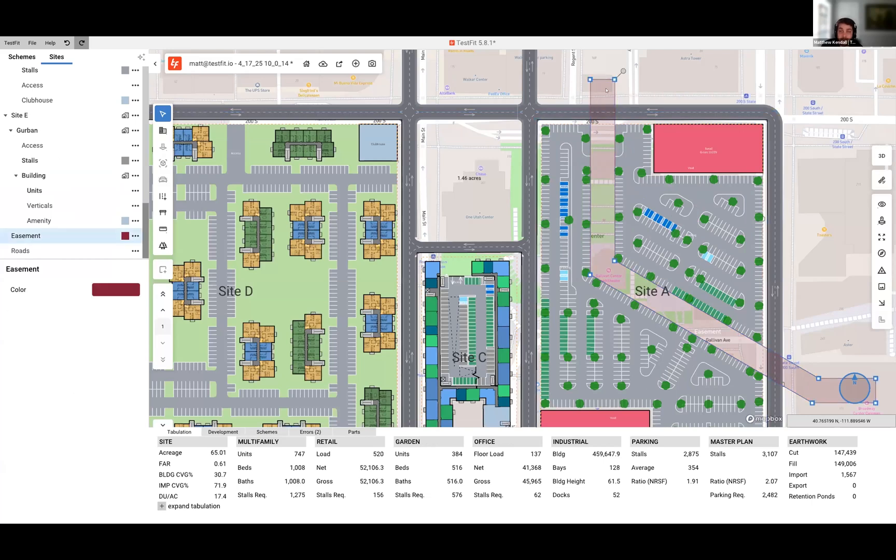
key(Delete)
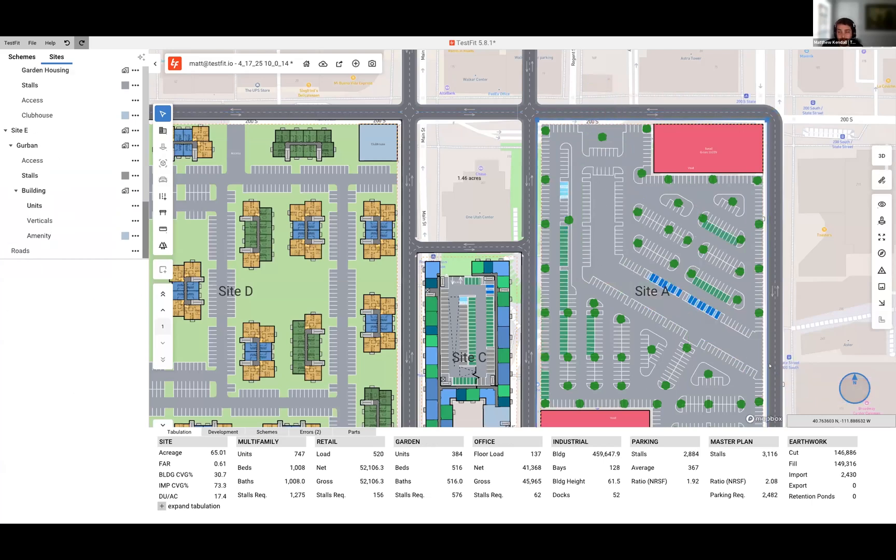
Examine Site A's parking aisles without the easement and undo the easement deletion
scroll(603, 157, up, 3)
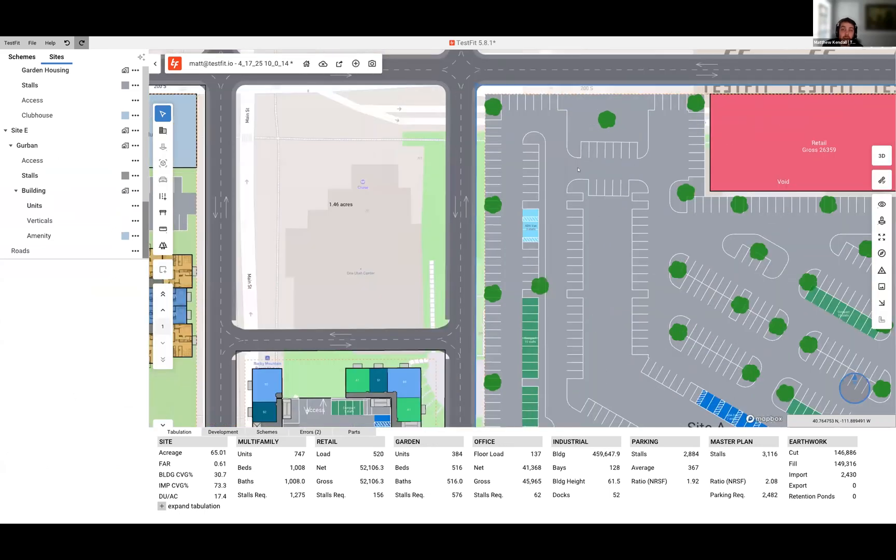
click(535, 169)
scroll(554, 162, down, 3)
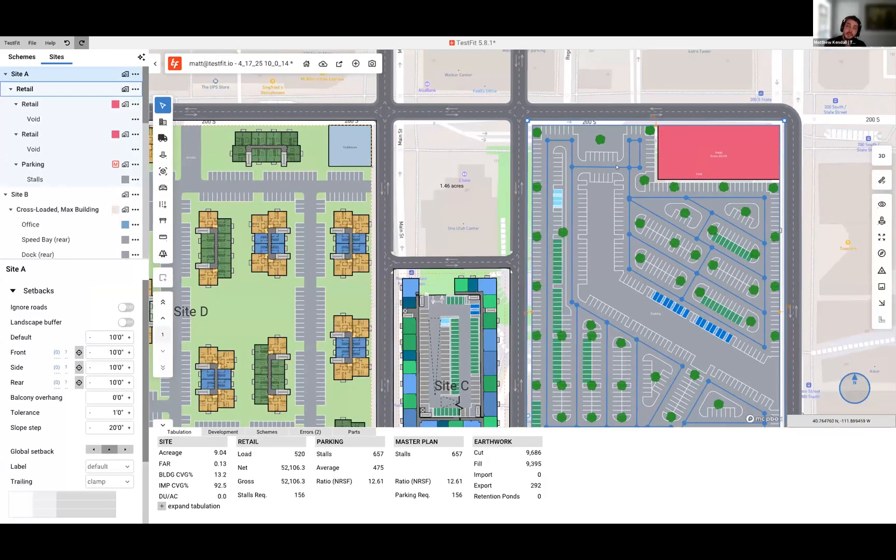
key(ctrl+z)
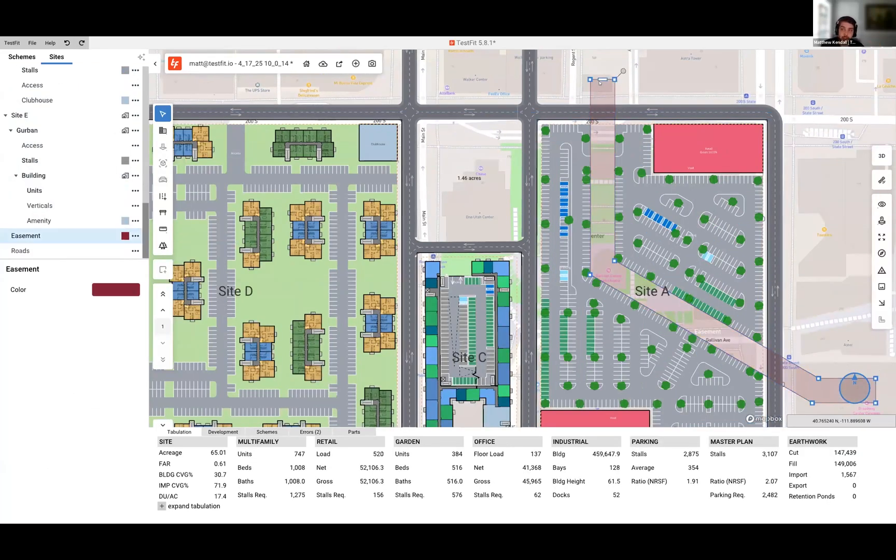
Pull the easement's north end back to Site A's northern boundary along 200 S
drag(600, 83, 597, 119)
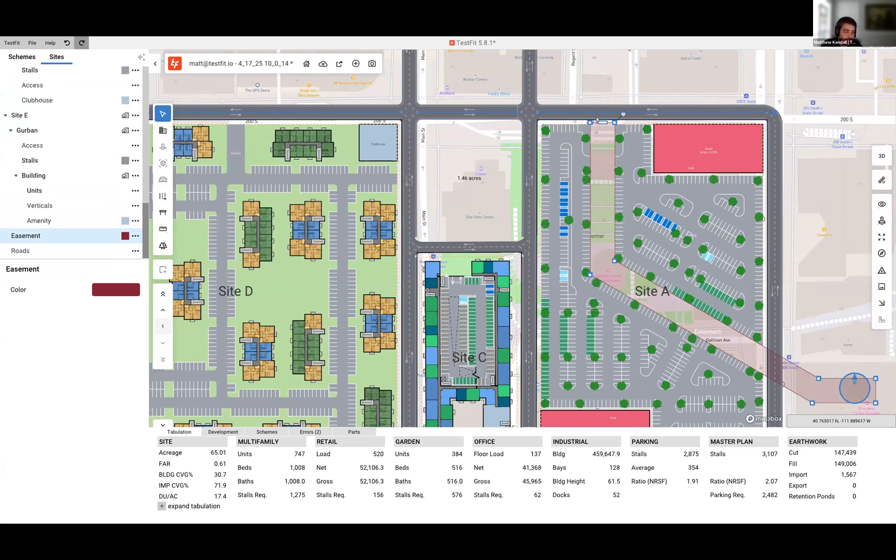
scroll(616, 192, down, 2)
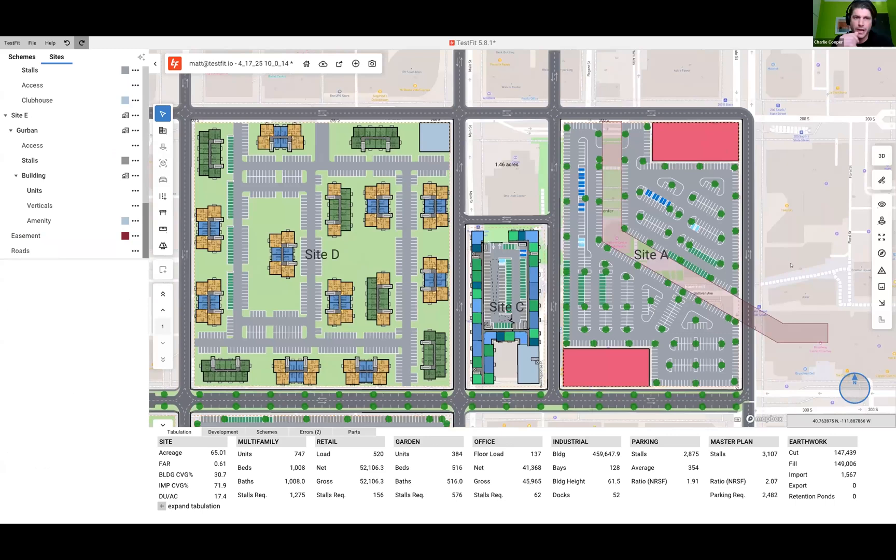
click(791, 322)
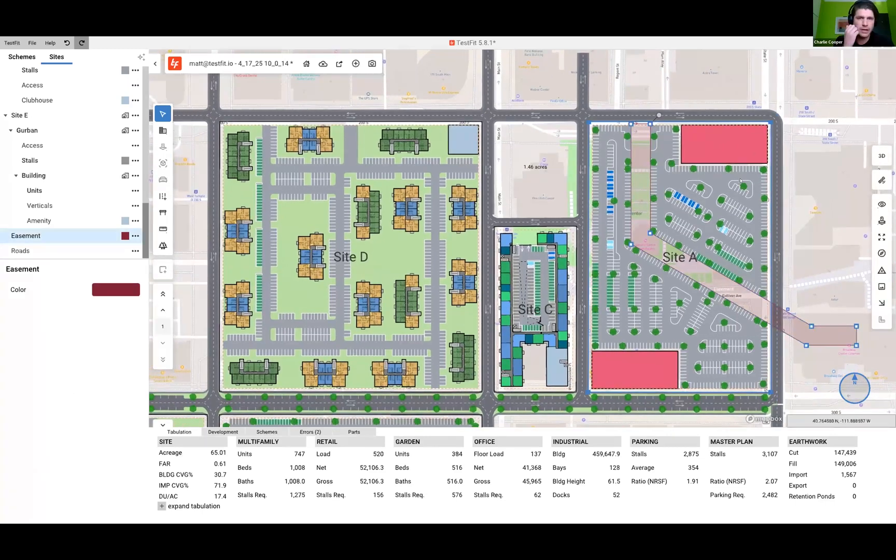
click(633, 91)
mouse_move(605, 101)
mouse_down()
mouse_move(621, 95)
mouse_move(617, 89)
mouse_up()
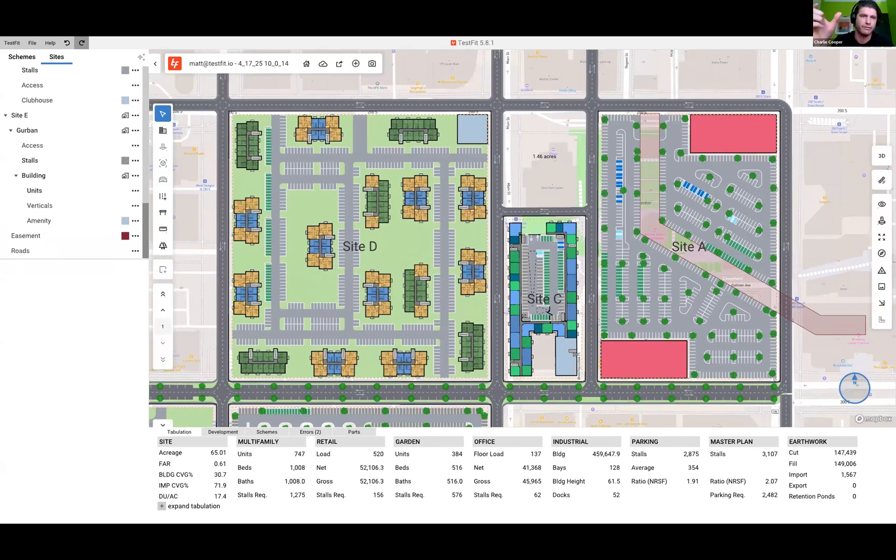
Show the master plan in 3D with 3D terrain turned on
click(882, 156)
right_drag(443, 191, 382, 175)
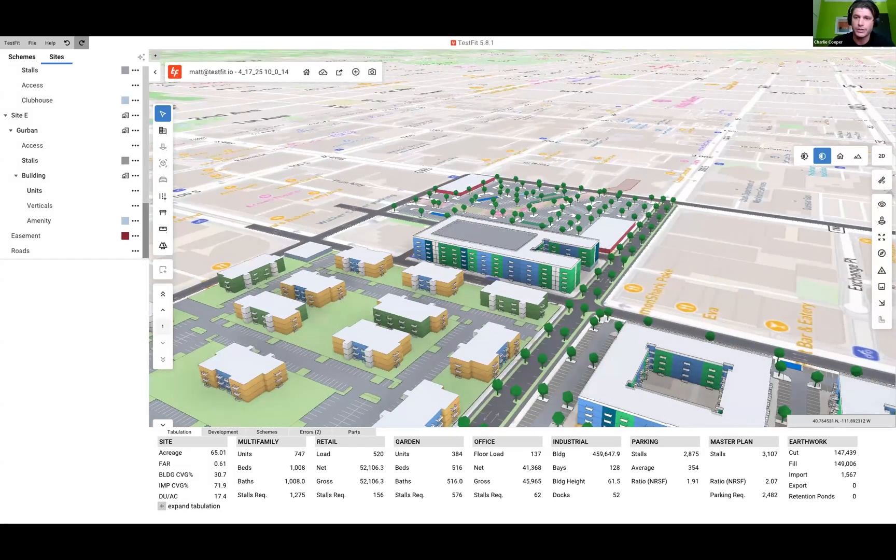
click(840, 155)
click(840, 156)
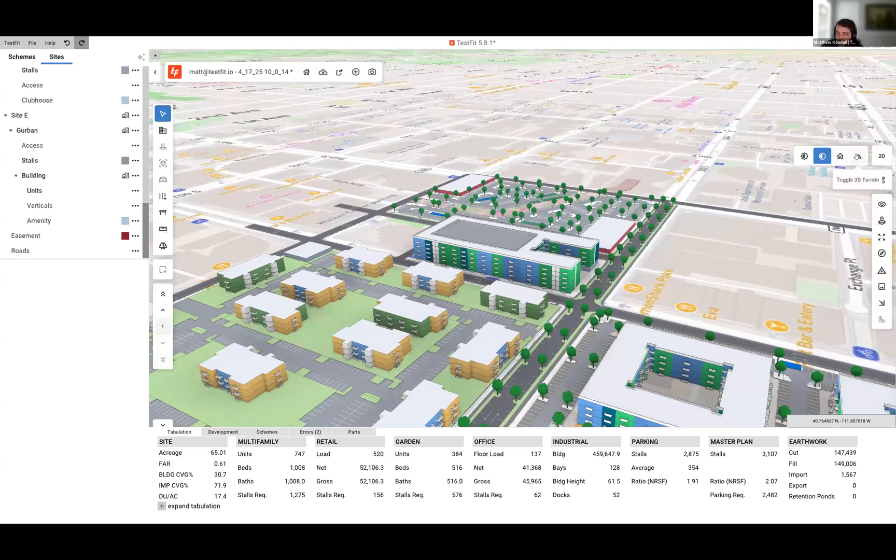
click(857, 156)
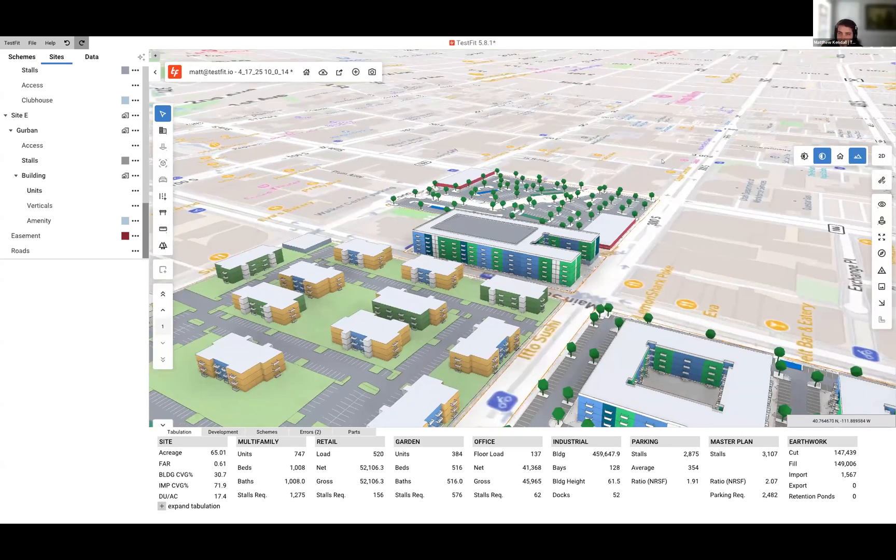
Examine the buildings against the surrounding 3D terrain and return to the 2D plan
scroll(652, 164, down, 10)
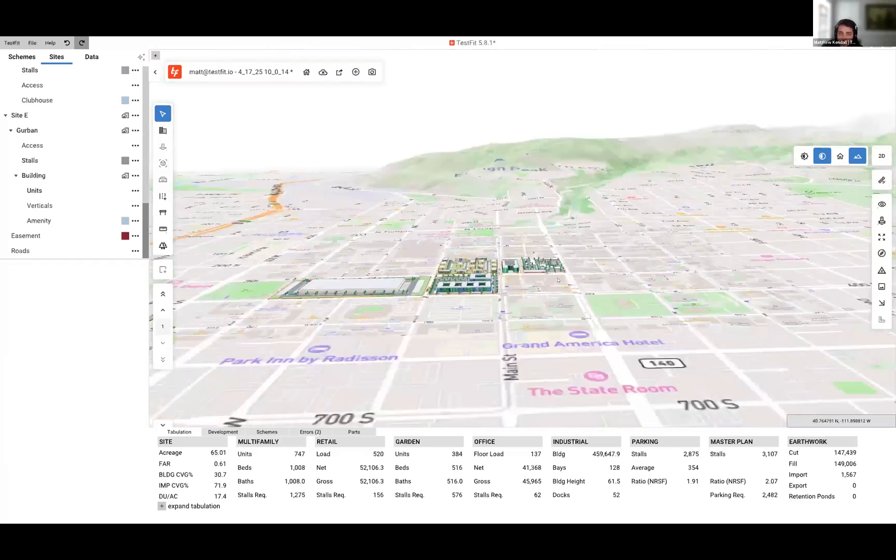
scroll(457, 205, up, 3)
scroll(746, 269, up, 10)
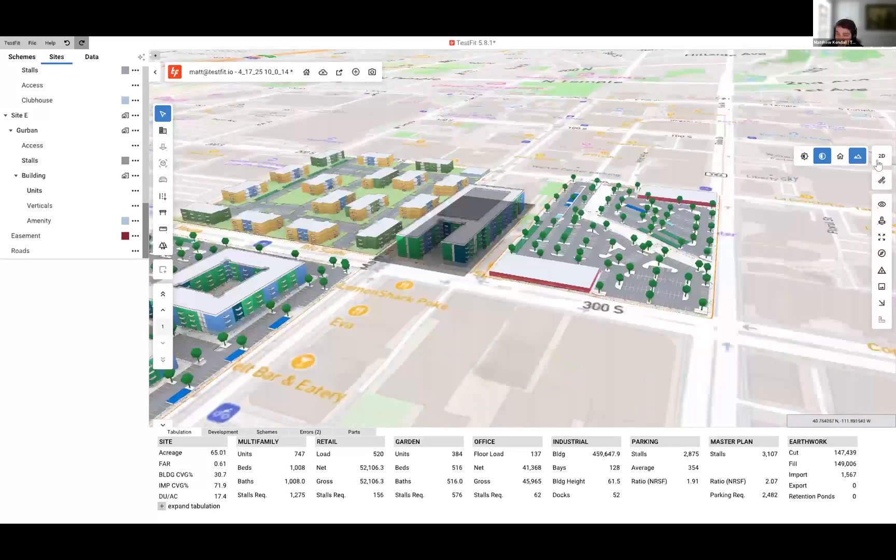
key(space)
scroll(670, 264, down, 5)
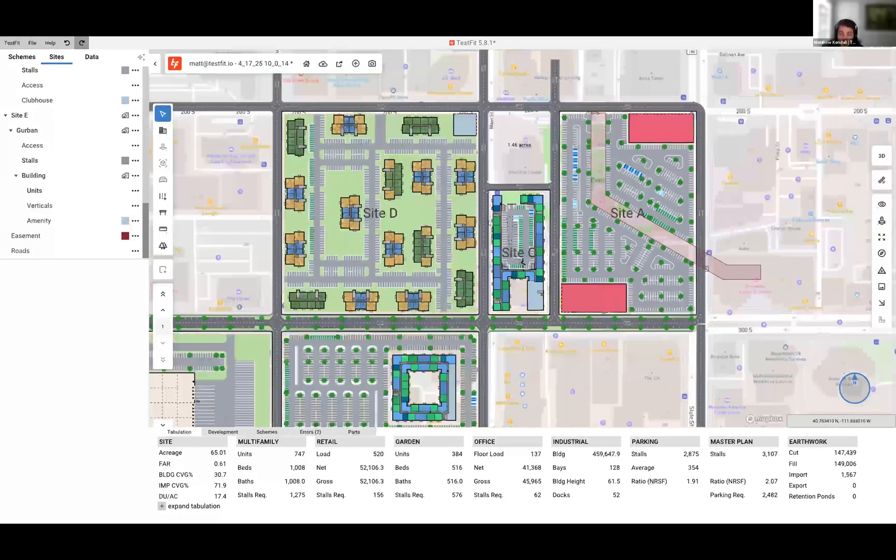
Raise the earthwork visibility to about 68 to display Site D's spot elevations
click(881, 206)
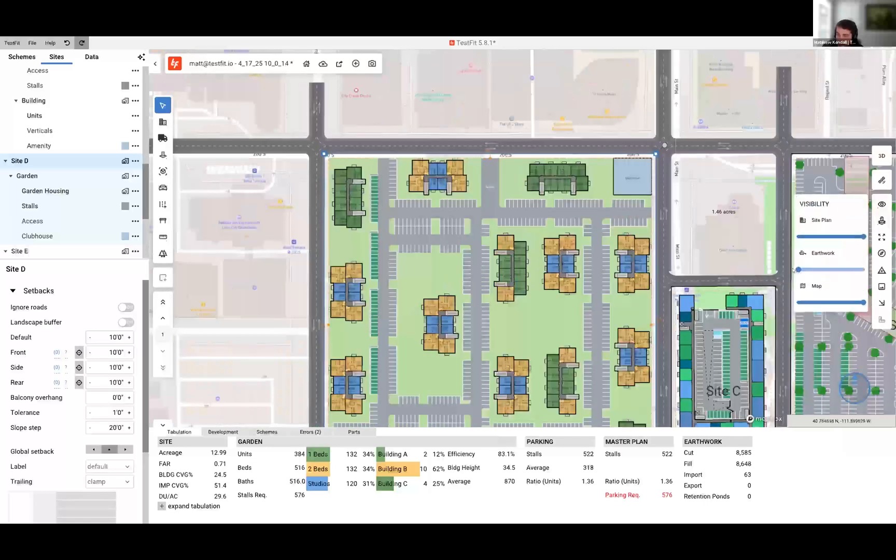
drag(798, 269, 842, 270)
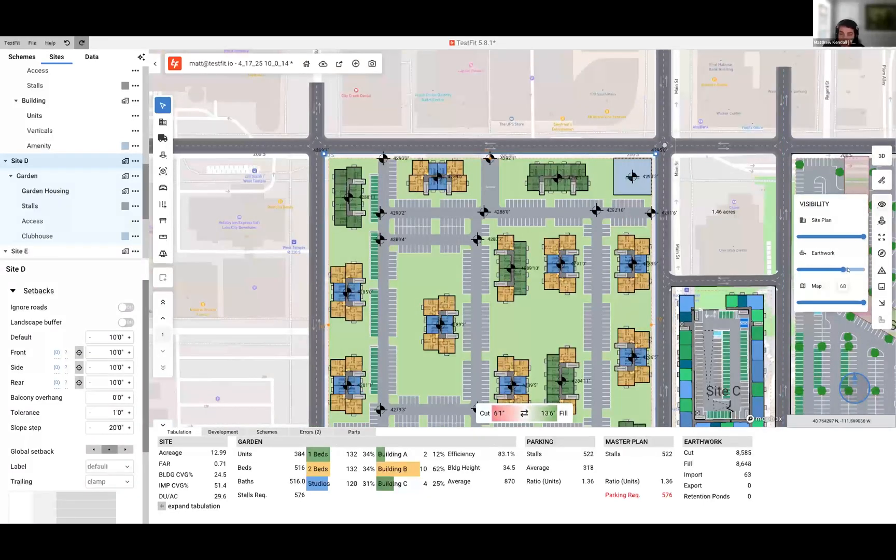
scroll(490, 254, down, 5)
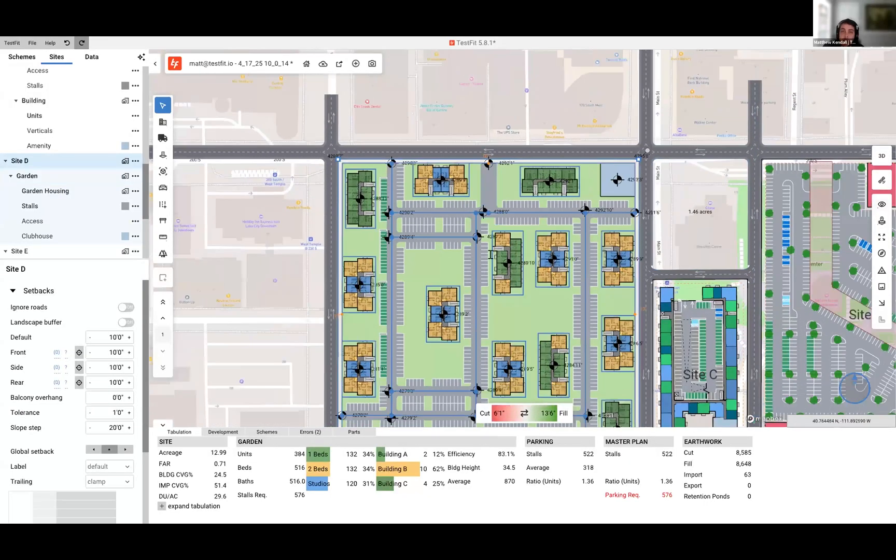
Start defining a new site by parcels in the blocks around Temple Square, north of the existing sites
scroll(491, 252, down, 5)
middle_drag(510, 148, 501, 219)
click(469, 151)
click(162, 131)
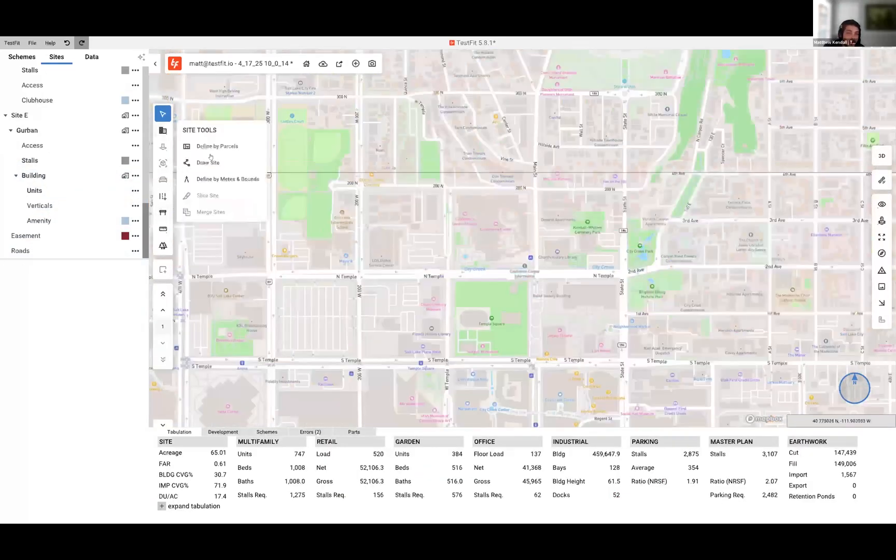
click(211, 163)
scroll(481, 203, up, 3)
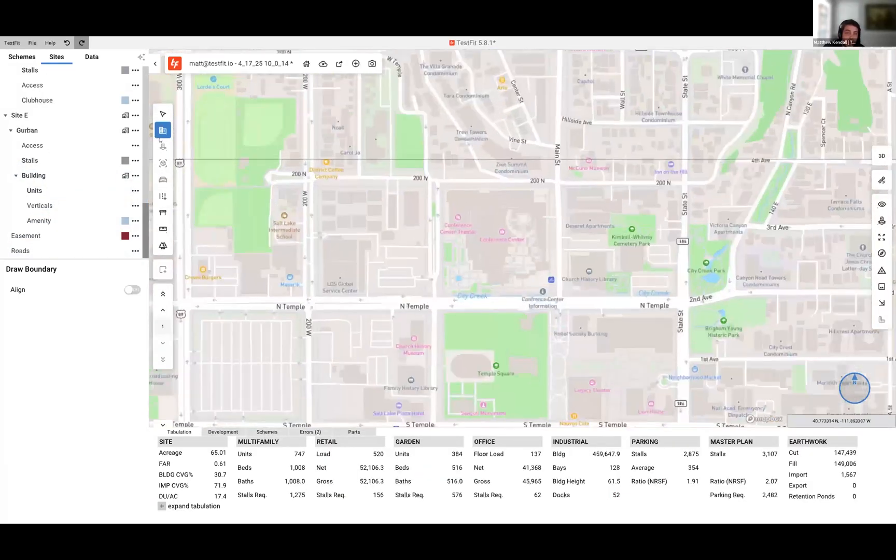
click(163, 131)
click(217, 146)
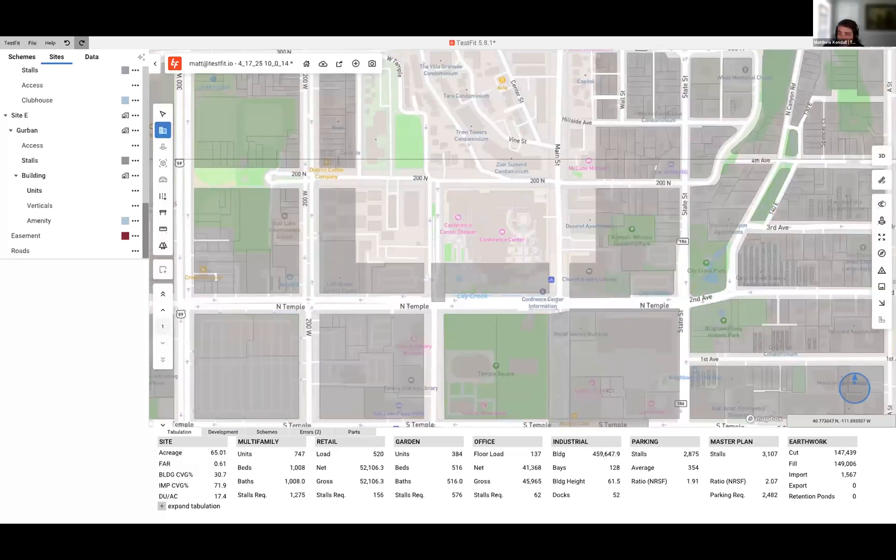
Turn on the elevation contour map and create a new site from the full-block parcel directly north of Temple Square
mouse_move(881, 220)
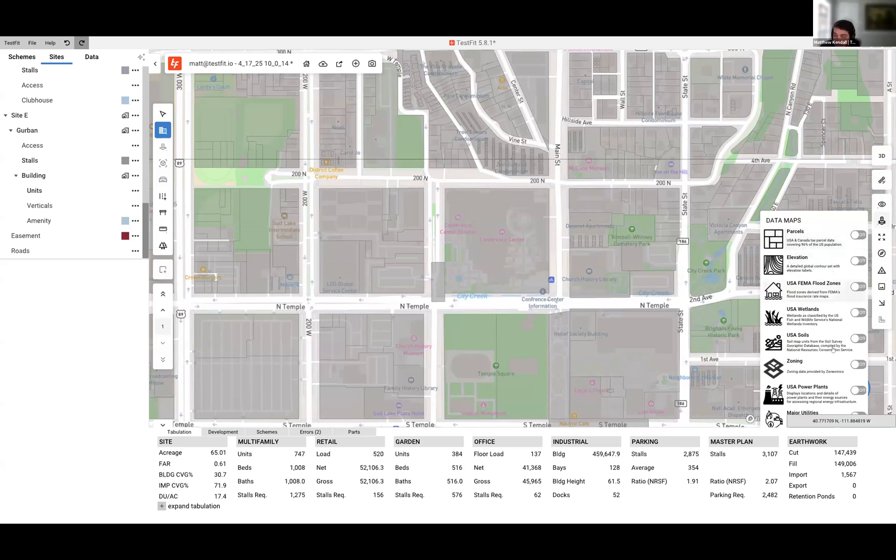
click(858, 366)
click(857, 365)
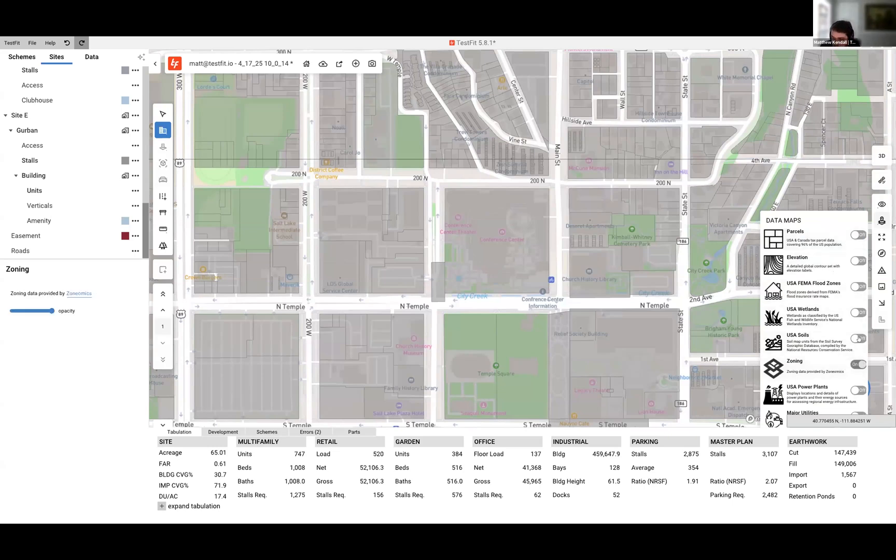
click(858, 260)
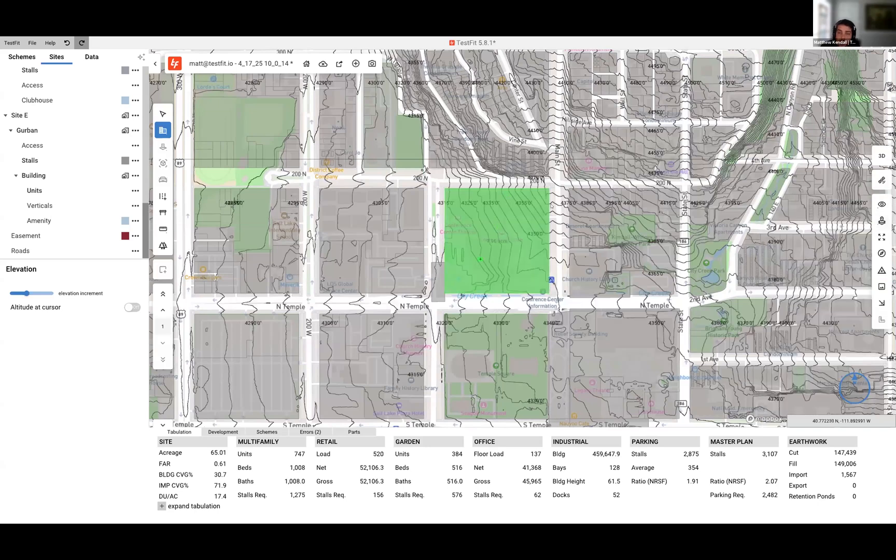
click(517, 209)
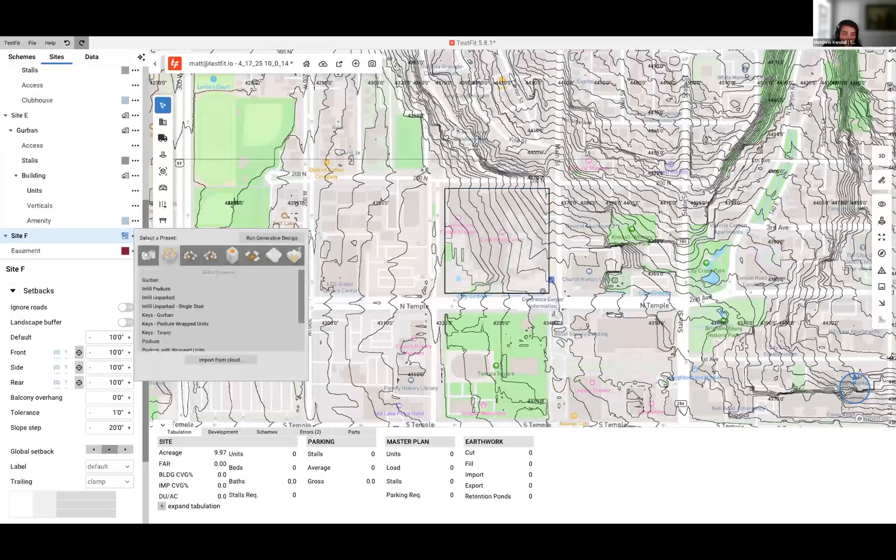
Apply the Townhomes preset to Site F, the full block north of Temple Square
click(125, 235)
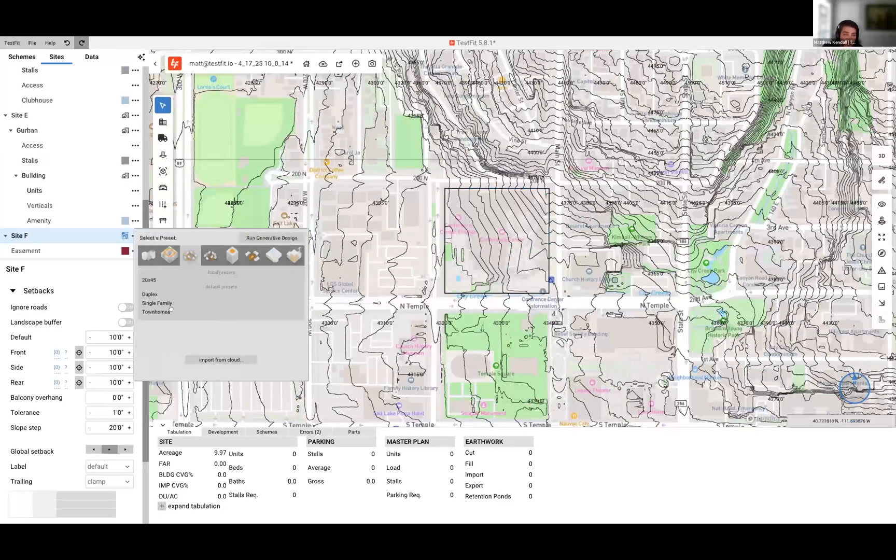
click(170, 311)
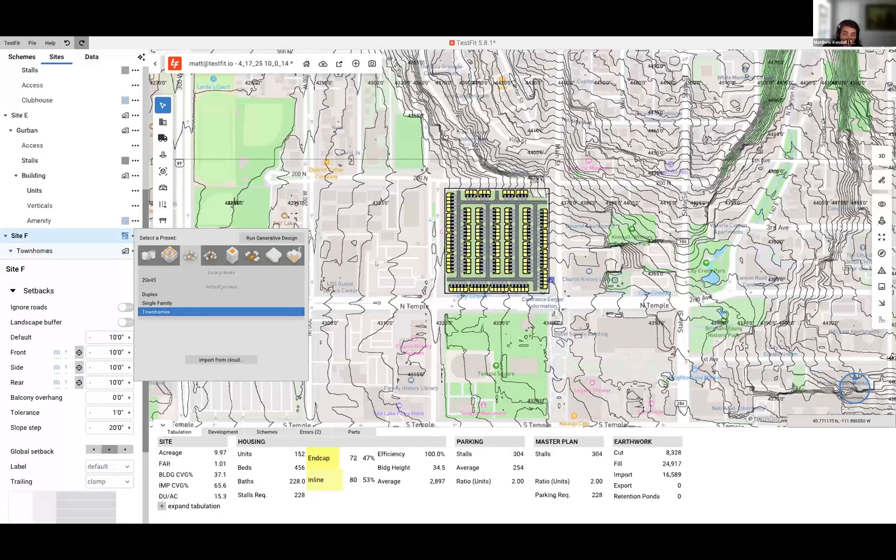
click(395, 252)
scroll(496, 203, up, 5)
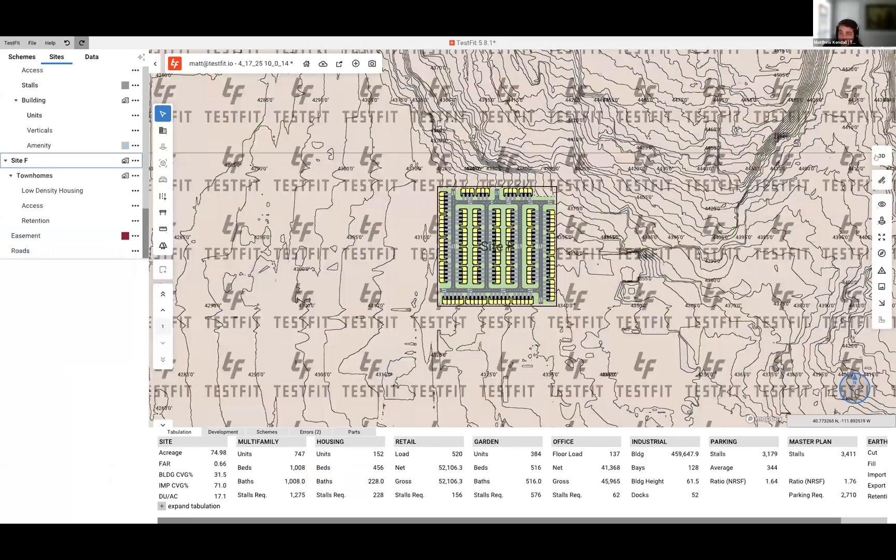
Inspect the Site F townhomes against the sloping terrain in 3D and return to the 2D plan
click(882, 156)
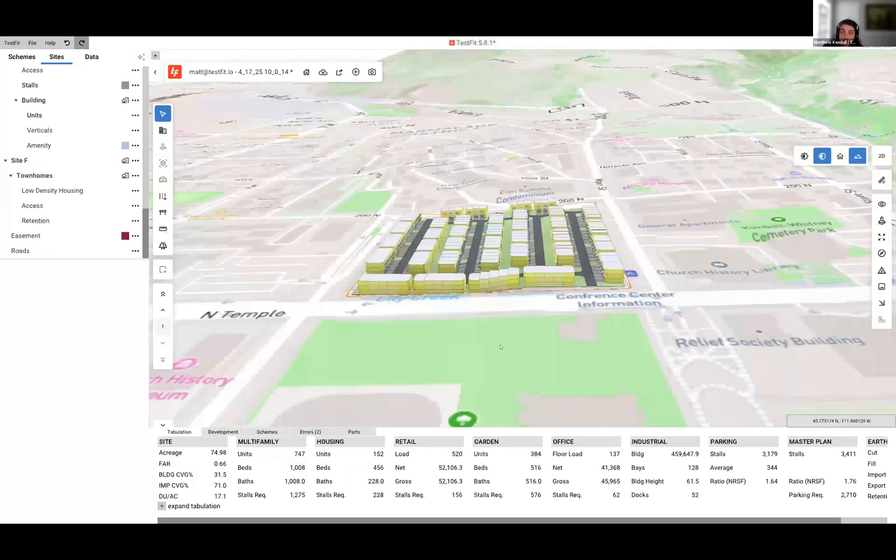
scroll(514, 236, up, 6)
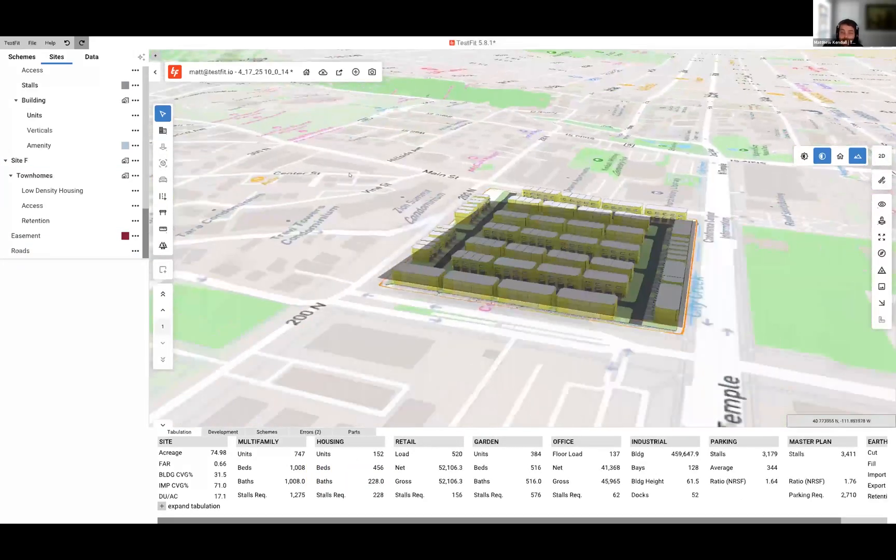
middle_drag(511, 231, 399, 178)
middle_drag(326, 159, 519, 162)
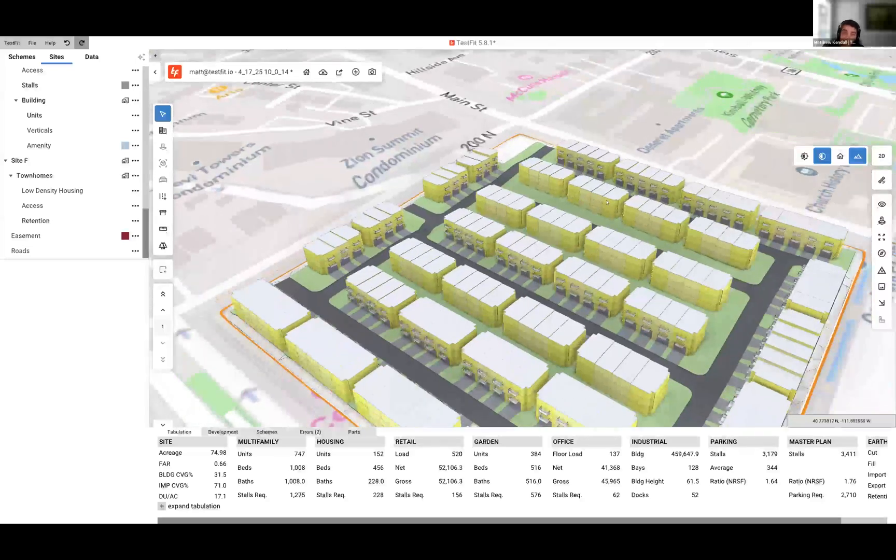
click(882, 154)
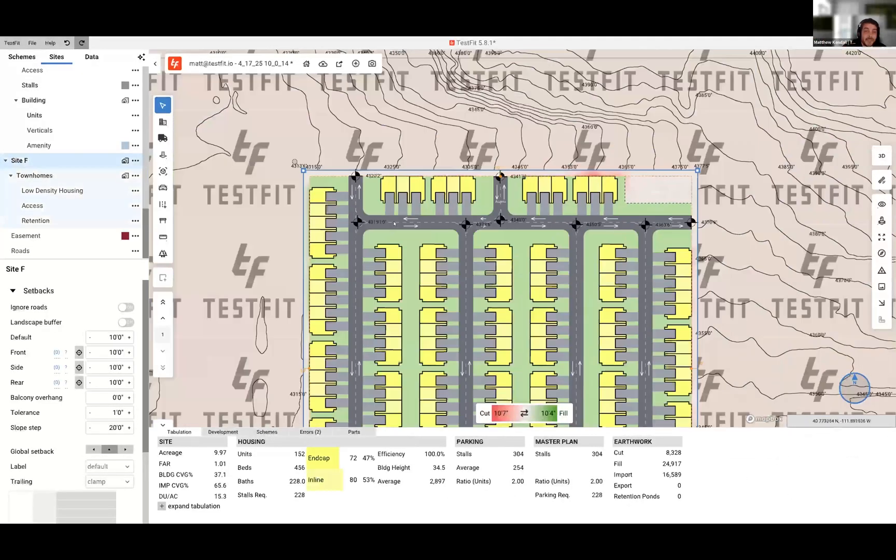
Select Site F and examine the spot elevations at its drive intersections from the north edge to the south drive
click(619, 247)
scroll(619, 246, up, 3)
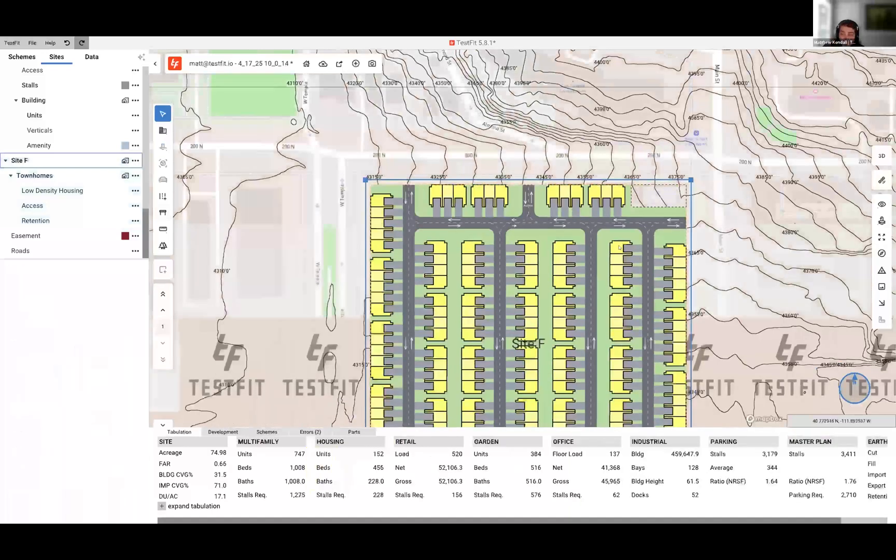
click(619, 247)
scroll(620, 246, up, 4)
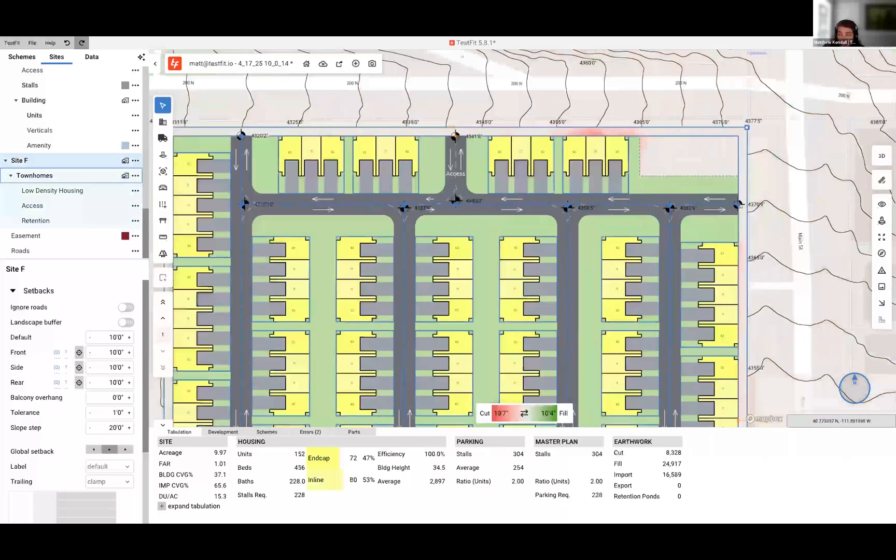
scroll(735, 202, up, 1)
scroll(734, 202, down, 2)
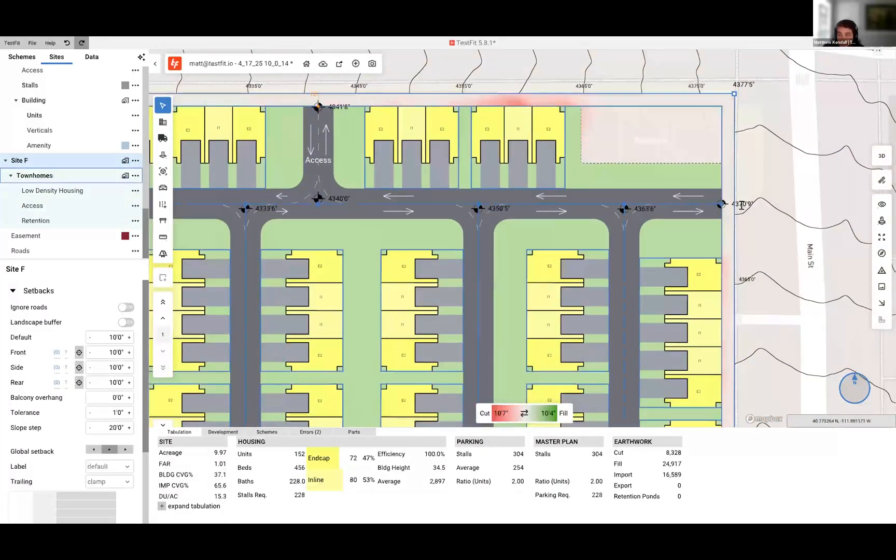
scroll(676, 210, up, 1)
scroll(735, 212, down, 1)
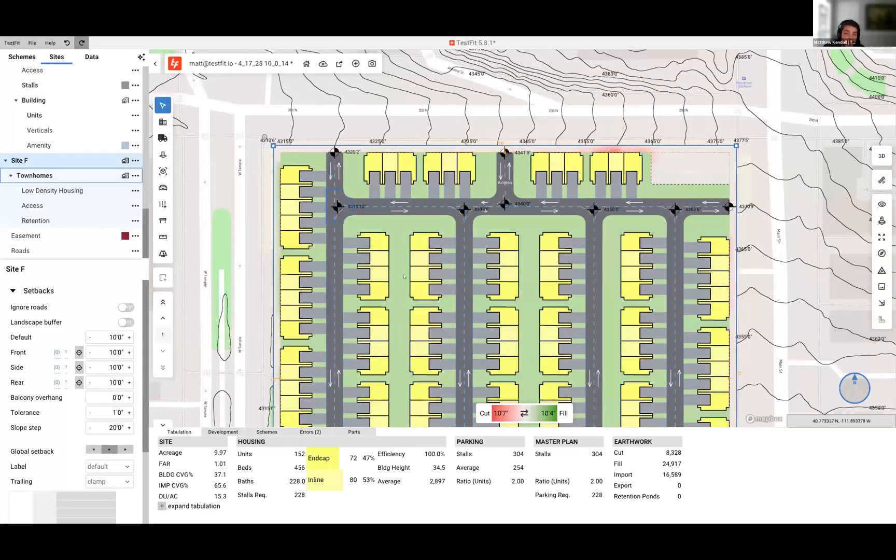
scroll(678, 207, down, 3)
middle_drag(677, 207, 679, 155)
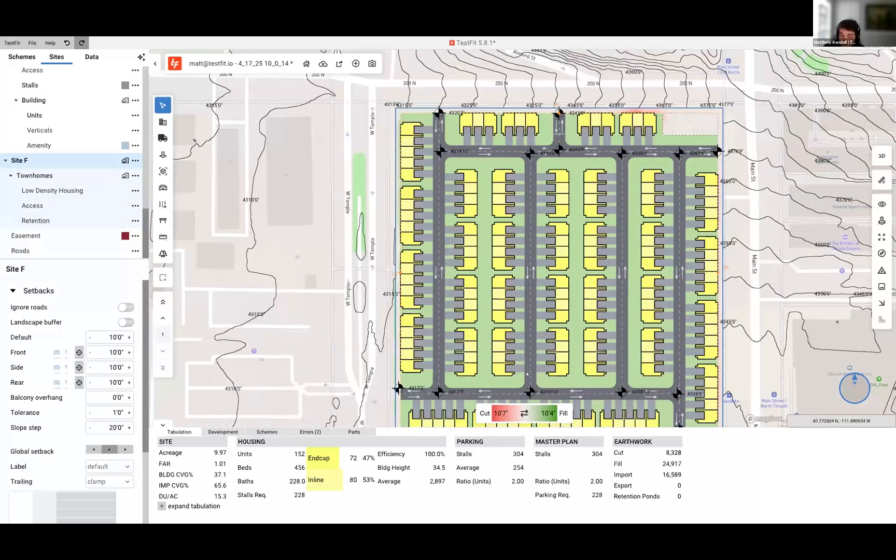
middle_drag(539, 394, 541, 353)
scroll(541, 353, up, 2)
scroll(540, 353, down, 1)
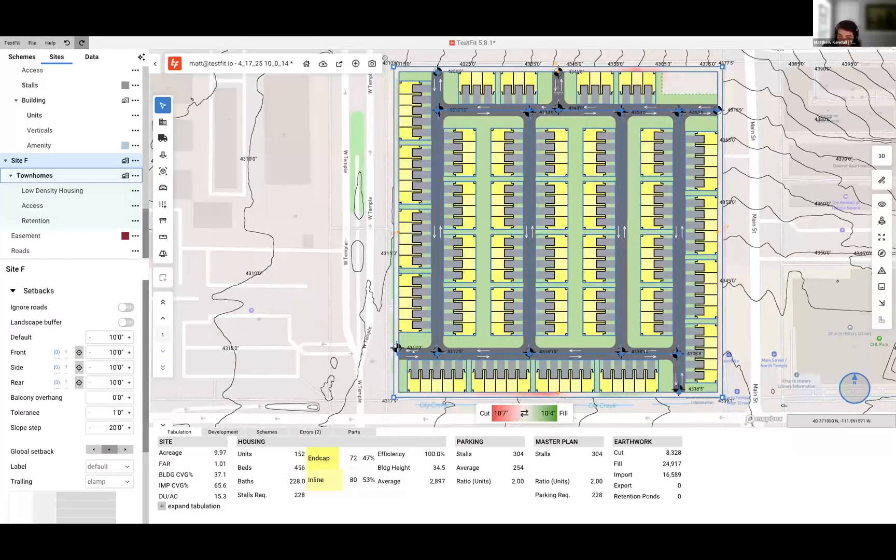
scroll(461, 356, up, 2)
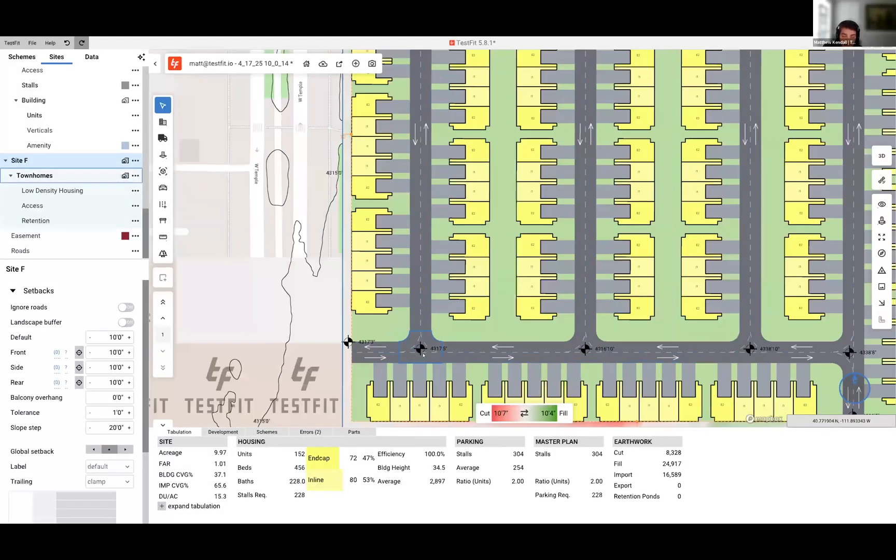
Set the spot elevation of the second intersection from the west on Site F's south drive to 4350 feet
click(606, 348)
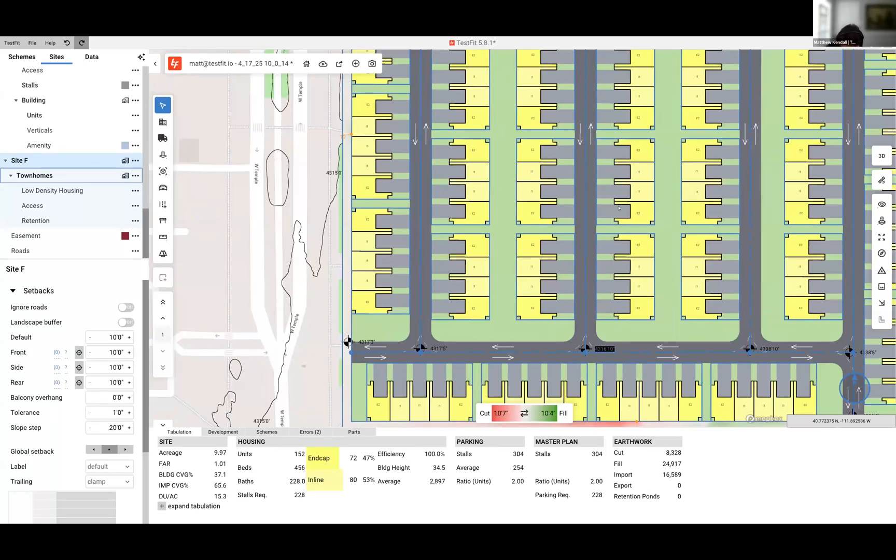
text(4350)
key(Return)
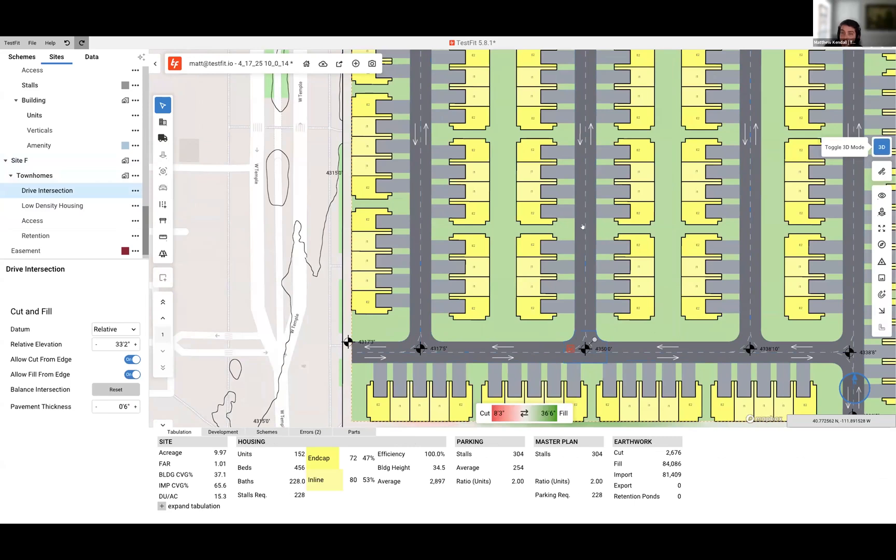
Inspect the raised intersection in 3D, undo its elevation change and return to the 2D plan
click(881, 147)
scroll(772, 160, down, 5)
middle_drag(772, 161, 823, 96)
click(881, 147)
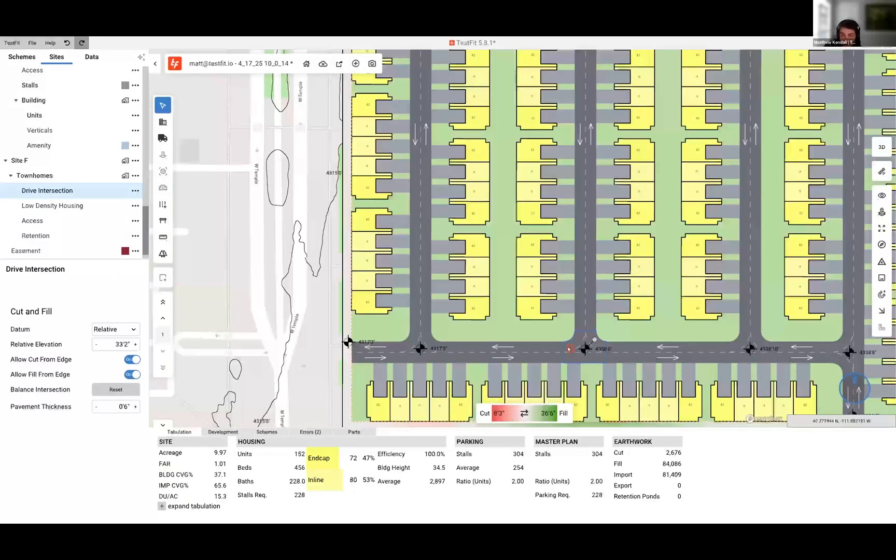
click(881, 148)
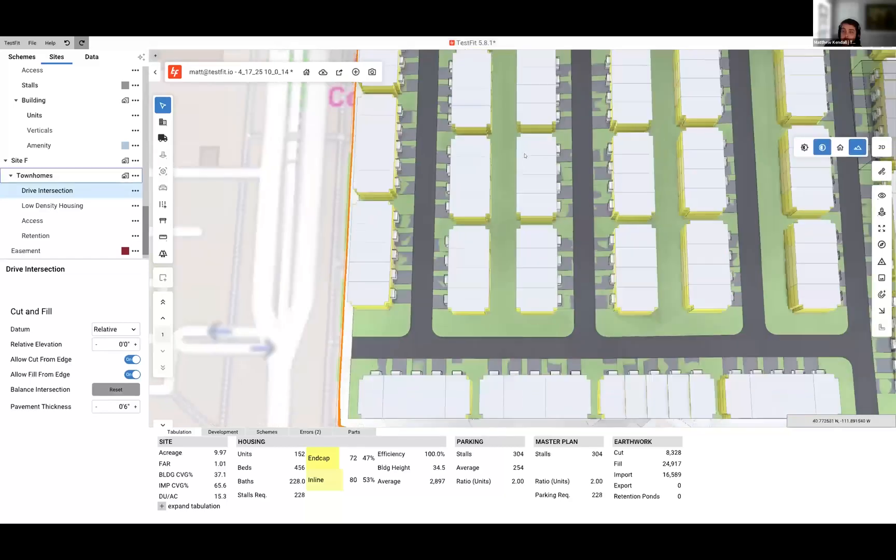
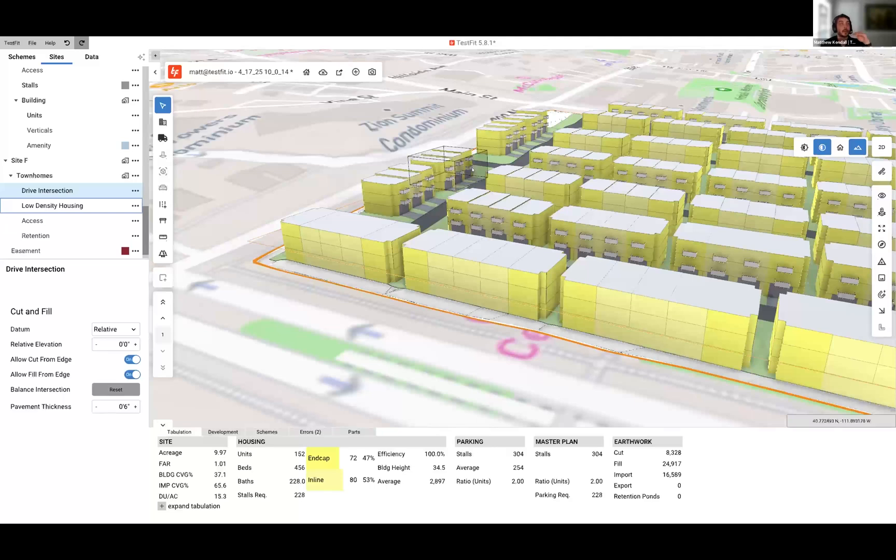
click(882, 147)
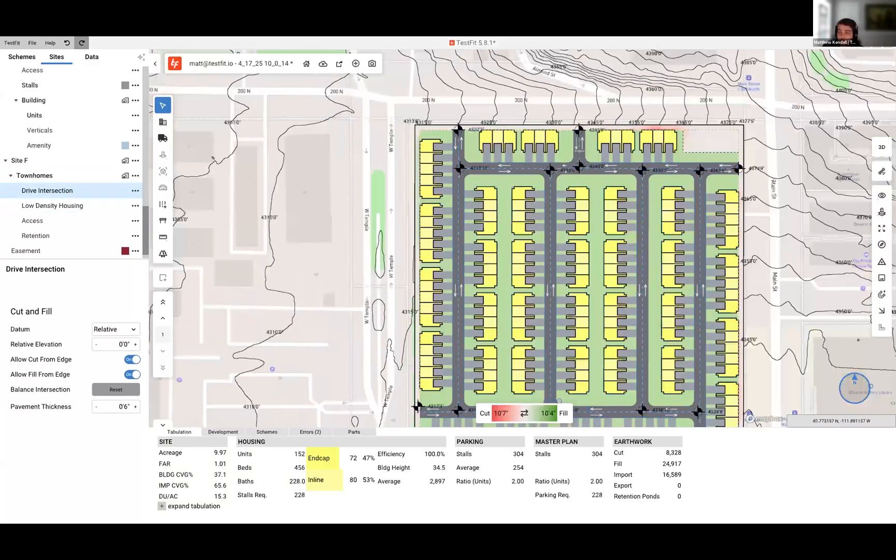
Add a pond to Site F and move it to the middle of the site's north edge
double_click(630, 306)
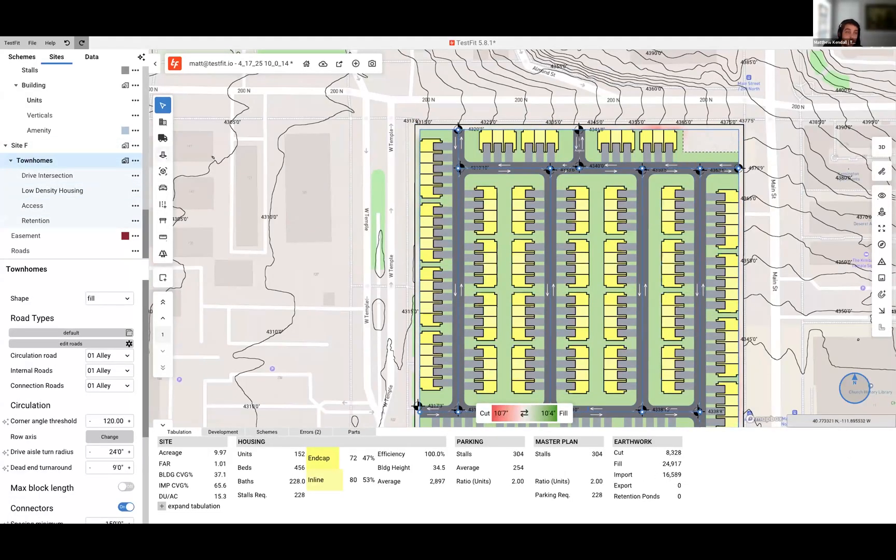
click(64, 149)
click(66, 155)
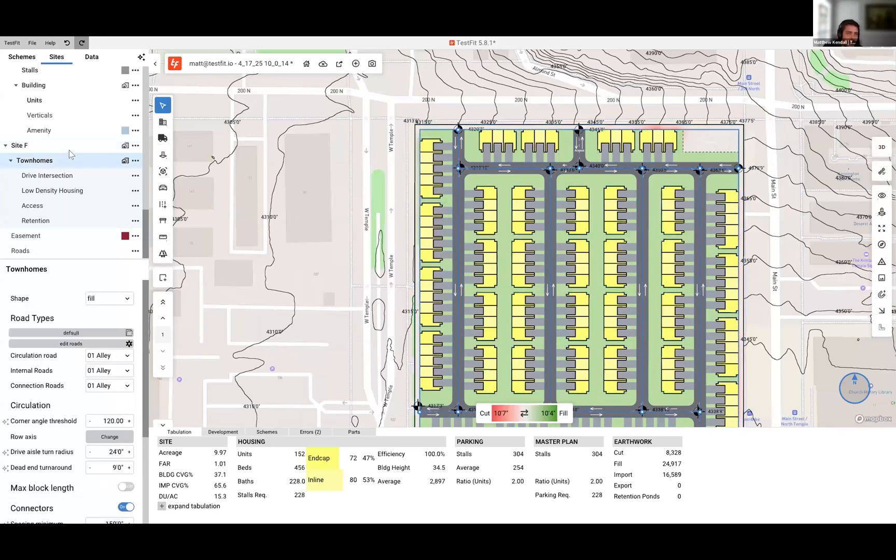
click(115, 147)
click(135, 146)
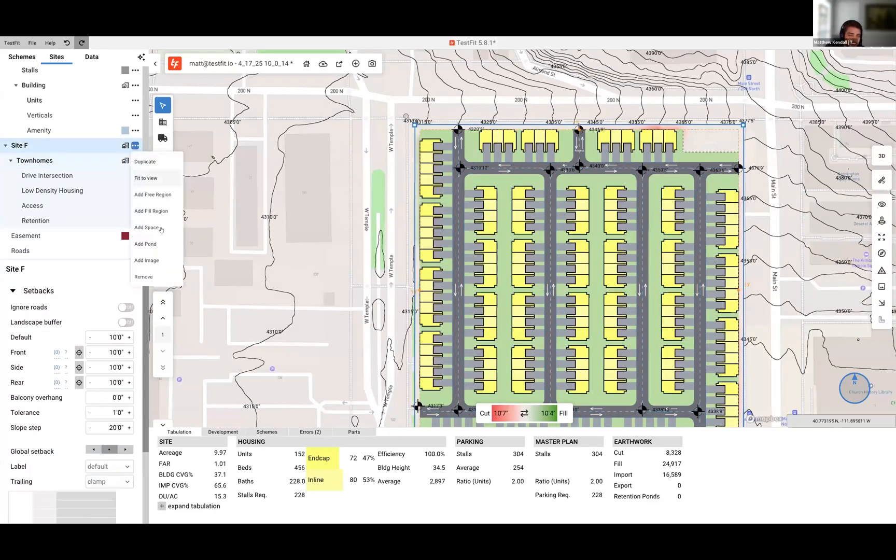
click(162, 243)
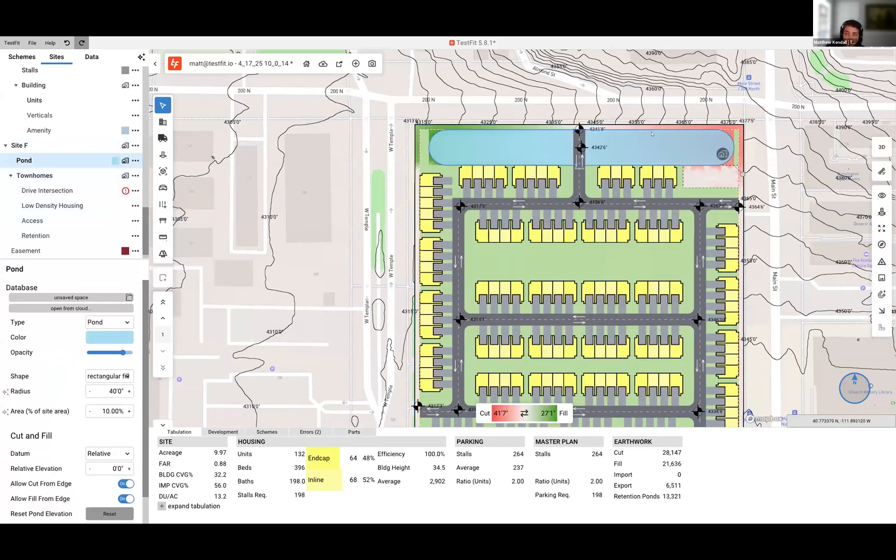
drag(674, 152, 590, 175)
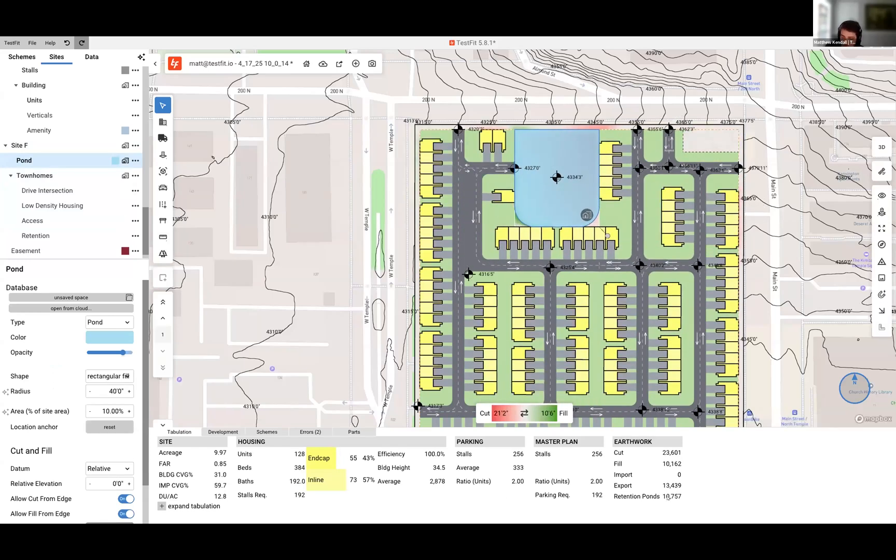
Examine the pond and the surrounding townhomes in 3D from the north side of Site F
click(882, 147)
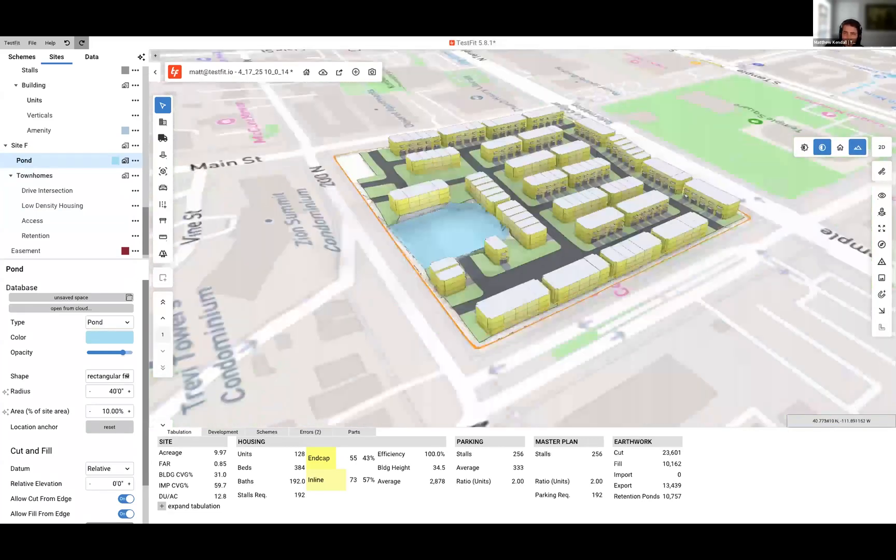
middle_drag(686, 196, 804, 150)
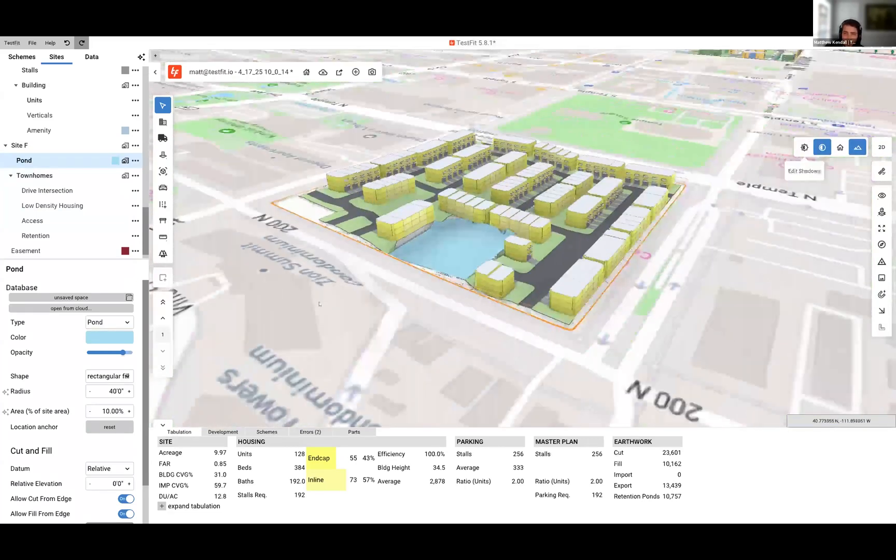
scroll(519, 207, up, 2)
click(452, 254)
click(450, 254)
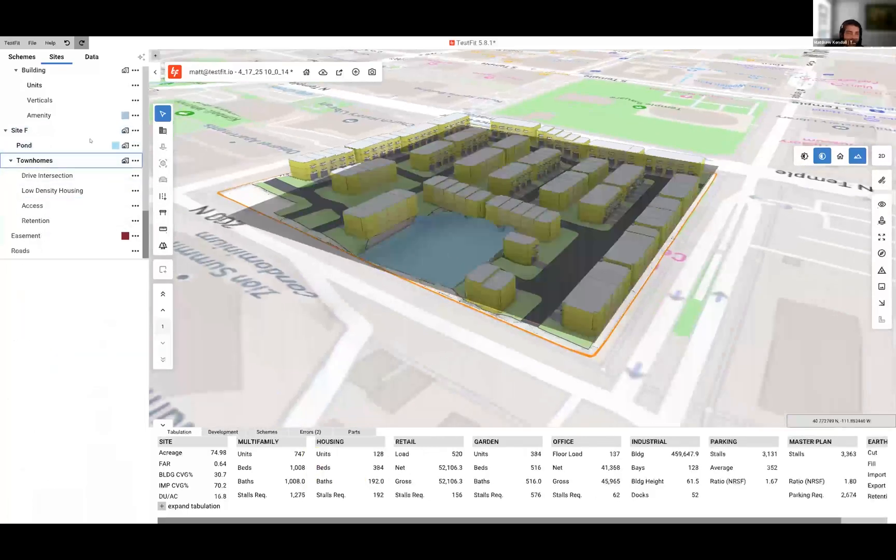
scroll(461, 311, up, 3)
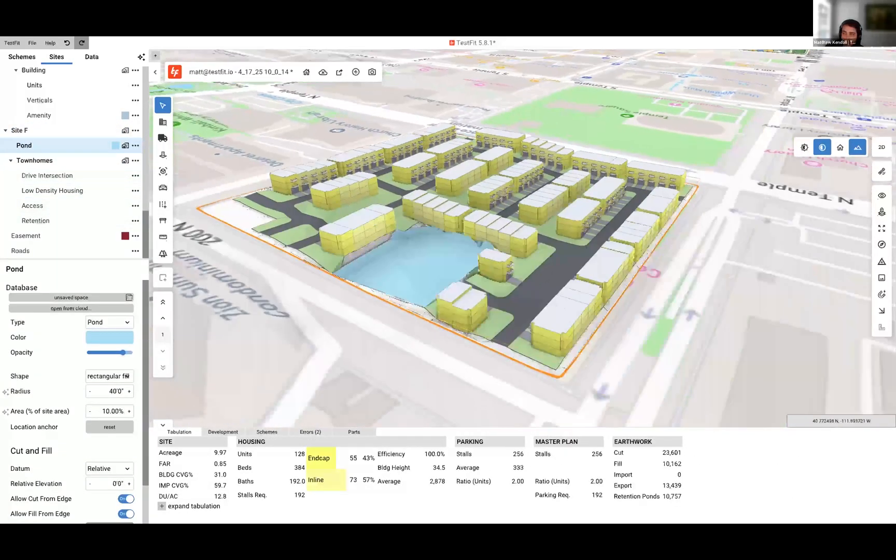
middle_drag(605, 310, 586, 306)
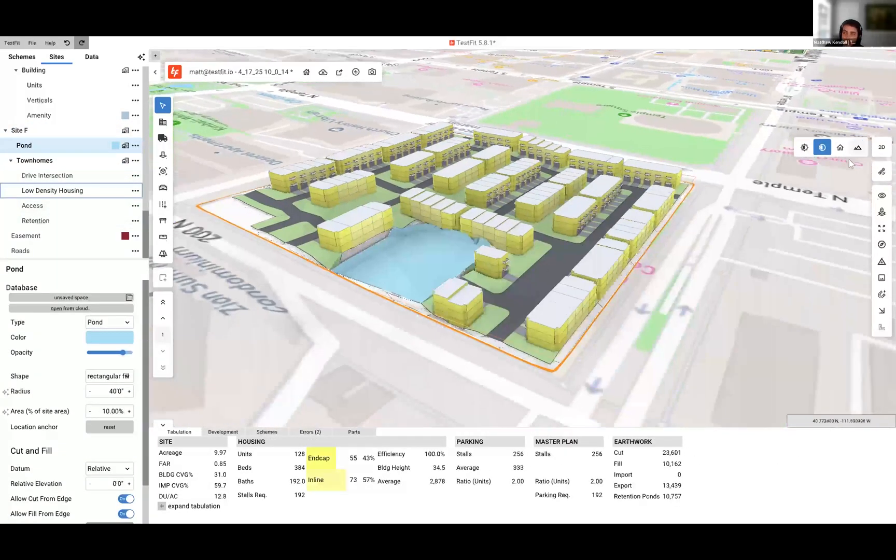
Move the pond in the 2D plan to Site F's east edge and inspect the revised layout in 3D
click(881, 148)
drag(597, 181, 717, 306)
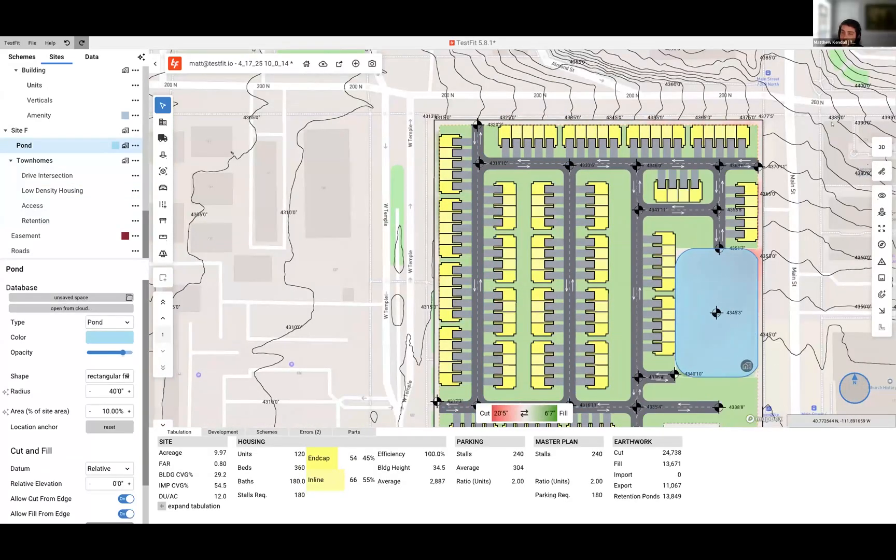
click(882, 147)
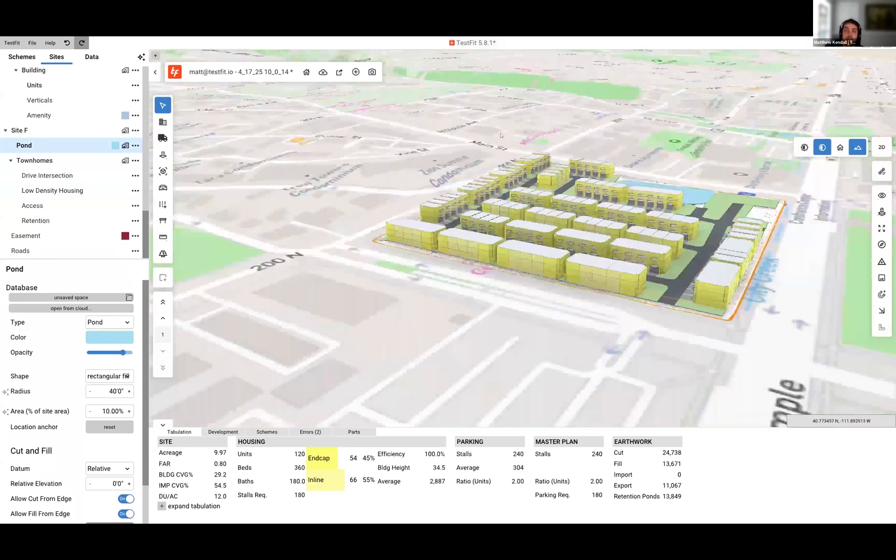
mouse_move(501, 135)
middle_down()
mouse_move(553, 140)
mouse_move(510, 124)
middle_up()
middle_drag(679, 218, 696, 223)
key(Escape)
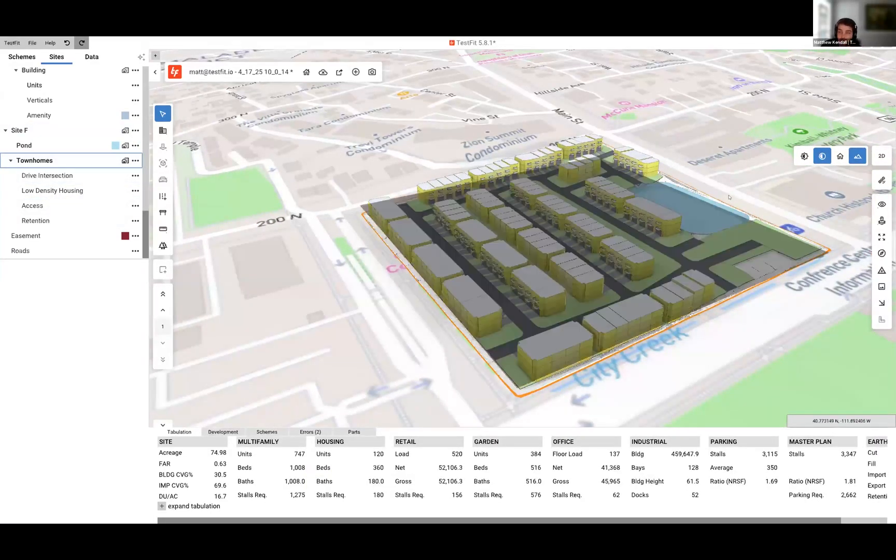
Collapse the Townhomes entry under Site F and select the whole site
click(16, 146)
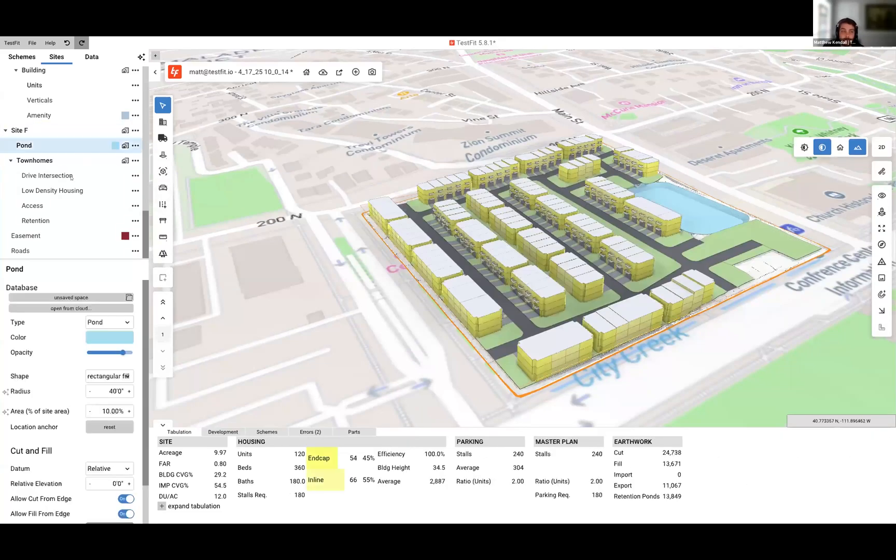
click(11, 161)
click(743, 237)
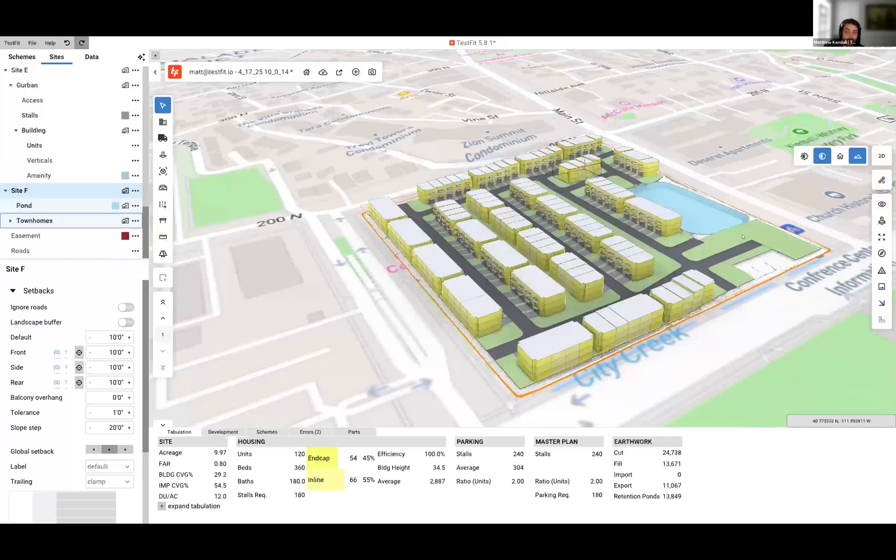
Return to the 2D plan and turn off the Elevation data map
middle_drag(670, 106, 669, 102)
click(874, 155)
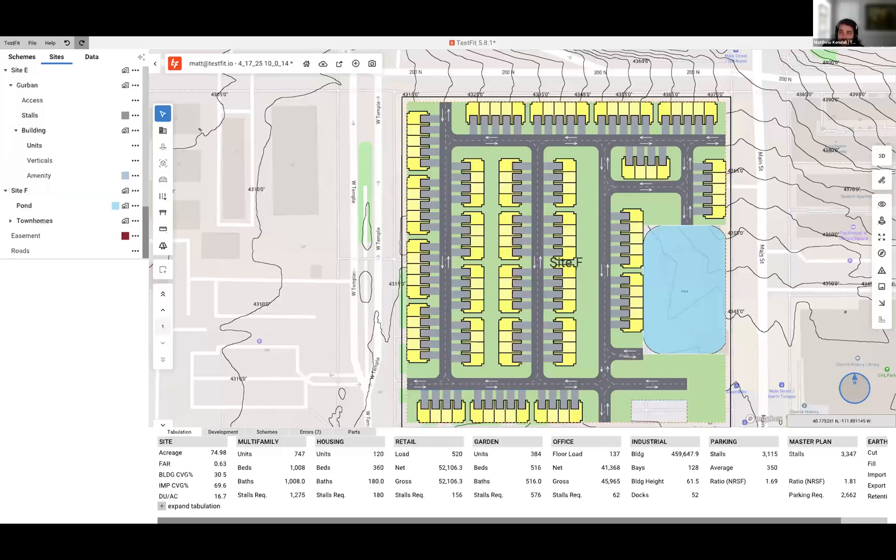
scroll(762, 255, down, 5)
middle_drag(690, 273, 610, 259)
click(645, 162)
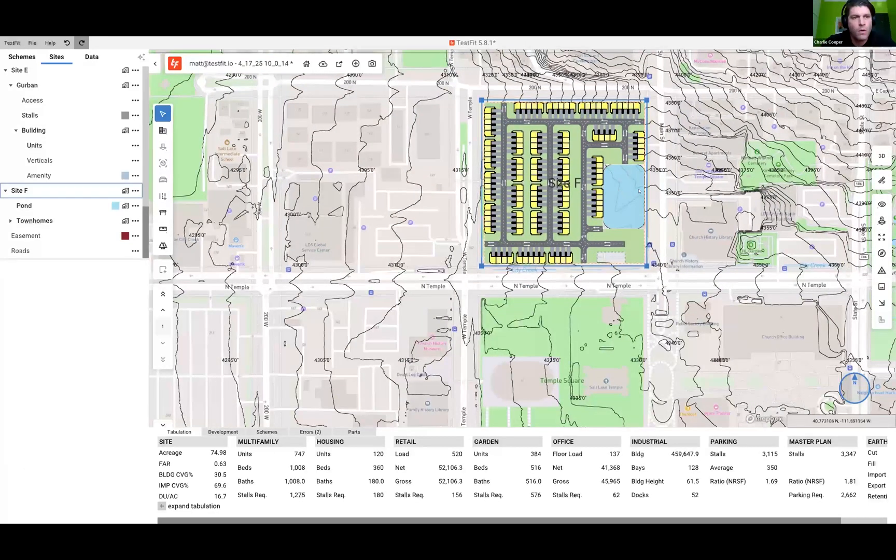
drag(669, 150, 622, 192)
click(877, 222)
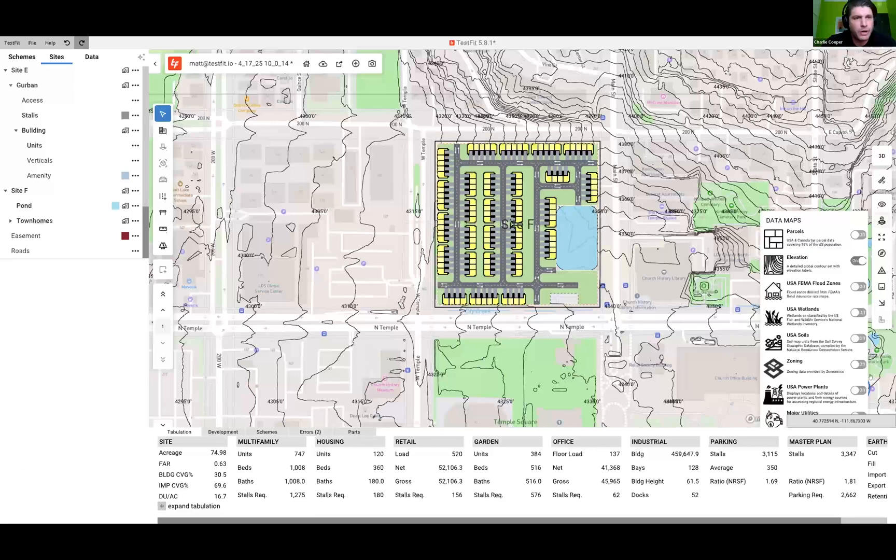
click(859, 261)
click(882, 221)
Create a new site on the empty block north of Site C, between Site D and Site A
click(566, 168)
scroll(562, 161, down, 8)
drag(591, 404, 577, 195)
scroll(575, 235, up, 6)
click(576, 221)
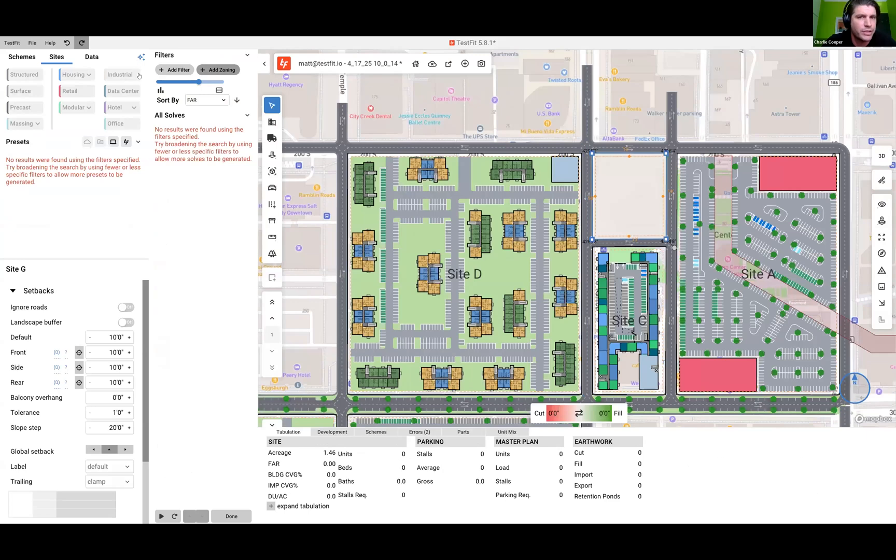
Leave generative design and apply the Podium preset to Site G
click(121, 75)
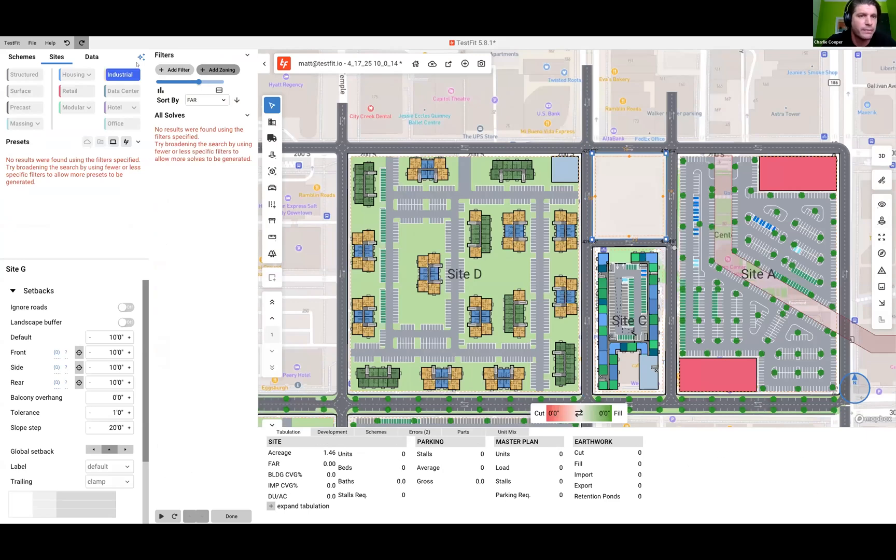
click(140, 58)
click(125, 236)
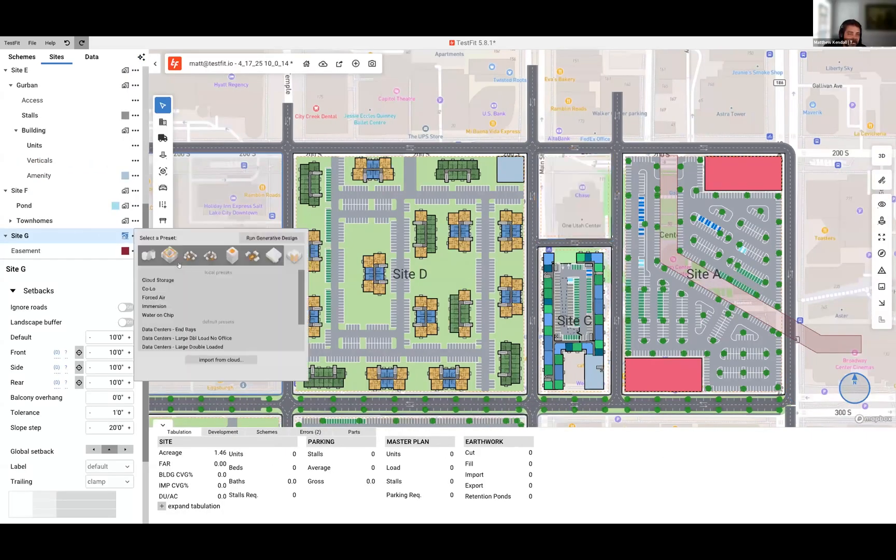
click(168, 341)
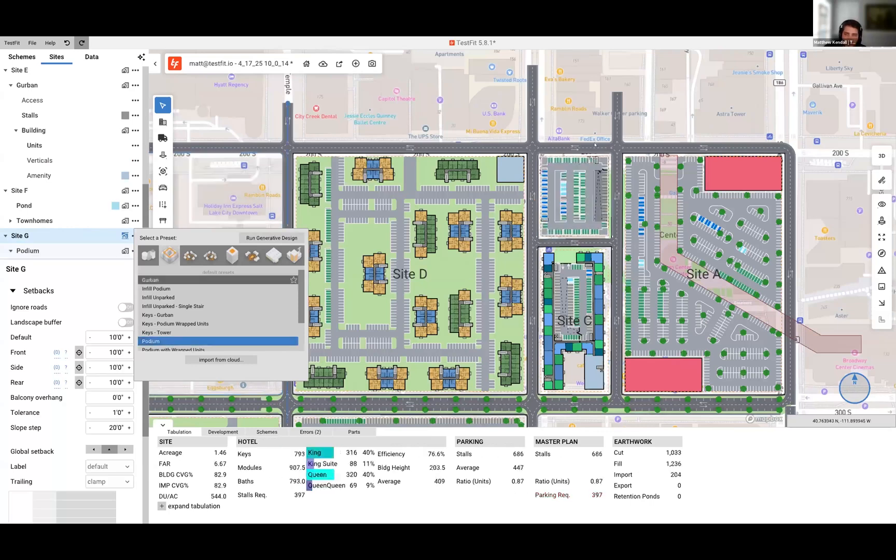
click(586, 187)
Reduce Site G's west, east and north setbacks so the podium extends out close to the property lines
scroll(586, 187, up, 4)
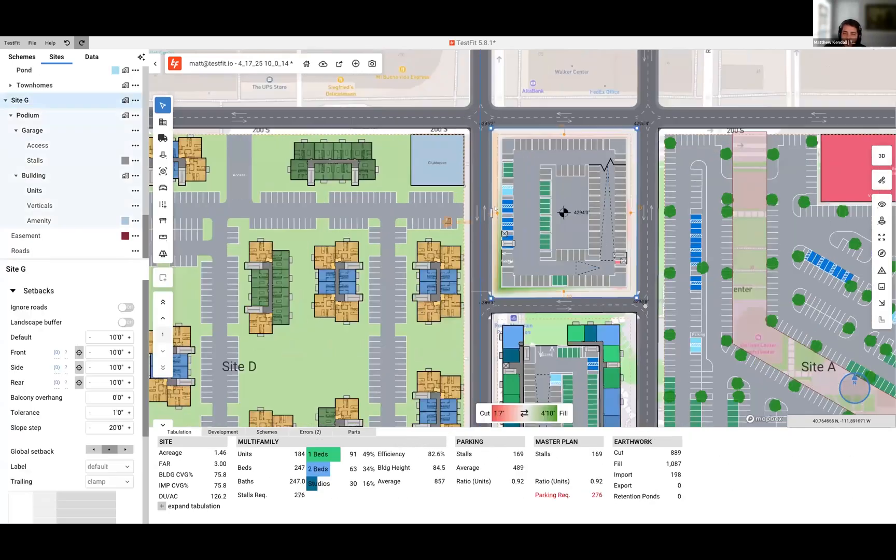
click(492, 207)
drag(493, 208, 488, 210)
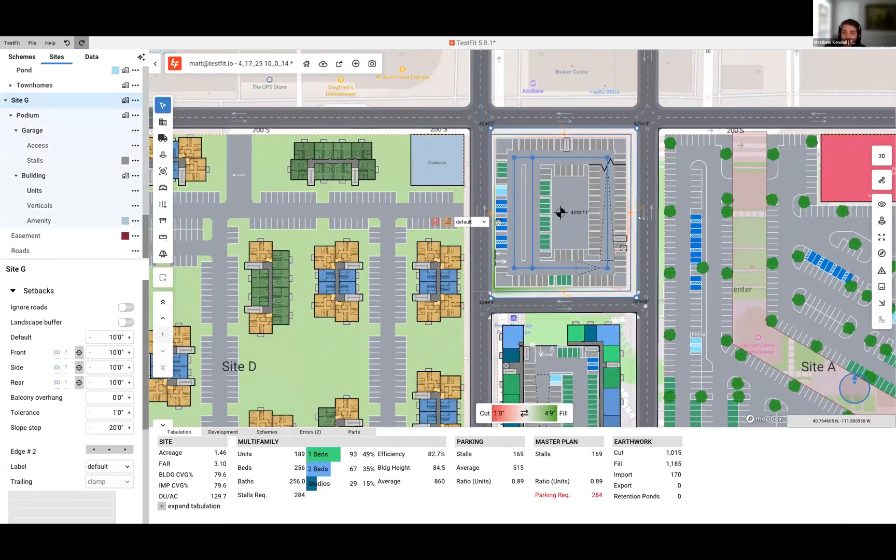
drag(631, 210, 639, 197)
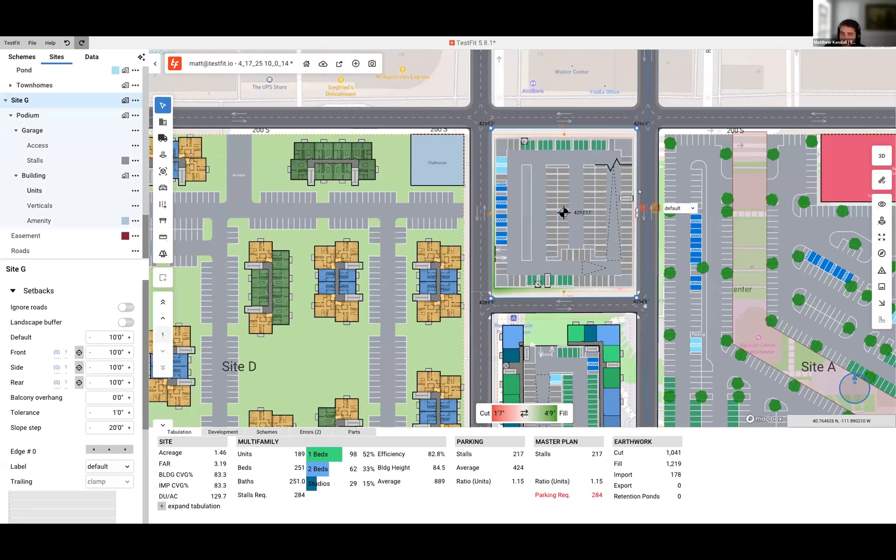
scroll(636, 146, up, 3)
scroll(586, 136, down, 2)
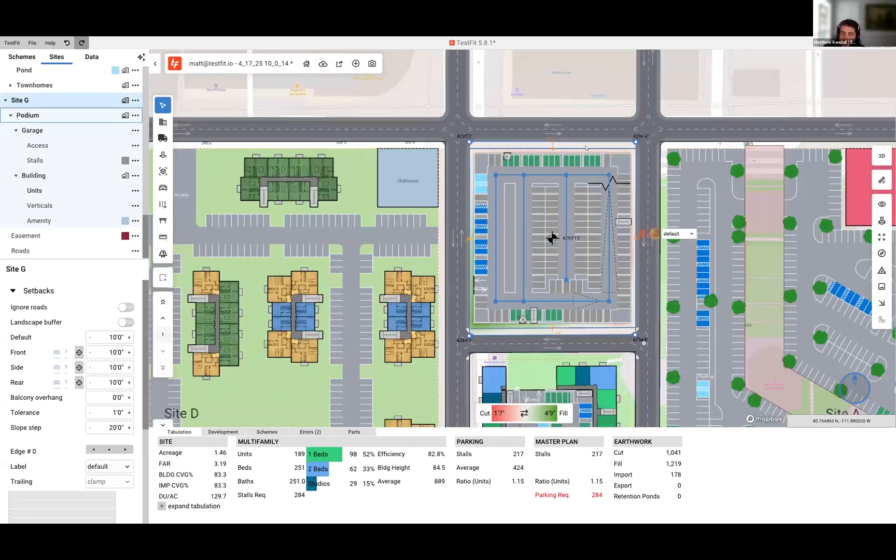
drag(553, 149, 553, 139)
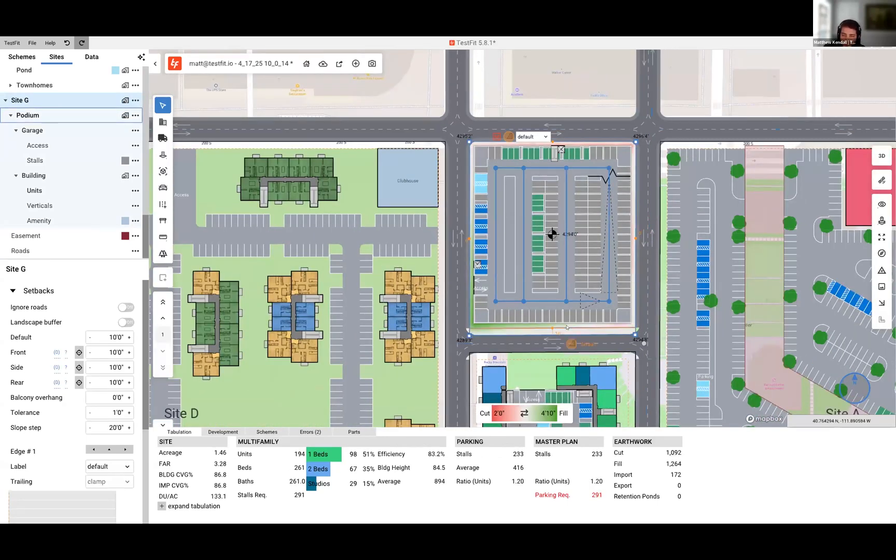
click(595, 240)
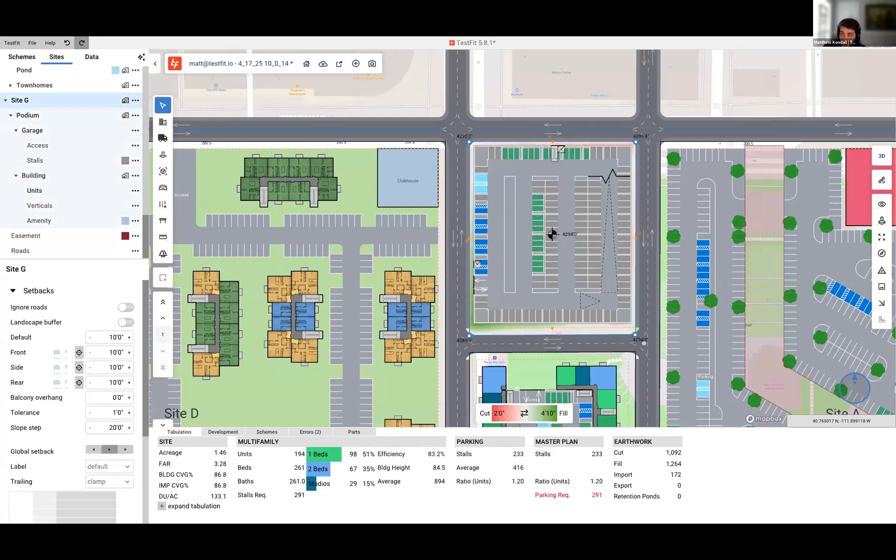
Switch to 3D, set the level of Site G's garage to B1 and inspect the building from the side
click(881, 155)
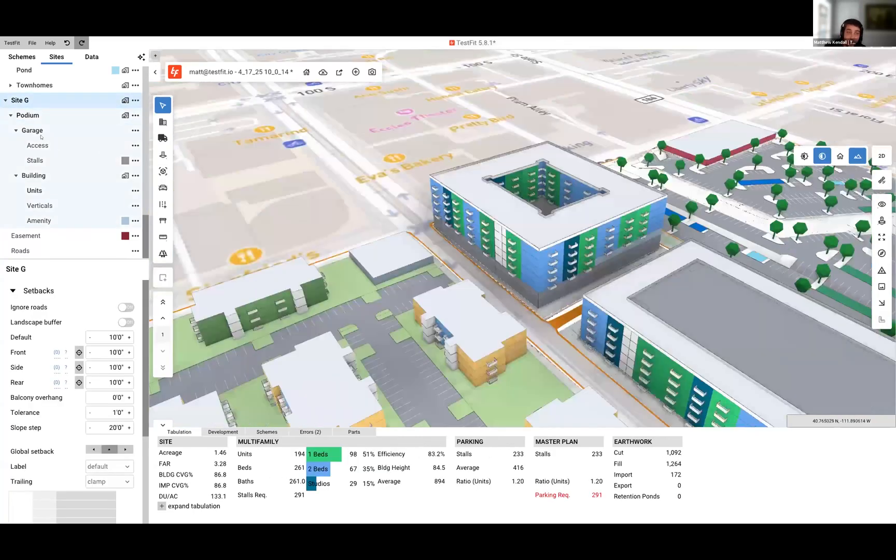
click(49, 126)
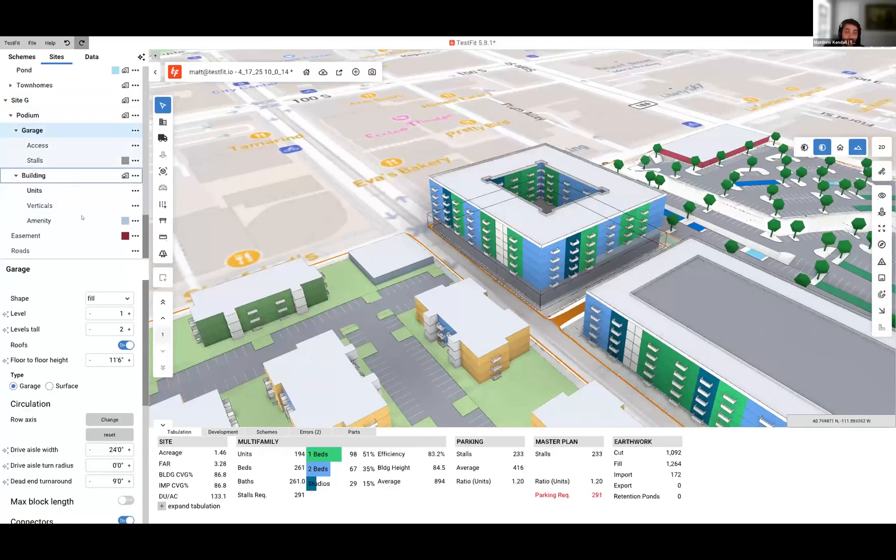
click(92, 316)
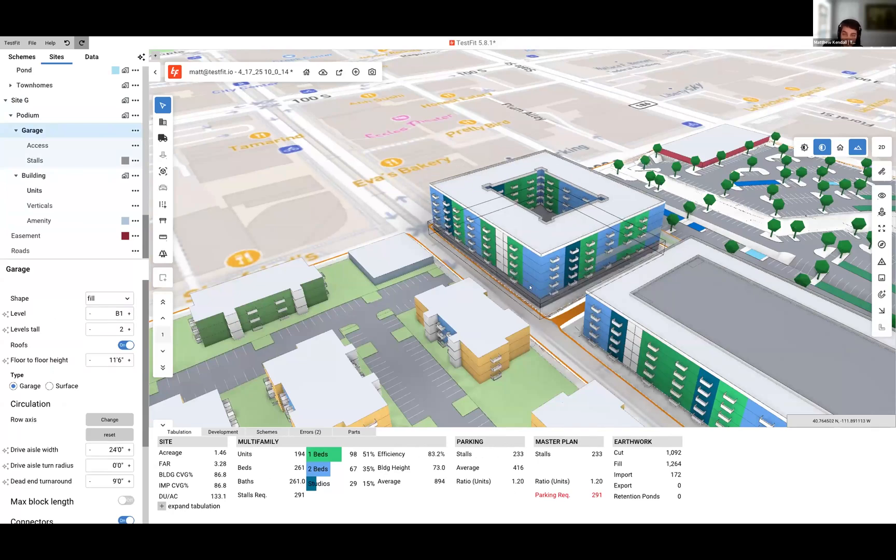
scroll(530, 287, up, 3)
middle_drag(530, 288, 627, 249)
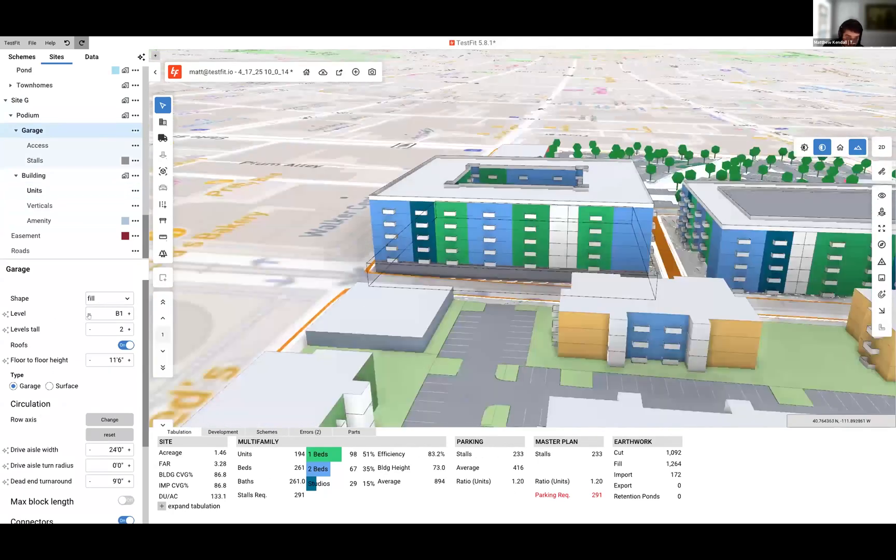
Try the garage at level B2, inspect the building from its street corner, and set the level back to B1
click(89, 315)
click(69, 128)
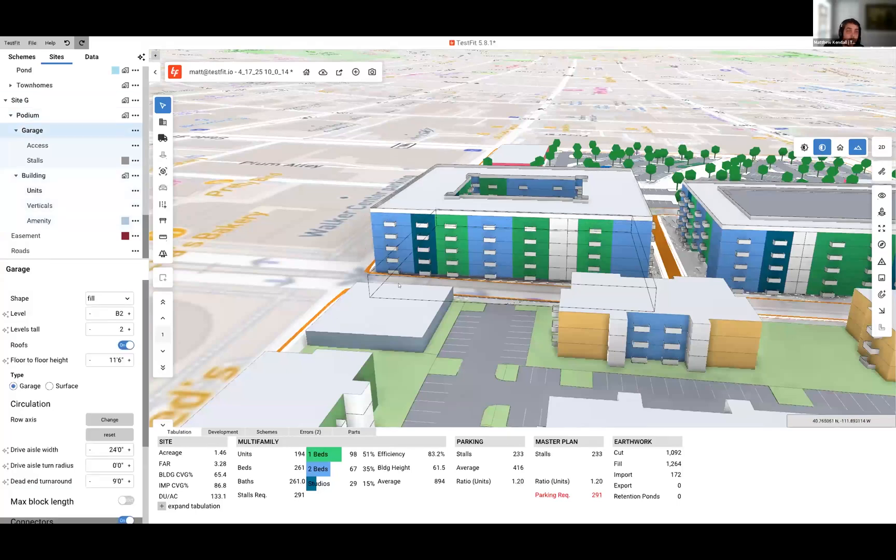
middle_drag(414, 317, 498, 340)
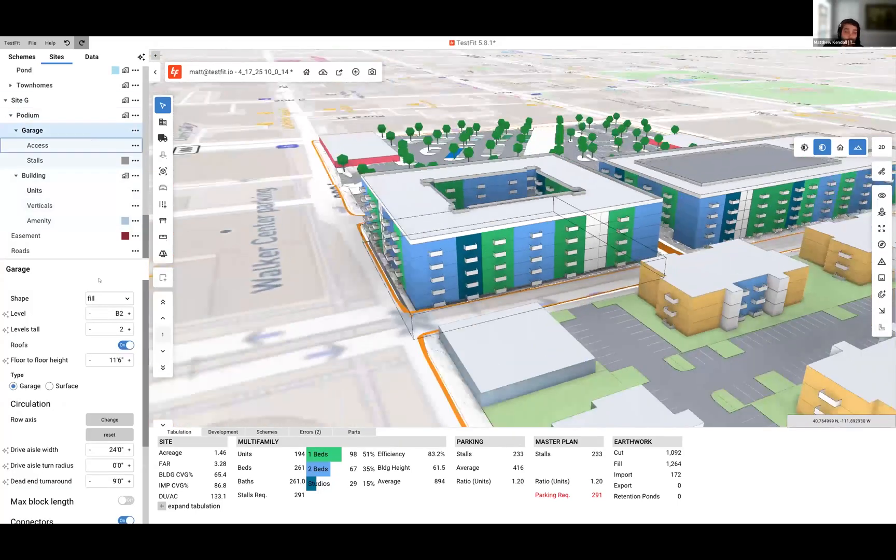
click(128, 314)
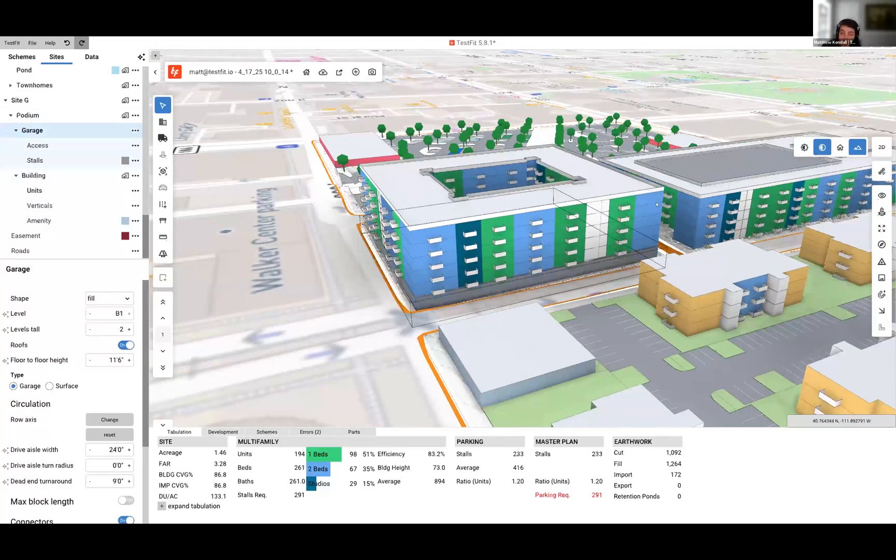
Make Site G's garage 3 levels tall and set its level to B2
click(129, 329)
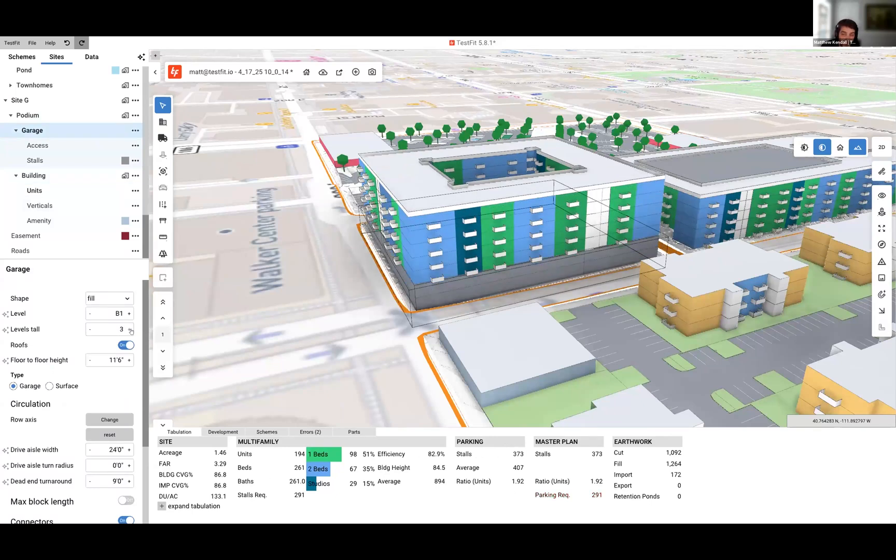
click(130, 329)
click(89, 329)
click(89, 313)
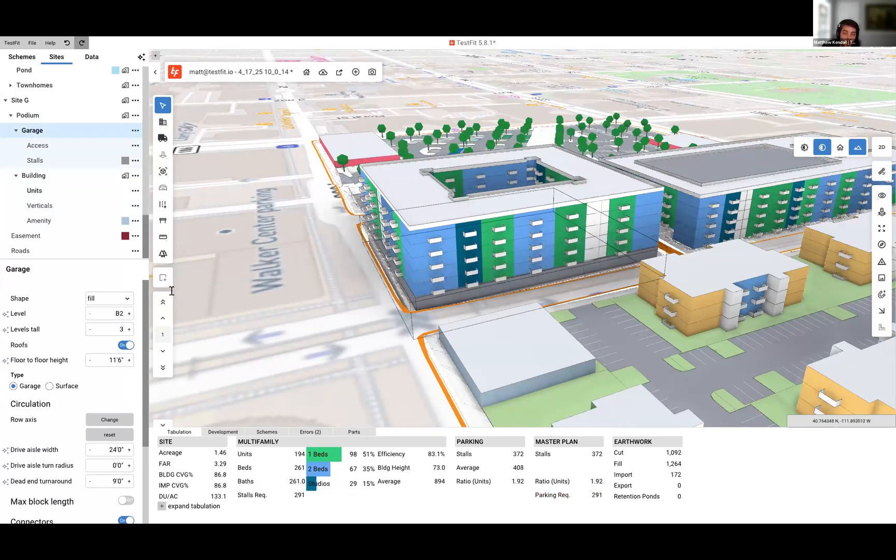
Return to the 2D plan and examine the podium garage's stall layout along with its circulation, connector and ramp settings
middle_drag(317, 279, 874, 147)
click(881, 147)
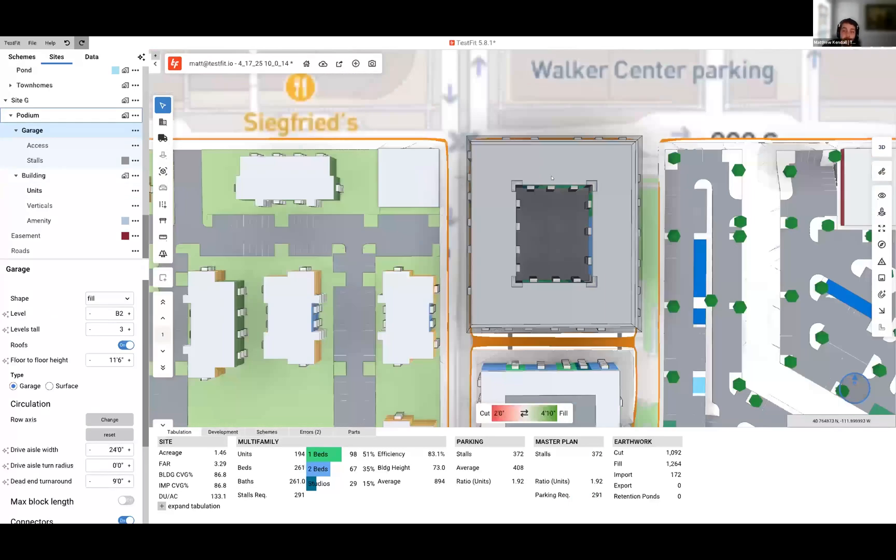
scroll(551, 181, up, 4)
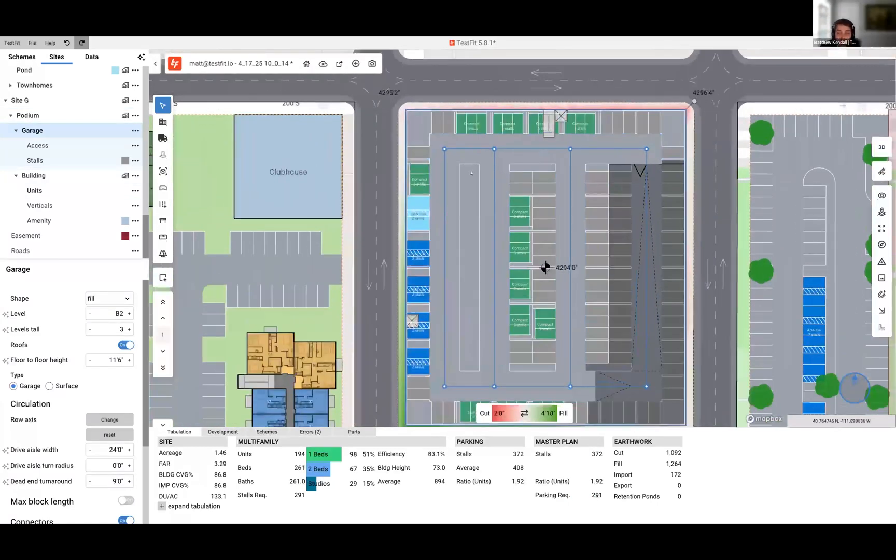
scroll(475, 179, down, 3)
scroll(544, 325, up, 3)
click(31, 115)
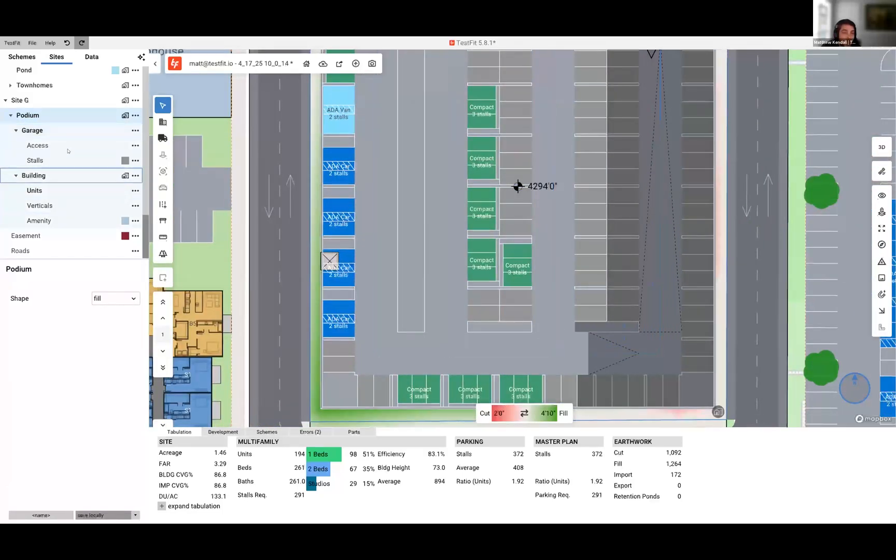
click(36, 130)
scroll(108, 404, down, 3)
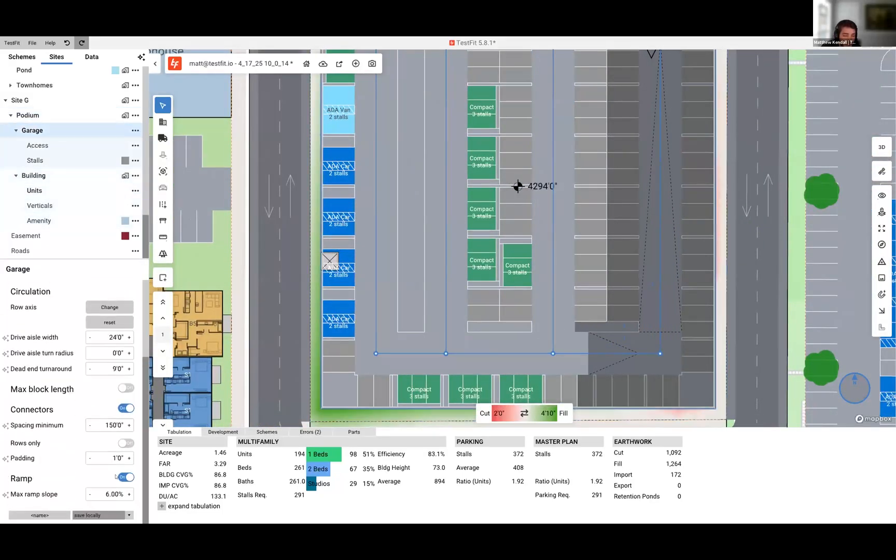
click(62, 115)
click(67, 134)
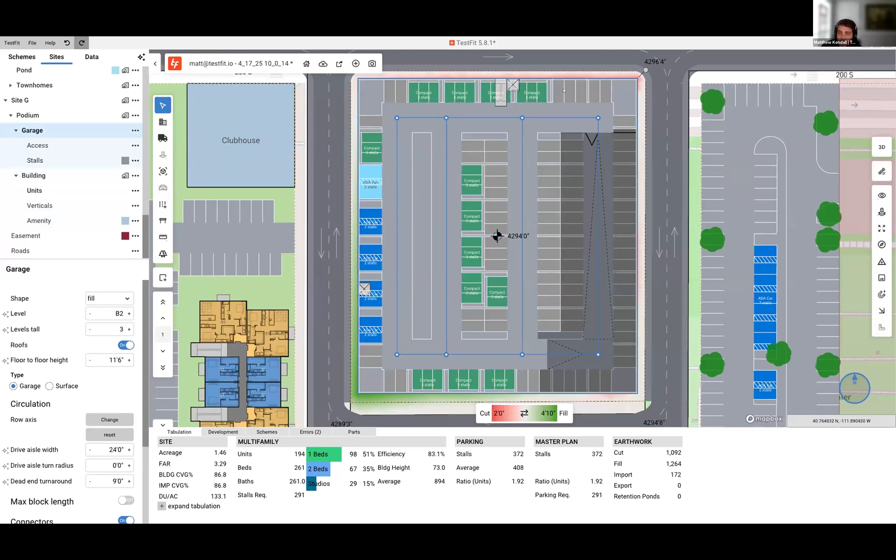
scroll(416, 289, down, 2)
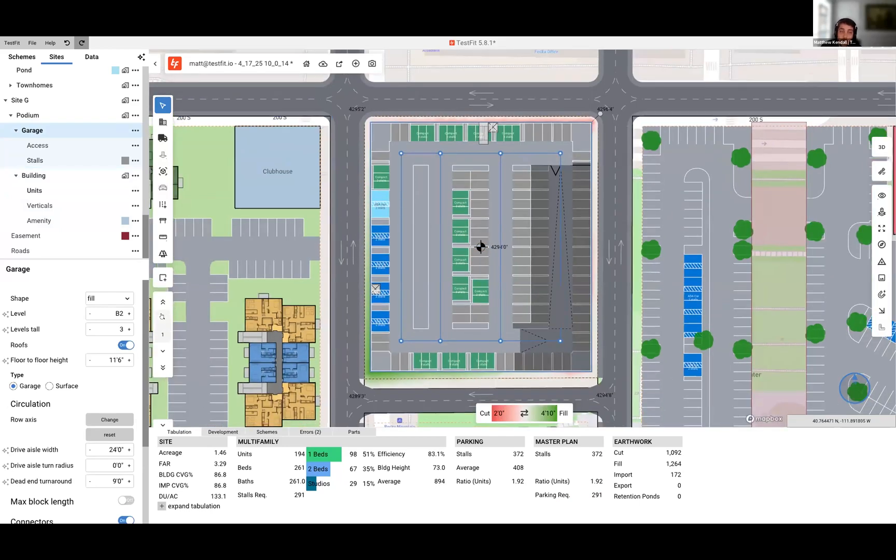
Show level 3 in plan and turn off Column Buffer for Site G's garage stalls
click(162, 318)
click(162, 318)
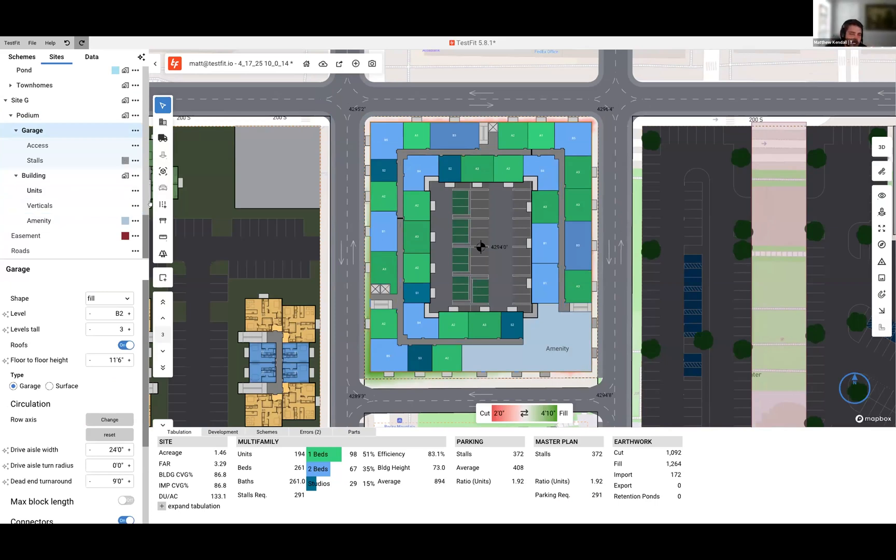
scroll(98, 410, down, 3)
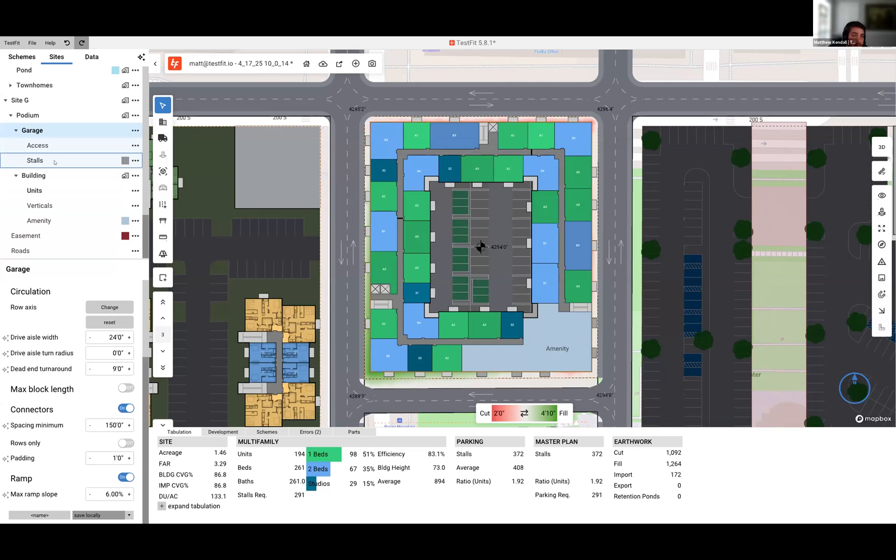
click(35, 160)
click(133, 394)
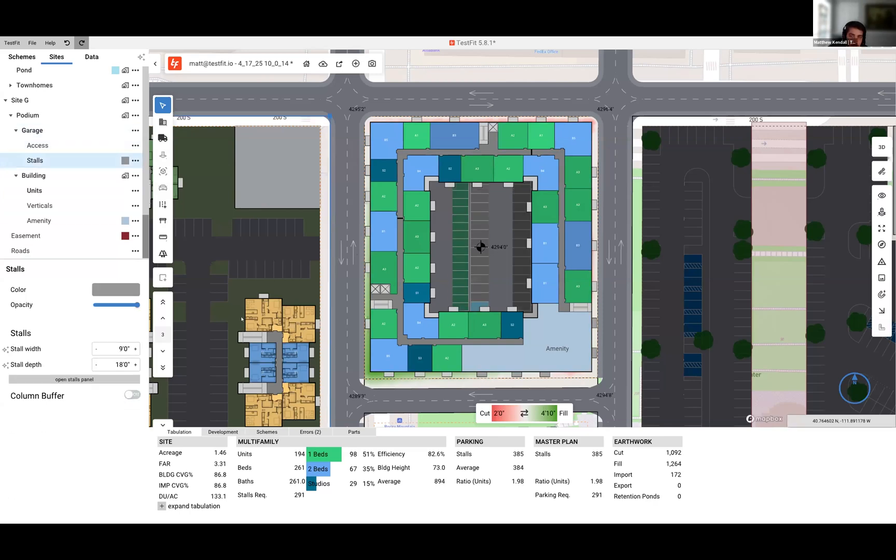
Examine the revised stall layout on level 1 and go back up to level 3
click(161, 354)
click(161, 353)
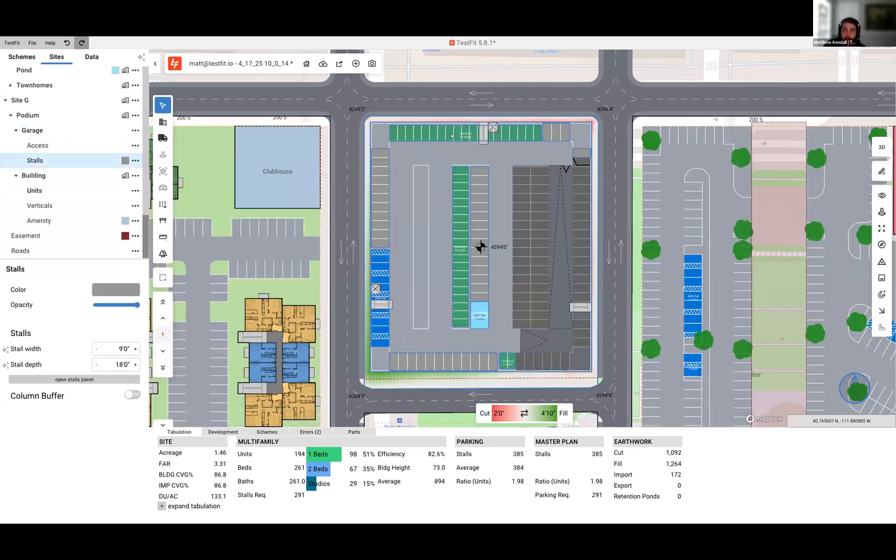
scroll(453, 136, up, 3)
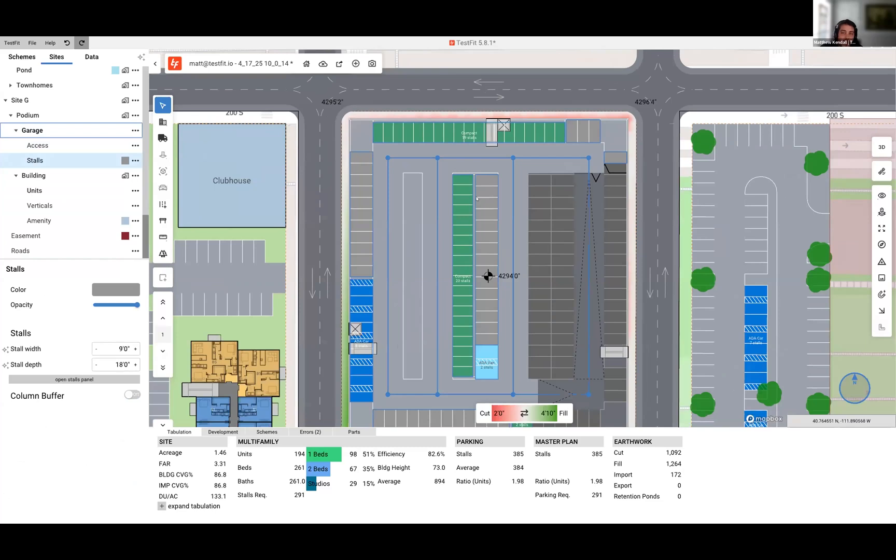
scroll(482, 197, down, 2)
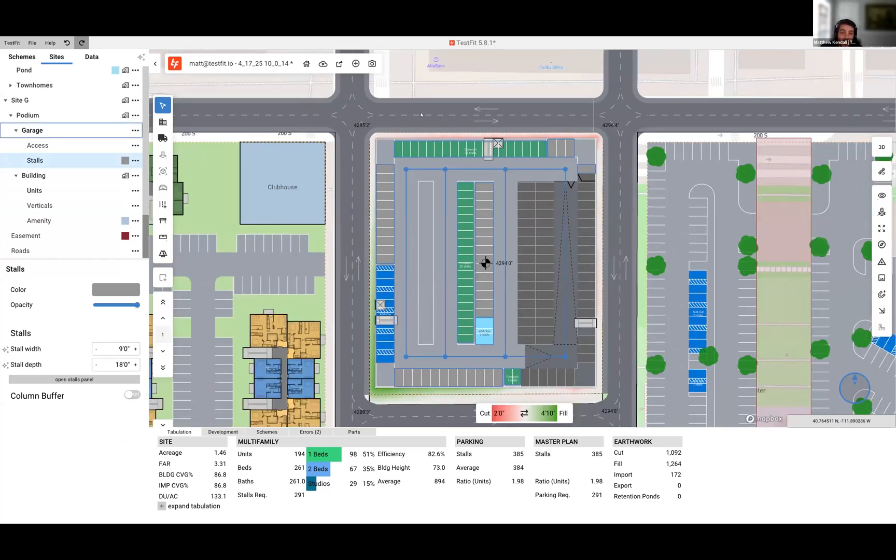
click(163, 318)
click(163, 318)
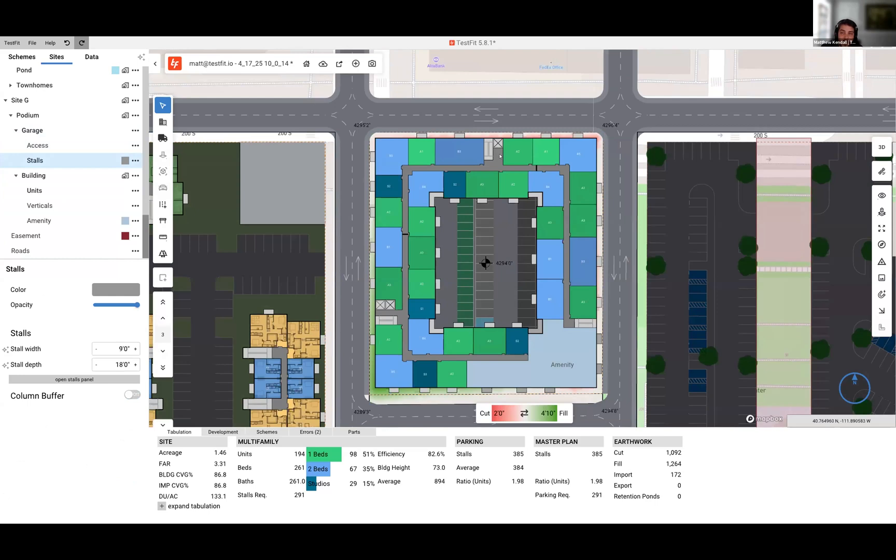
Move the podium building's north core toward Site G's northwest corner and check its position on the garage and residential levels
click(490, 158)
click(491, 158)
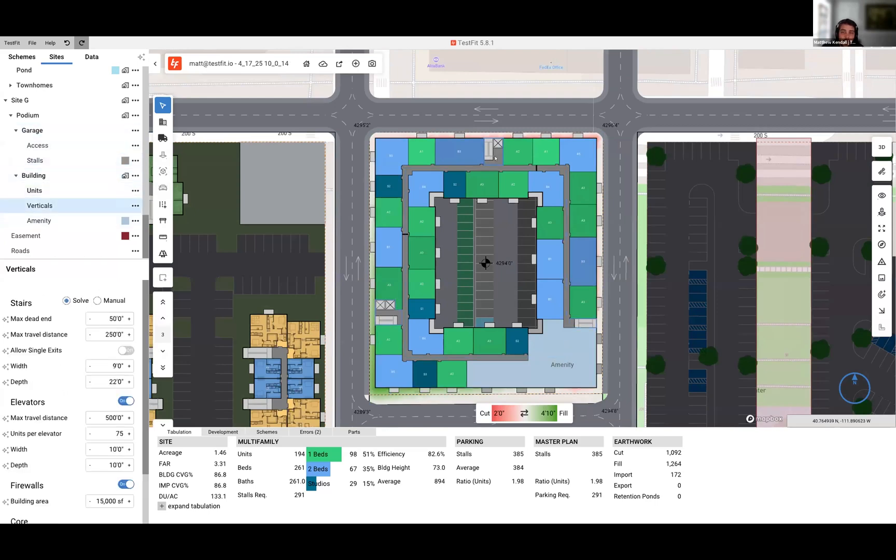
click(491, 158)
drag(490, 158, 412, 159)
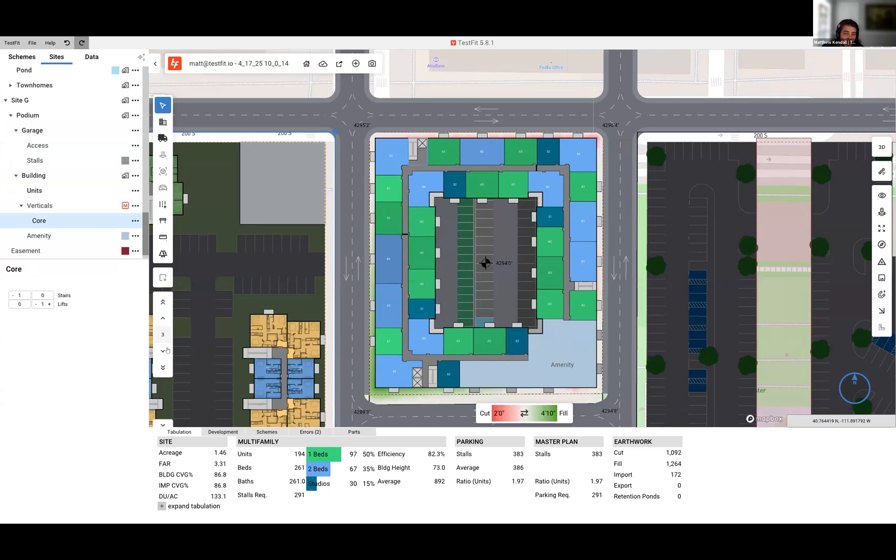
click(163, 351)
click(163, 318)
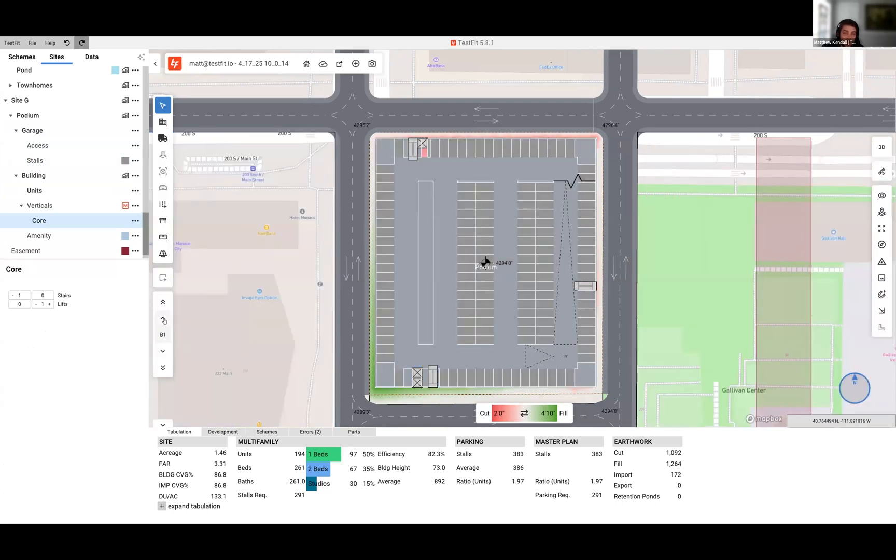
key(Escape)
key(Escape)
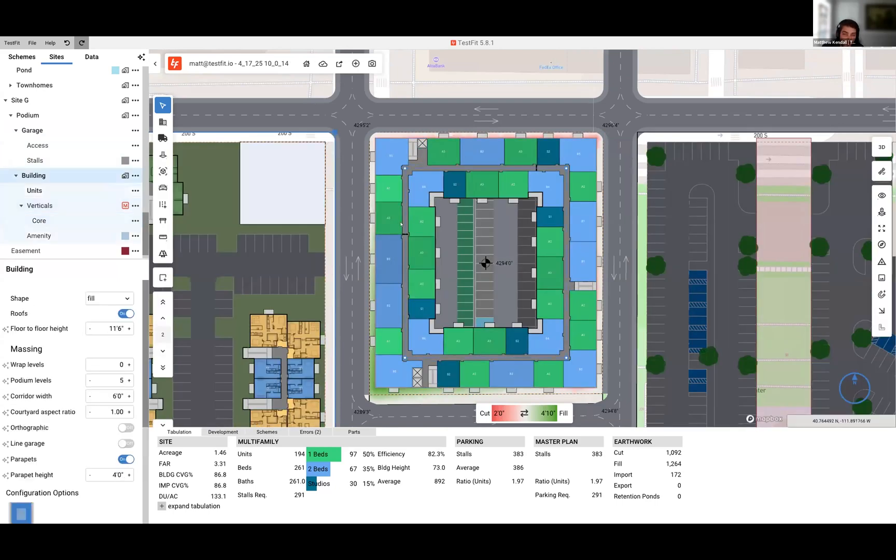
Show level 1 of the master plan and open Site B's cross-loaded warehouse
scroll(483, 223, down, 3)
scroll(483, 224, down, 5)
click(221, 357)
click(163, 343)
scroll(486, 94, down, 5)
scroll(312, 271, up, 3)
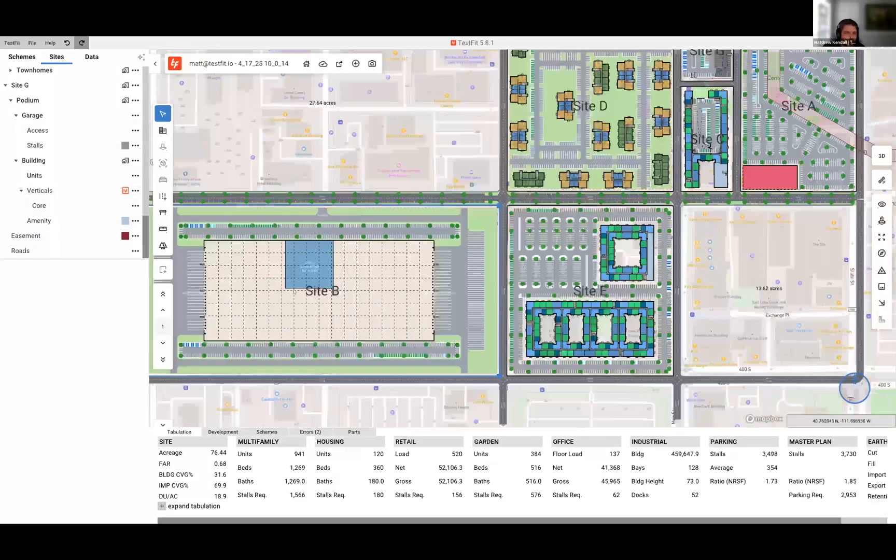
click(384, 269)
click(276, 246)
Inspect the truck yard on the warehouse's west side and open the front dock's settings
scroll(276, 247, up, 3)
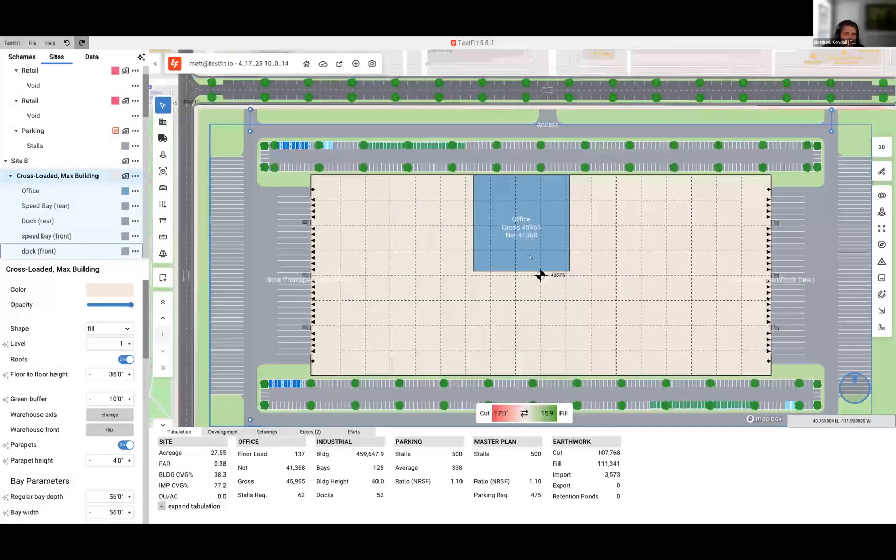
scroll(530, 257, down, 2)
scroll(304, 305, up, 5)
scroll(330, 267, down, 2)
scroll(334, 265, up, 2)
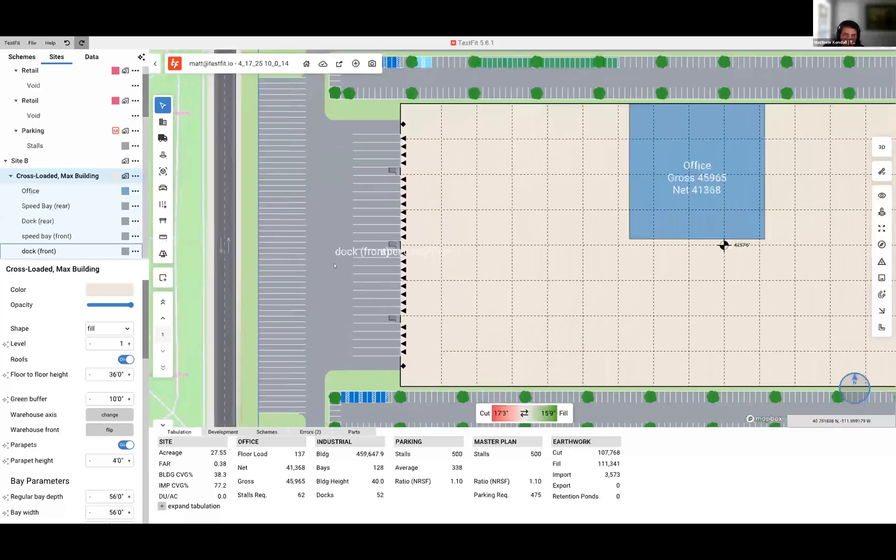
click(334, 266)
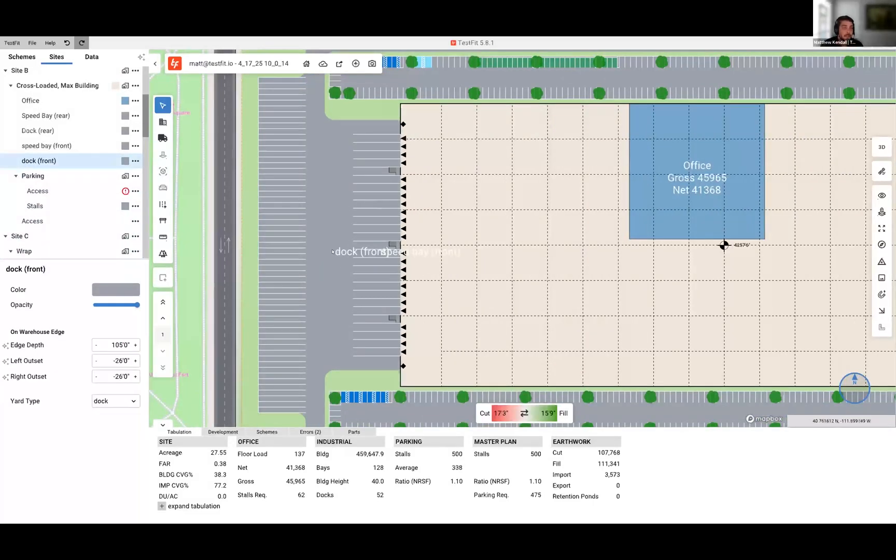
Draw a truck path from the southernmost front dock door through the yard and down the south drive, ending beyond 400 S
click(162, 138)
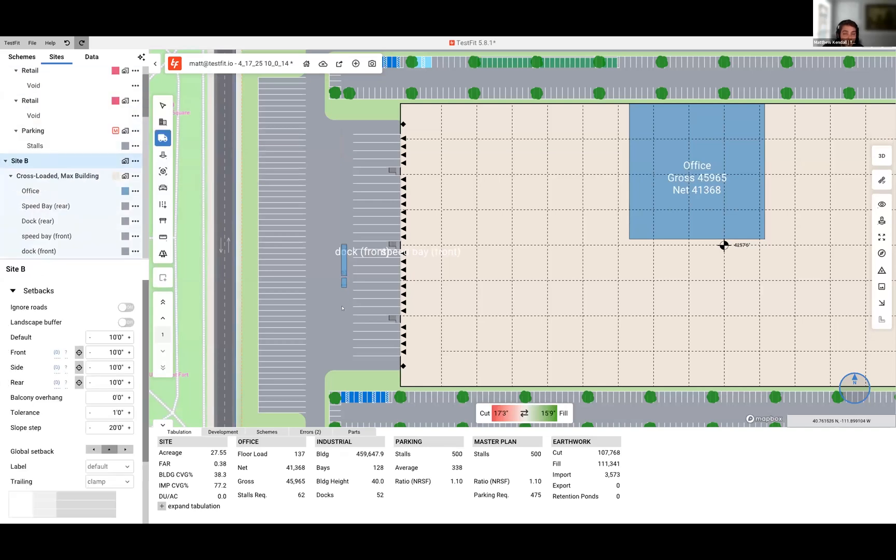
scroll(333, 312, up, 3)
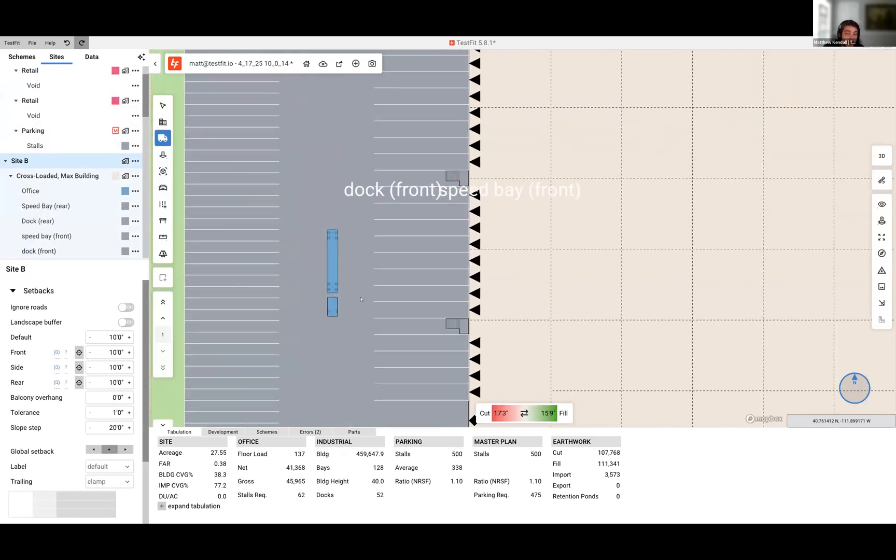
scroll(362, 299, down, 3)
scroll(383, 298, up, 1)
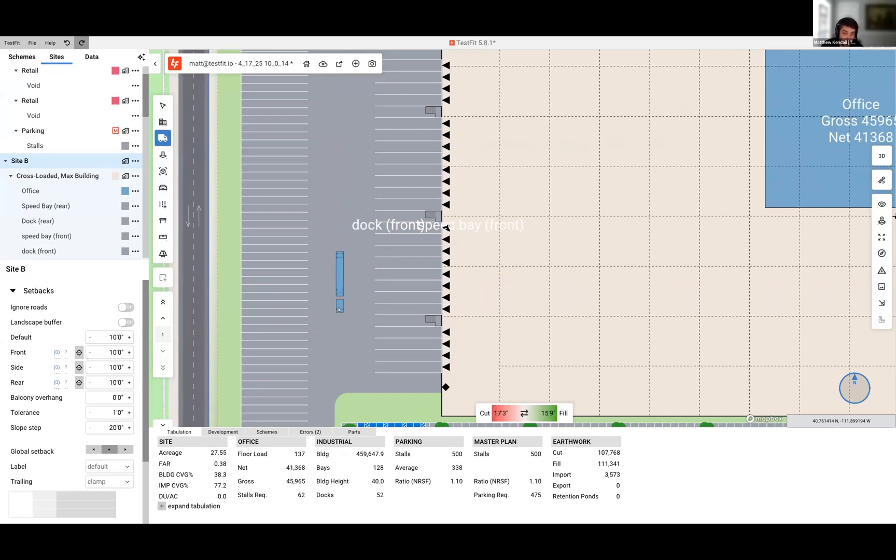
click(339, 309)
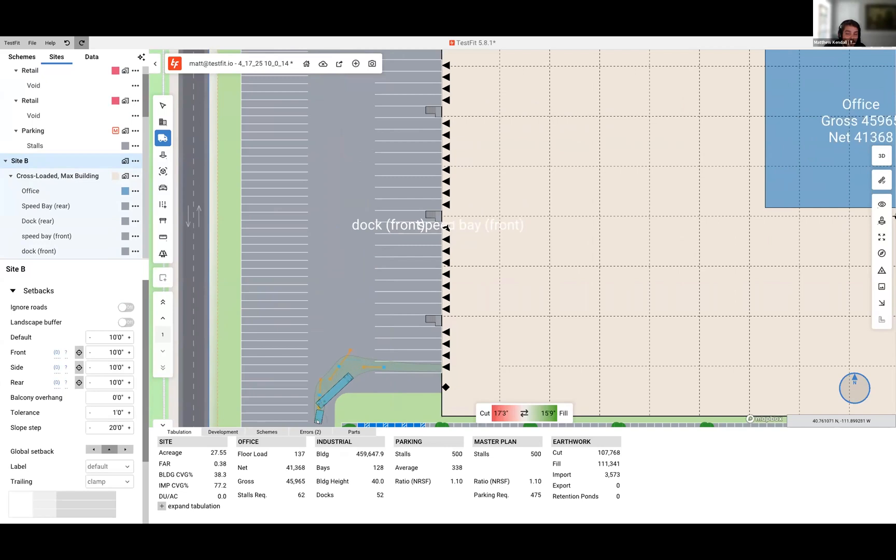
scroll(318, 421, down, 5)
scroll(322, 309, up, 4)
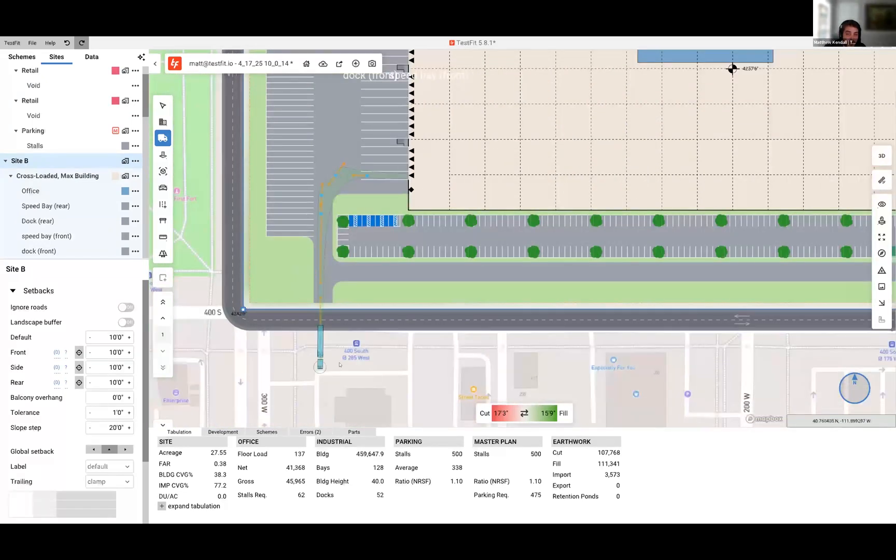
click(320, 368)
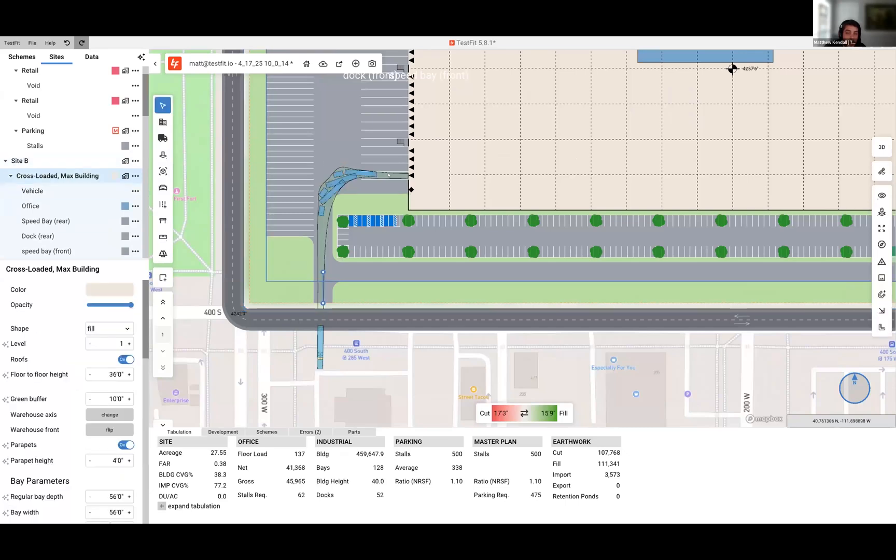
Select the drawn vehicle path and examine the truck's positions and swept area around the yard corner
click(320, 348)
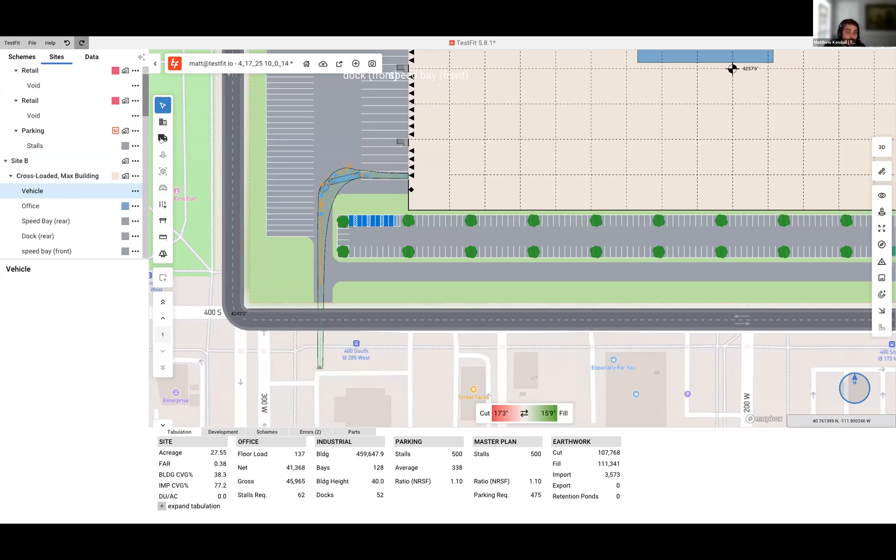
click(162, 138)
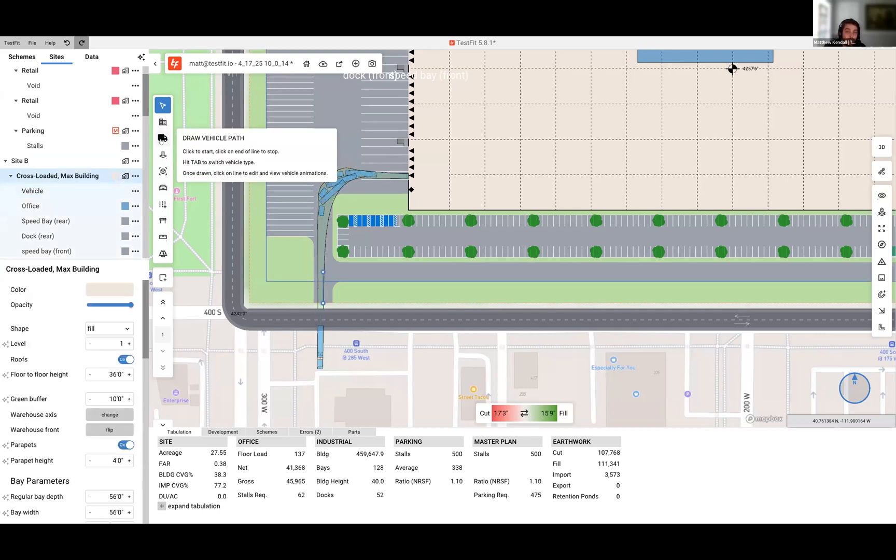
click(337, 175)
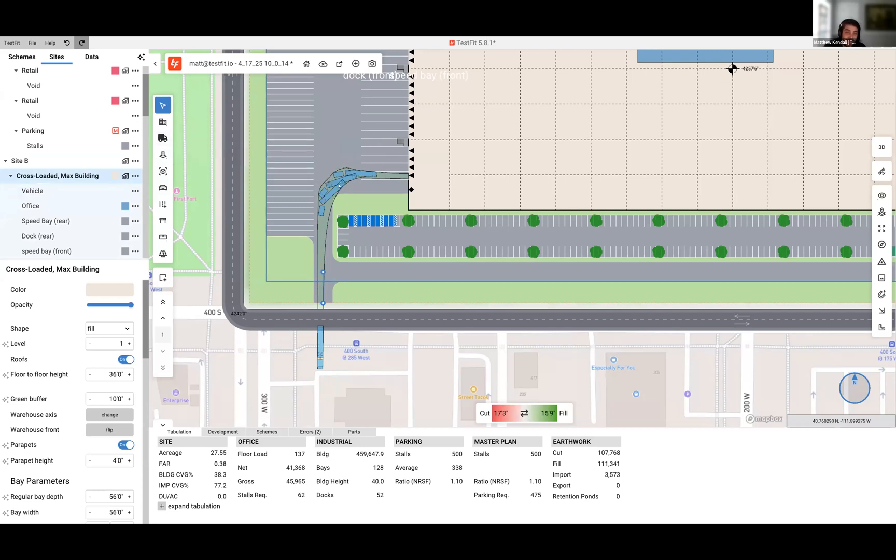
scroll(346, 173, up, 2)
scroll(455, 179, up, 2)
click(288, 184)
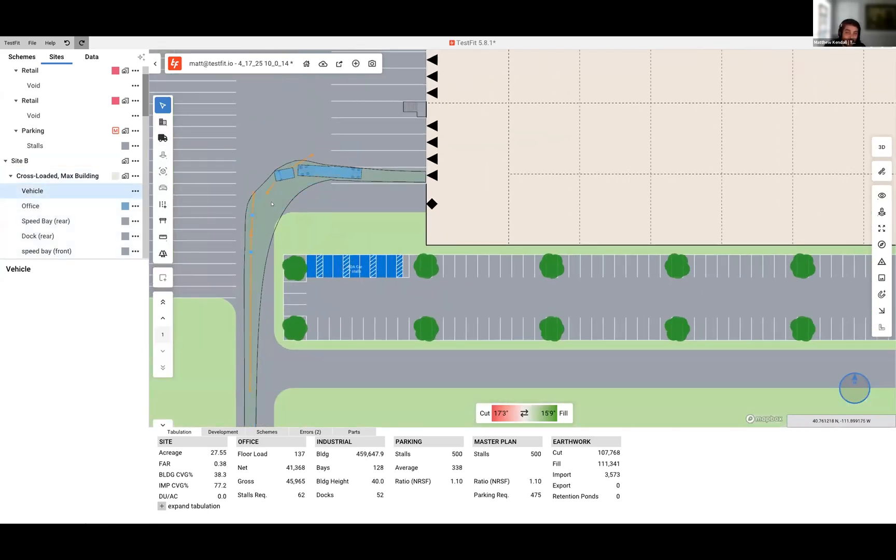
click(293, 212)
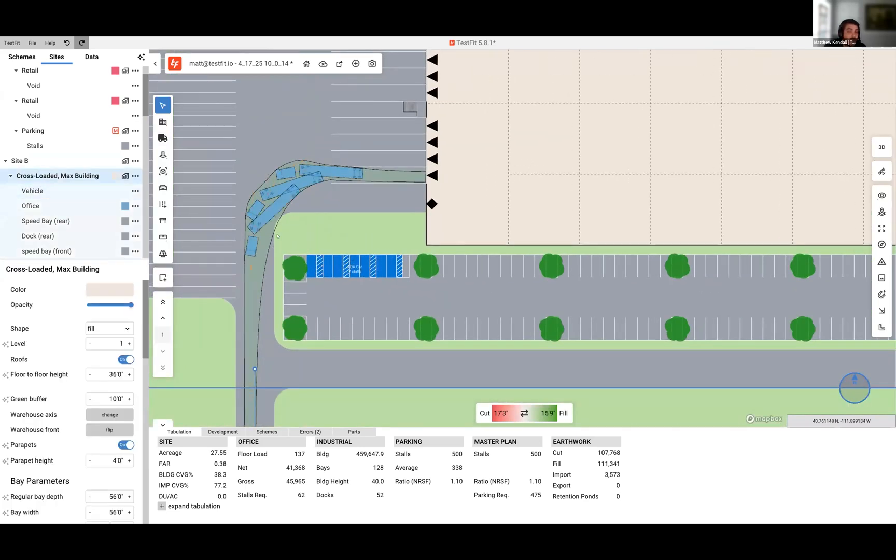
click(252, 207)
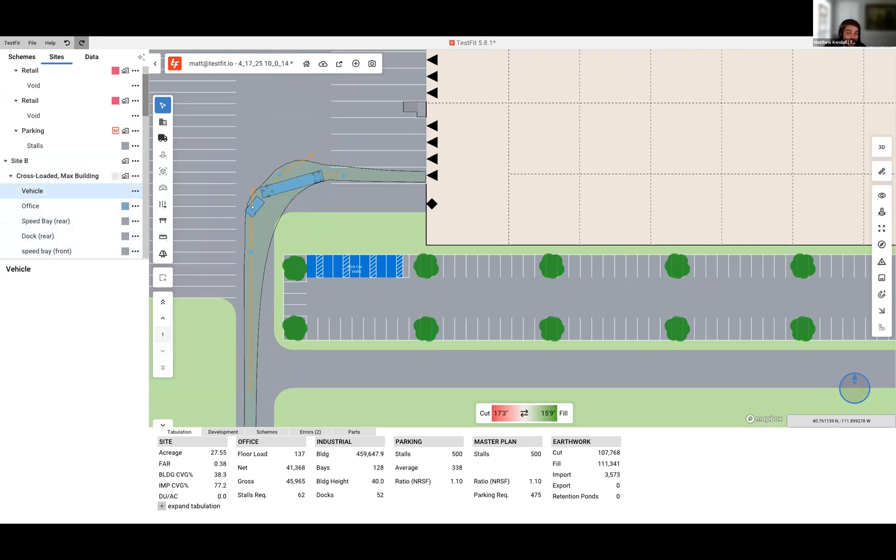
click(293, 204)
scroll(293, 204, down, 4)
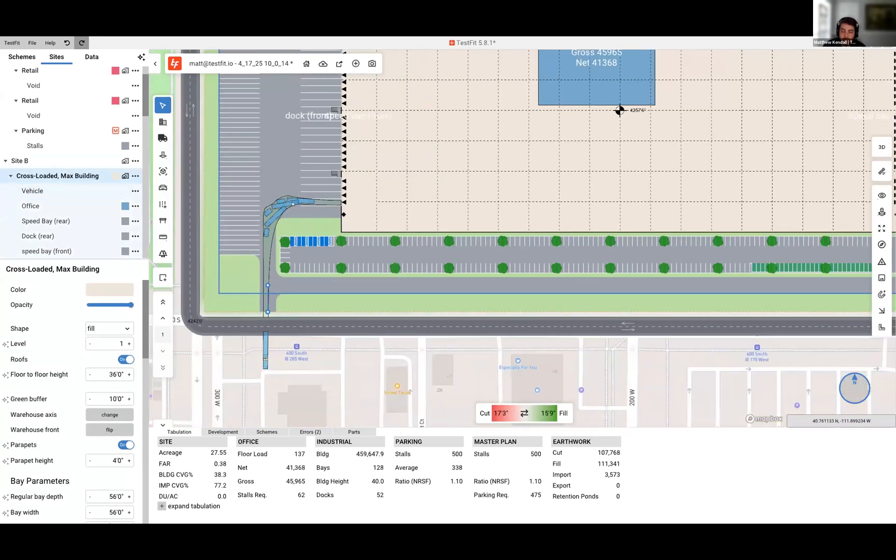
scroll(293, 204, down, 1)
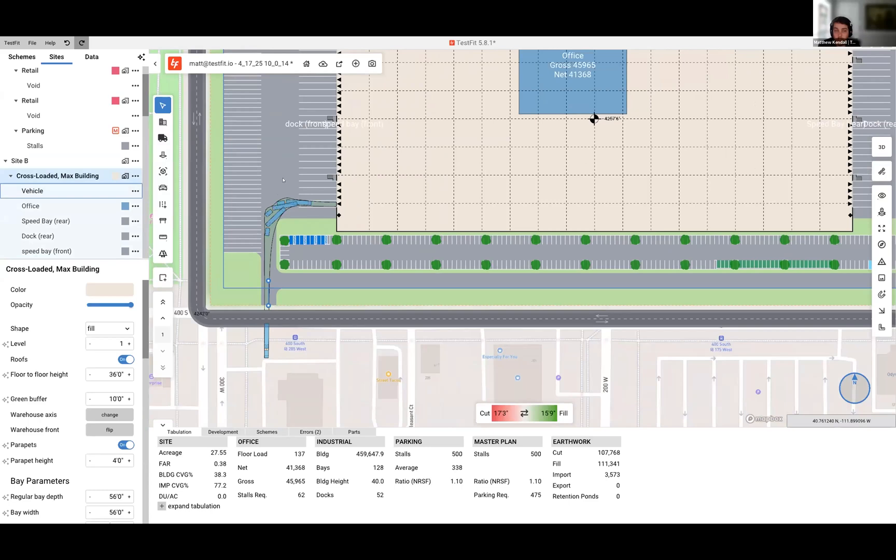
Leave Site B and review the master plan around Sites A, C, D and G
scroll(281, 231, down, 4)
click(562, 280)
drag(563, 332, 557, 442)
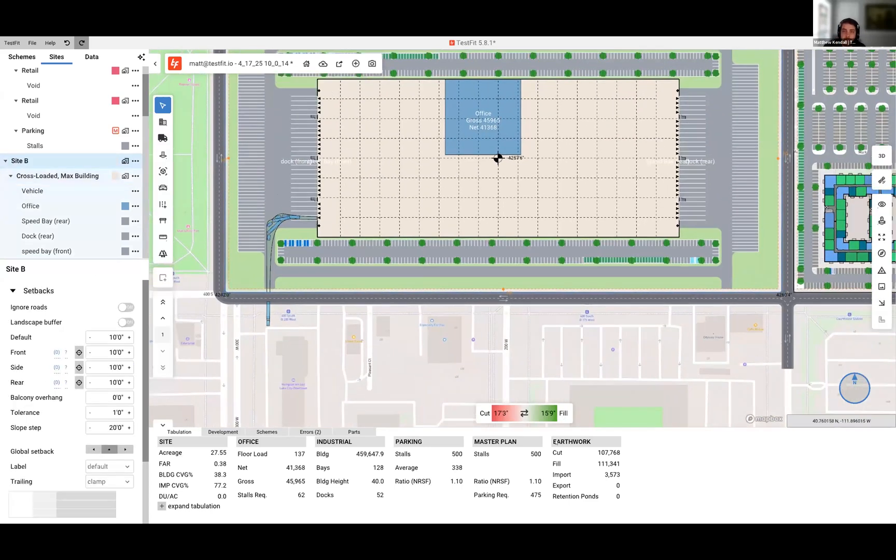
middle_drag(599, 206, 566, 298)
key(Escape)
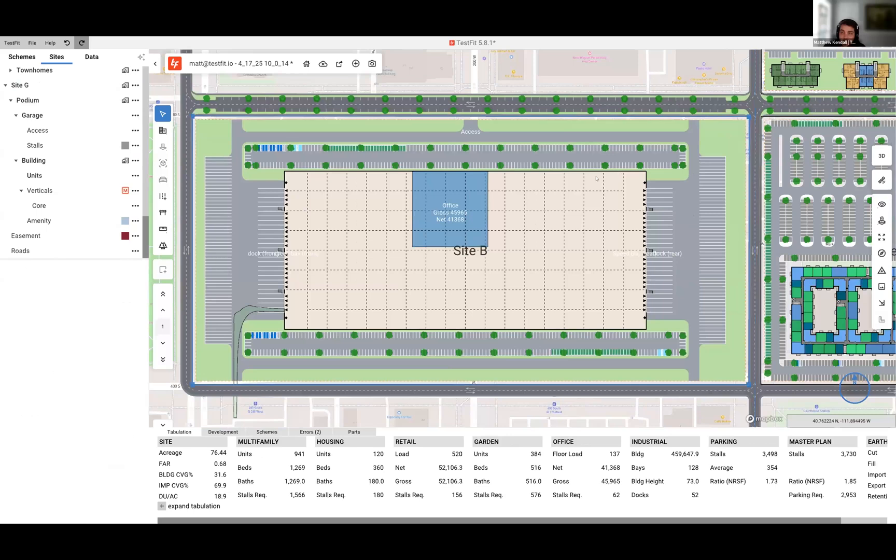
scroll(479, 230, down, 5)
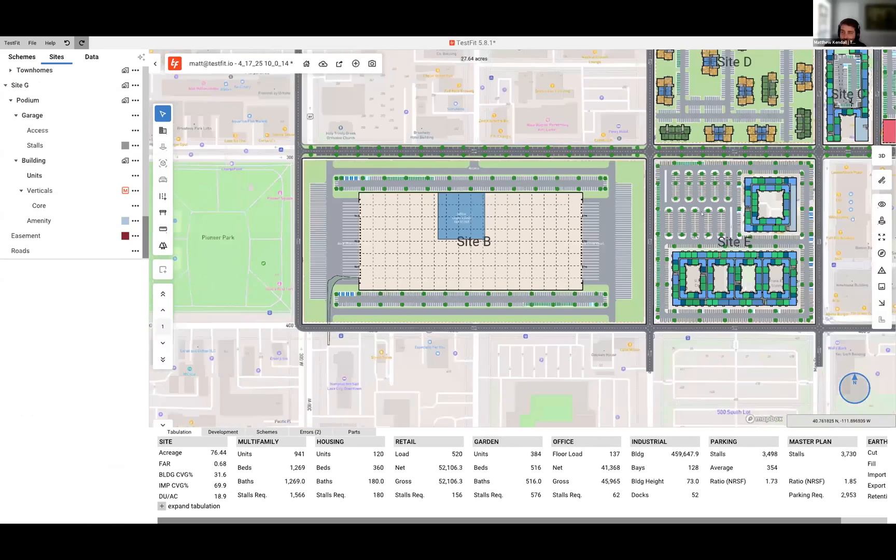
middle_drag(685, 208, 520, 293)
scroll(652, 264, up, 5)
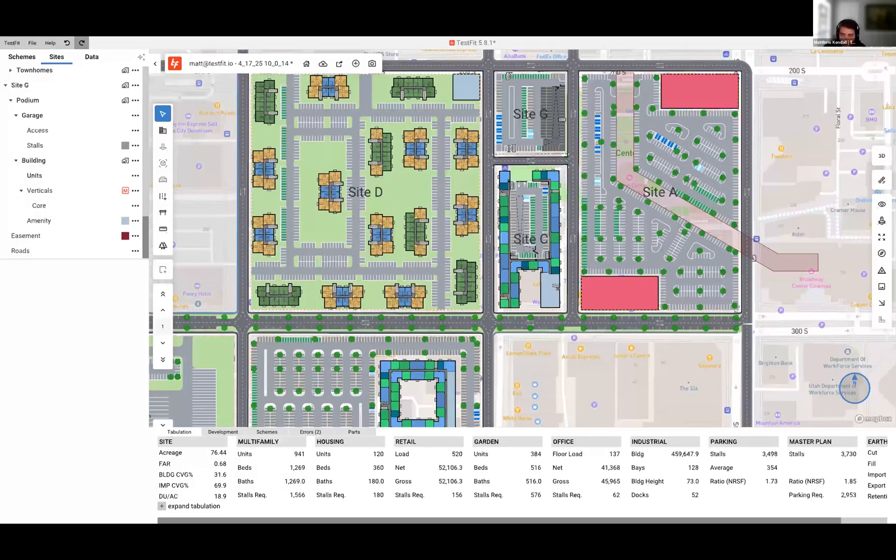
Select the easement crossing Site A to examine its extent east of the site, and deselect it
click(778, 264)
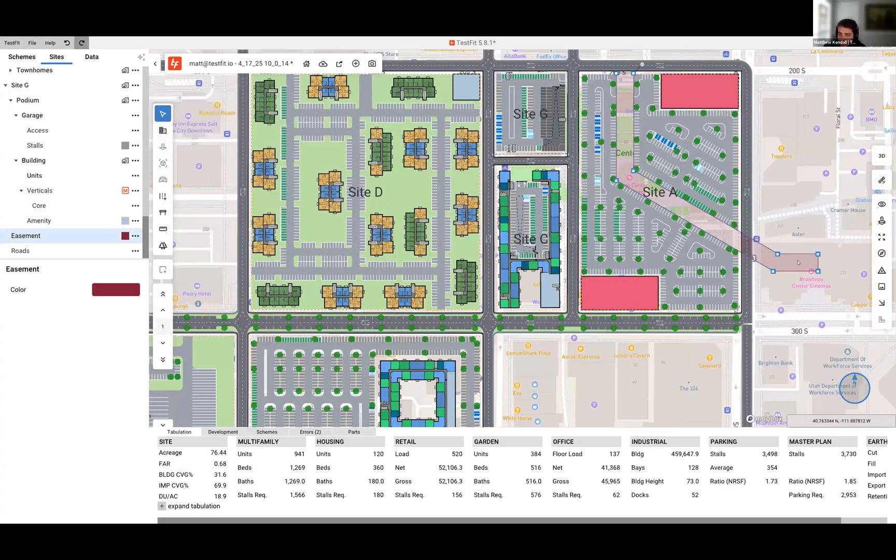
click(787, 240)
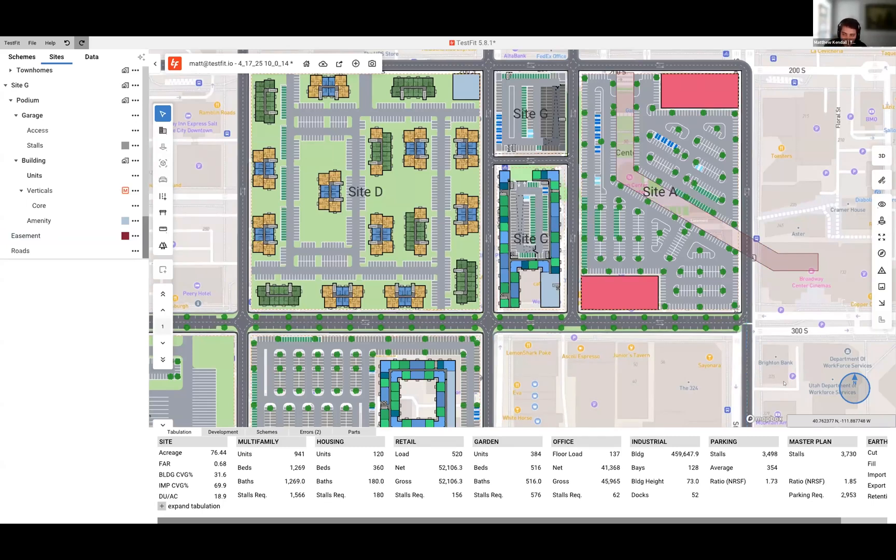
scroll(797, 383, down, 2)
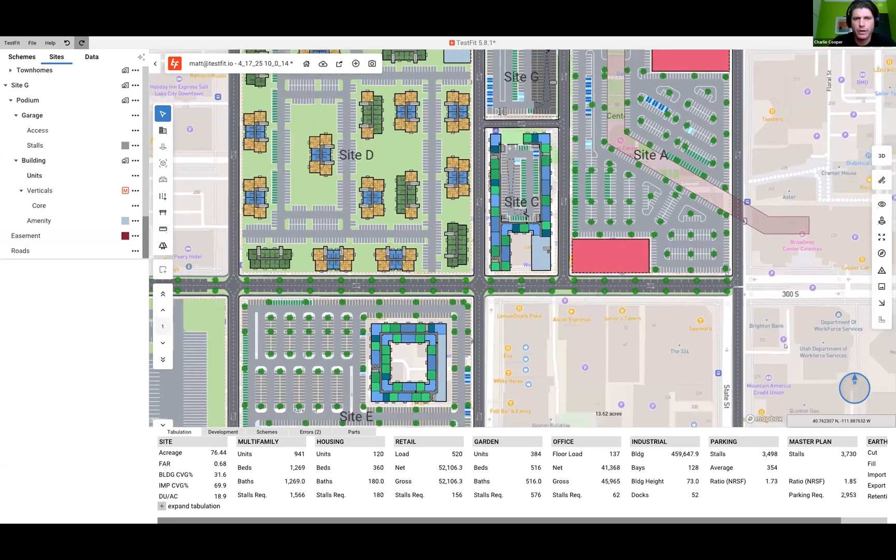
scroll(785, 392, up, 3)
click(785, 274)
click(775, 321)
middle_drag(776, 323, 781, 326)
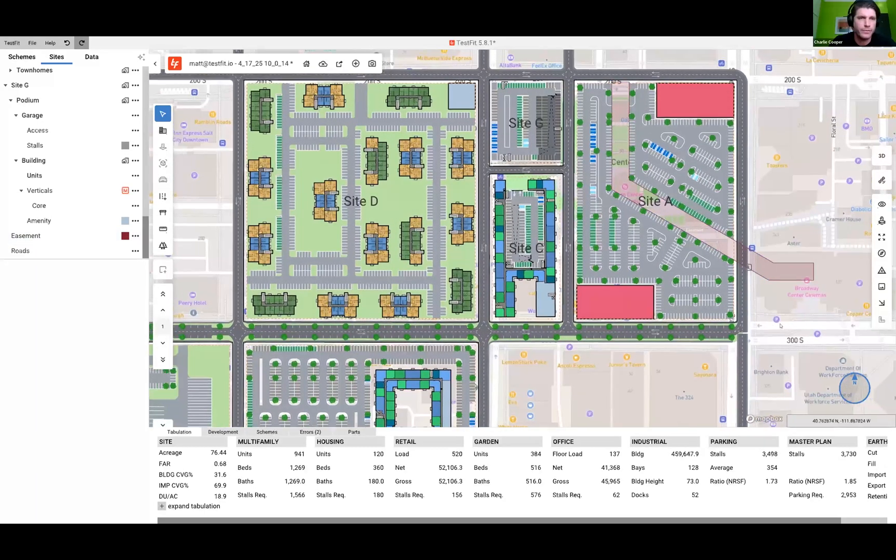
Display the Elevation data map's contours over the plan and turn the layer off again
mouse_move(882, 221)
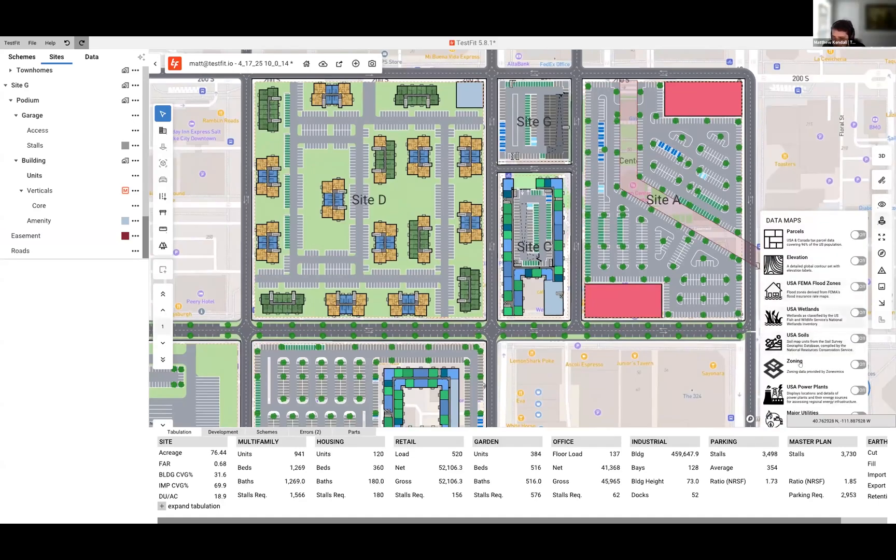
click(853, 262)
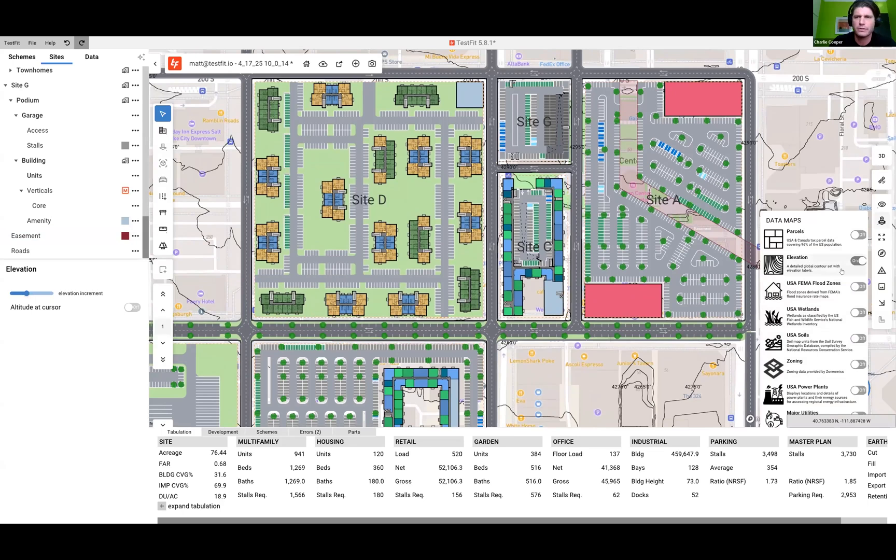
click(859, 261)
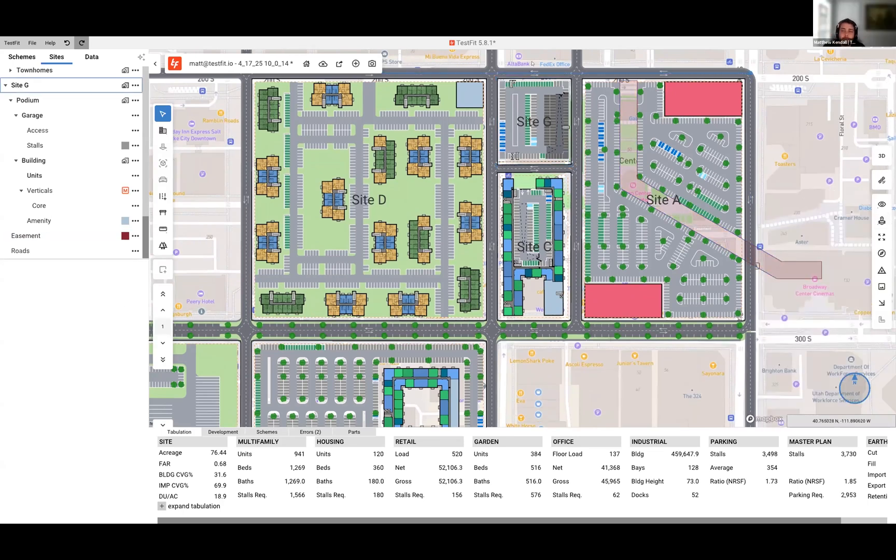
Show the master plan in 3D, view it from the southeast, and select Site A's southwest retail building
middle_drag(565, 140, 563, 154)
click(881, 157)
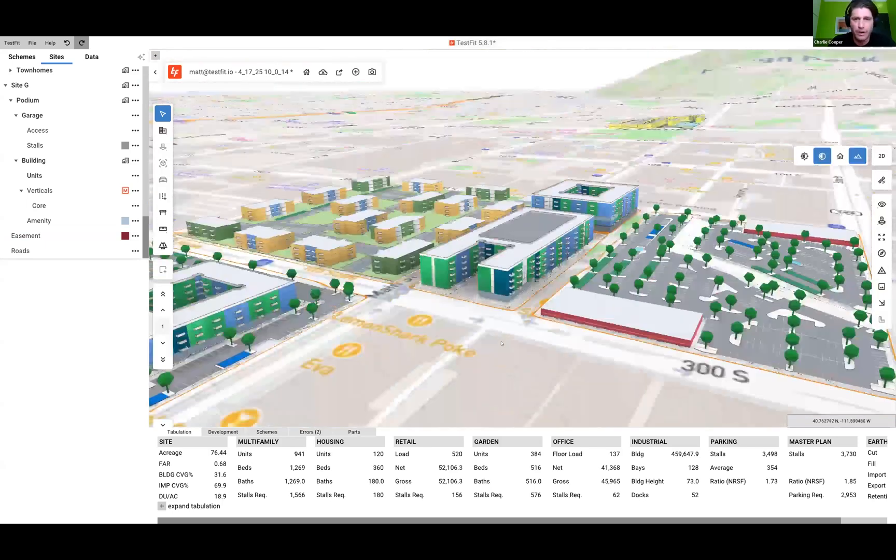
right_drag(501, 343, 430, 332)
drag(597, 311, 560, 264)
drag(564, 302, 386, 257)
click(378, 253)
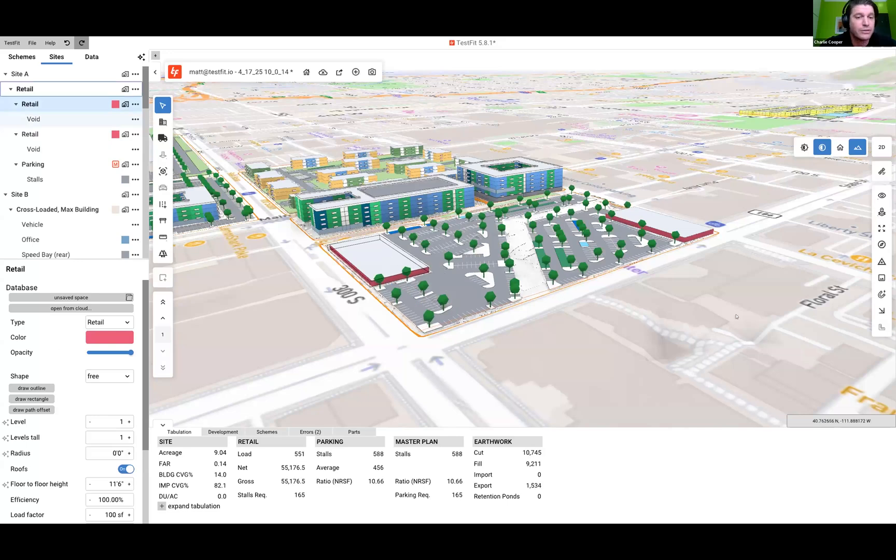
Clear the selection in the 3D master plan and return to the 2D plan view
drag(862, 162, 860, 170)
click(860, 170)
click(882, 156)
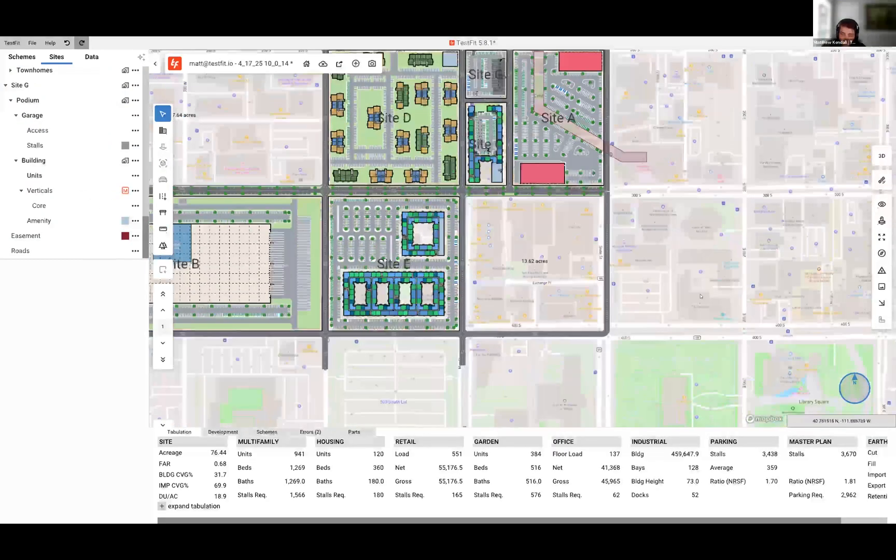
Create a site on the empty block east of Site E and fill it with the Townhomes preset
click(539, 253)
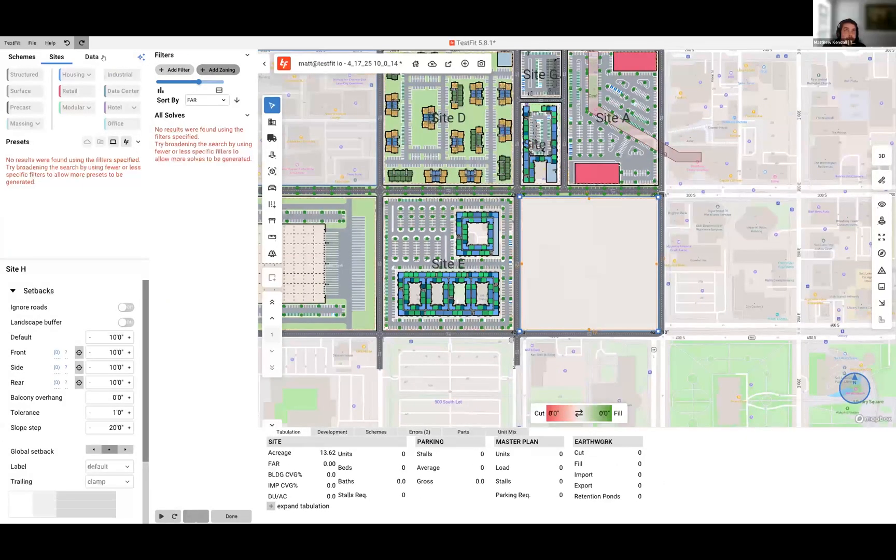
click(140, 58)
click(125, 237)
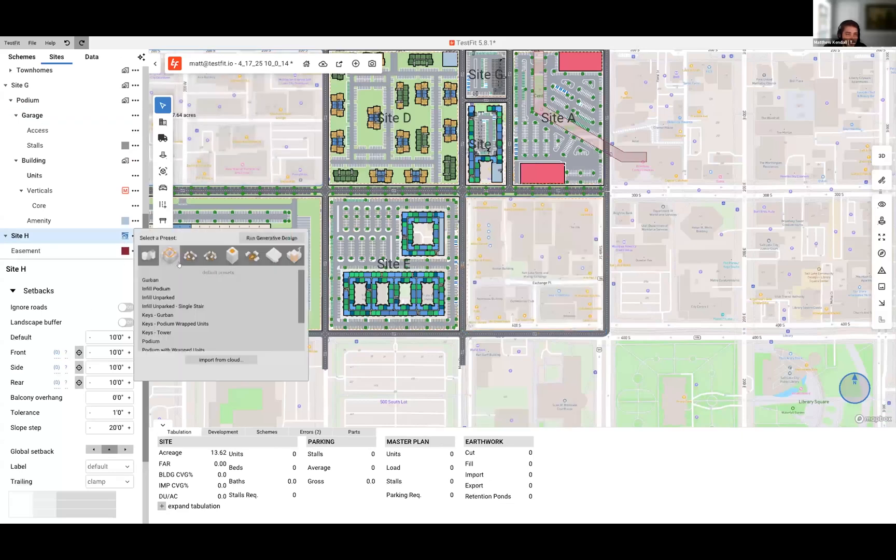
click(170, 255)
click(635, 246)
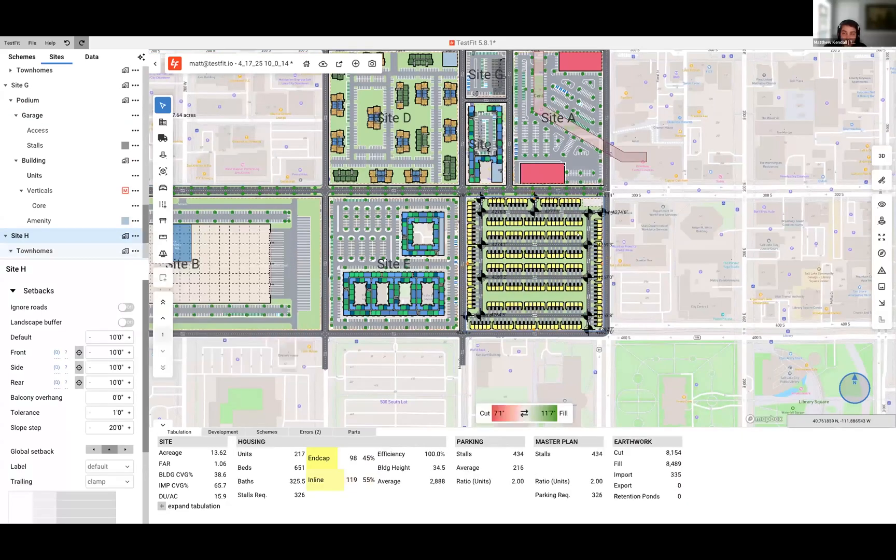
click(635, 246)
Add a free region to Site H and outline it as a rectangle over the site's northeast corner
scroll(580, 237, up, 8)
click(34, 176)
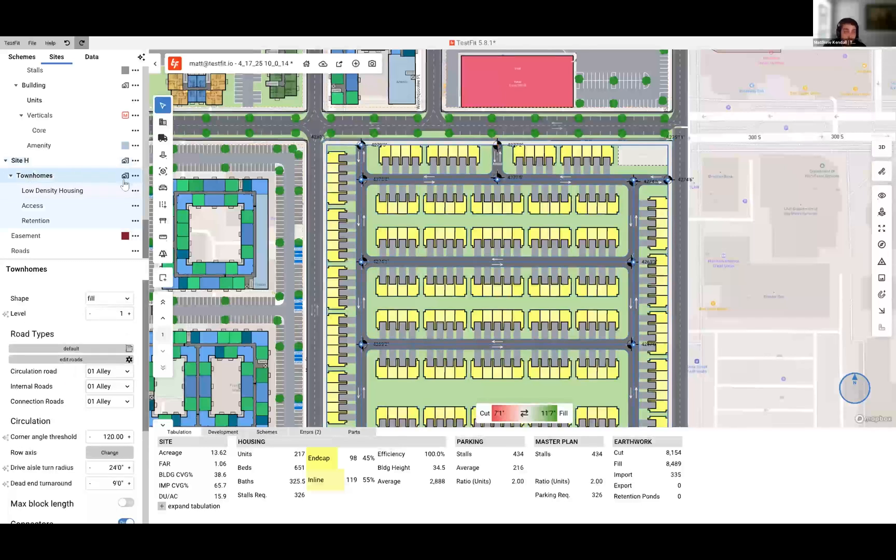
click(8, 178)
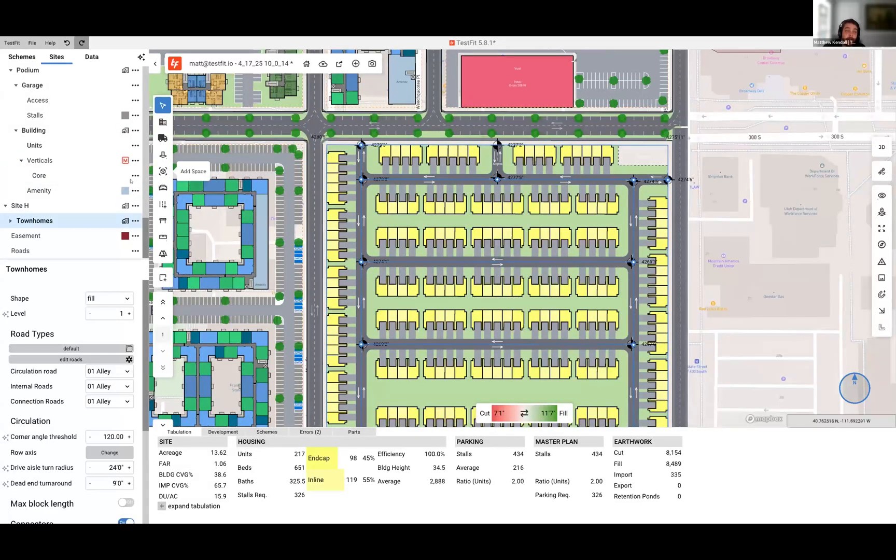
click(135, 206)
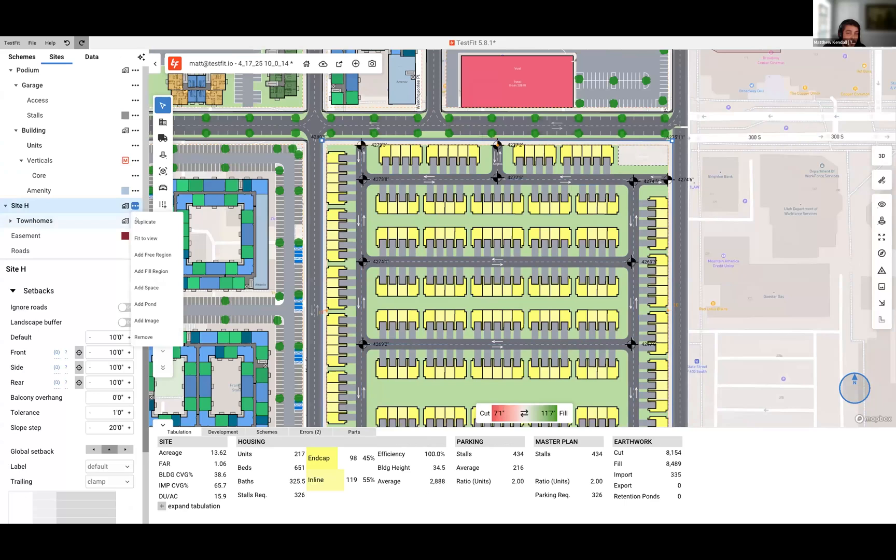
click(153, 271)
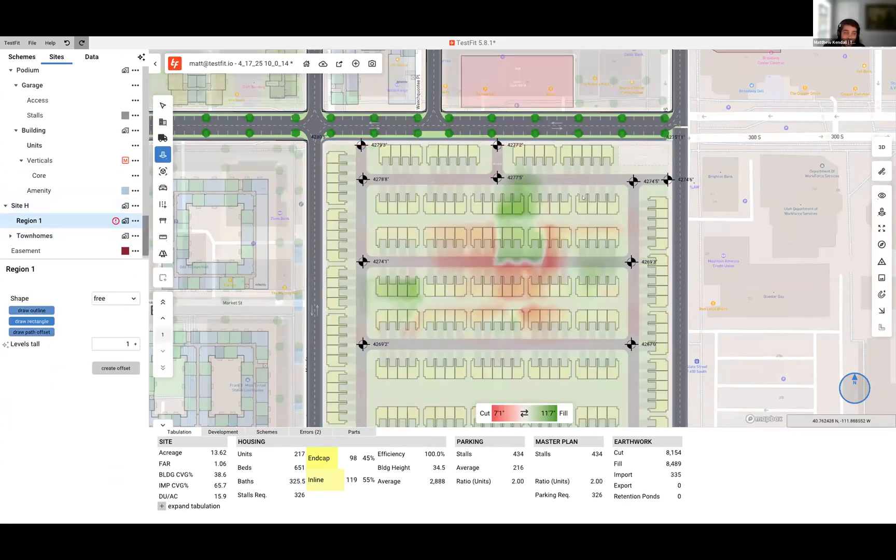
click(697, 145)
click(546, 313)
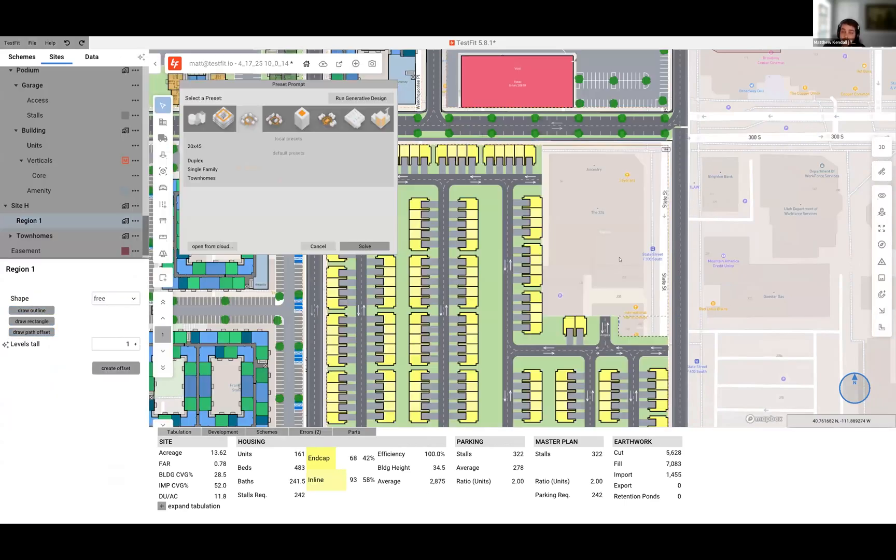
Fill the new rectangular region with the higher-density Wrap preset
click(223, 118)
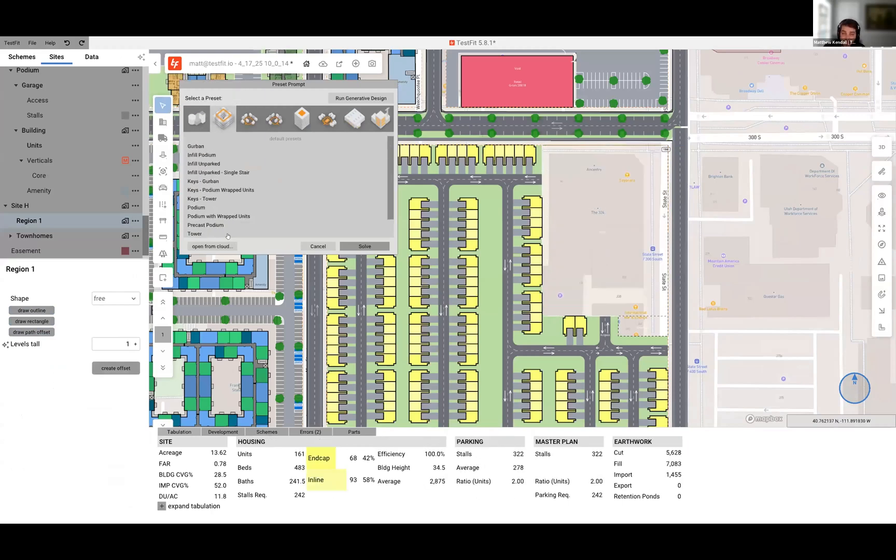
click(227, 234)
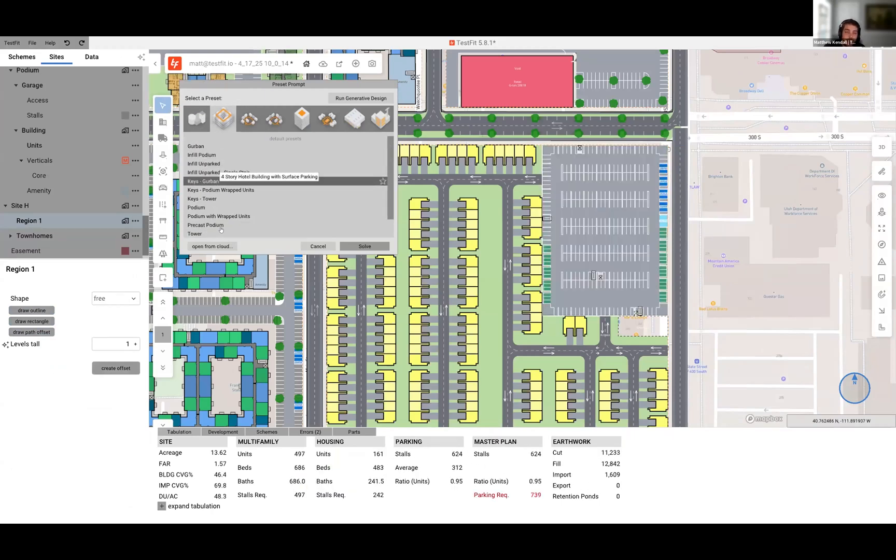
scroll(226, 227, down, 3)
click(226, 229)
click(363, 247)
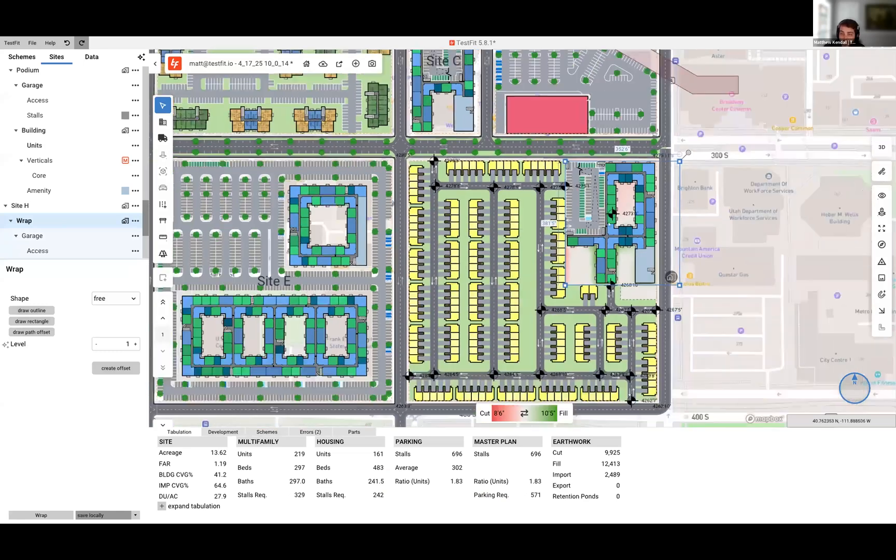
Move the Wrap region to Site H's northwest corner and create an offset around it
scroll(619, 210, down, 5)
scroll(612, 220, up, 2)
drag(601, 199, 529, 198)
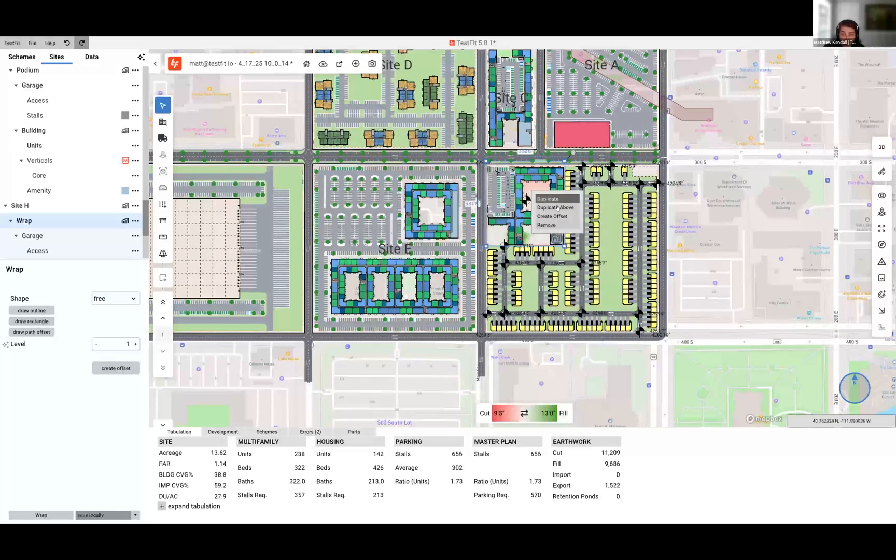
click(559, 218)
scroll(570, 202, up, 3)
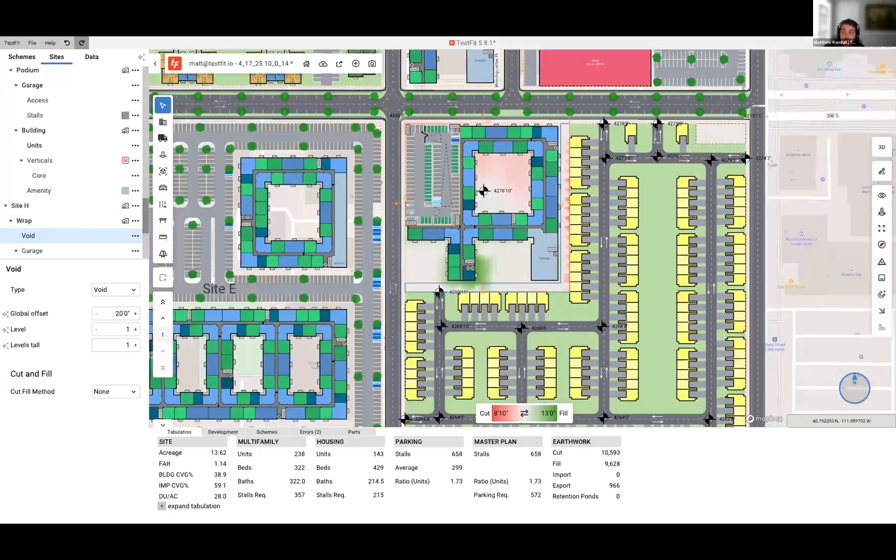
Examine Site H's Wrap building and surrounding townhomes in 3D from several angles, and return to the 2D plan
click(882, 147)
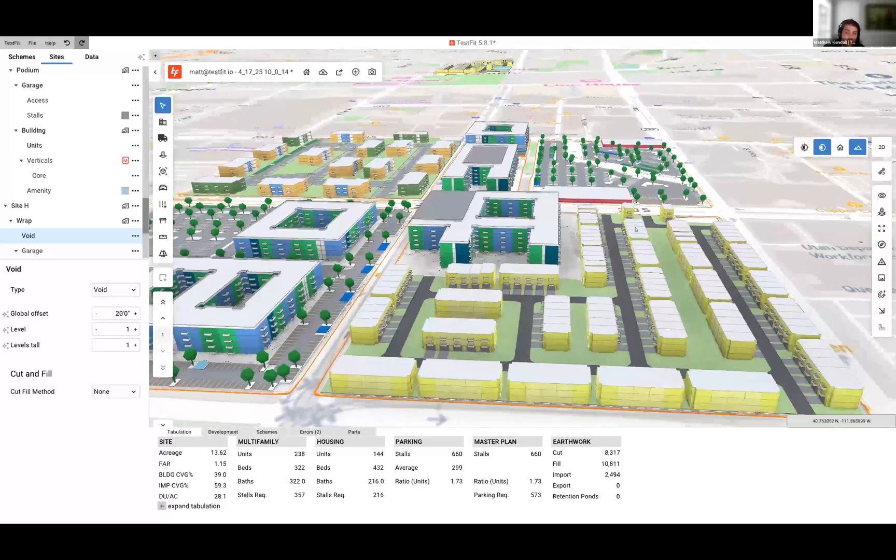
middle_drag(635, 229, 435, 159)
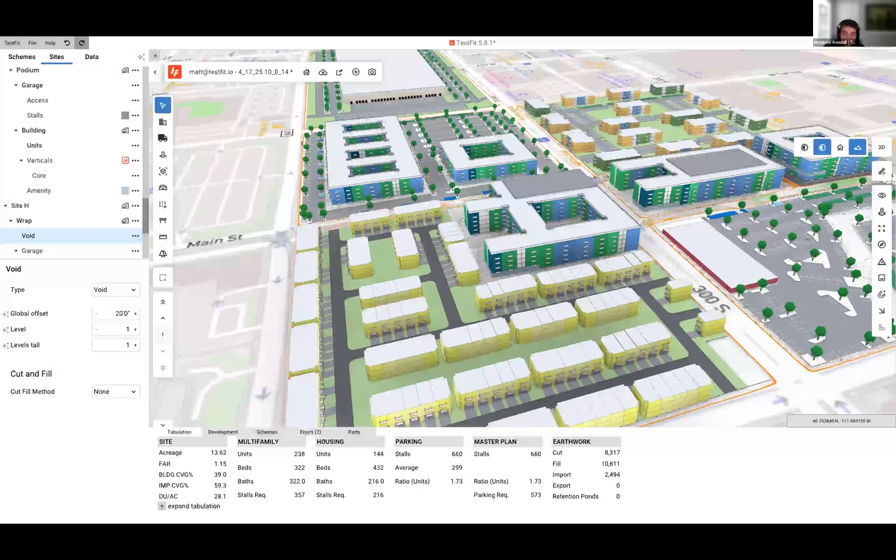
scroll(426, 155, up, 4)
click(417, 153)
middle_drag(482, 199, 695, 200)
key(space)
scroll(423, 185, down, 4)
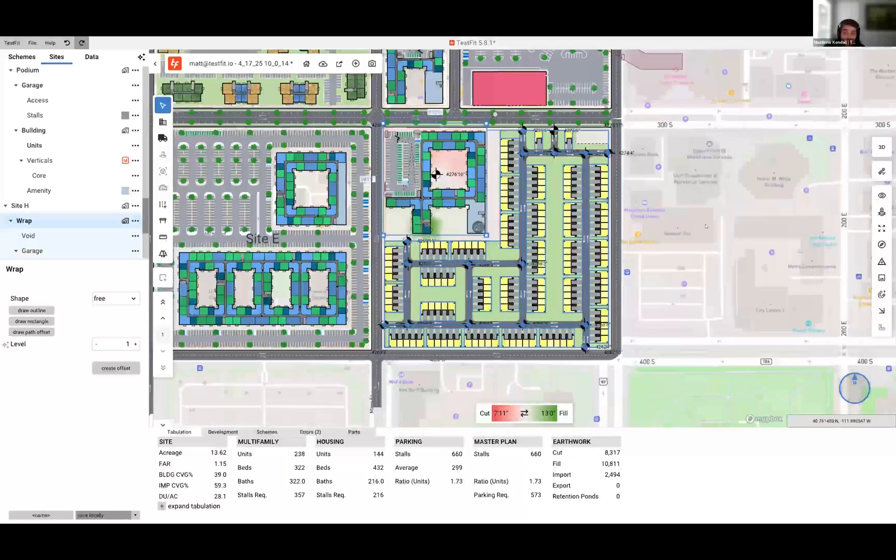
Select Site H's Townhomes and Wrap regions in turn to examine how their spaces are nested
scroll(575, 233, up, 4)
click(534, 186)
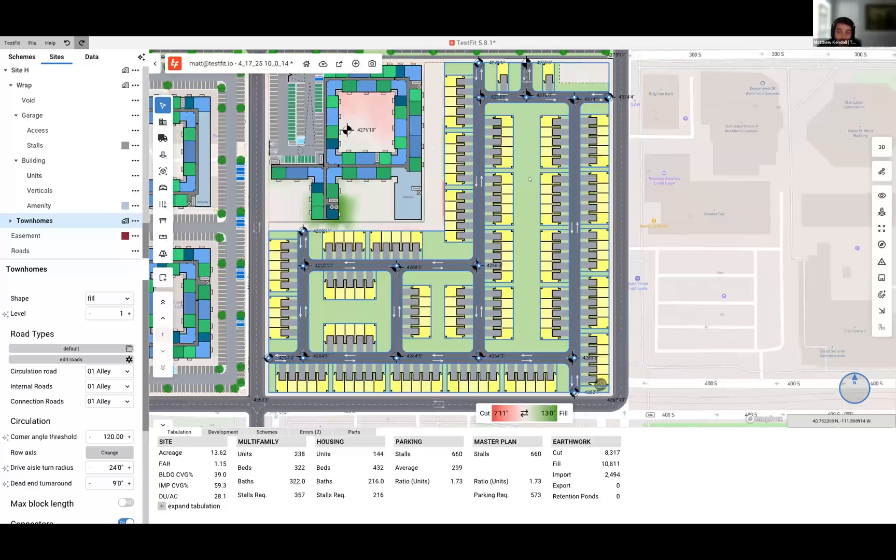
click(530, 179)
scroll(512, 185, down, 2)
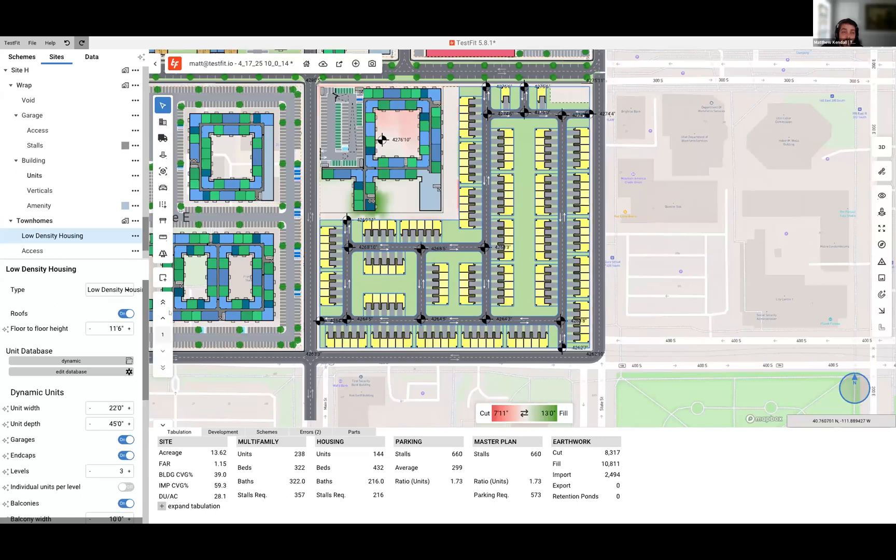
click(400, 117)
click(400, 117)
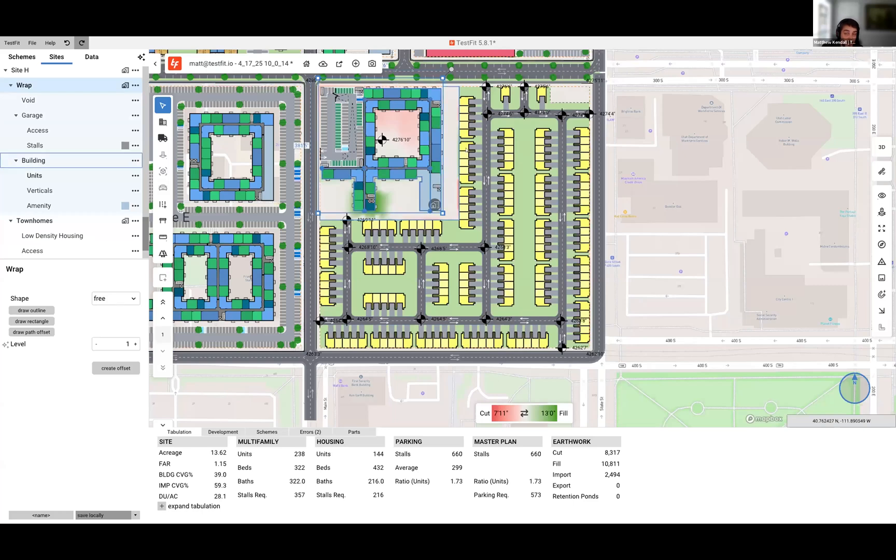
click(516, 169)
click(539, 150)
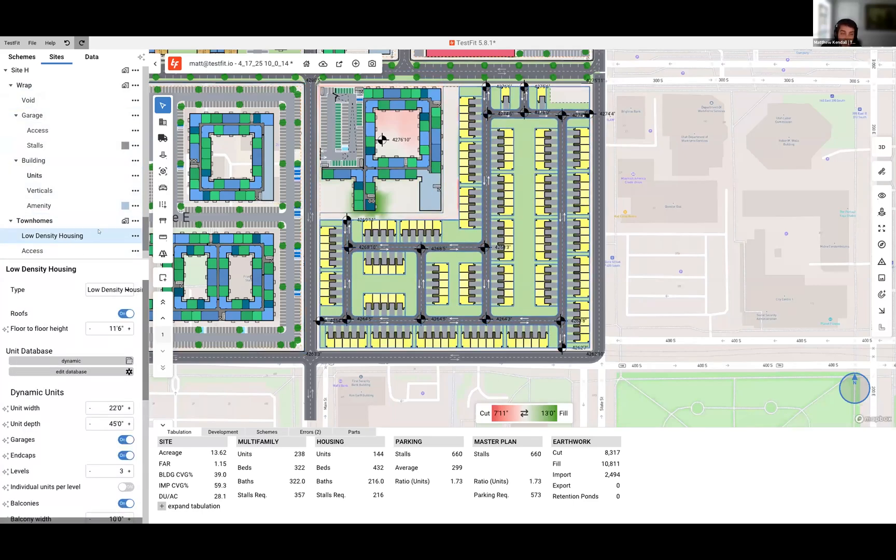
Add a fill region to the Townhomes region on the long block enclosed by roads in Site H's eastern half
click(130, 226)
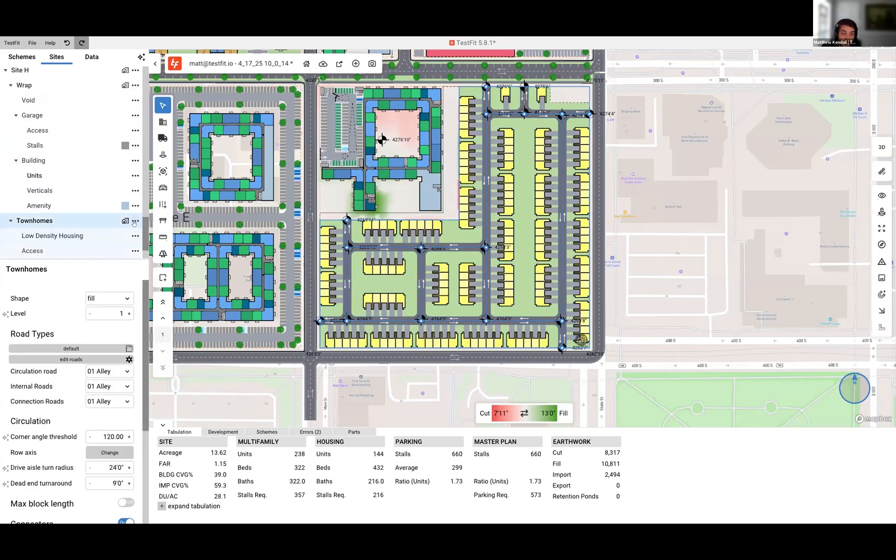
click(134, 222)
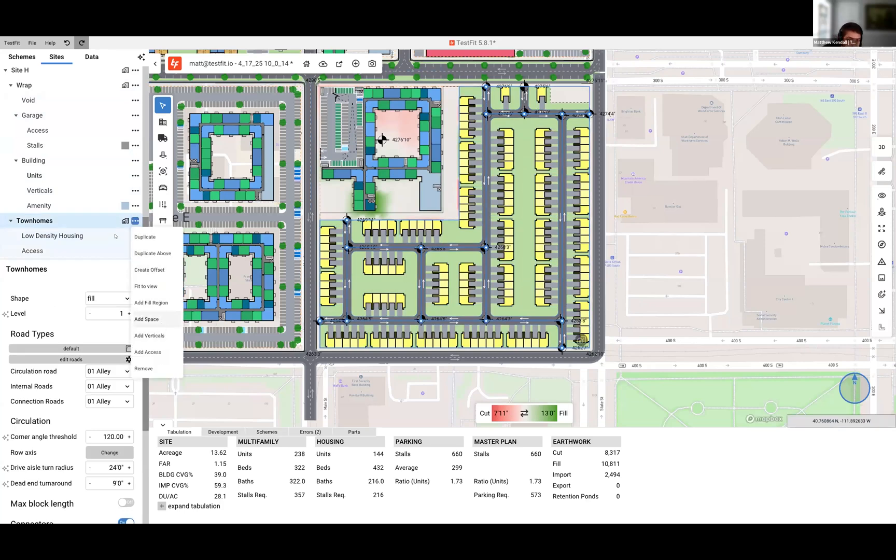
click(150, 303)
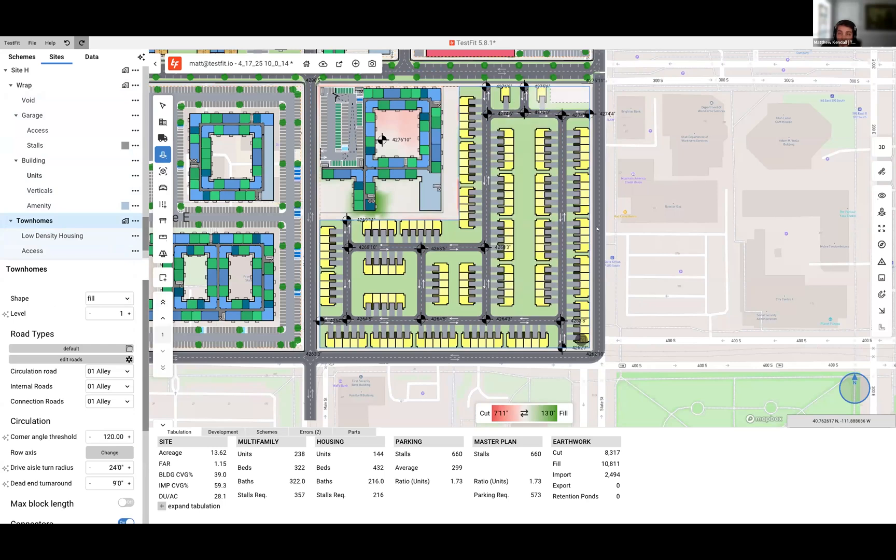
click(523, 235)
Browse the higher-density, parcel, low-density and garden presets for the new fill region
click(223, 119)
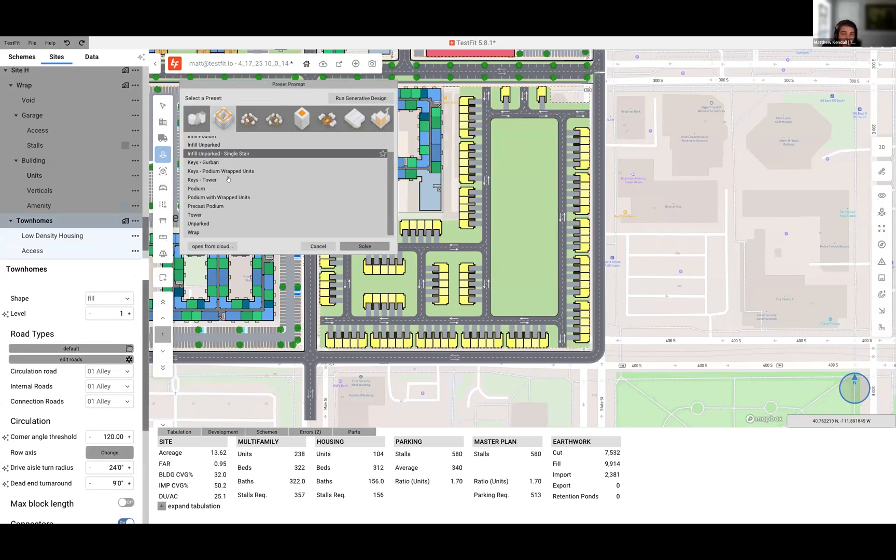
scroll(228, 179, up, 2)
scroll(223, 181, down, 2)
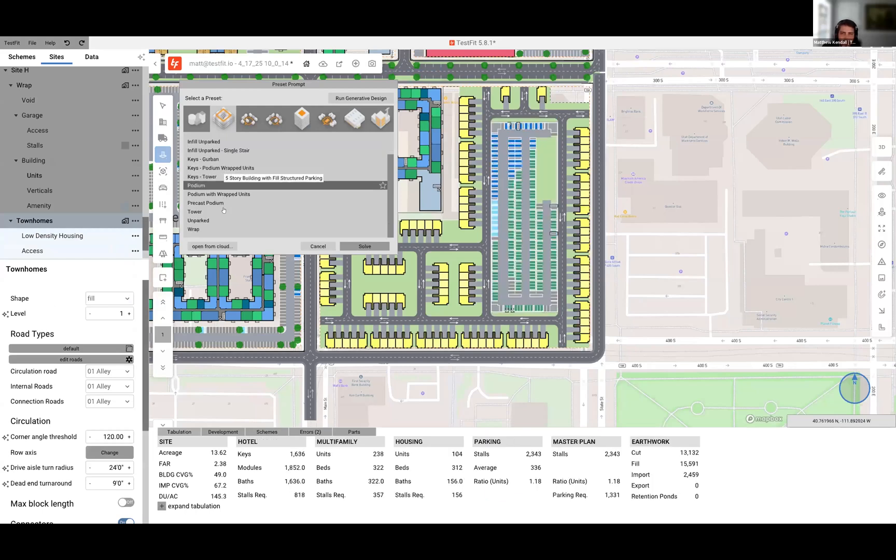
click(281, 122)
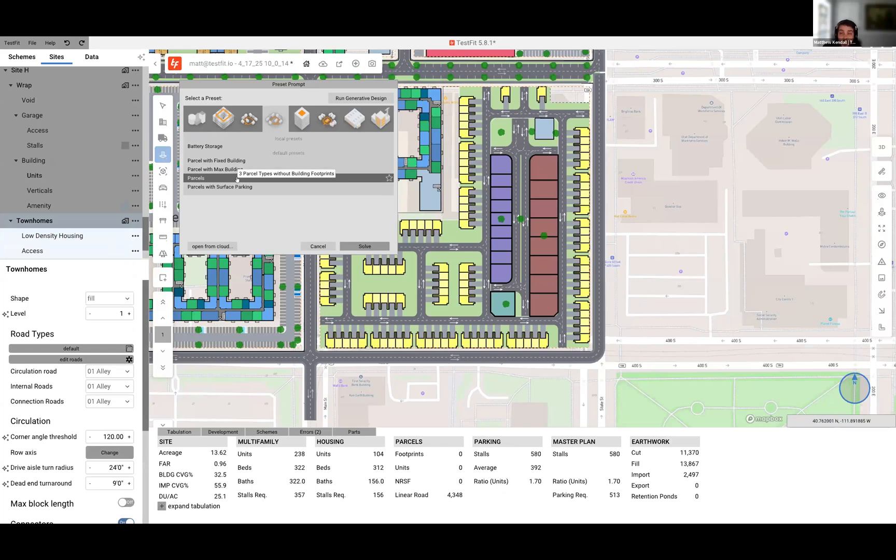
click(248, 116)
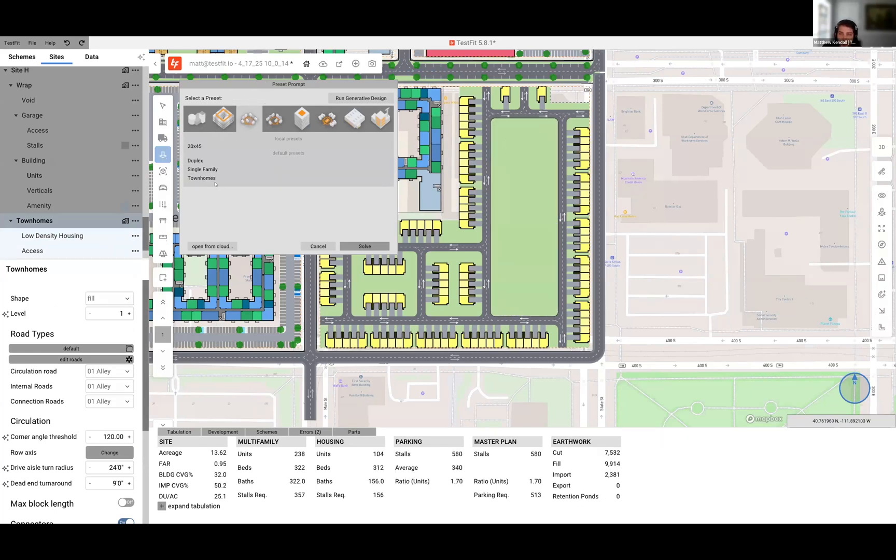
click(331, 123)
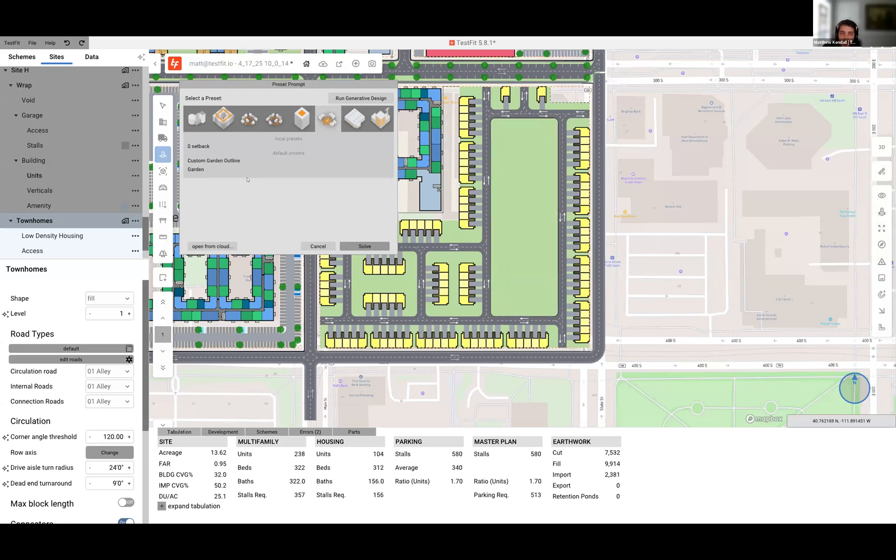
Fill the enclosed block with the higher-density Unparked preset
click(222, 122)
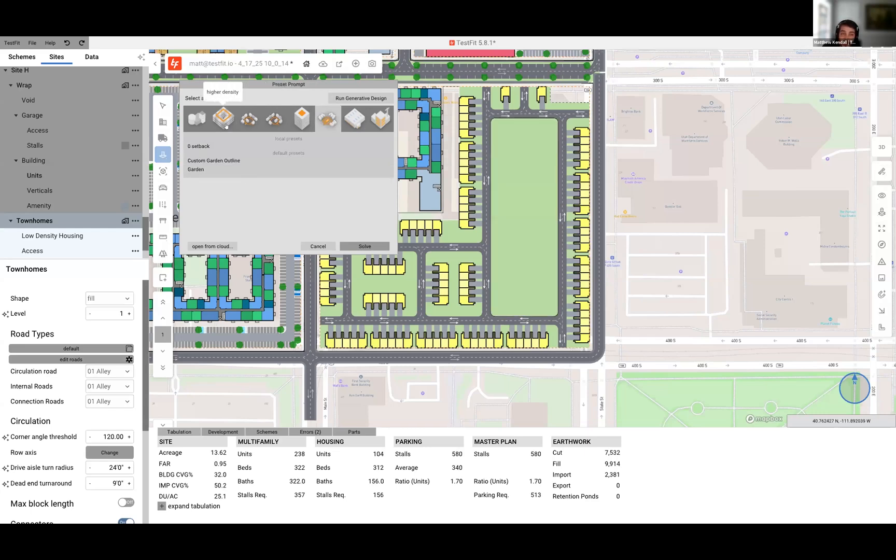
click(224, 181)
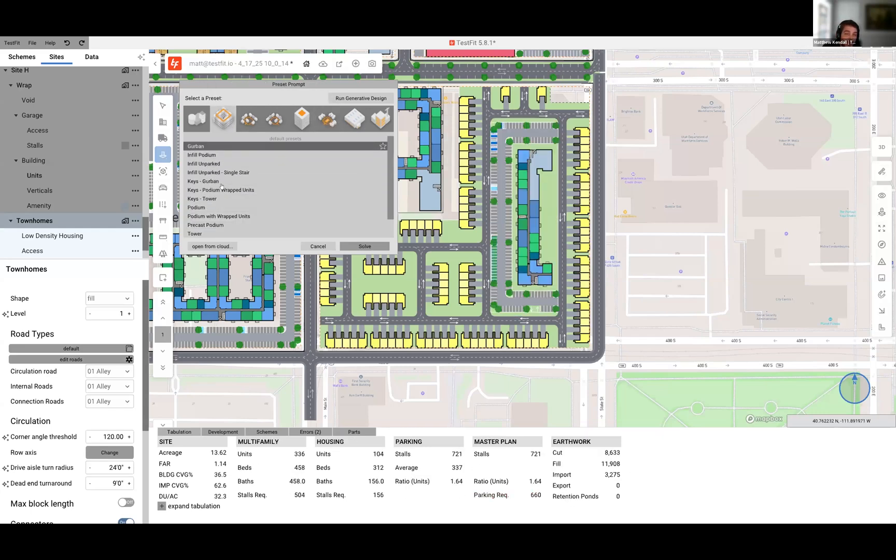
scroll(227, 176, down, 1)
click(227, 203)
click(227, 220)
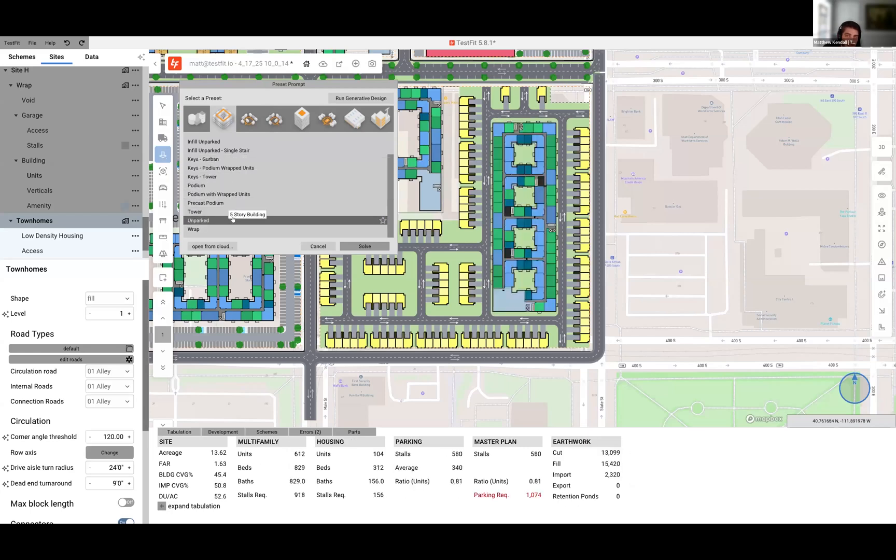
click(365, 247)
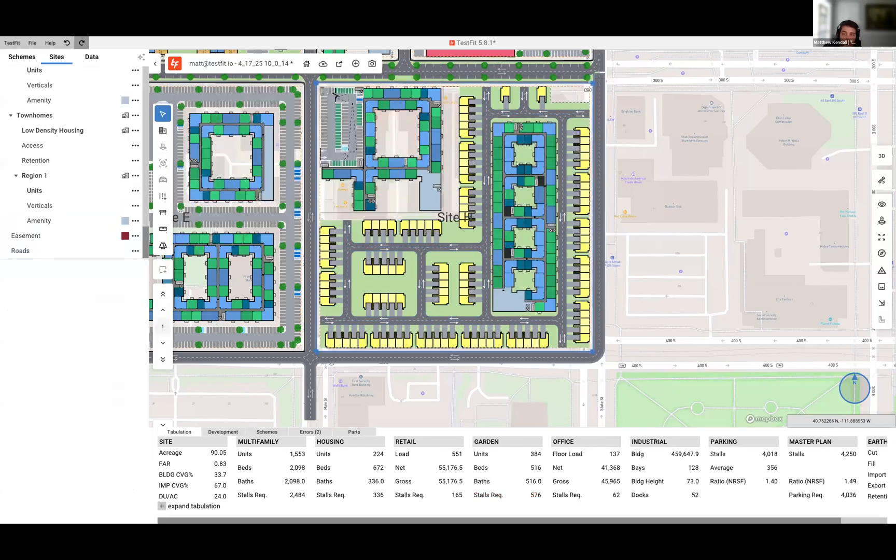
Add an east-west connecting road across the middle of the long block in Site H's Townhomes region and view Site H in 3D
click(488, 214)
click(484, 209)
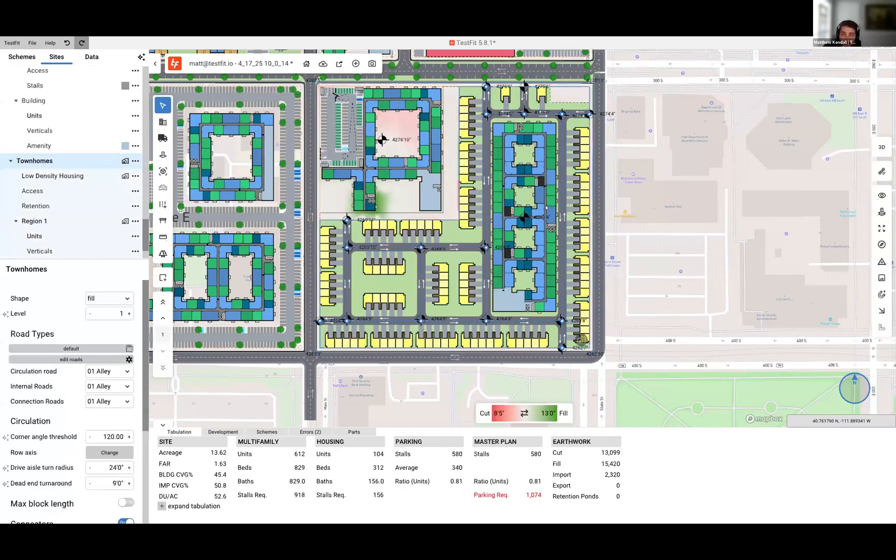
key(e)
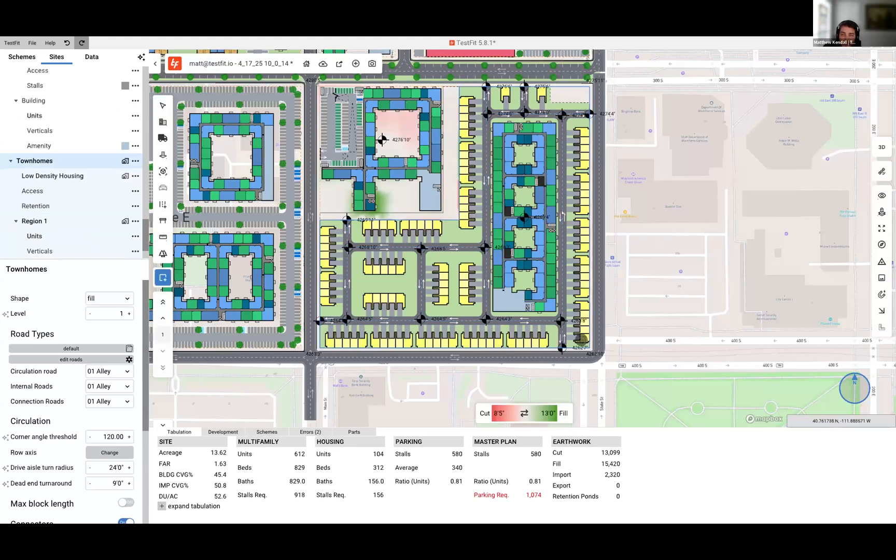
click(483, 214)
key(Escape)
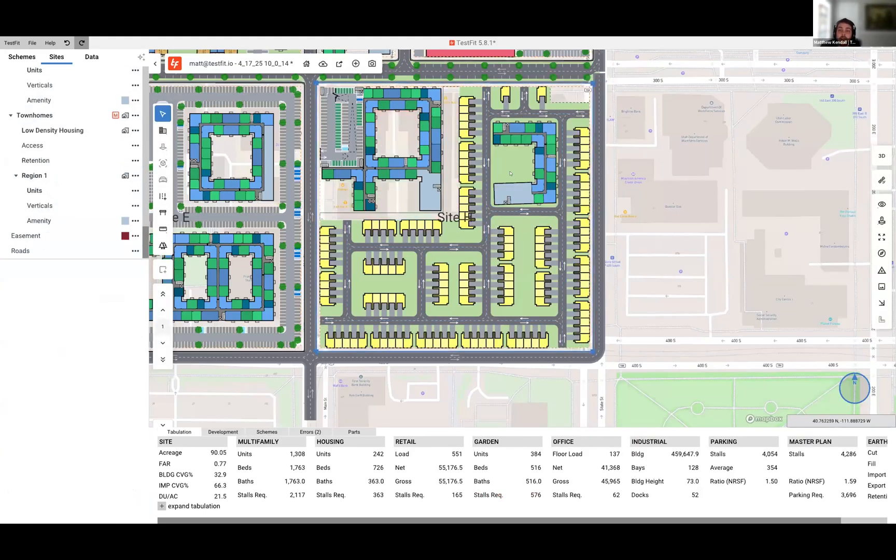
click(881, 156)
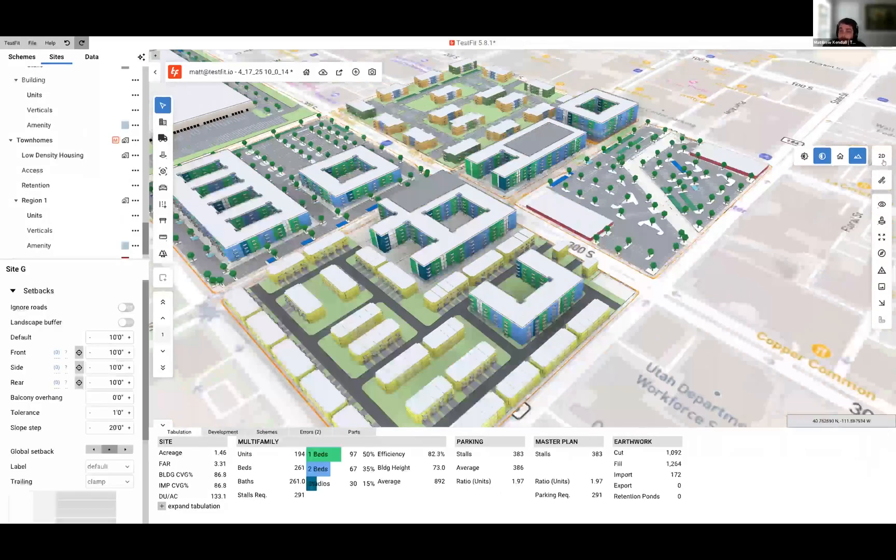
Return to 2D, add a conditioned space to the garage of Site G's podium, and set the space's type to Retail
click(883, 162)
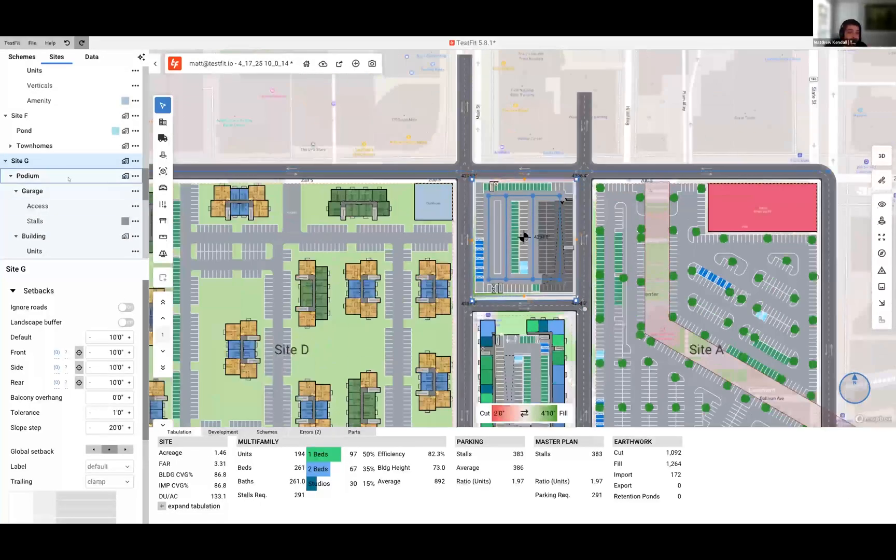
click(120, 176)
click(135, 176)
click(119, 191)
click(135, 191)
click(147, 240)
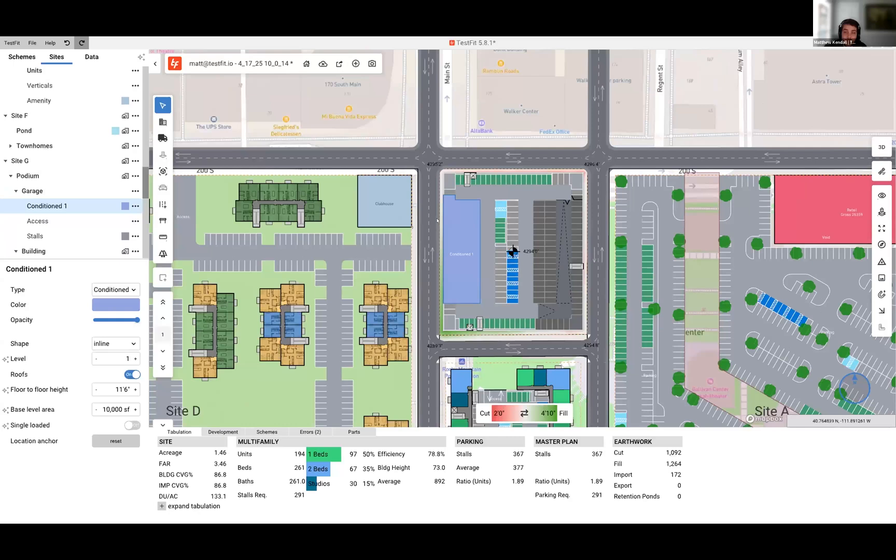
scroll(465, 226, up, 3)
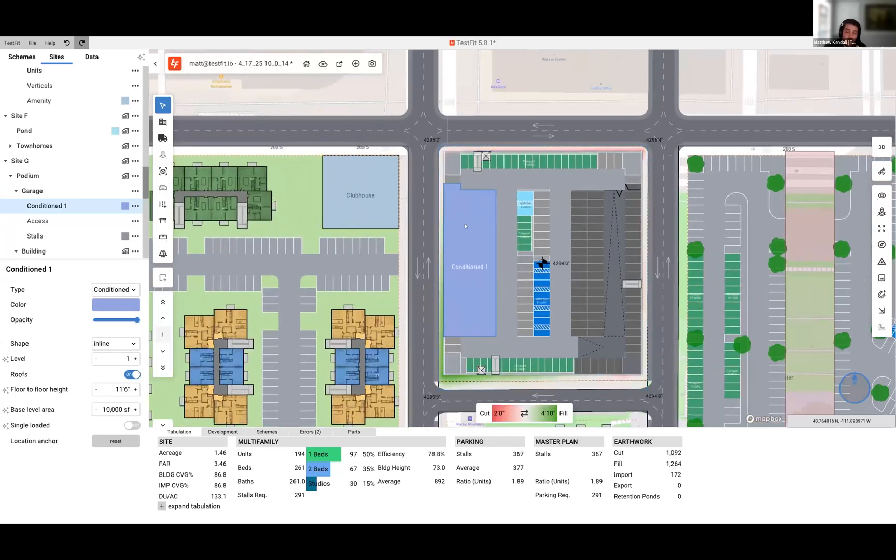
click(131, 291)
click(125, 329)
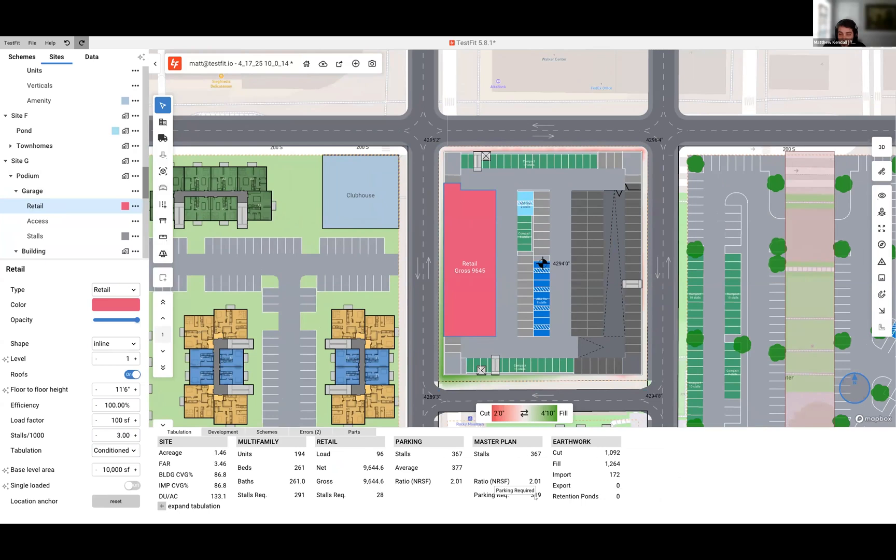
Display level 2 and examine Site G's podium building above the retail space in 3D
scroll(565, 246, down, 5)
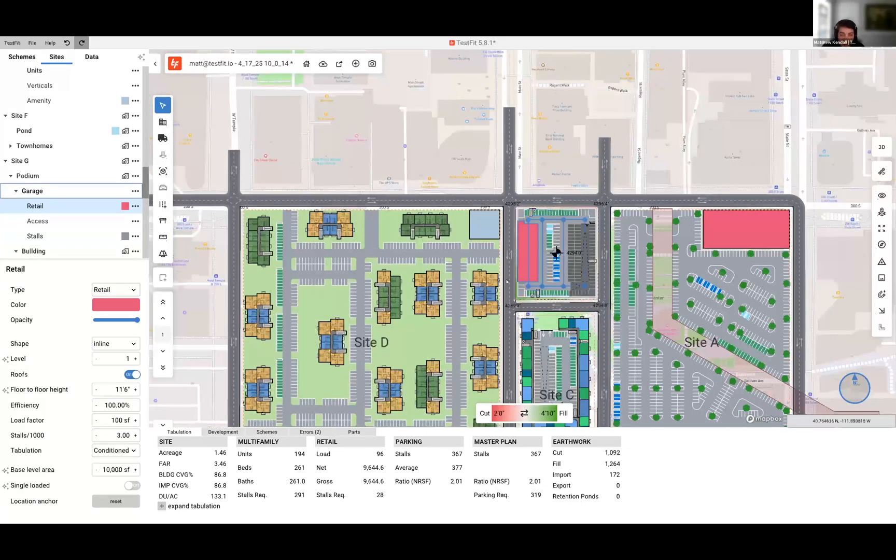
click(163, 319)
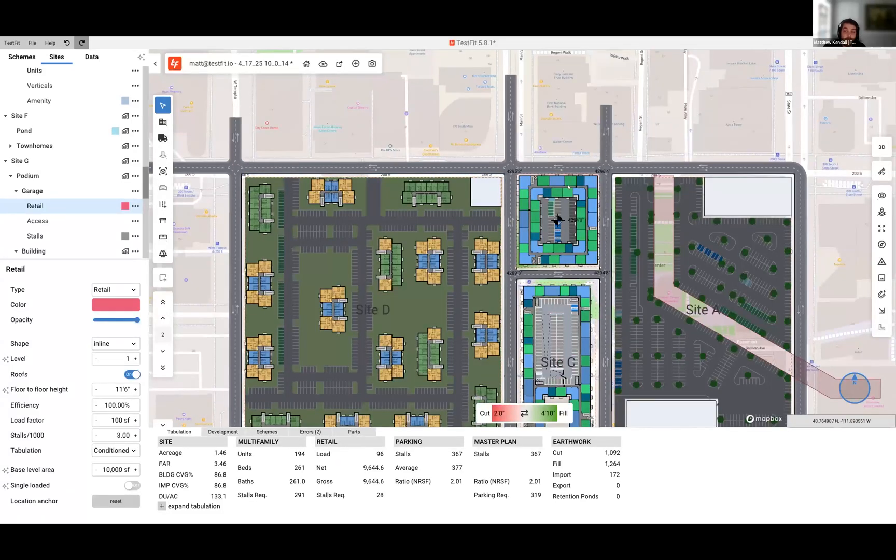
click(882, 148)
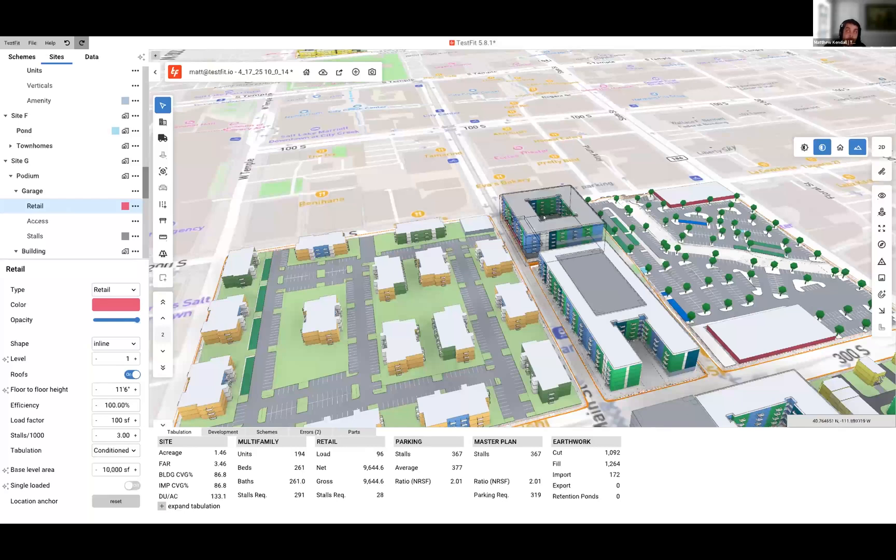
click(545, 214)
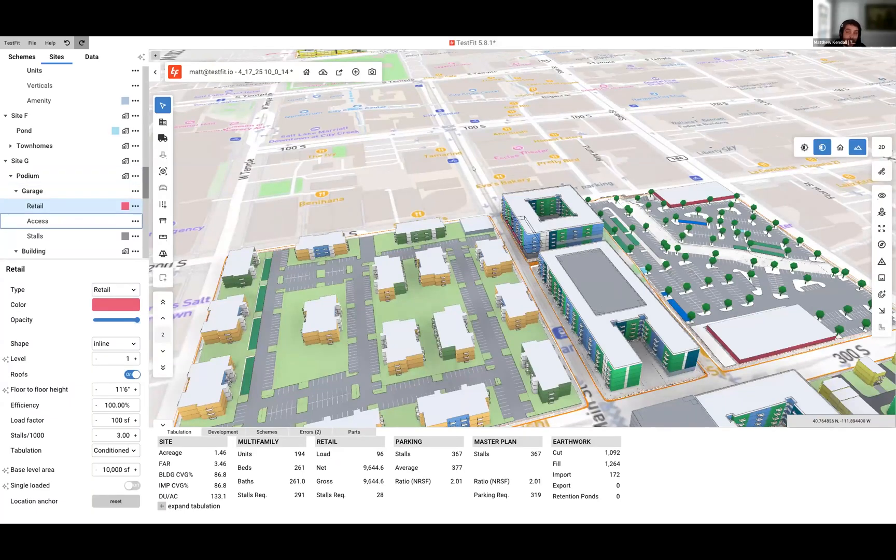
right_drag(512, 131, 674, 181)
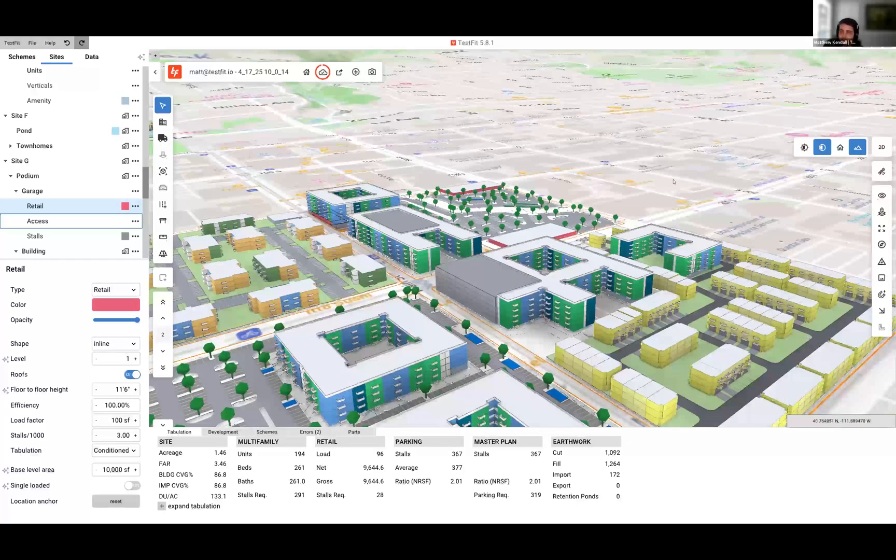
Examine Site H's townhomes and multifamily buildings and the neighbouring sites from several angles in 3D
click(760, 169)
right_drag(760, 169, 414, 308)
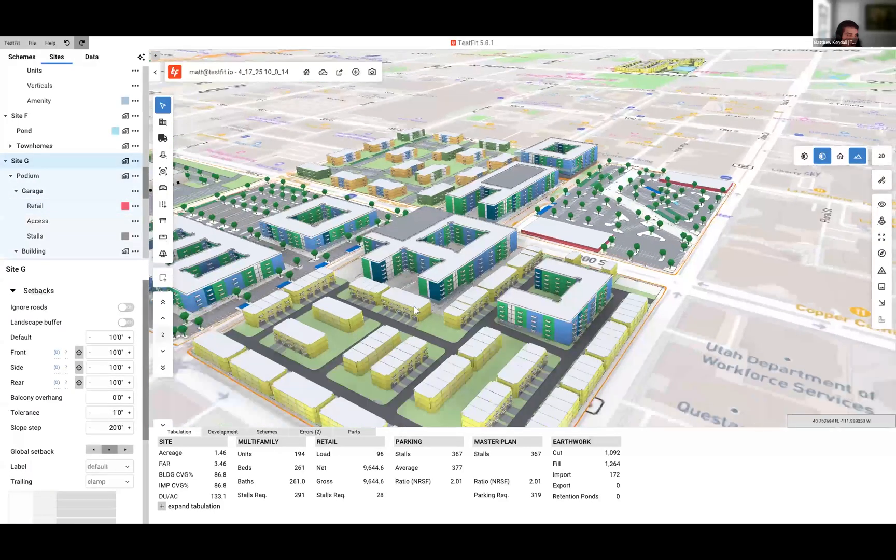
double_click(433, 313)
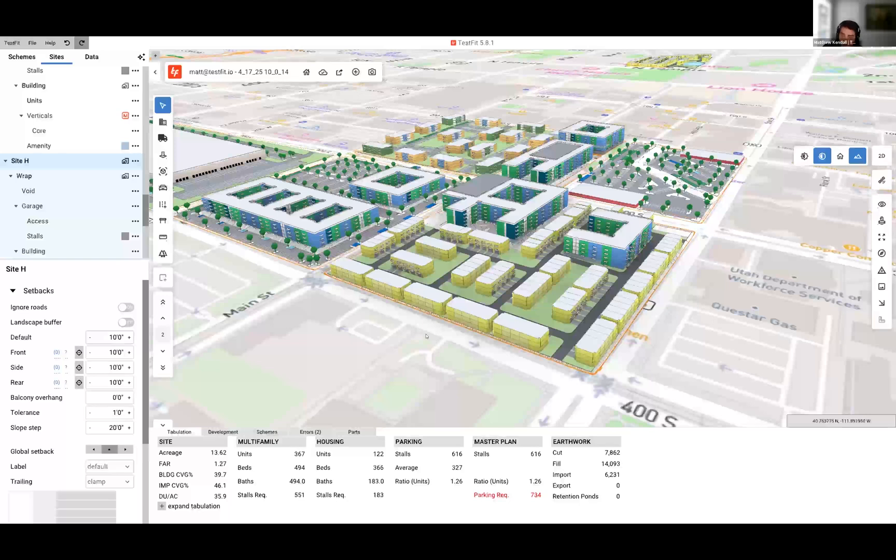
key(Escape)
right_drag(541, 349, 560, 337)
middle_drag(576, 192, 631, 151)
right_drag(624, 164, 624, 165)
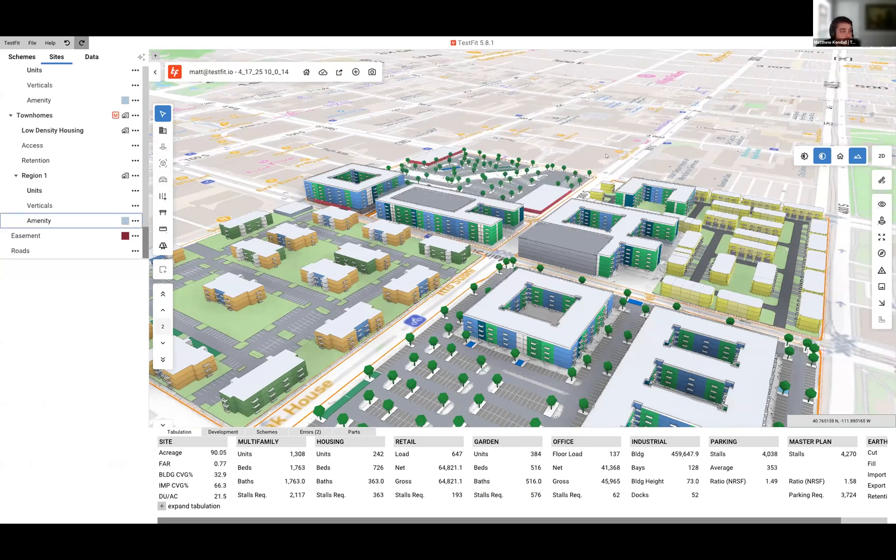
middle_drag(614, 156, 551, 184)
middle_drag(254, 285, 210, 288)
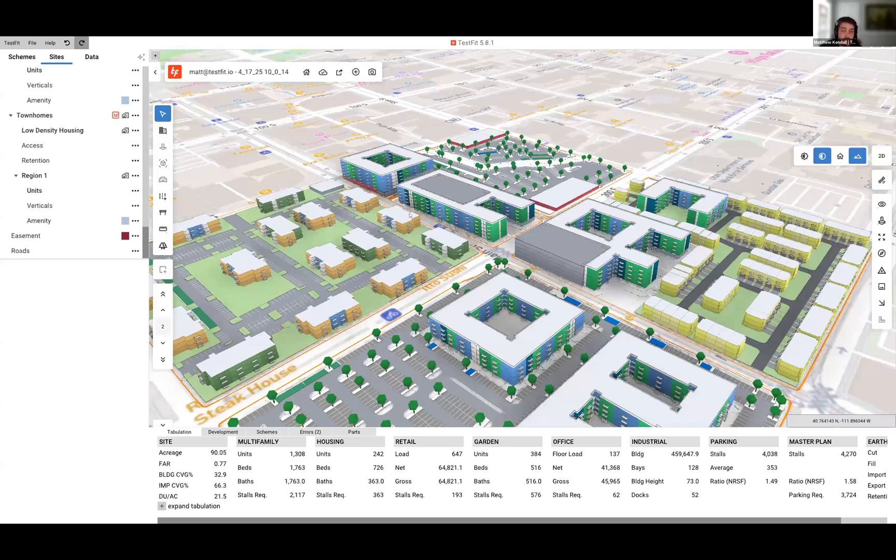
Inspect the buildings of Sites C, G and D from different sides in 3D
drag(441, 218, 493, 252)
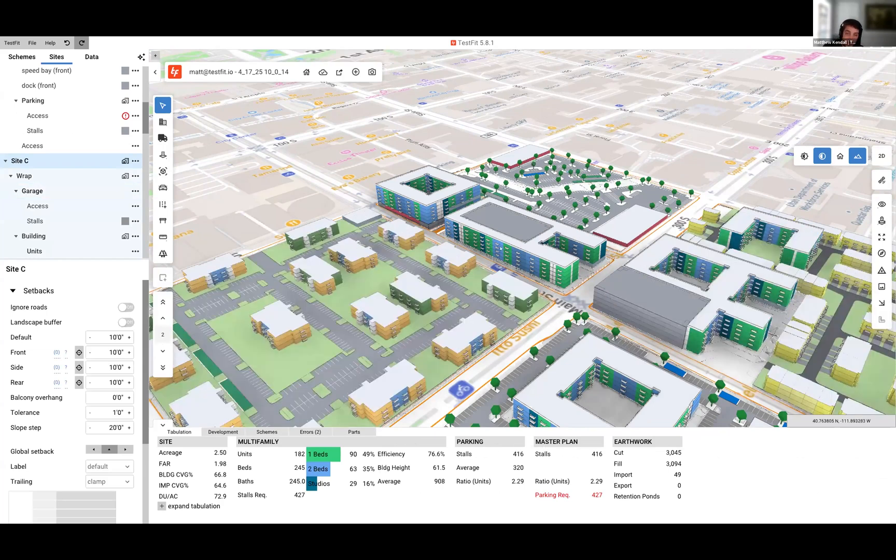
double_click(394, 311)
click(345, 176)
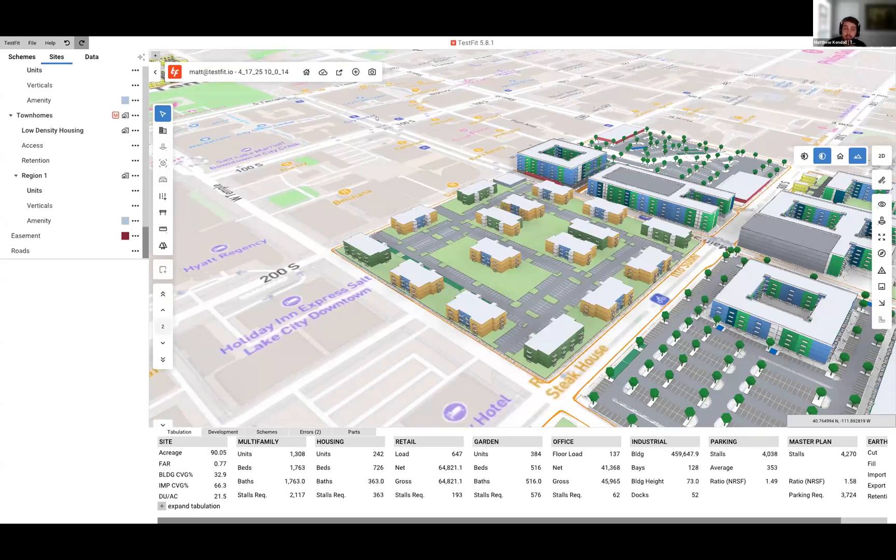
scroll(378, 226, up, 5)
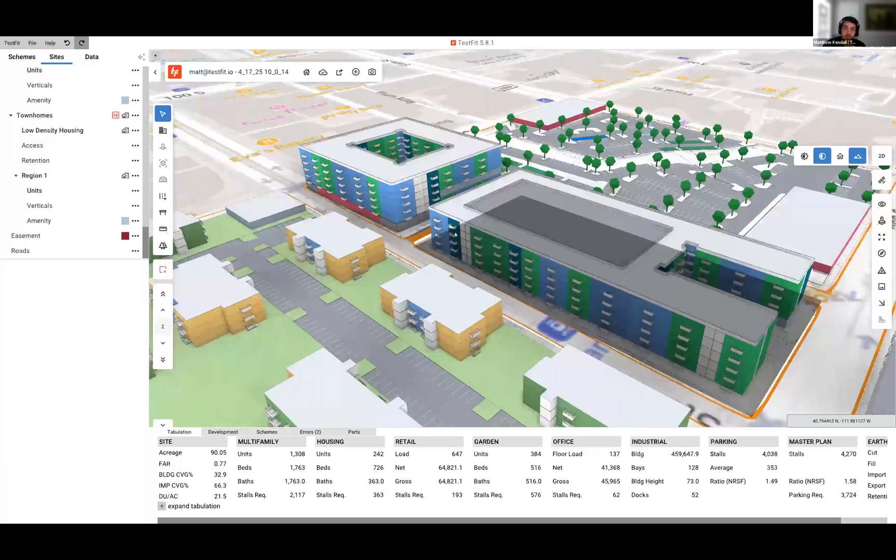
middle_drag(455, 234, 652, 162)
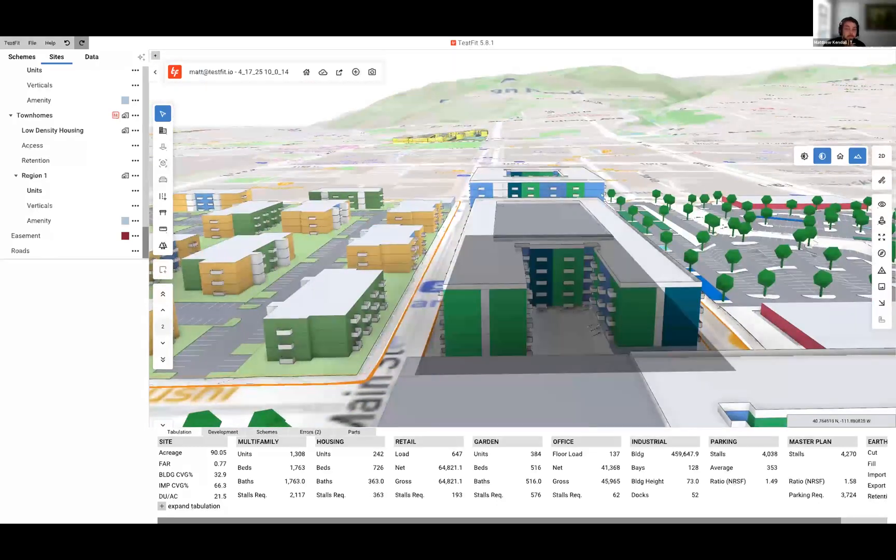
middle_drag(589, 167, 560, 173)
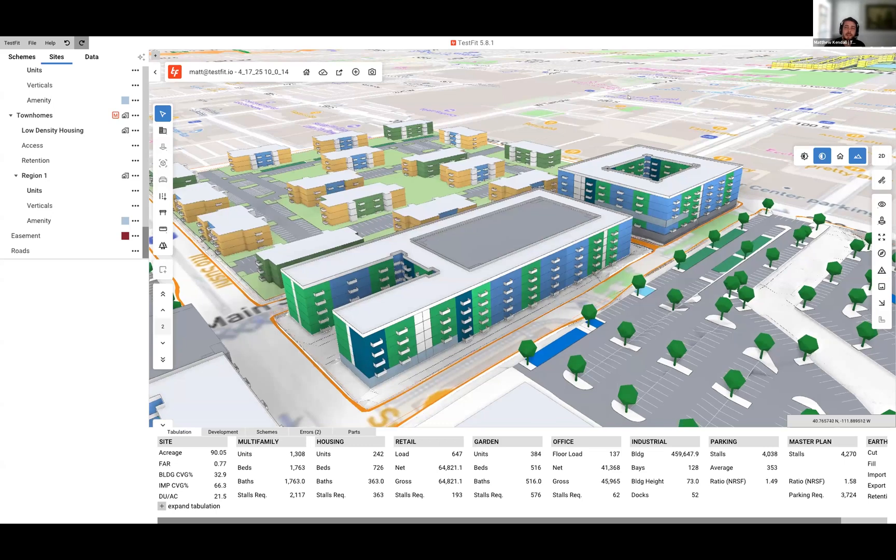
scroll(641, 137, down, 2)
right_drag(641, 137, 384, 147)
scroll(471, 222, down, 3)
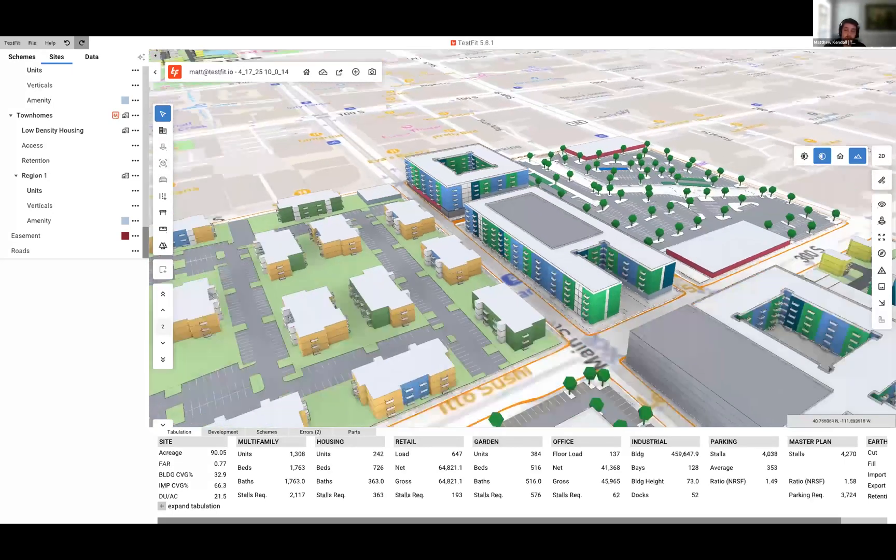
Review the level 1 plan in 2D, checking the easement through Site A and the layouts of Sites D, C and H
click(881, 156)
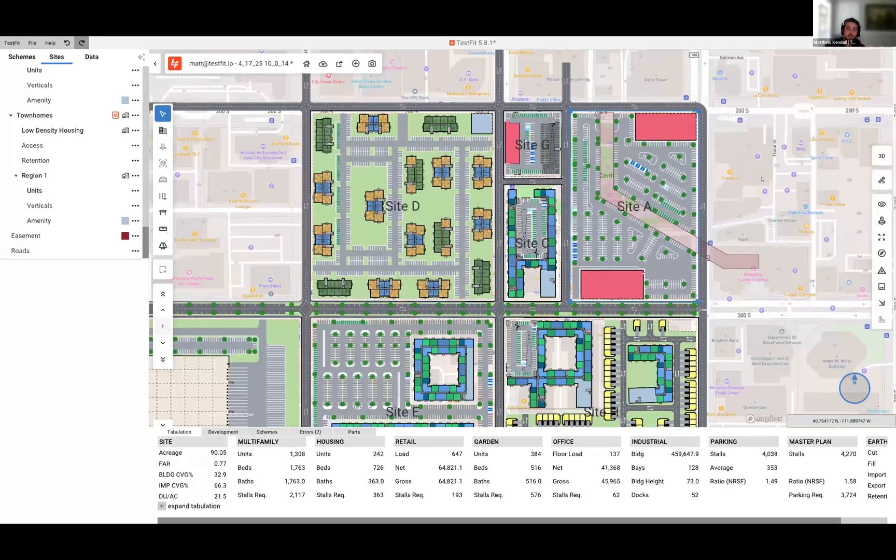
scroll(632, 191, up, 2)
click(612, 206)
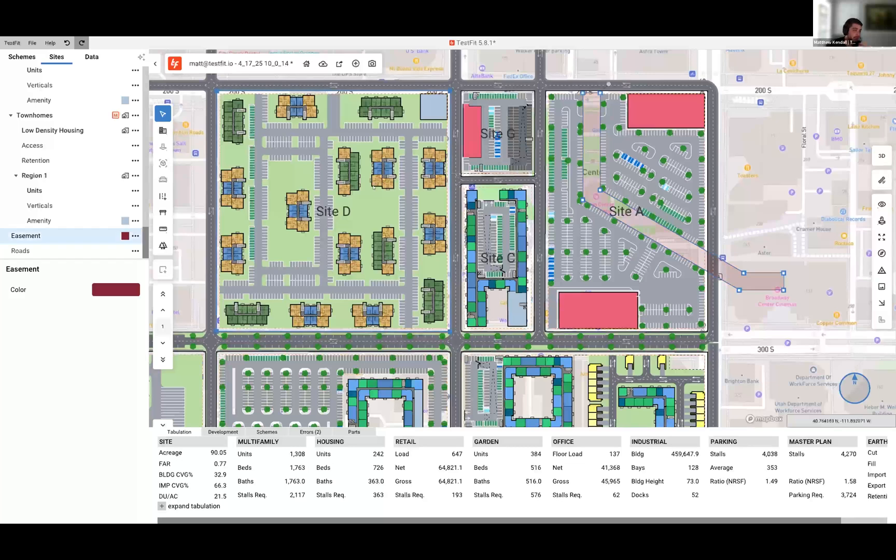
click(374, 187)
click(760, 148)
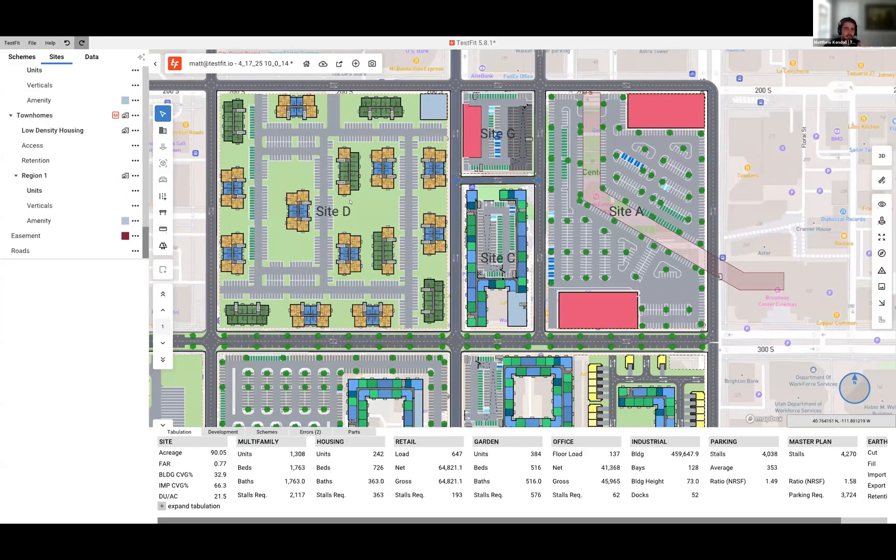
scroll(335, 182, up, 3)
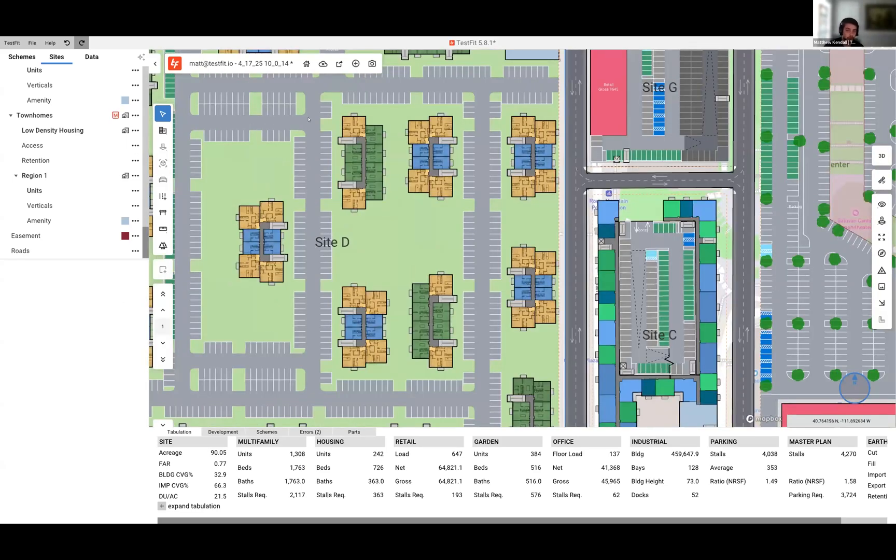
scroll(332, 162, down, 3)
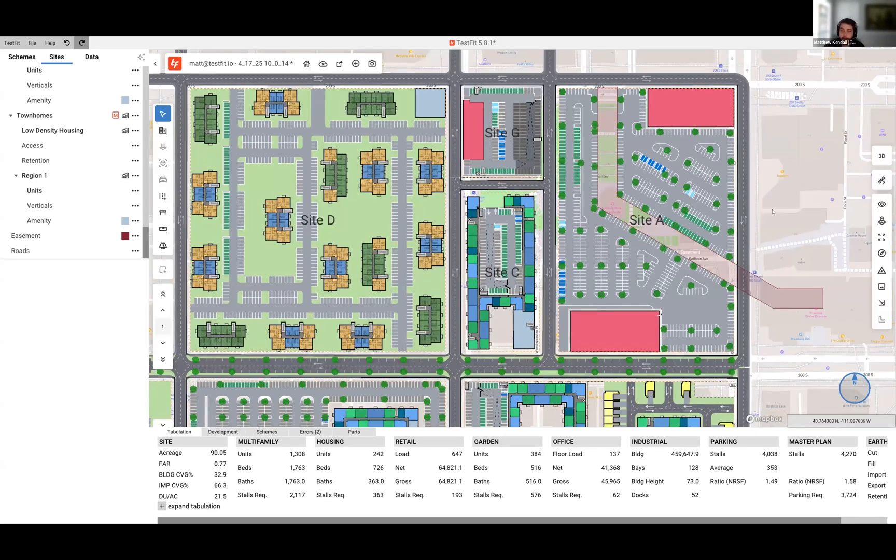
middle_drag(831, 388, 871, 259)
scroll(830, 303, up, 2)
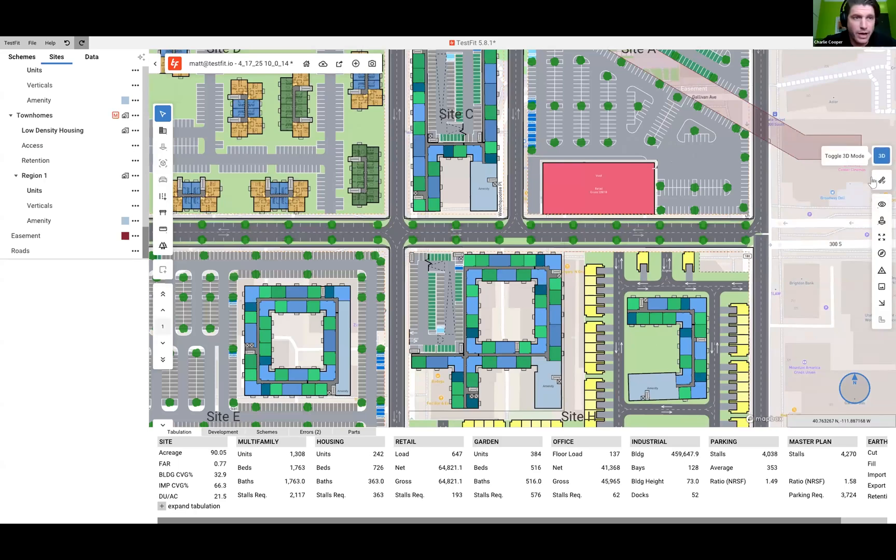
Switch to 3D, show and hide the surrounding context buildings, and examine the master plan around Site H
click(881, 155)
click(840, 158)
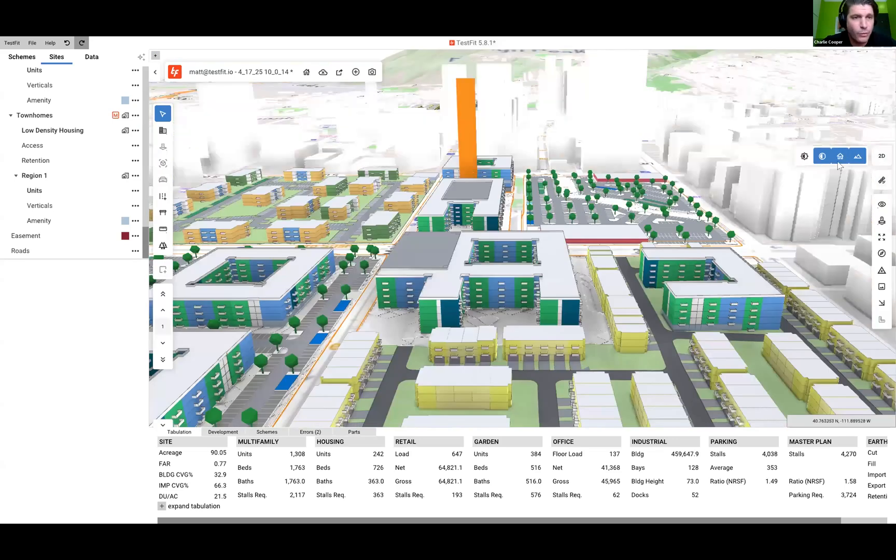
click(841, 161)
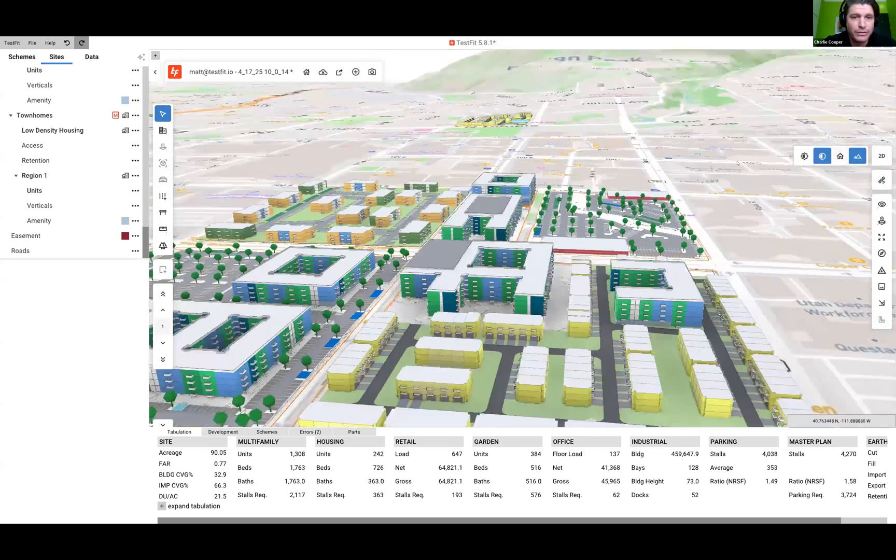
middle_drag(623, 238, 518, 240)
scroll(539, 270, up, 3)
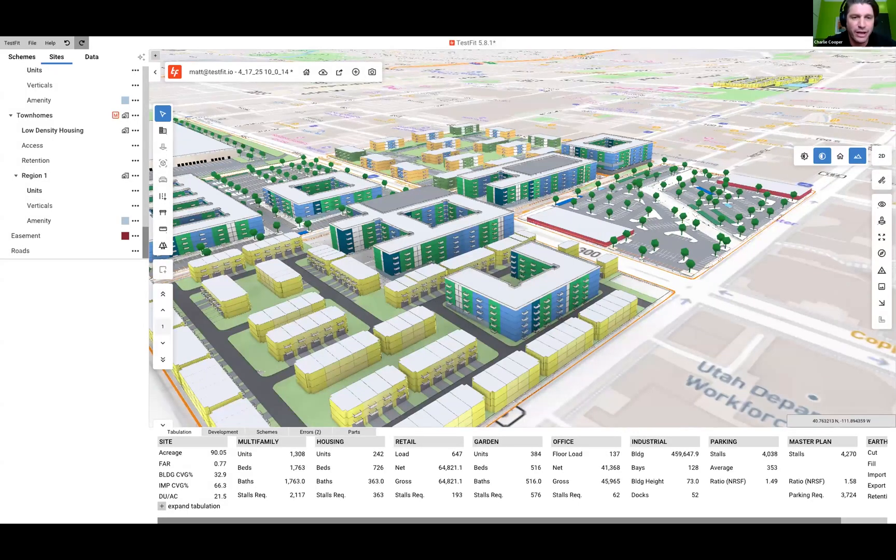
middle_drag(359, 117, 445, 100)
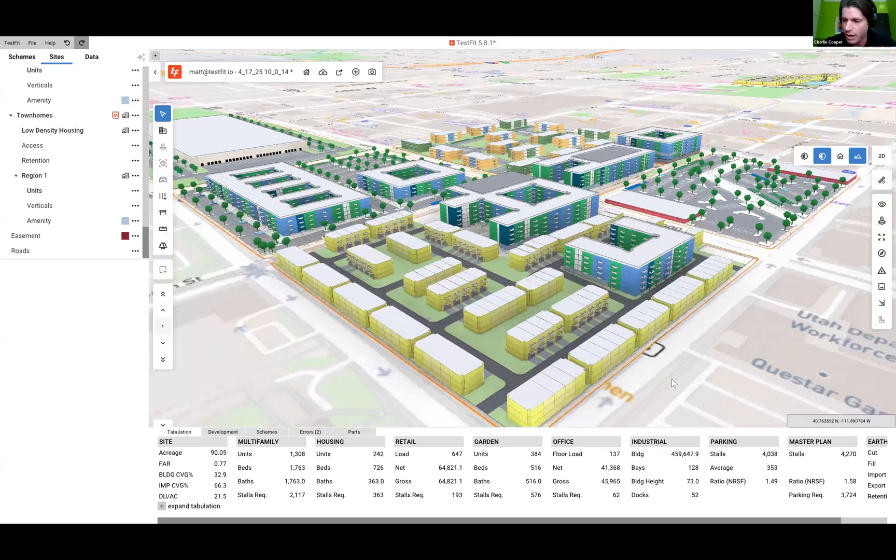
middle_drag(429, 319, 438, 294)
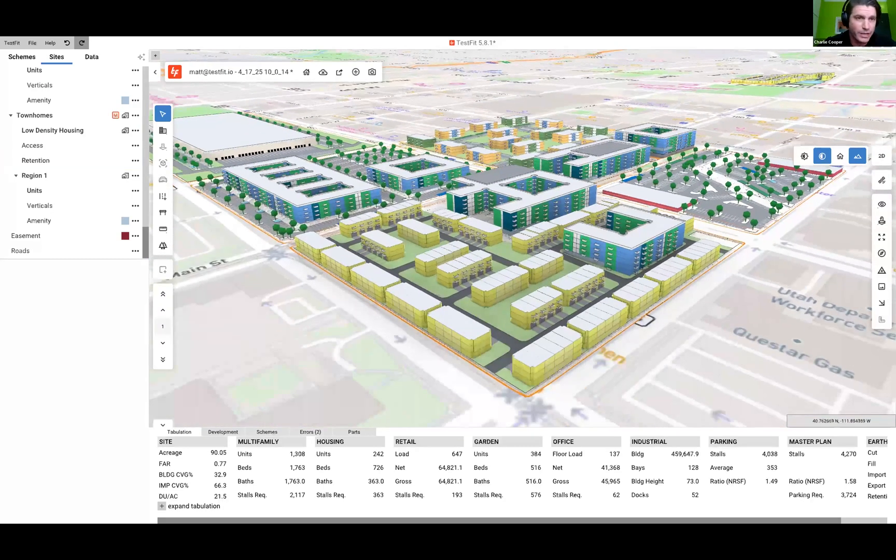